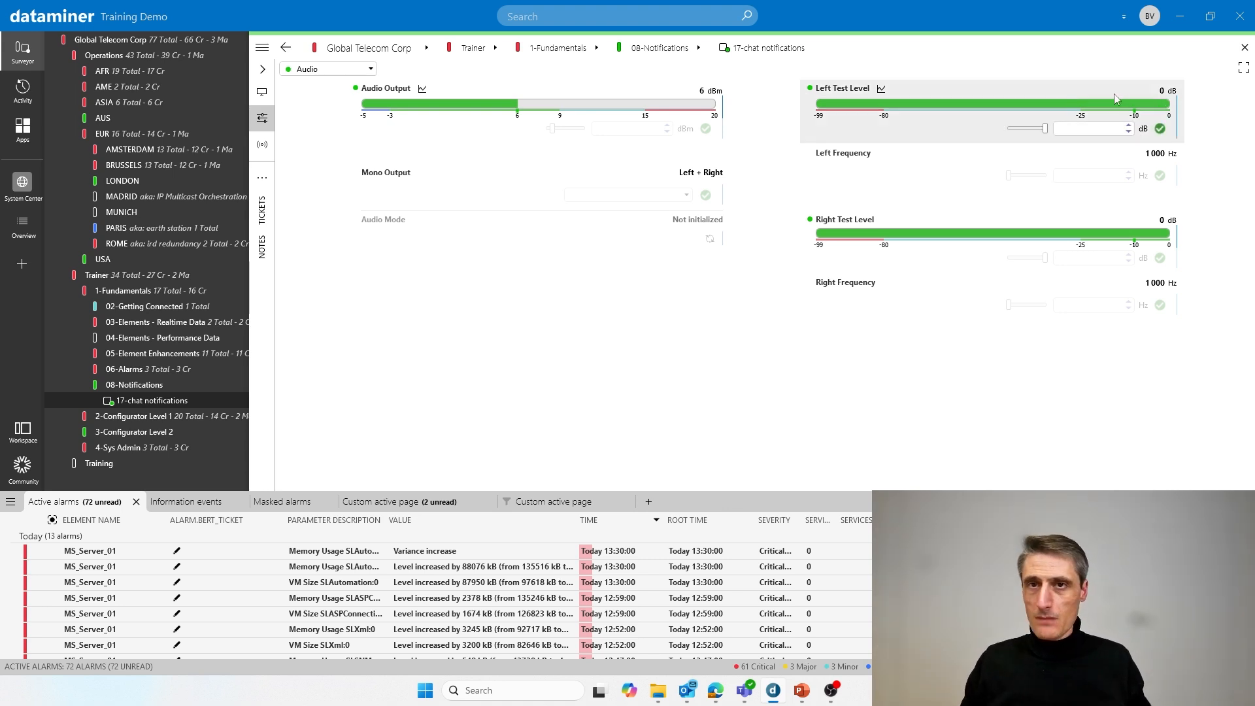
# - Open the logged-in account's User card through the avatar's Account details option
pyautogui.click(1149, 17)
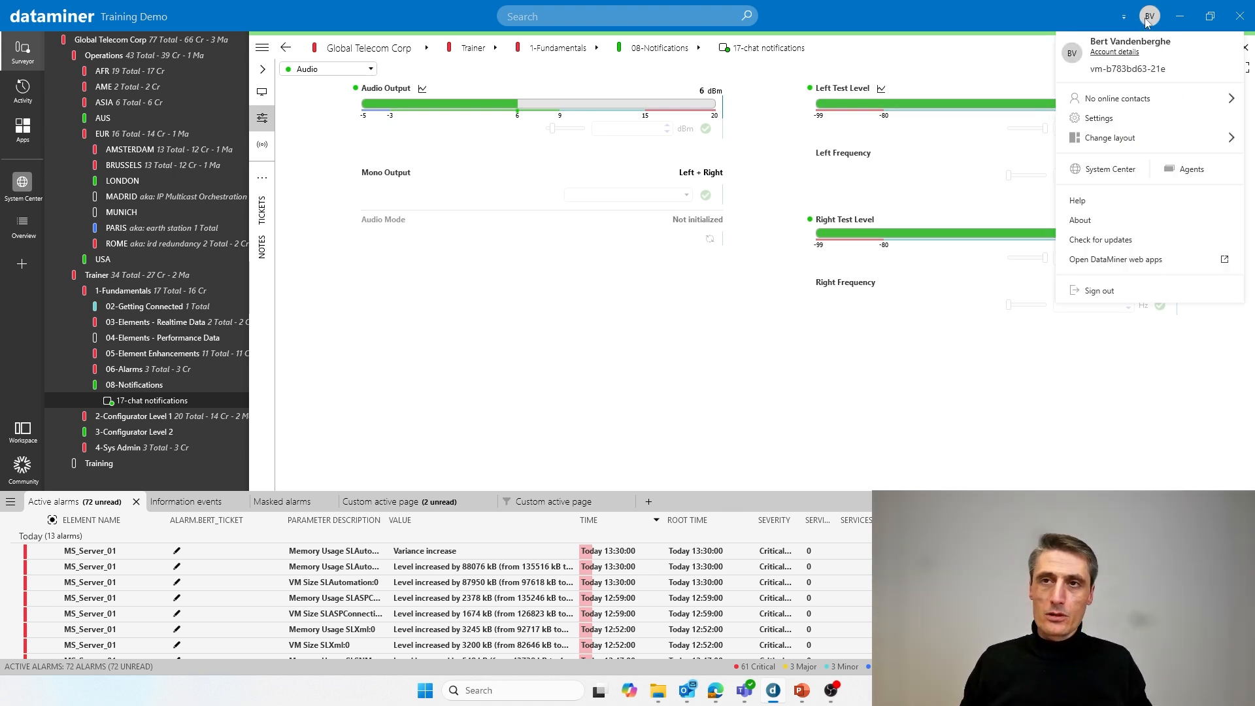
pyautogui.click(1113, 53)
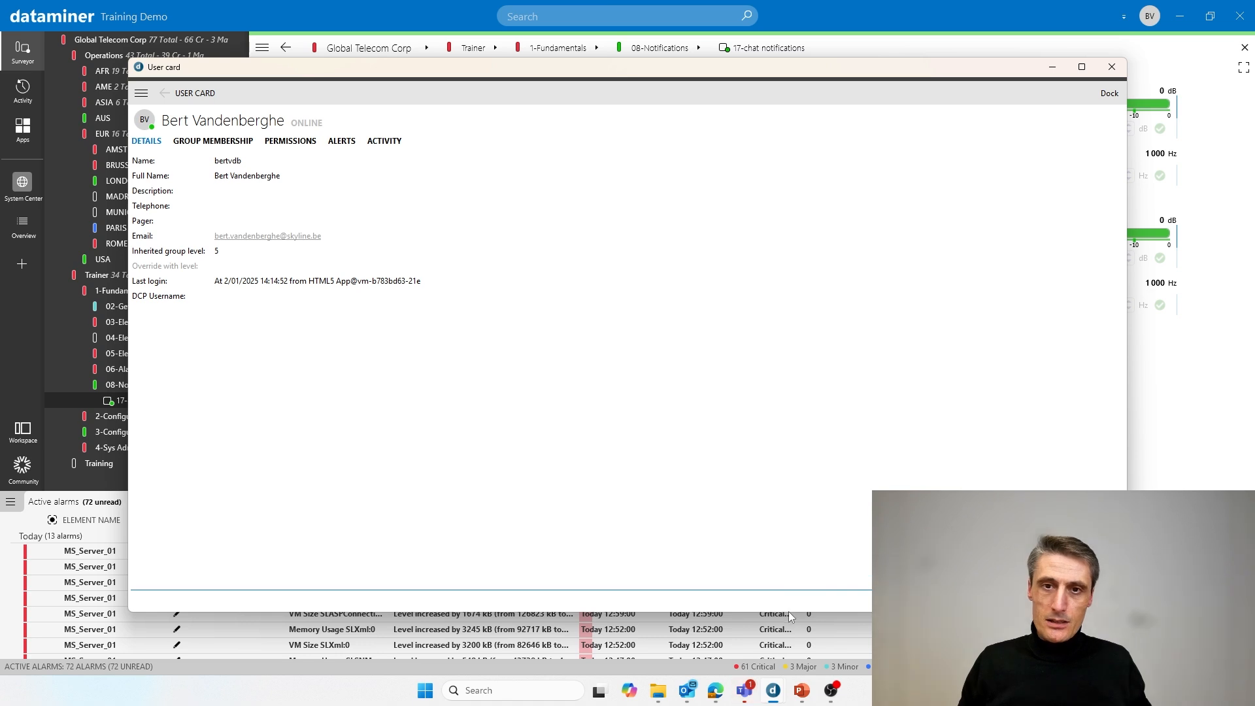
# - Shrink the User card to reveal the alarm list, then cancel an edit of the Email field without changes
pyautogui.moveTo(789, 612); pyautogui.dragTo(781, 417)
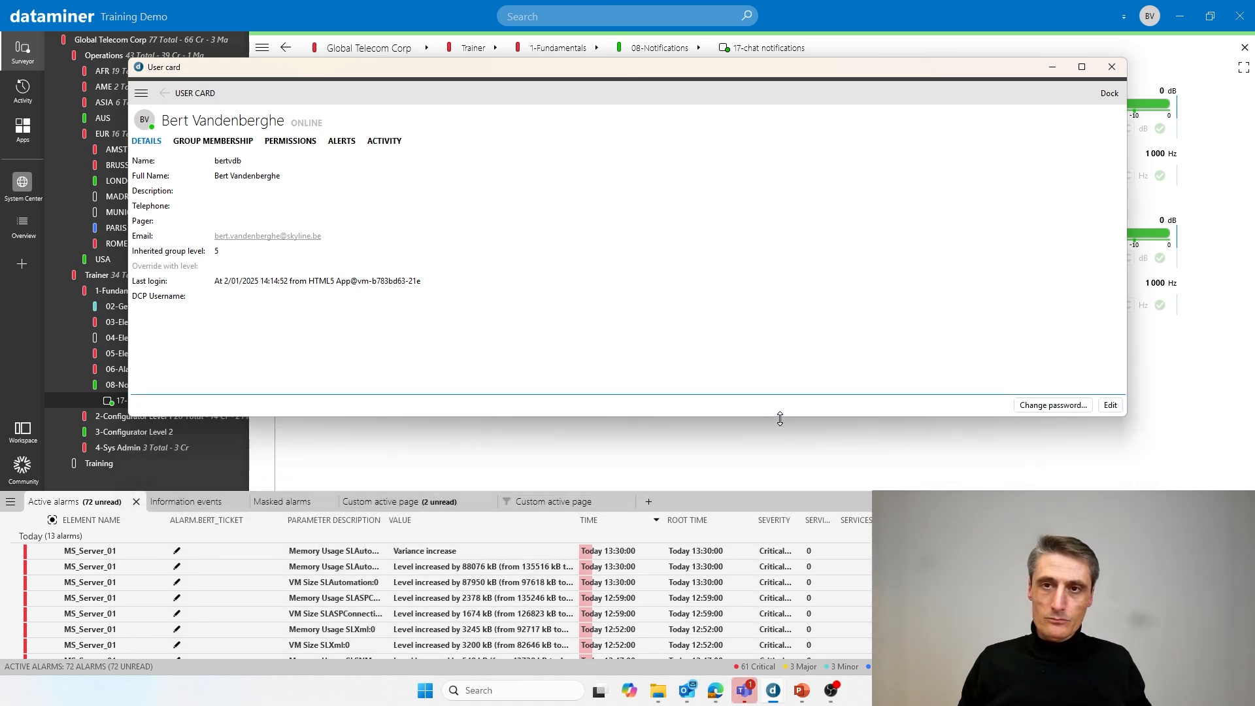
pyautogui.click(1111, 406)
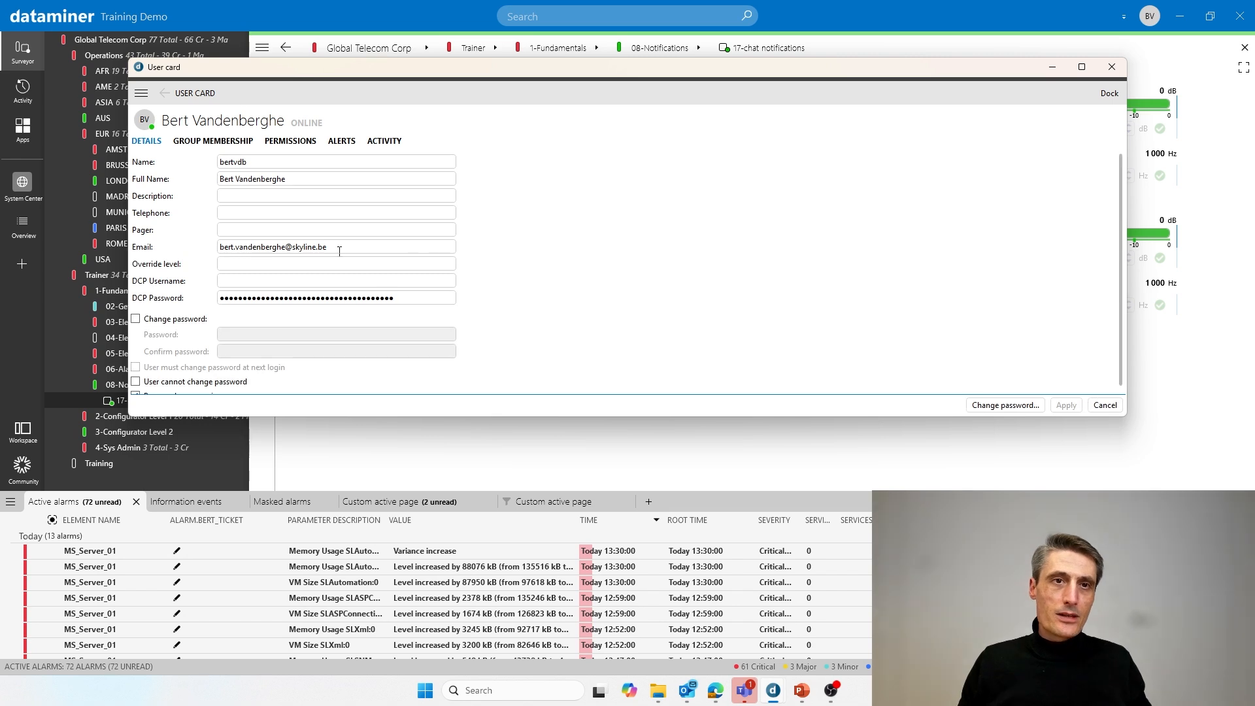
pyautogui.moveTo(339, 251); pyautogui.dragTo(188, 248)
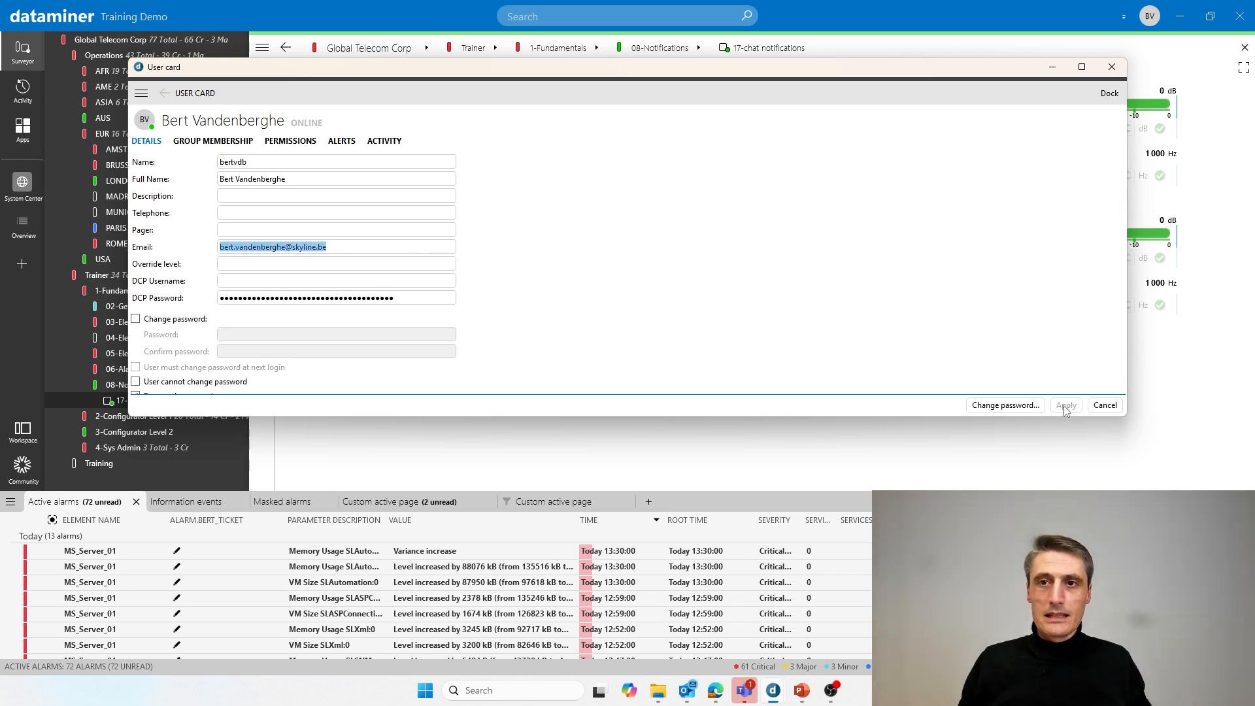
pyautogui.click(1106, 406)
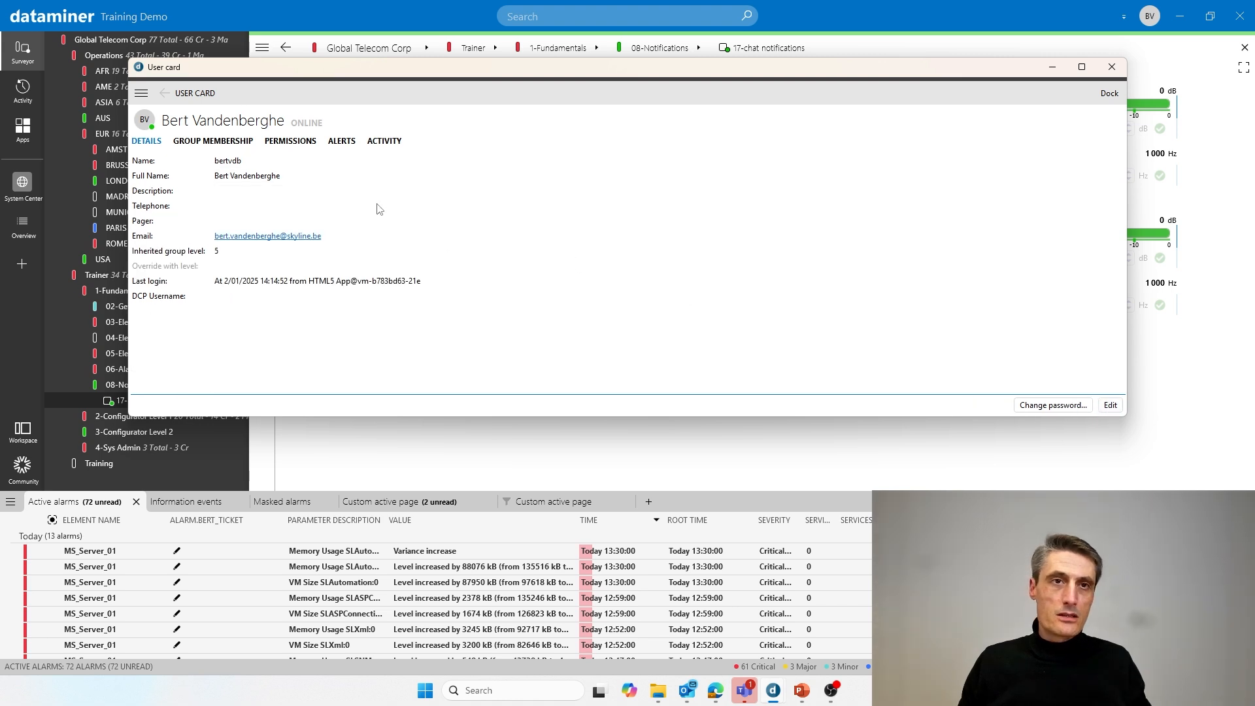
# - Show the user's Alerts page in edit mode and bring up the Filters pane context menu
pyautogui.click(343, 142)
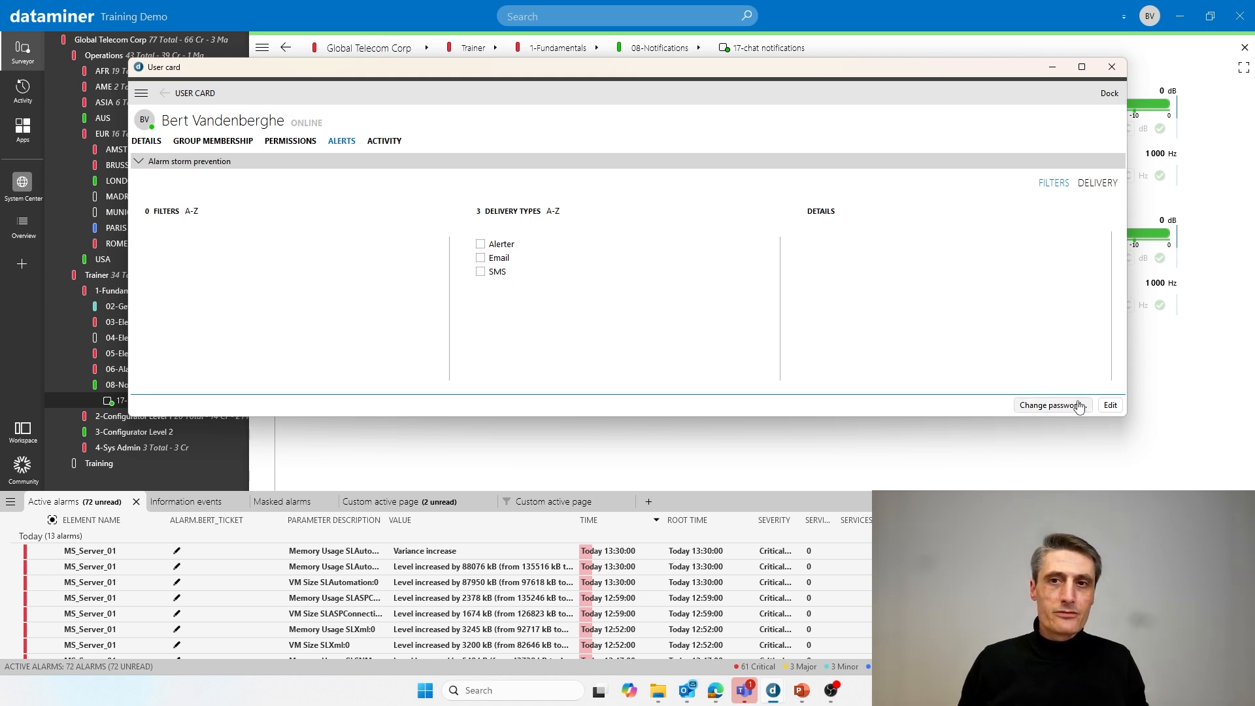
pyautogui.click(1111, 406)
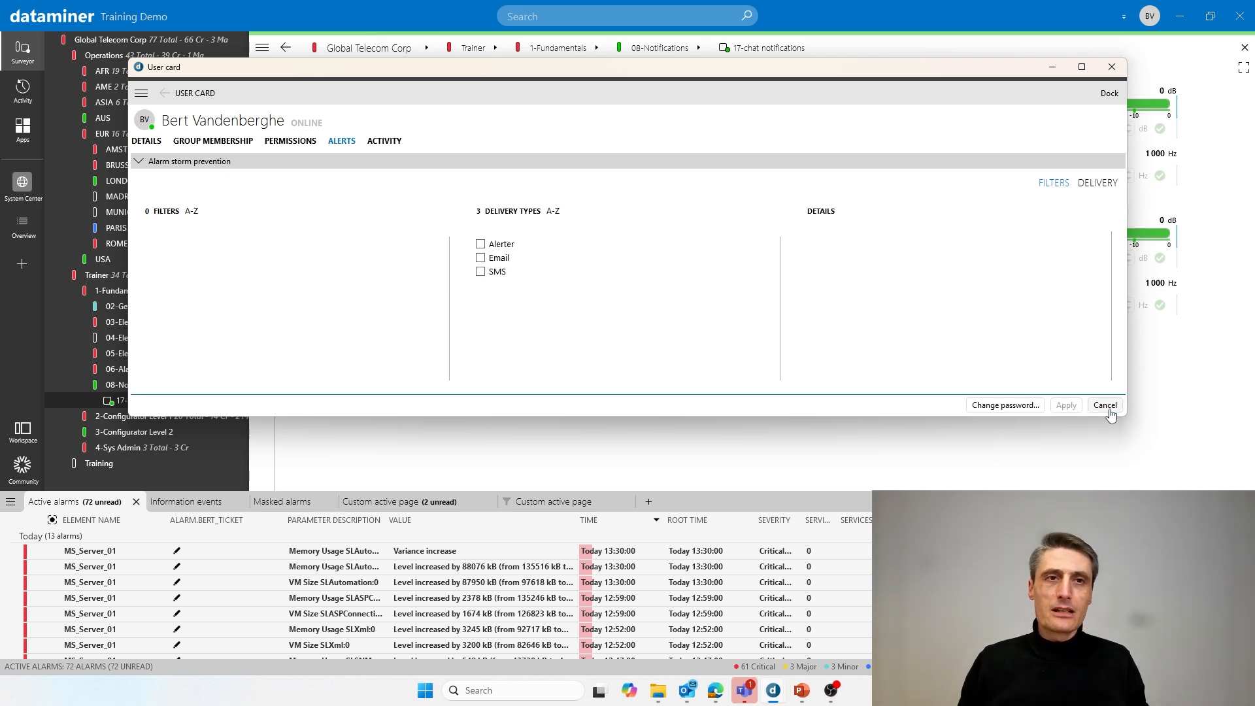
pyautogui.rightClick(205, 254)
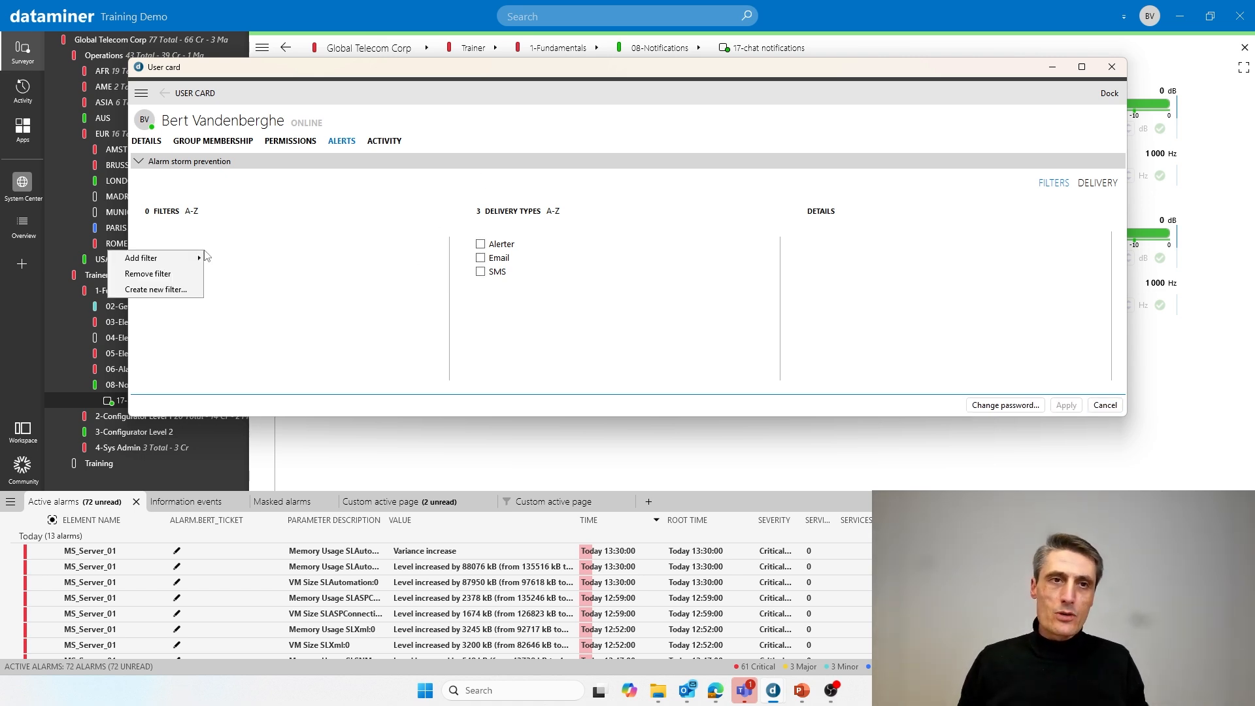
pyautogui.click(305, 238)
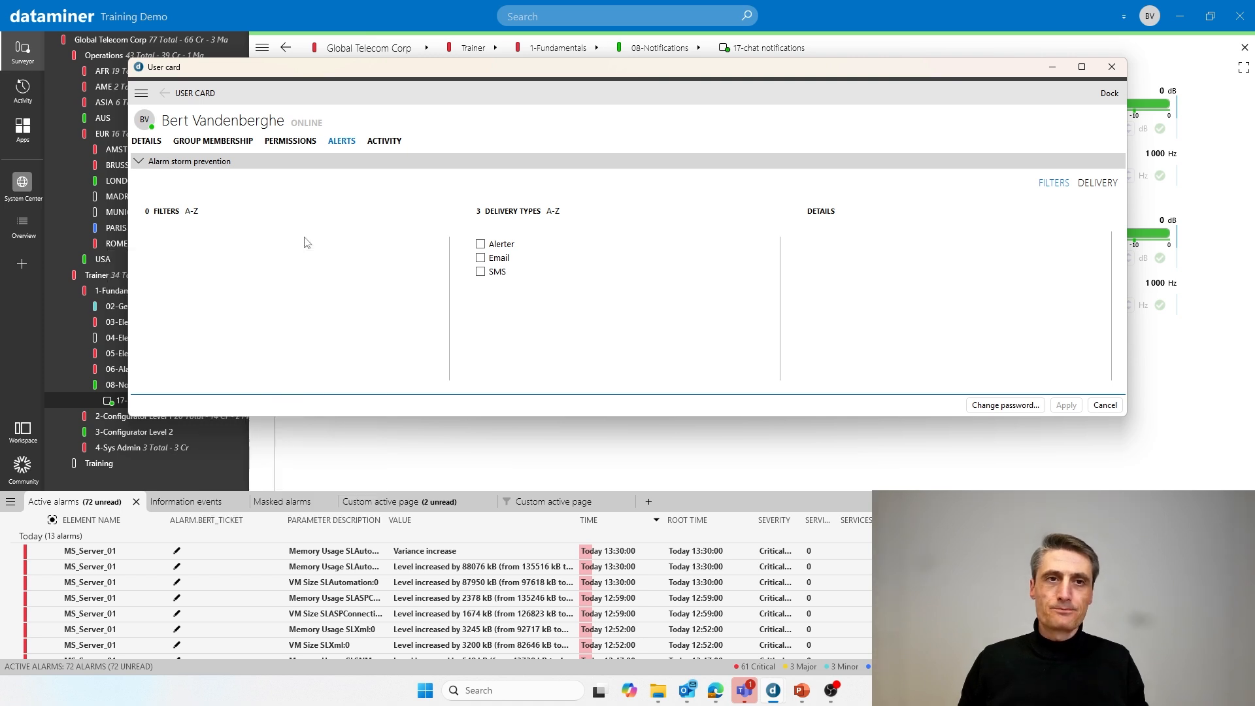
pyautogui.rightClick(229, 256)
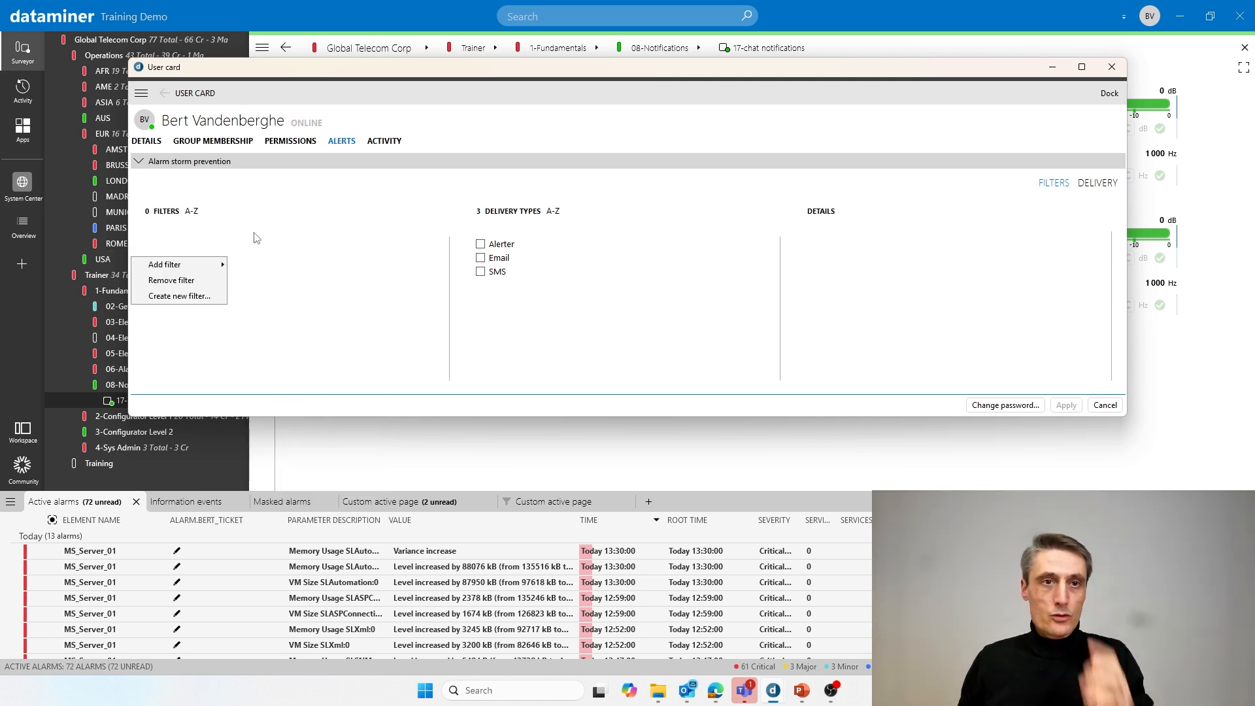
pyautogui.moveTo(171, 265)
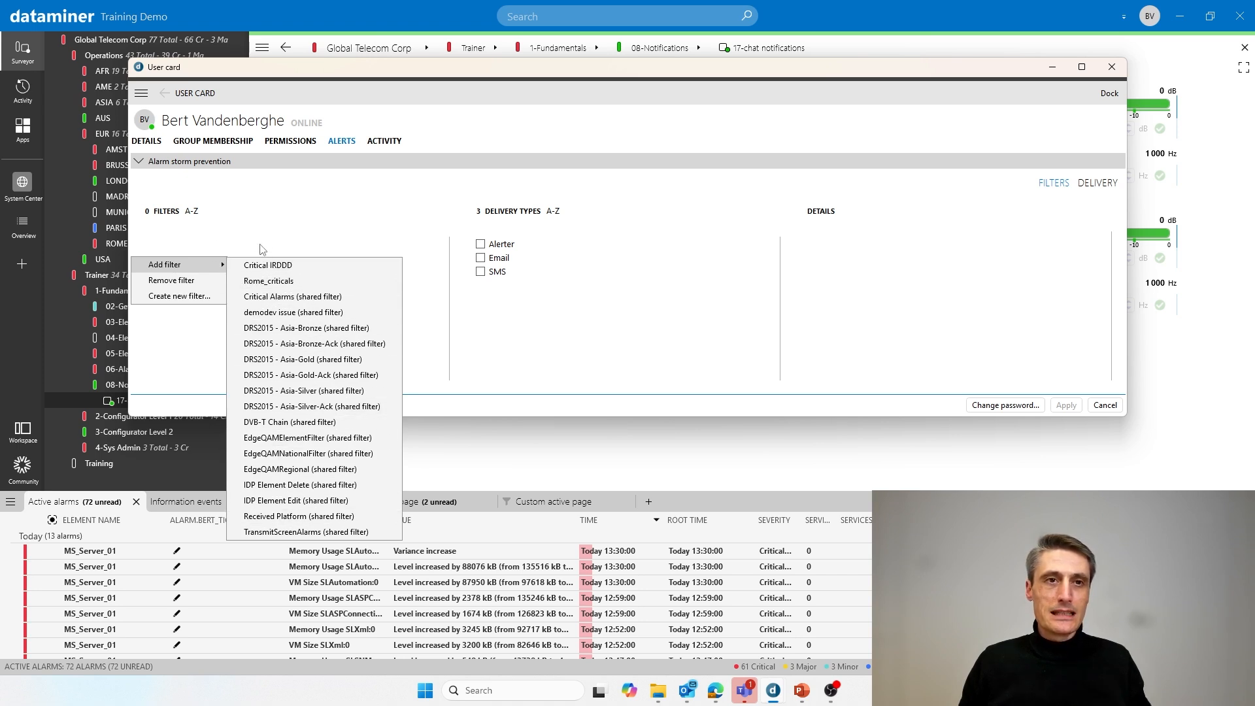
# - Create a new Private alarm filter named 'Notifications Criticals'
pyautogui.click(185, 297)
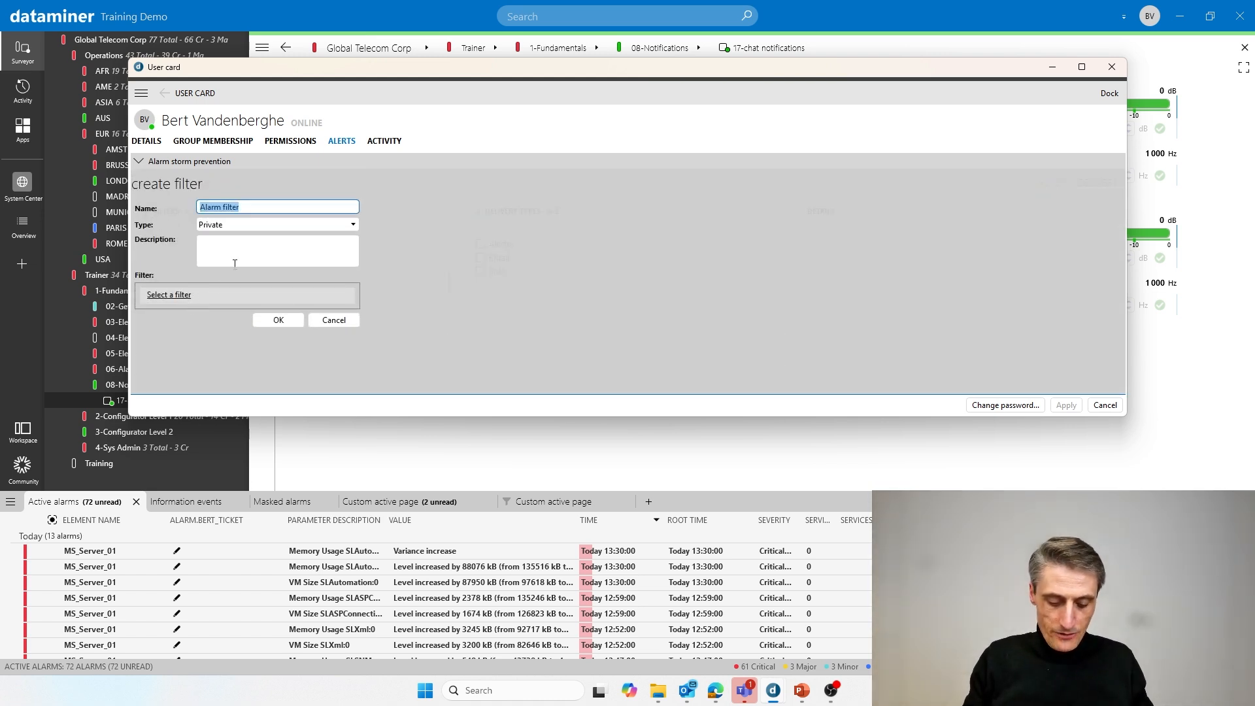
pyautogui.write('No')
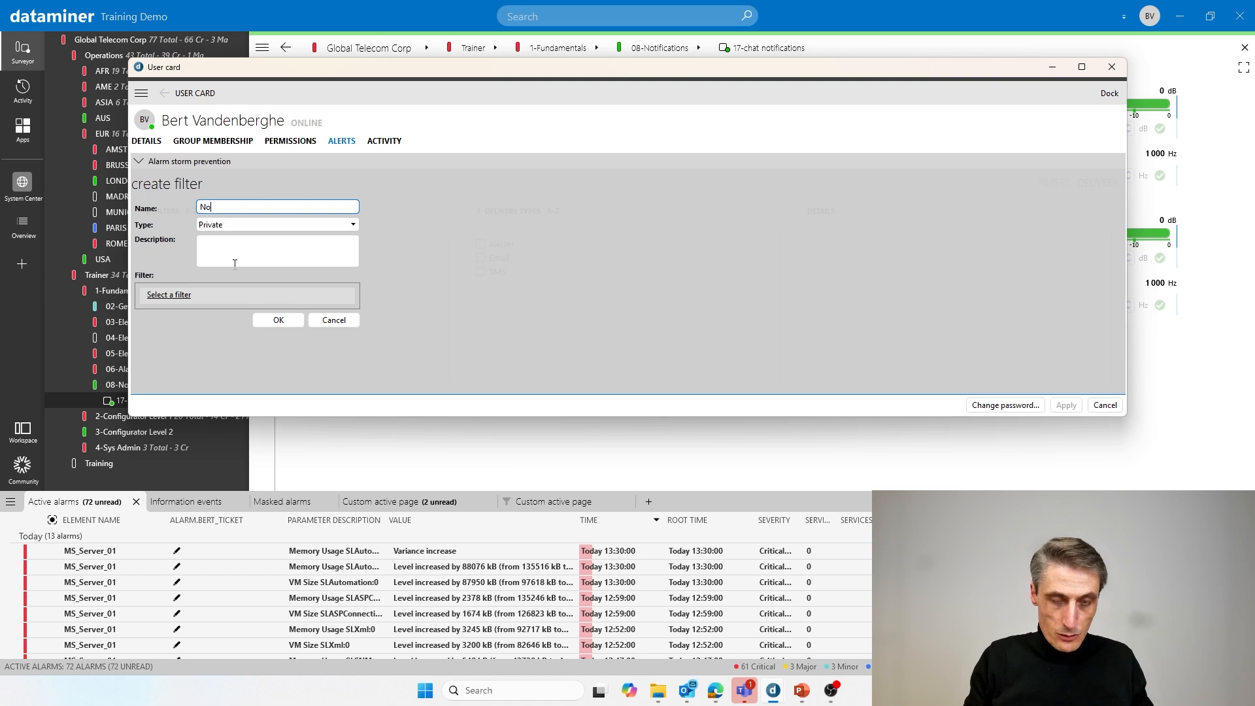
pyautogui.write('tifications')
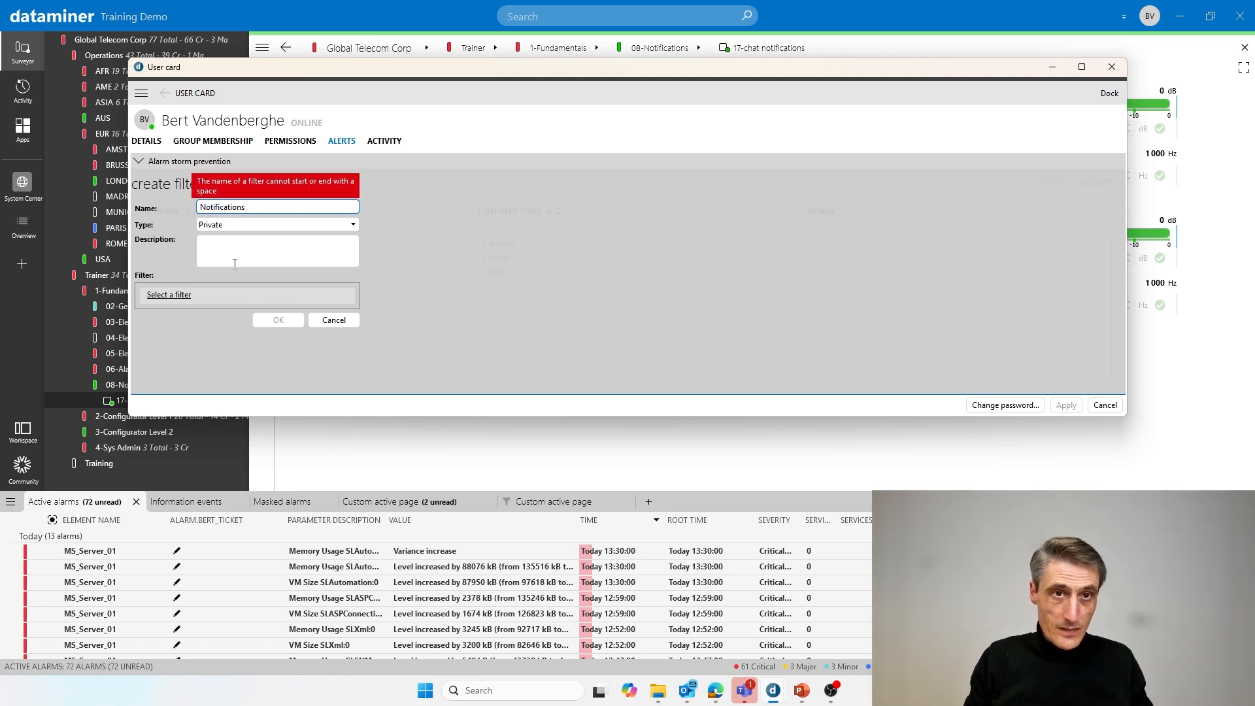
pyautogui.press('BackSpace')
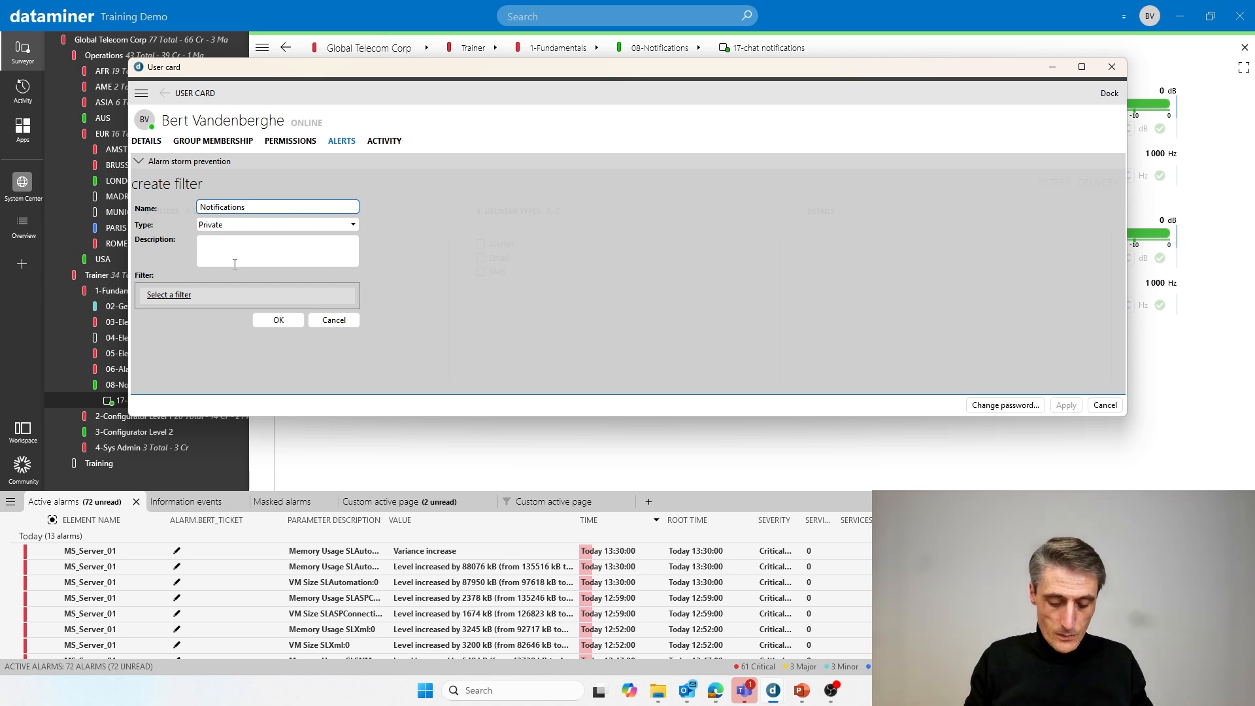
pyautogui.write('C')
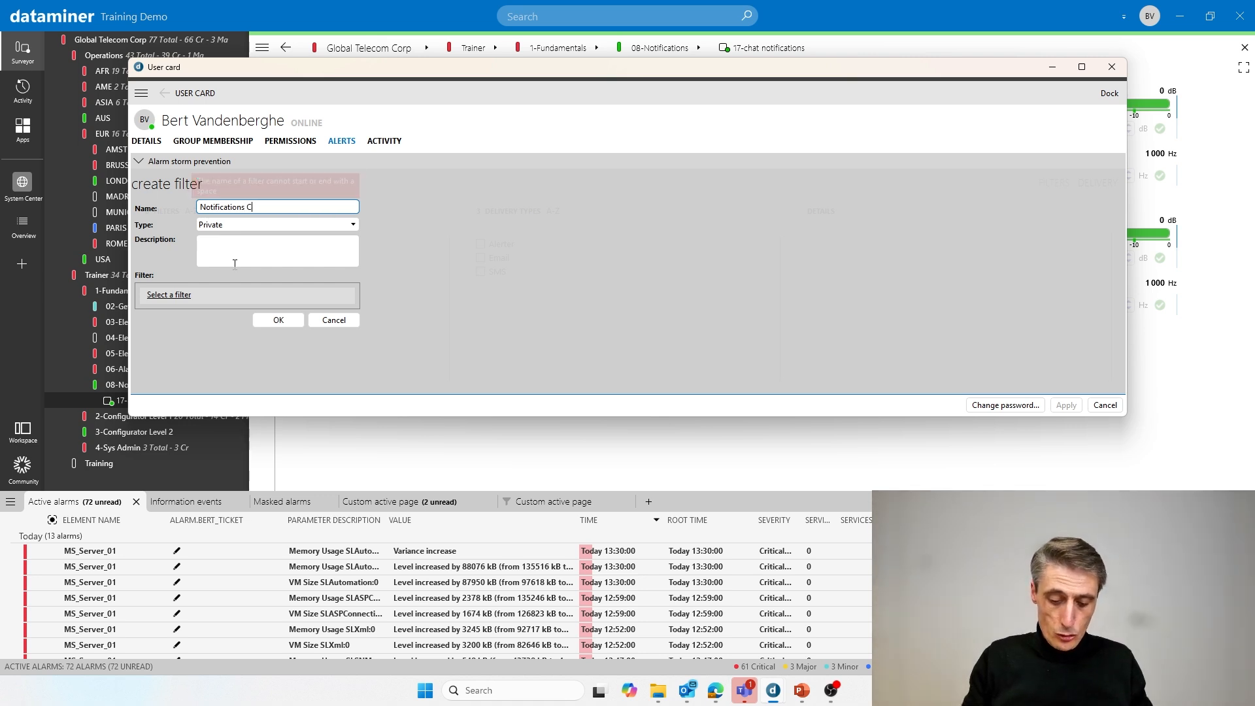
pyautogui.write('riticals')
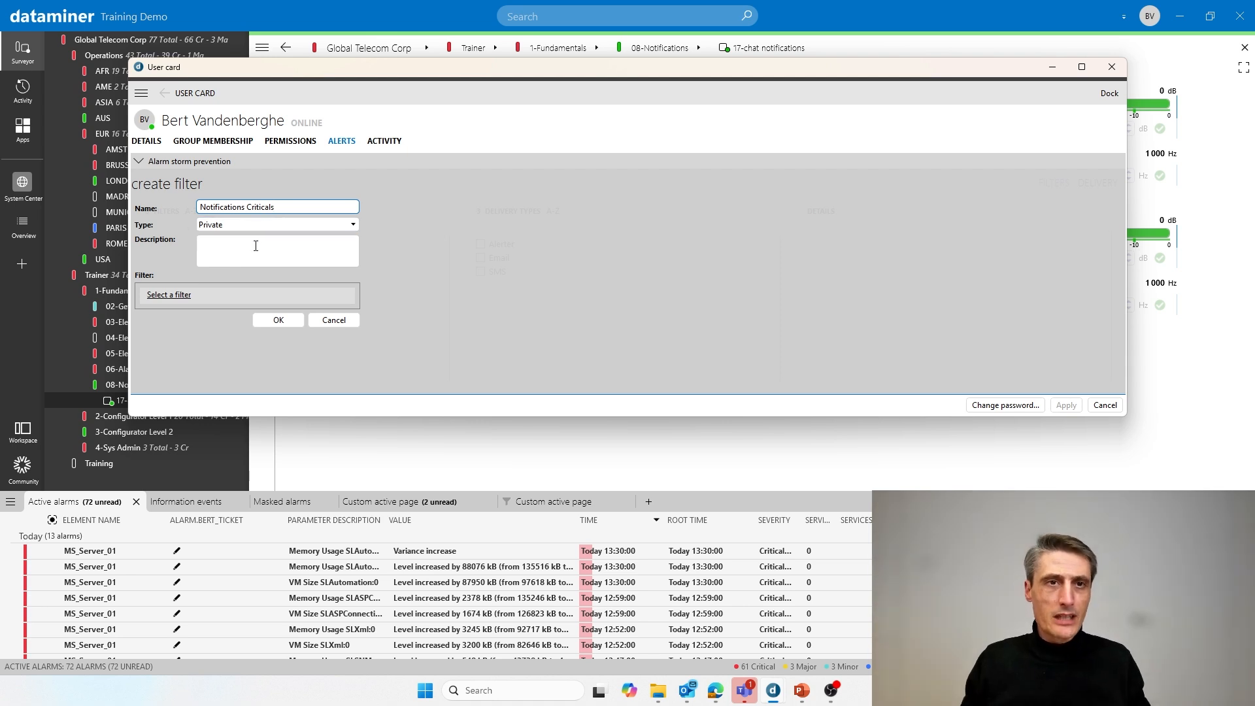
# - Add a Severity condition to the filter matching Critical alarms
pyautogui.click(173, 296)
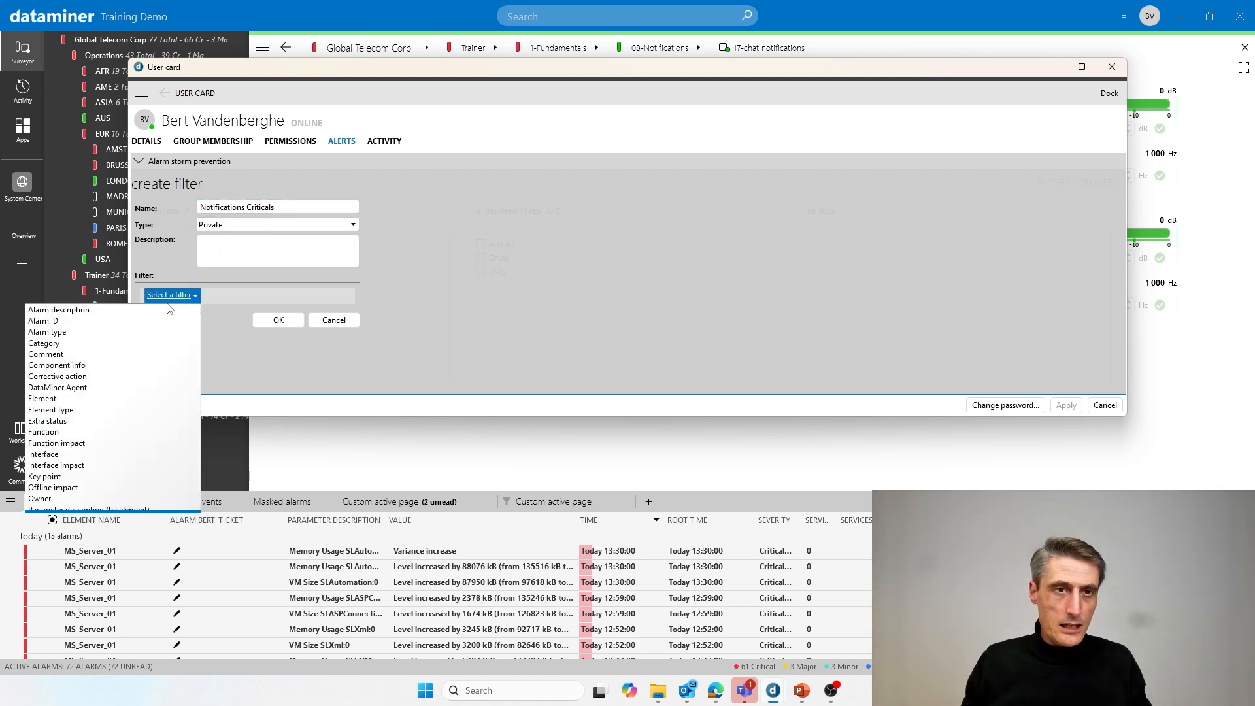
pyautogui.scroll(-6, 88, 484)
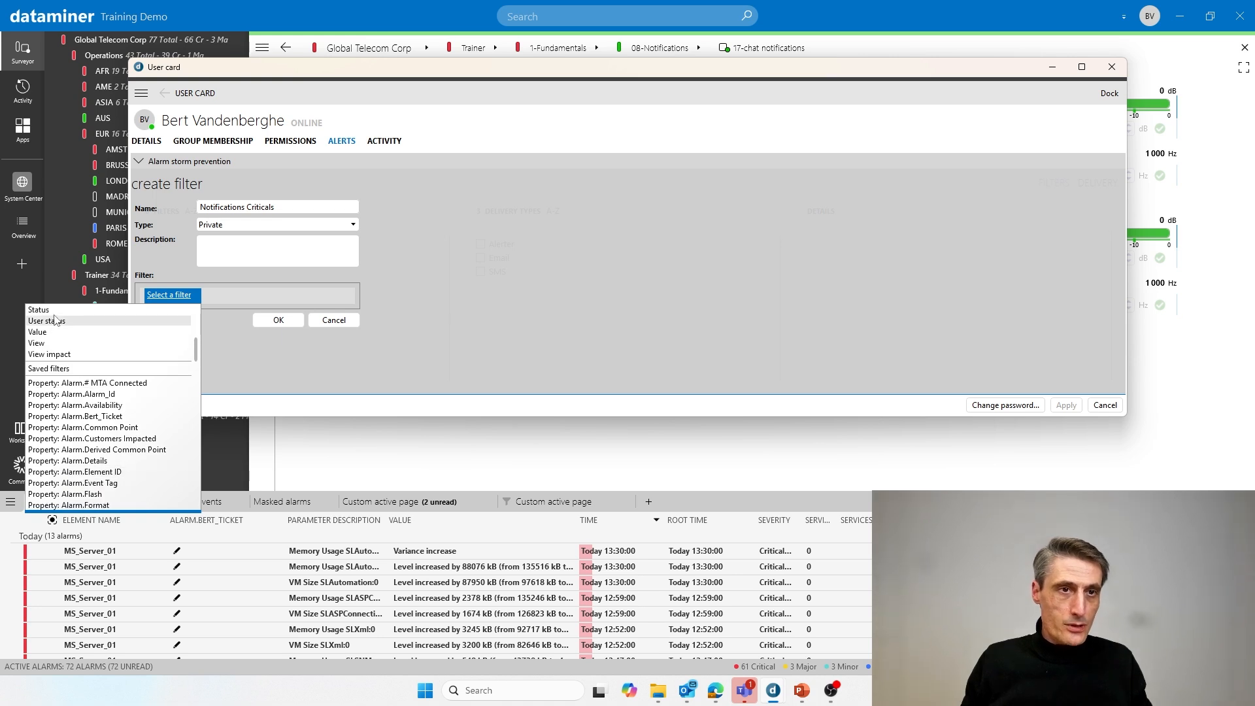
pyautogui.scroll(2, 56, 334)
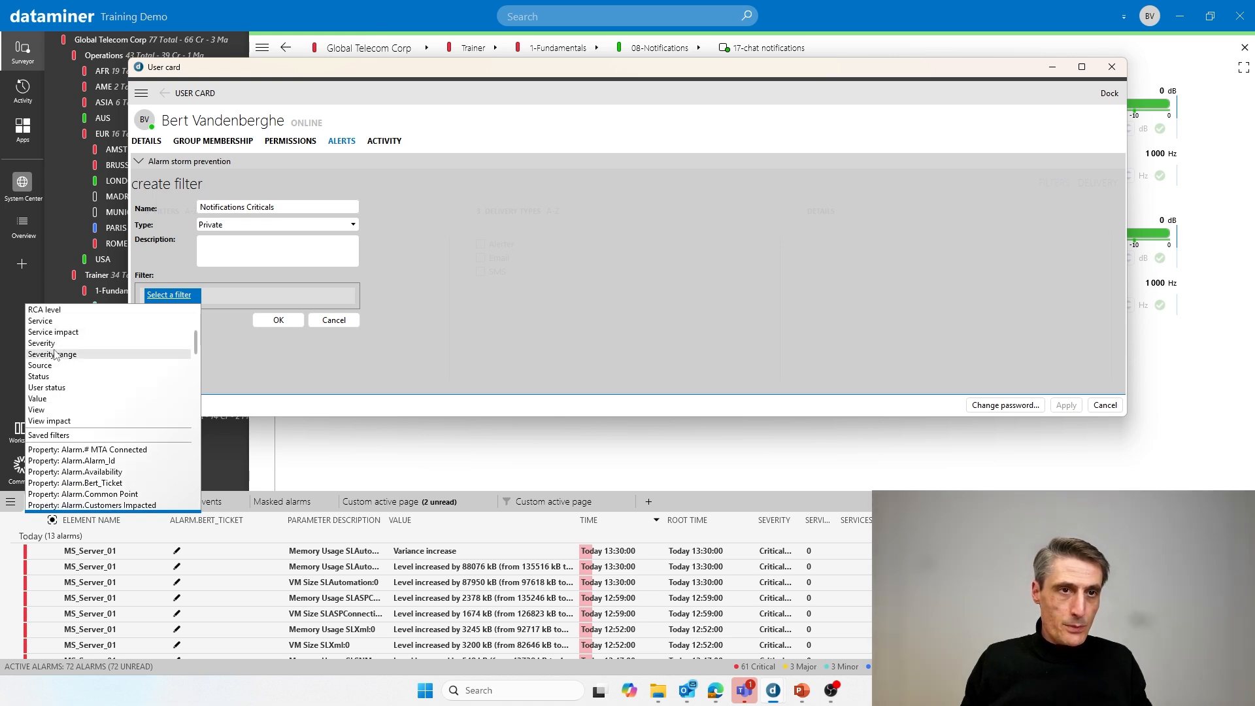
pyautogui.click(56, 363)
pyautogui.click(310, 296)
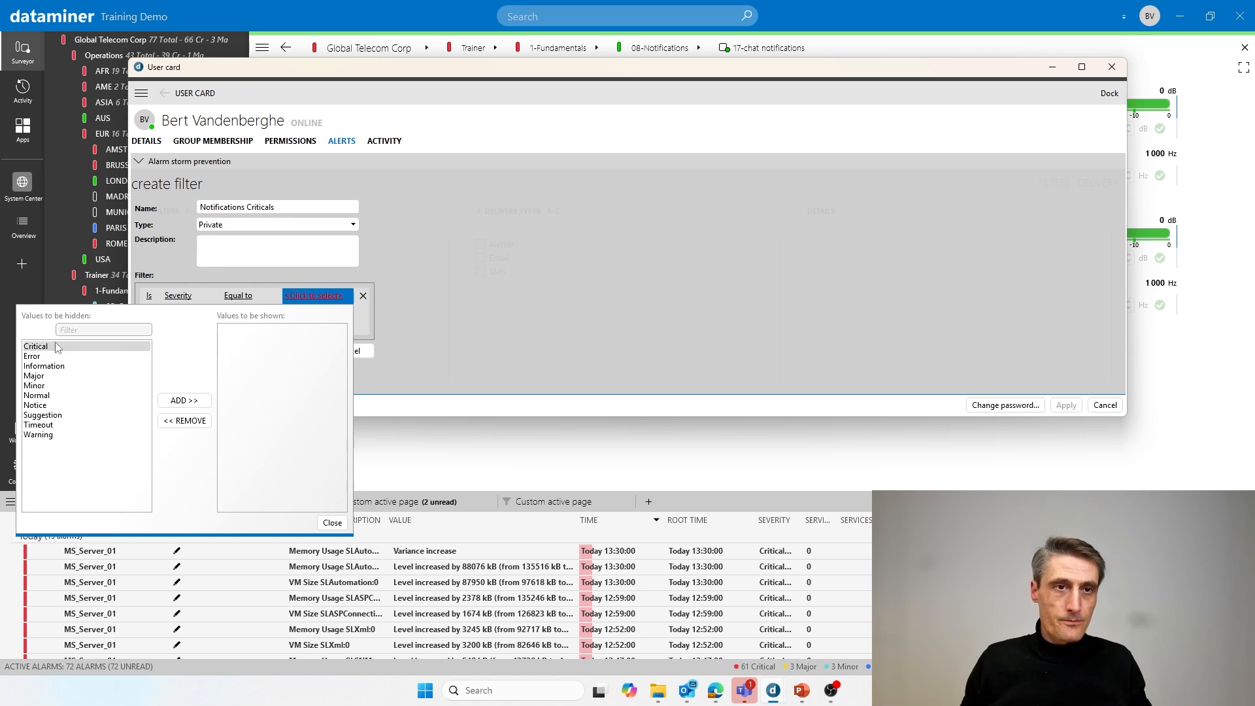
pyautogui.doubleClick(55, 353)
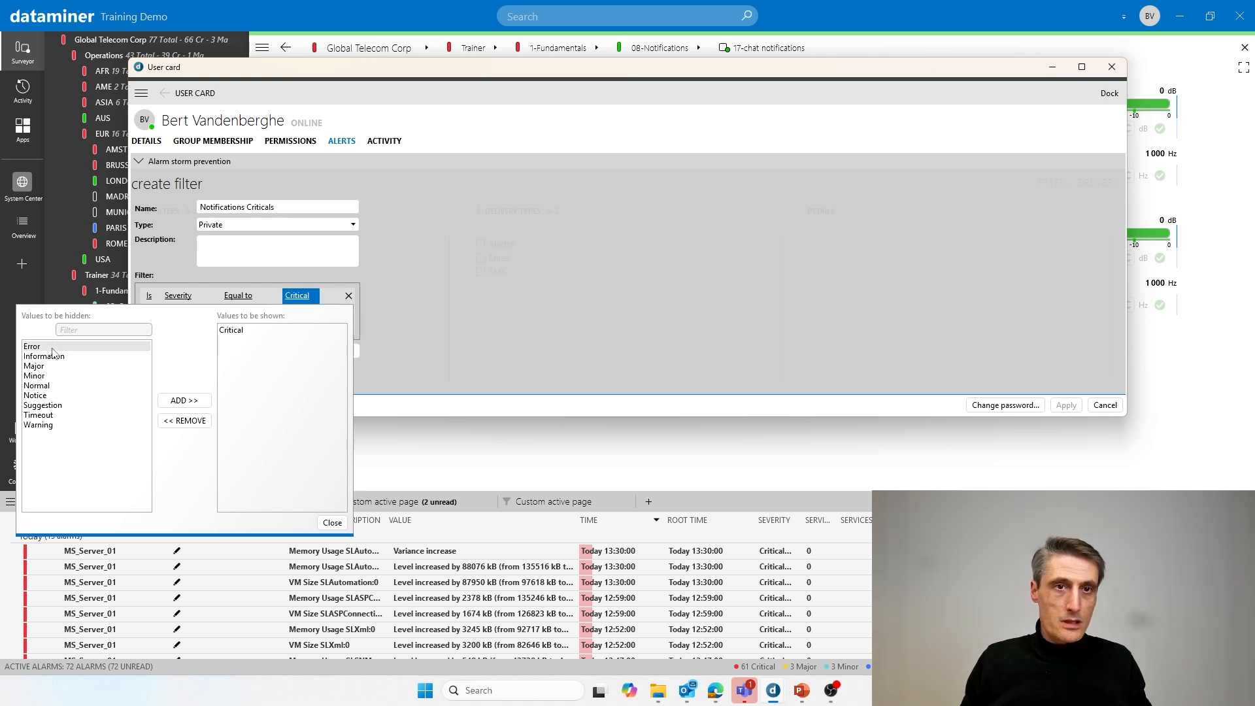
pyautogui.click(332, 523)
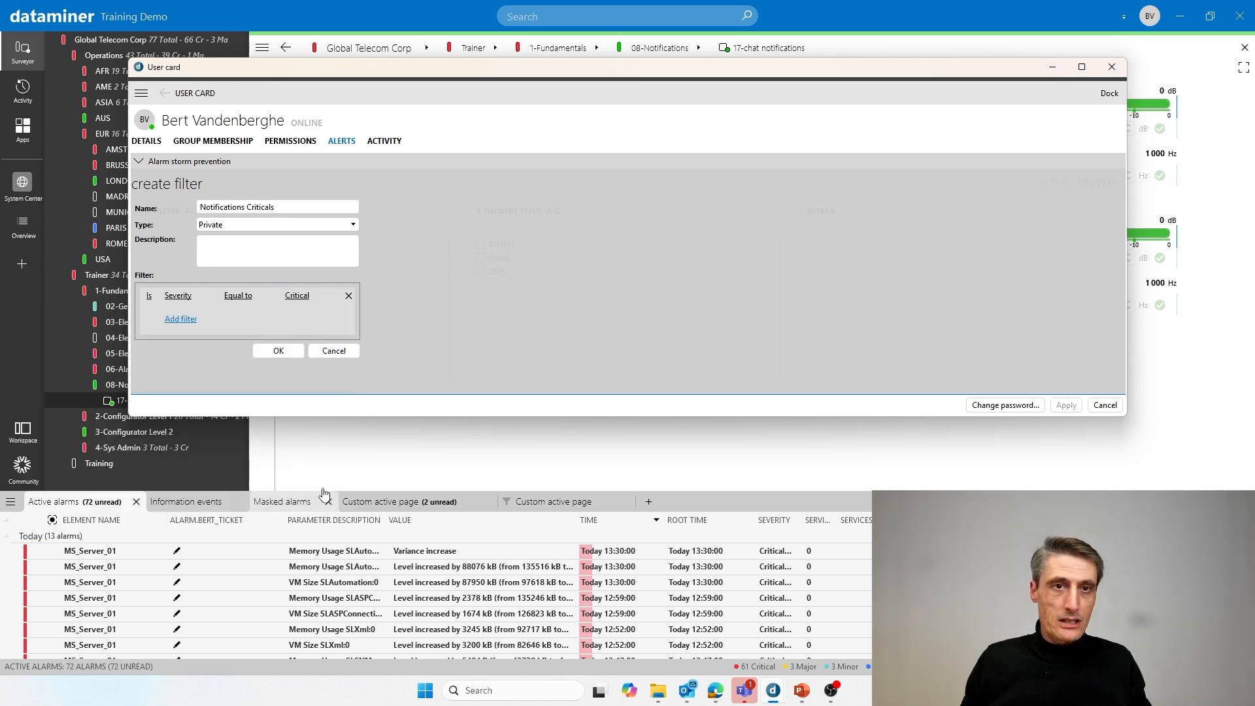
# - Add a View condition matching the 08-Notifications view
pyautogui.click(188, 322)
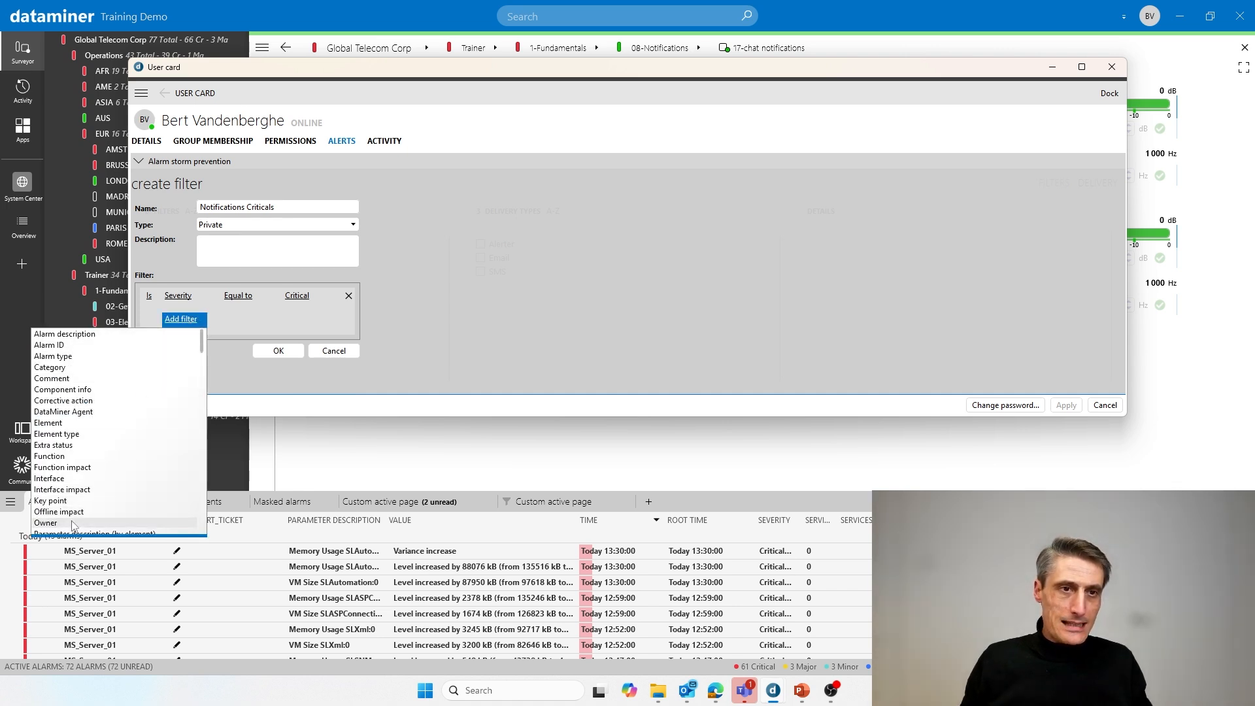
pyautogui.scroll(-5, 72, 524)
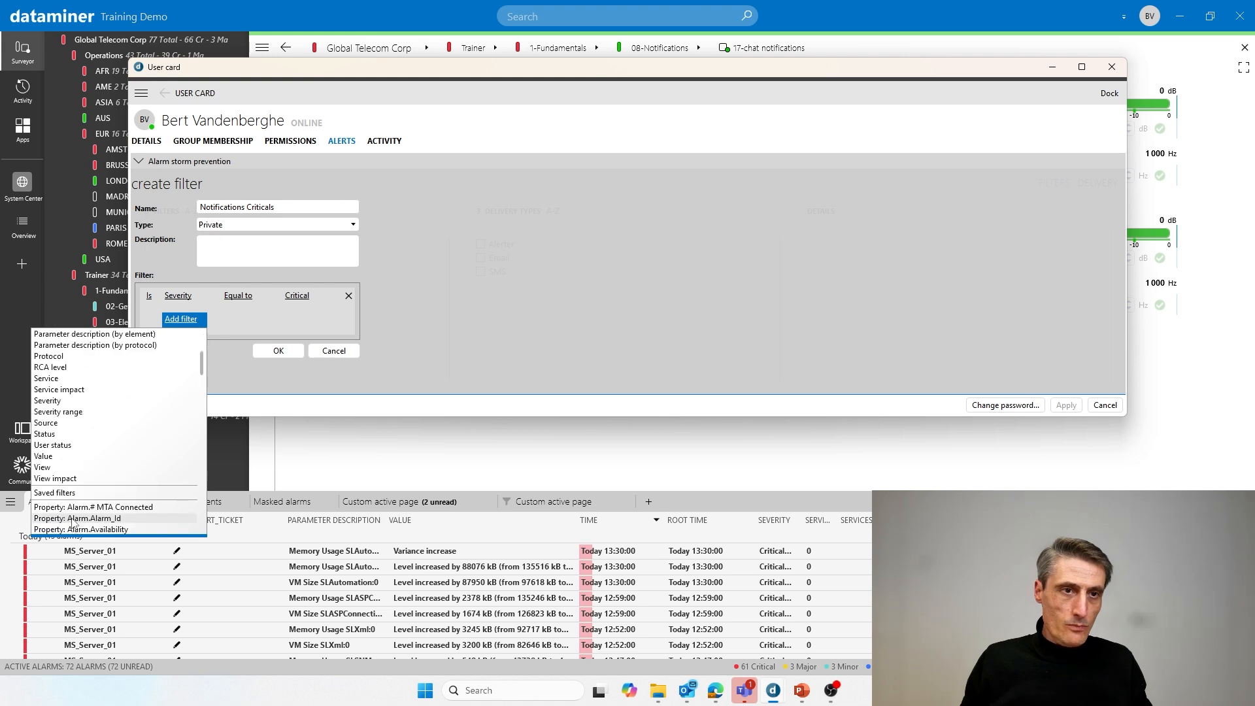
pyautogui.click(63, 472)
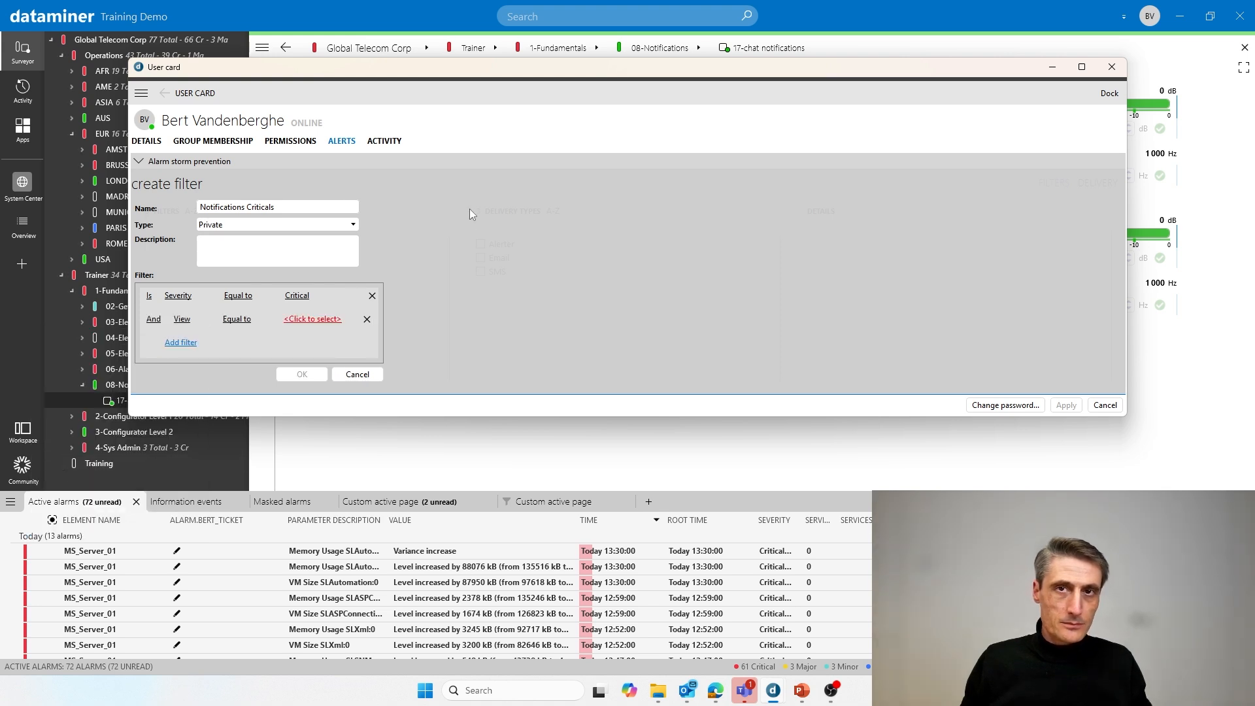
pyautogui.click(298, 320)
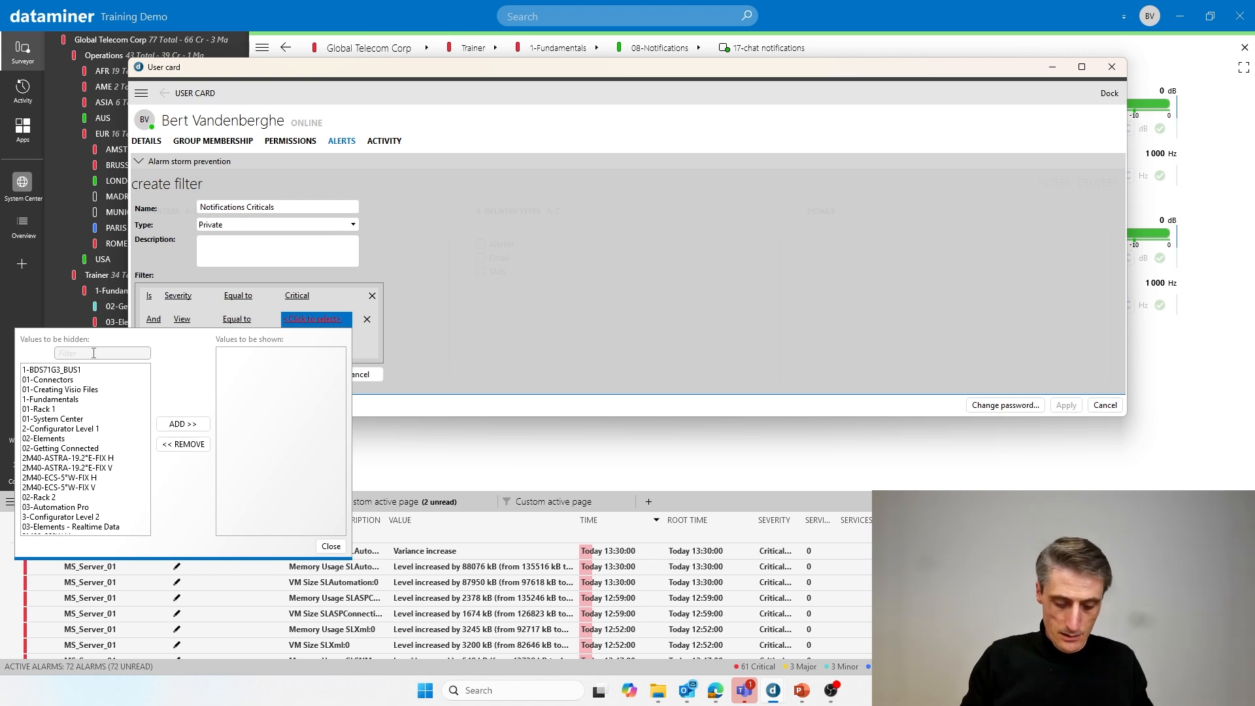
pyautogui.write('notif')
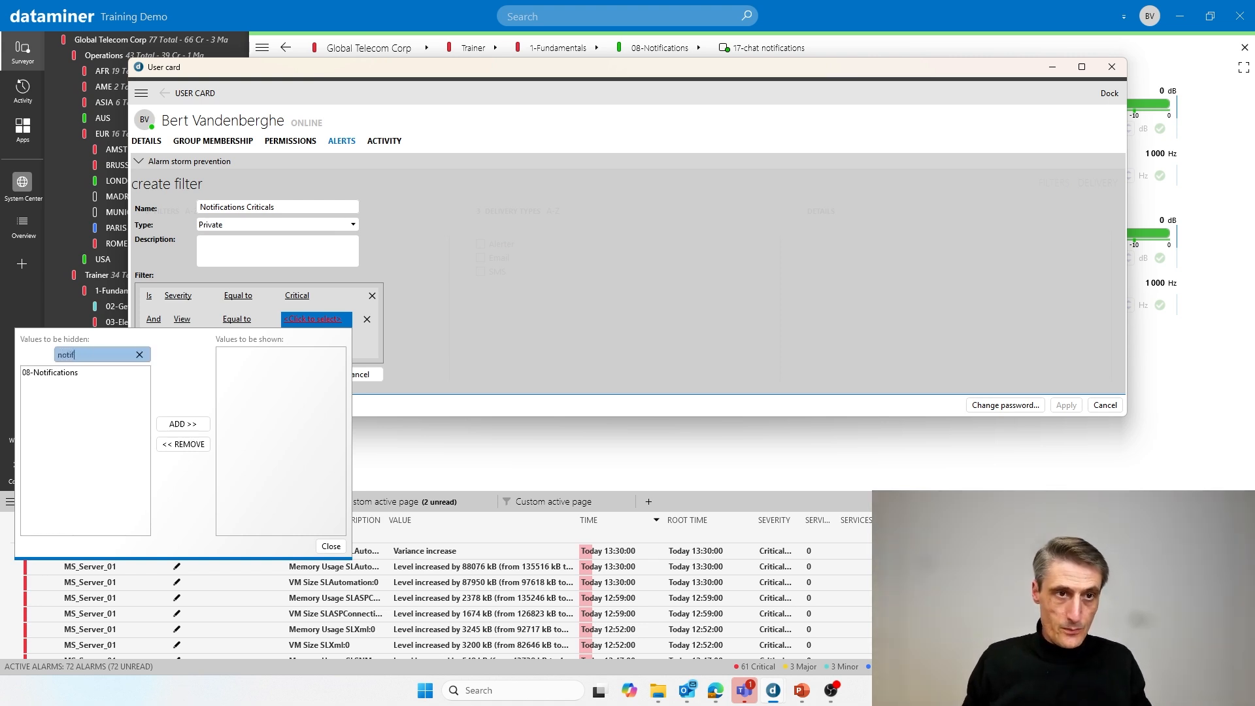
pyautogui.click(36, 375)
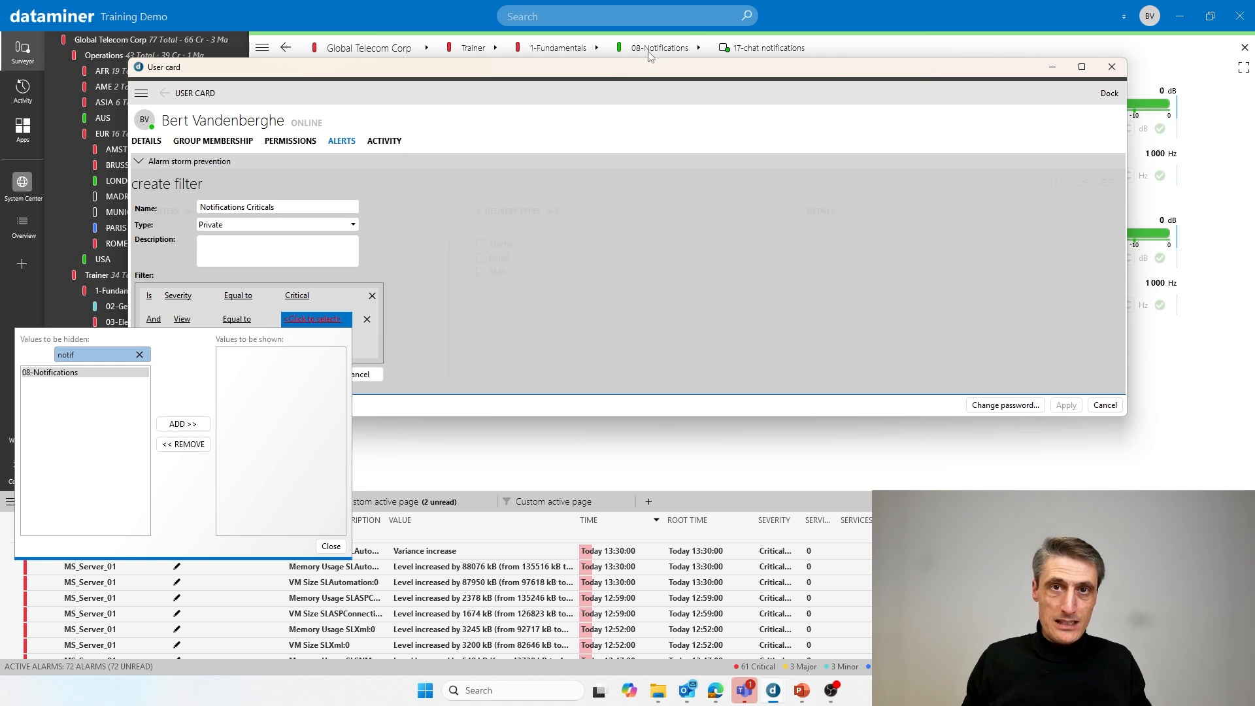
pyautogui.doubleClick(84, 374)
pyautogui.click(329, 548)
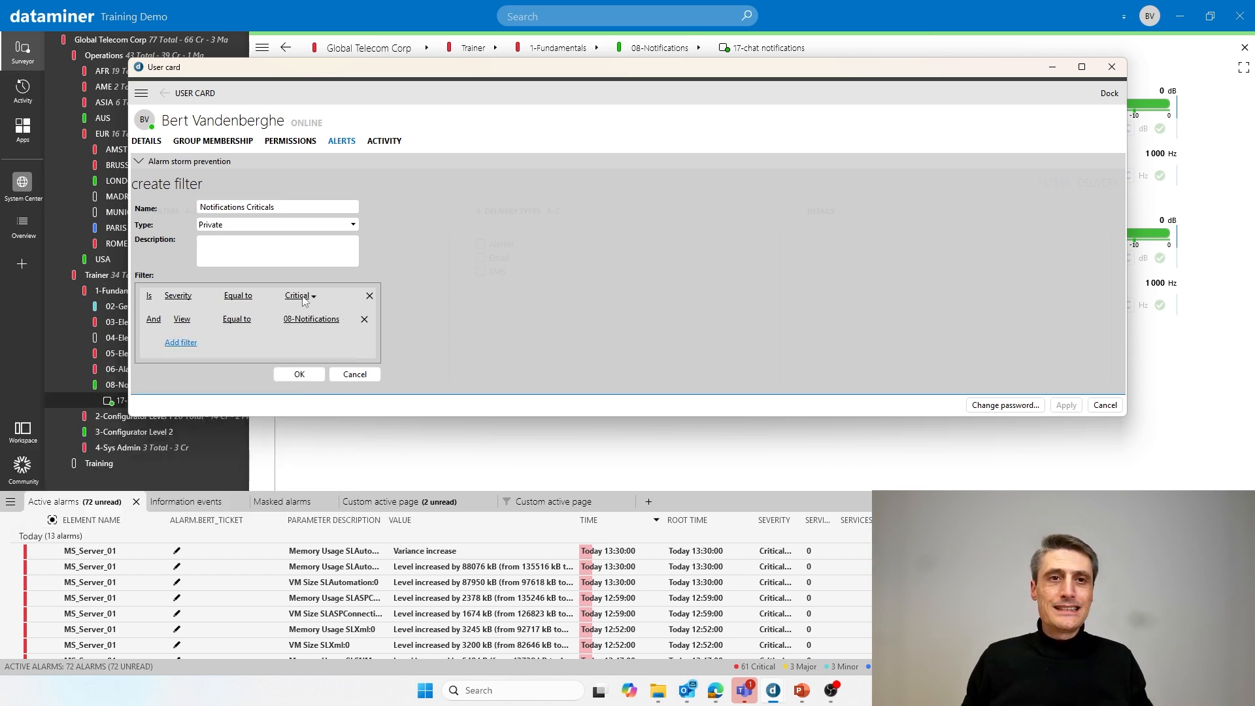
# - Save the Notifications Criticals filter, then reopen it to check and close it unchanged
pyautogui.click(306, 380)
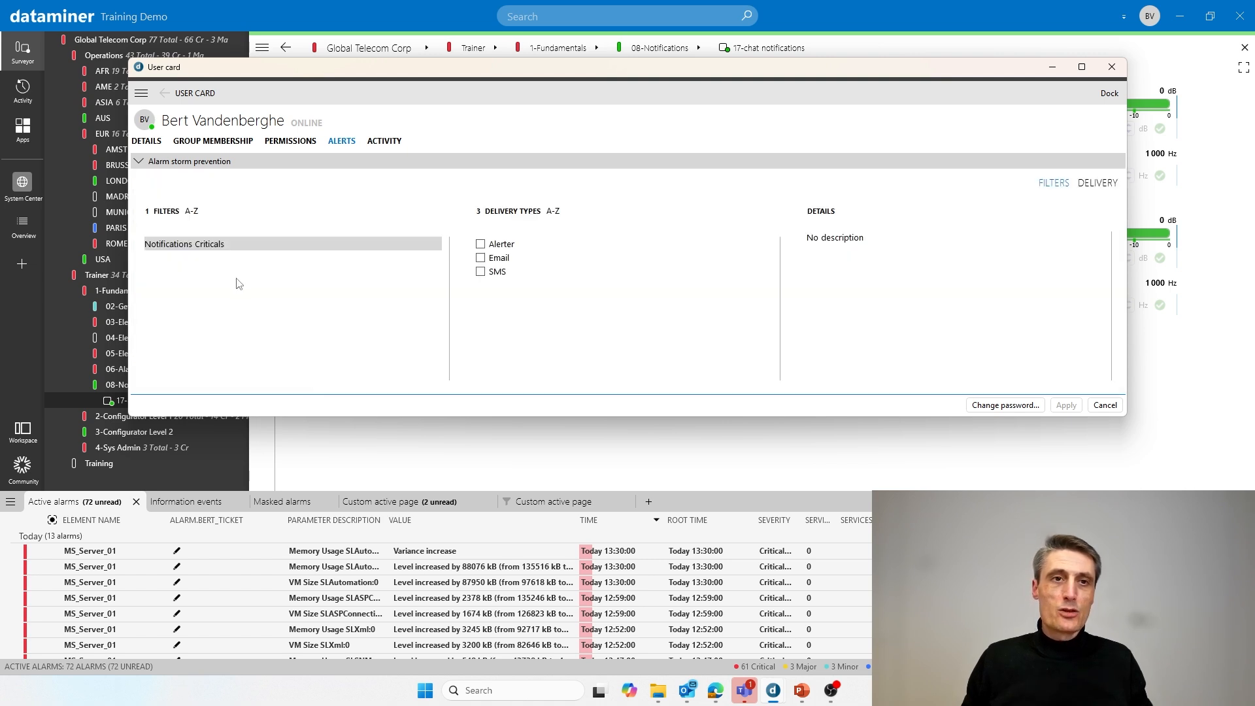
pyautogui.rightClick(191, 251)
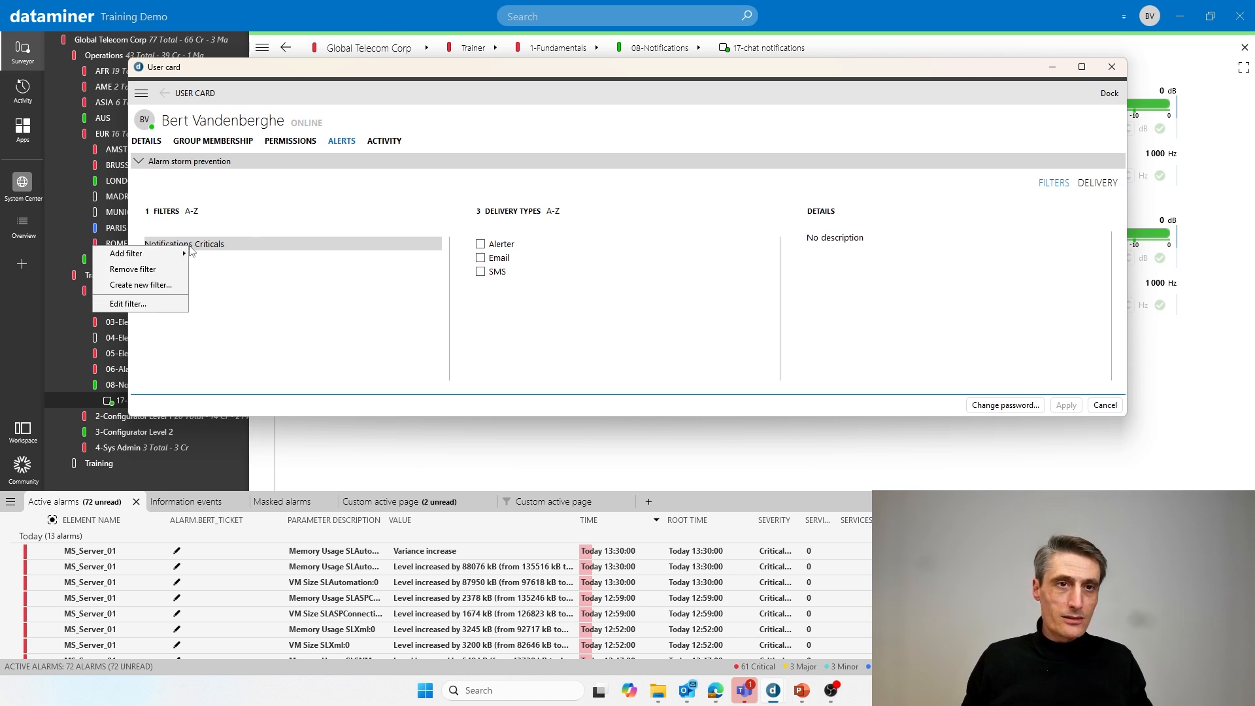
pyautogui.click(157, 304)
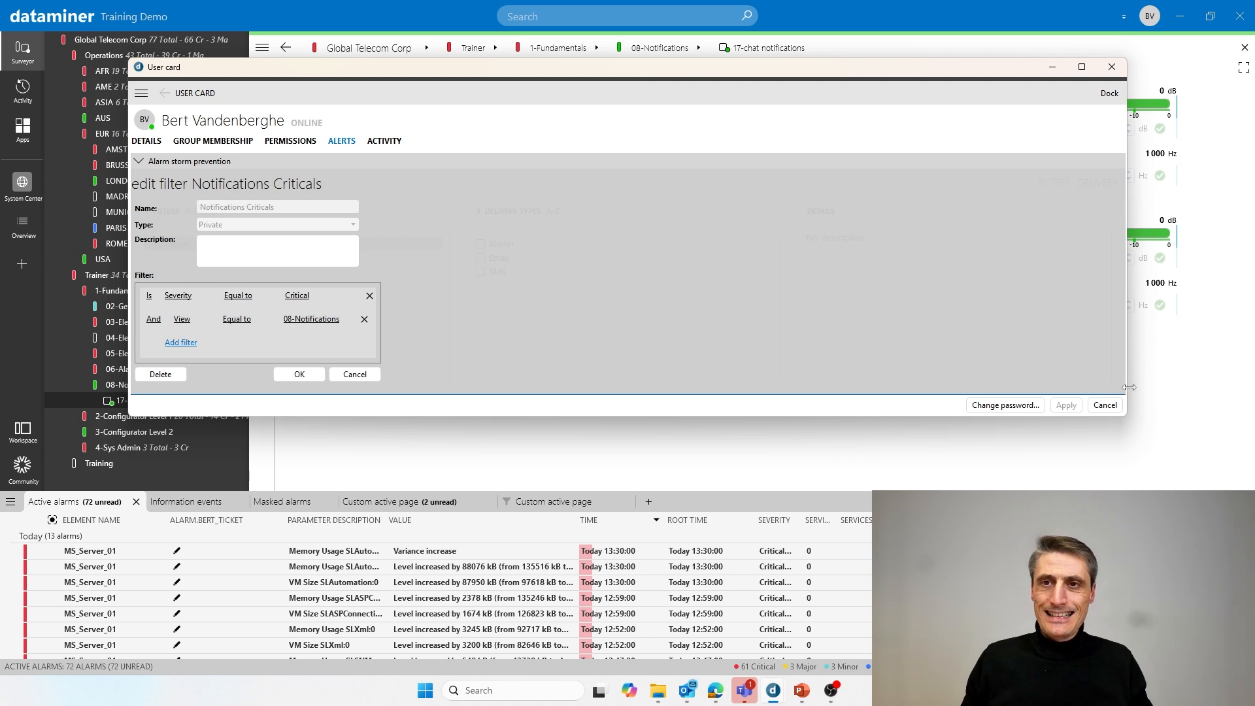
pyautogui.click(363, 376)
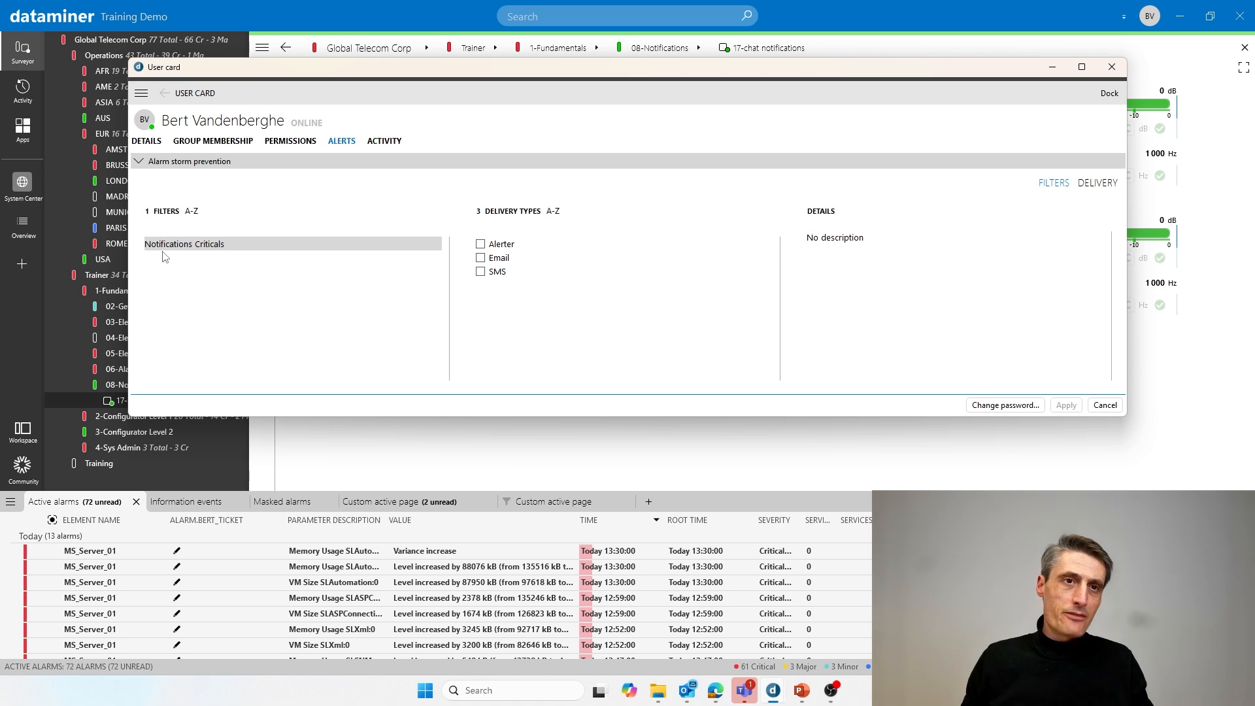
# - Enable Email delivery for Notifications Criticals, apply the alert settings, and close the User card
pyautogui.click(481, 259)
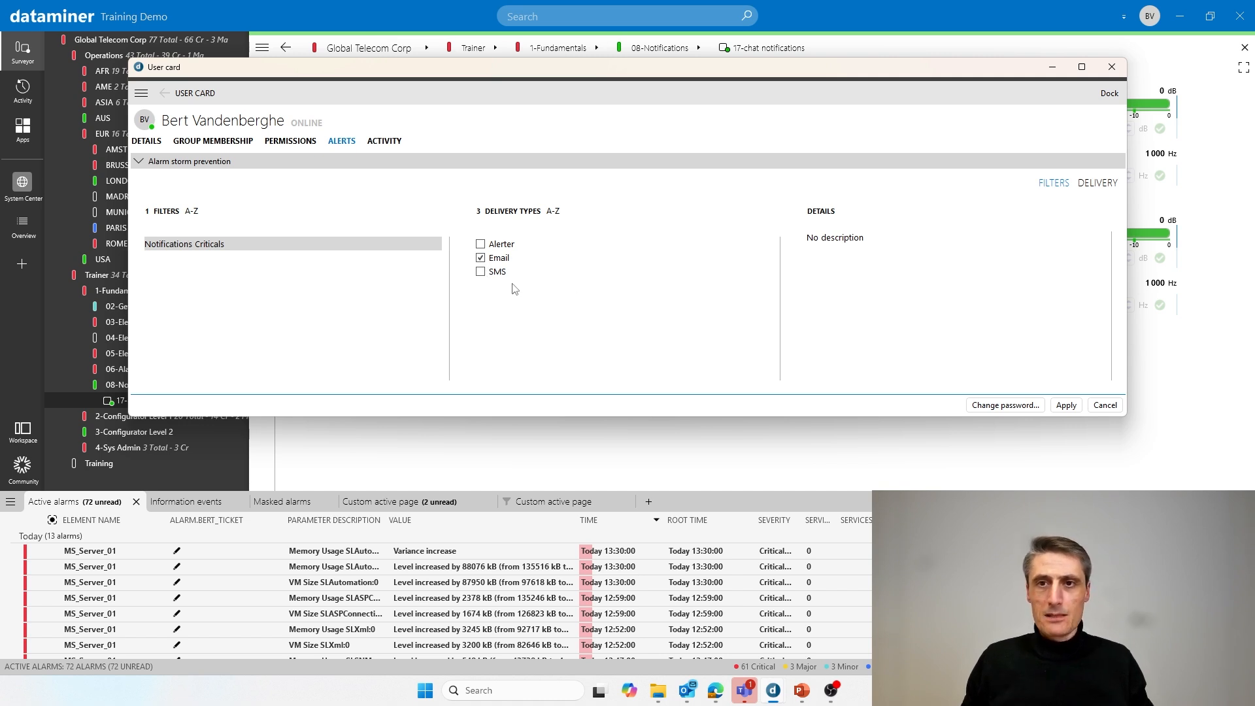
pyautogui.click(1067, 406)
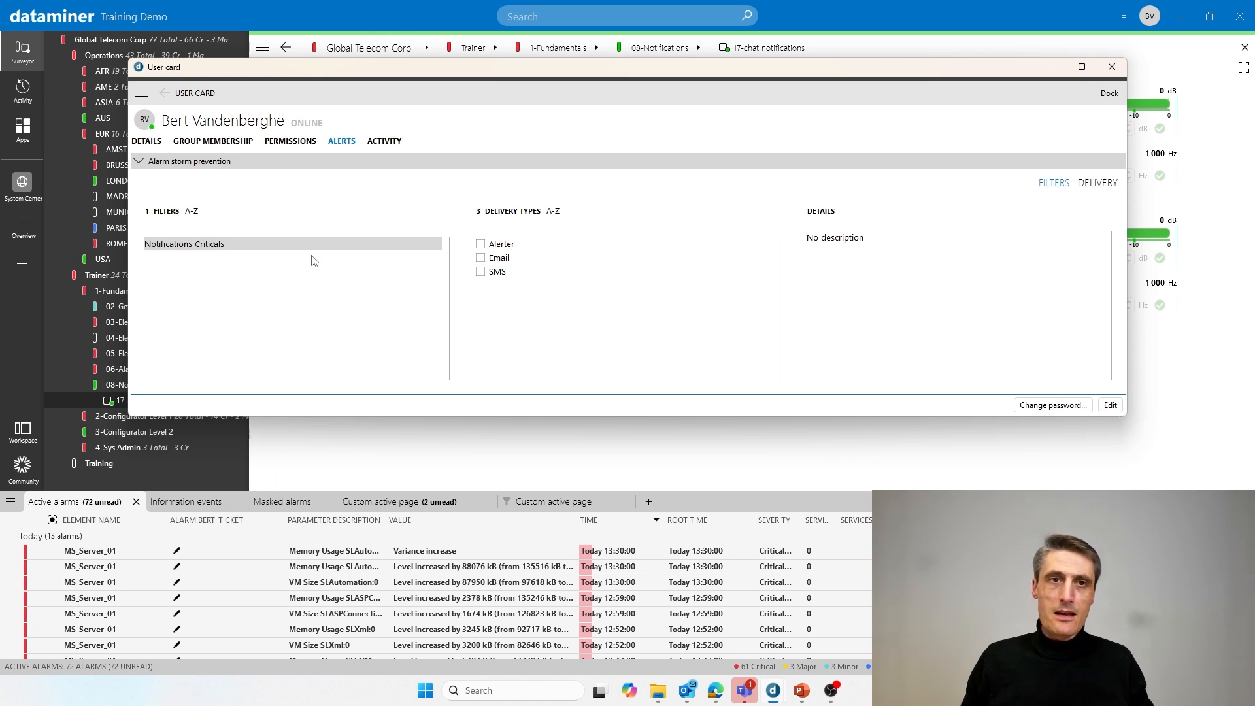
pyautogui.click(1111, 405)
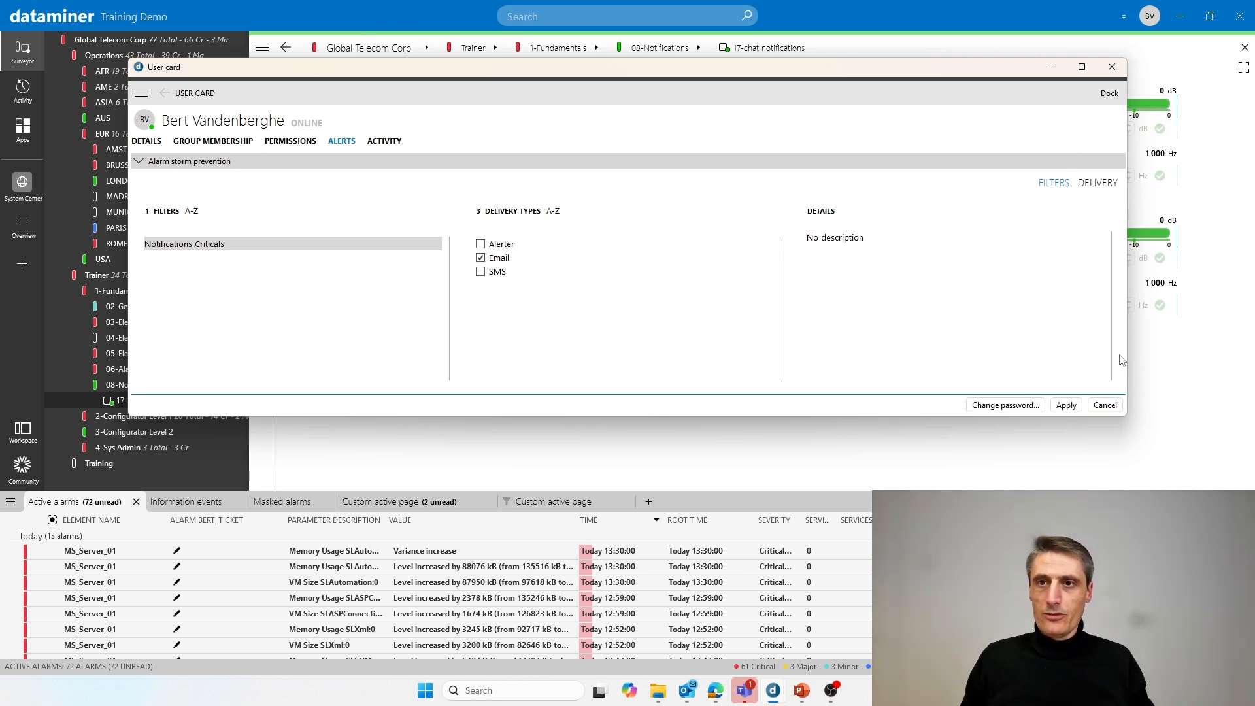
pyautogui.click(1106, 406)
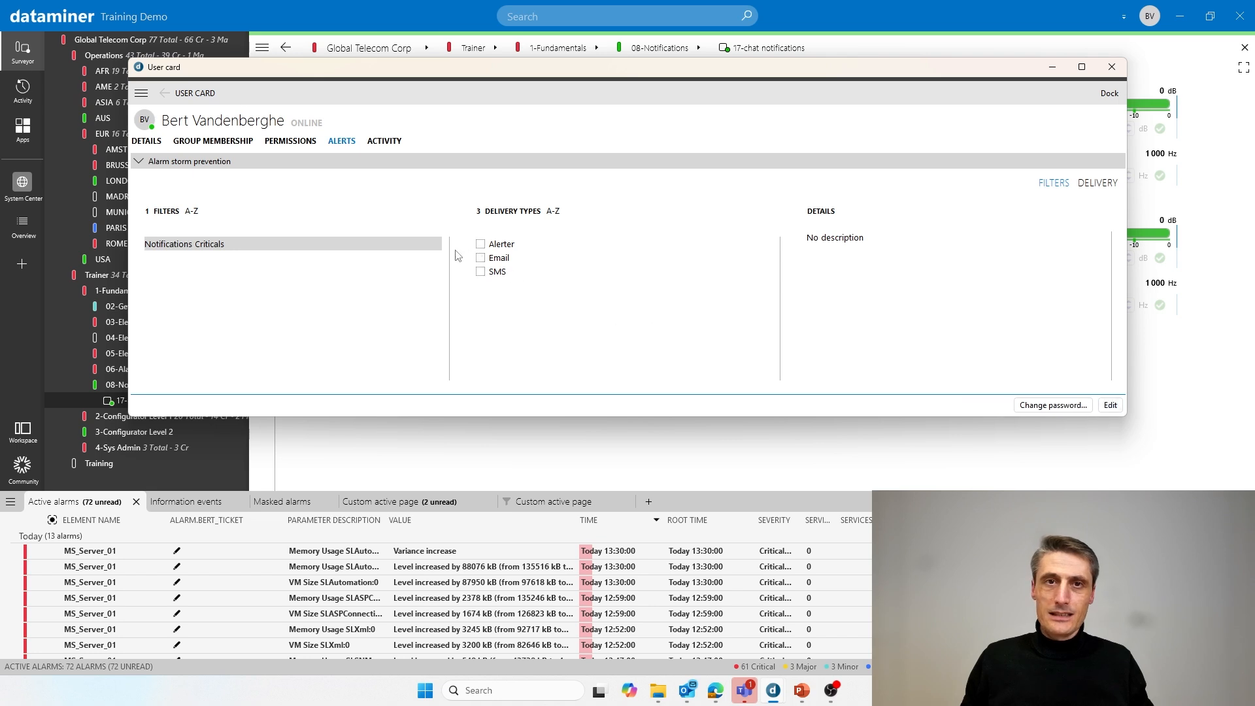
pyautogui.click(1117, 70)
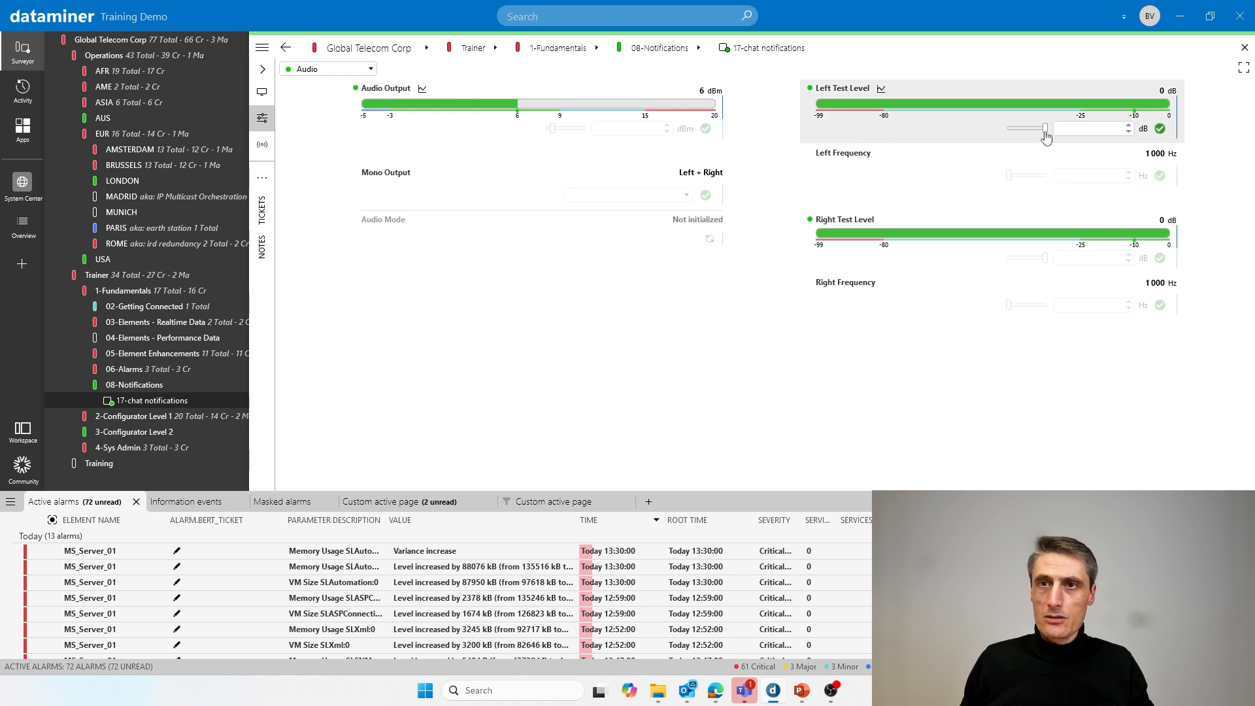
# - Set 17-chat notifications' Left Test Level to -99 dB and view the resulting Critical alert e-mail
pyautogui.moveTo(1046, 135); pyautogui.dragTo(1015, 131)
pyautogui.click(1160, 128)
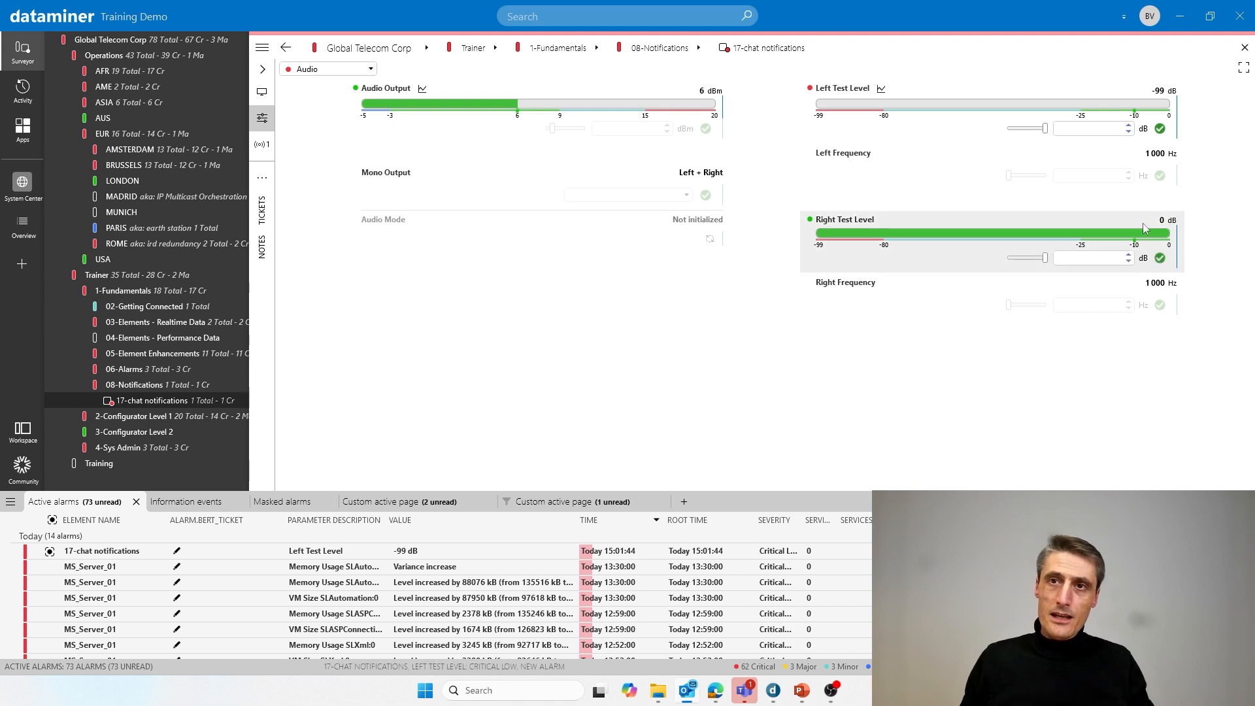
pyautogui.click(487, 551)
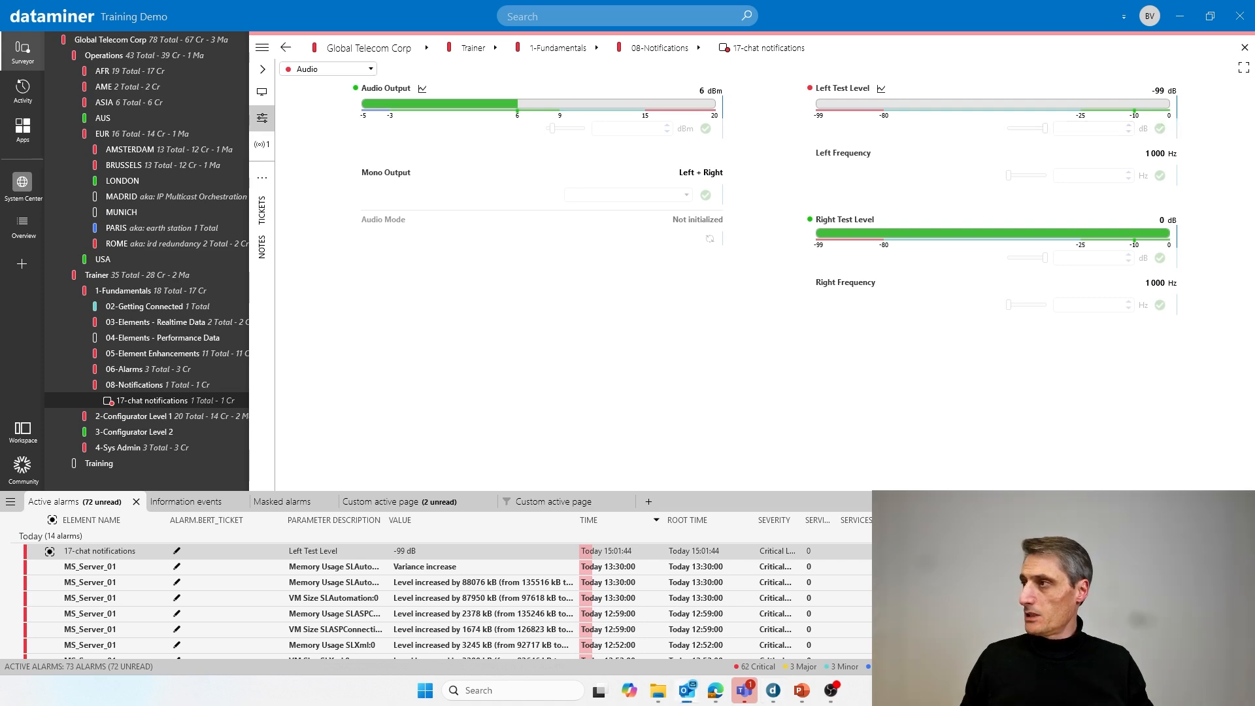
pyautogui.moveTo(1254, 209); pyautogui.dragTo(567, 58)
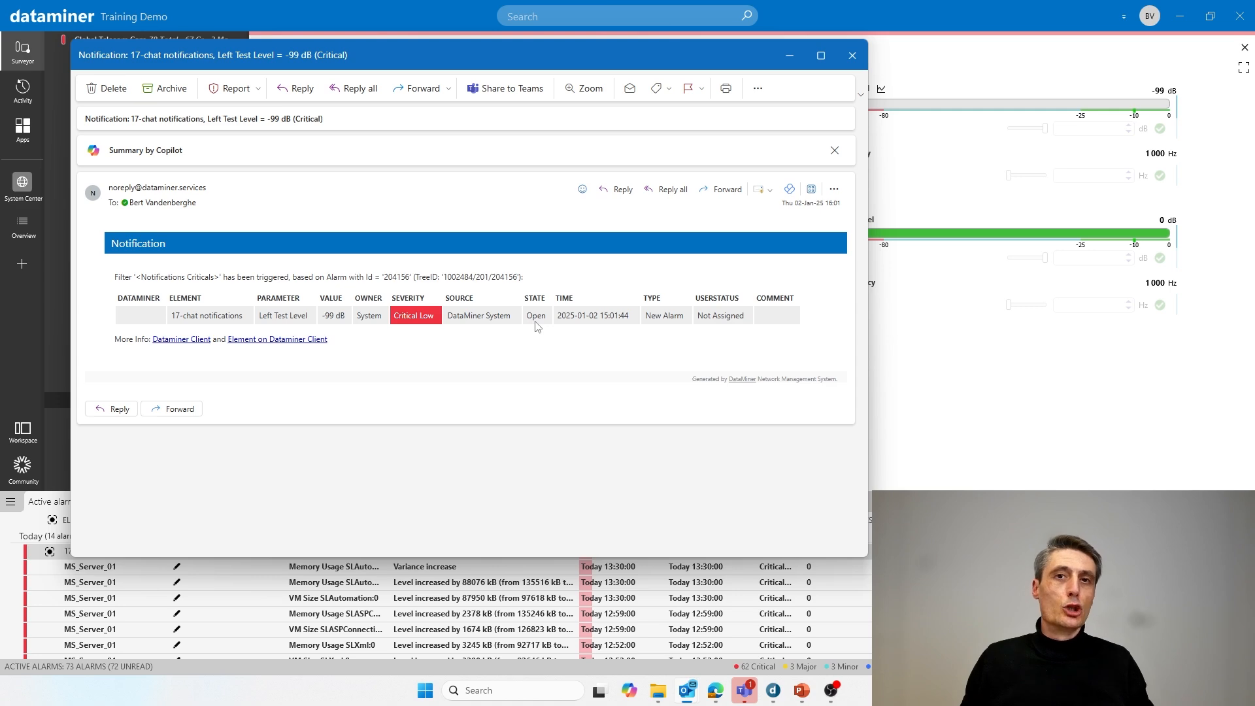
# - Close the Outlook alert e-mail and return to the 'Email notifications – Configuration' slide
pyautogui.click(855, 58)
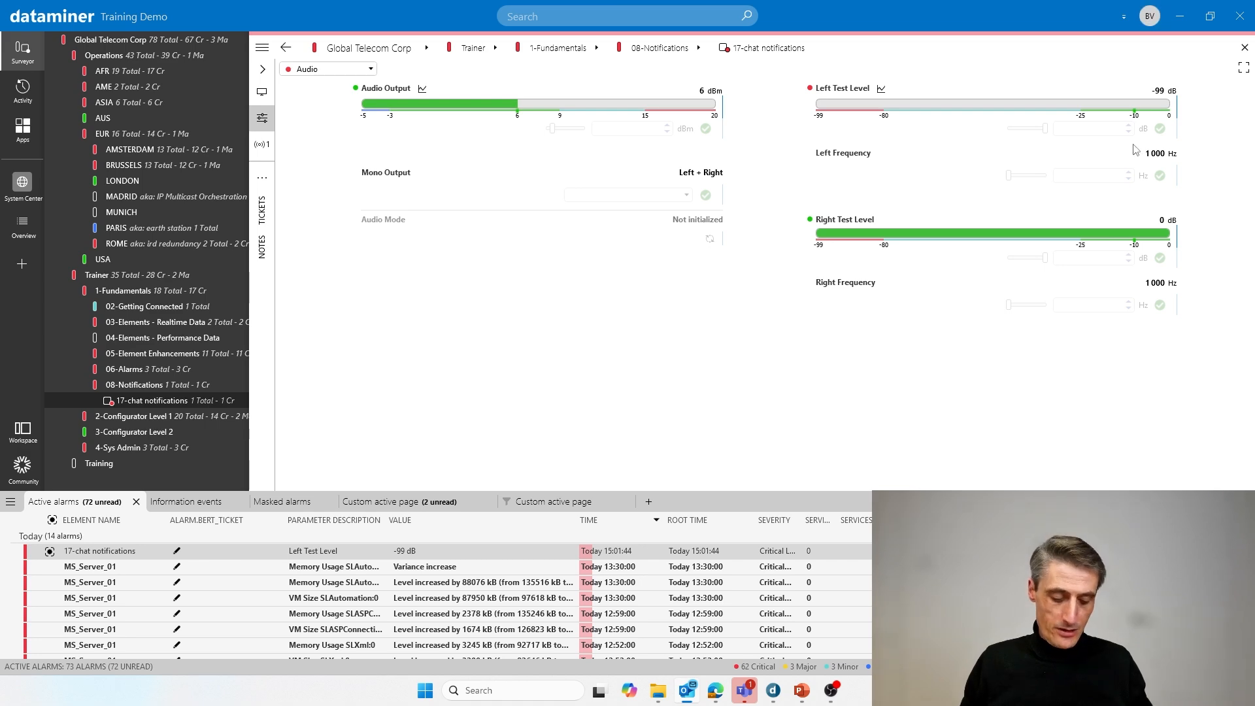
pyautogui.moveTo(789, 702)
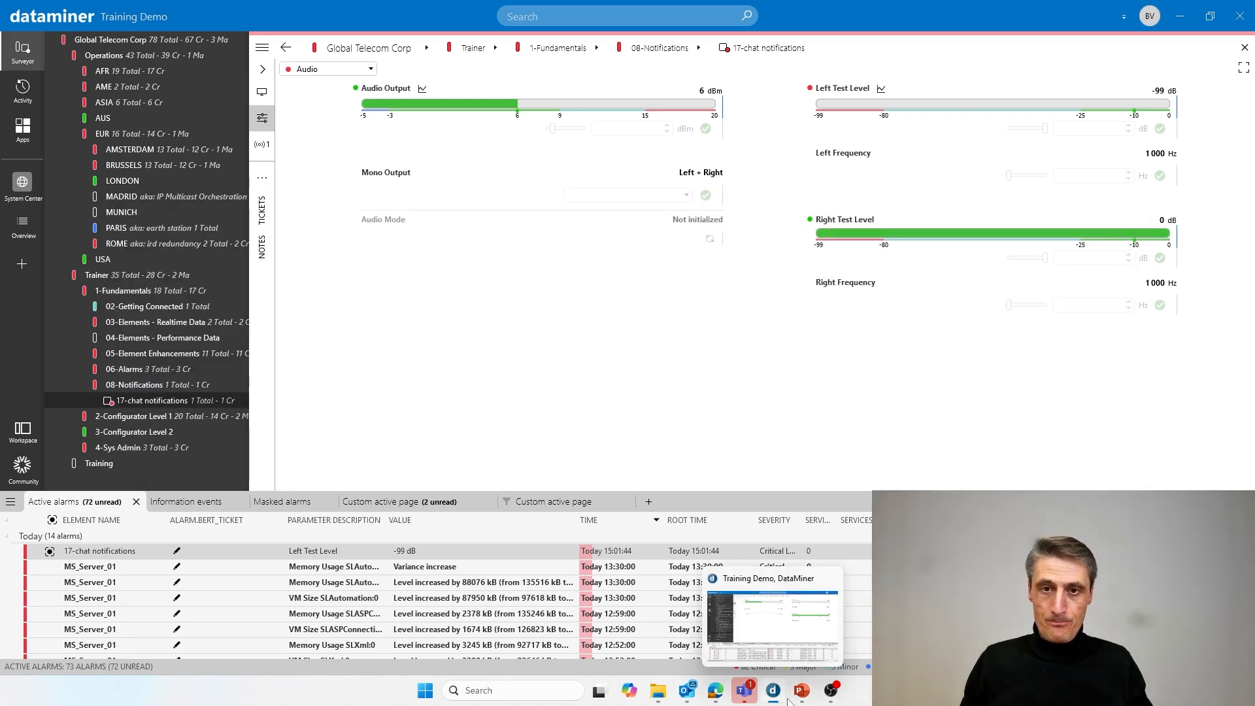
pyautogui.click(837, 635)
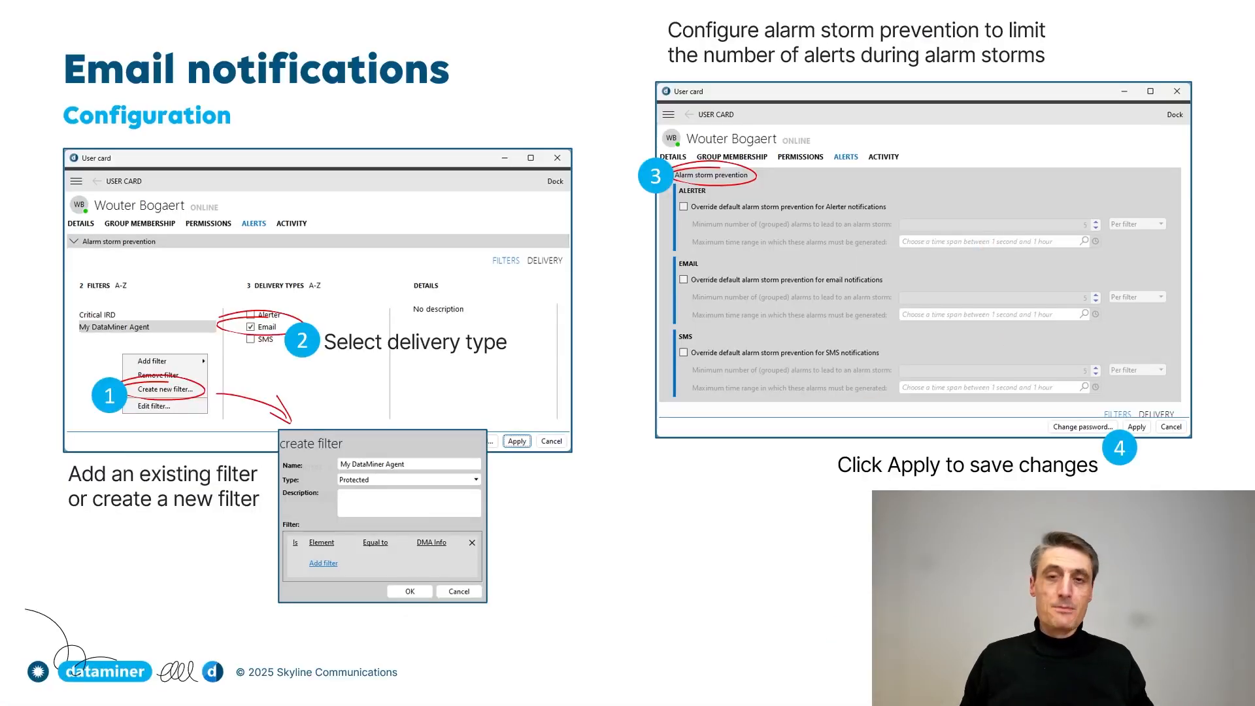
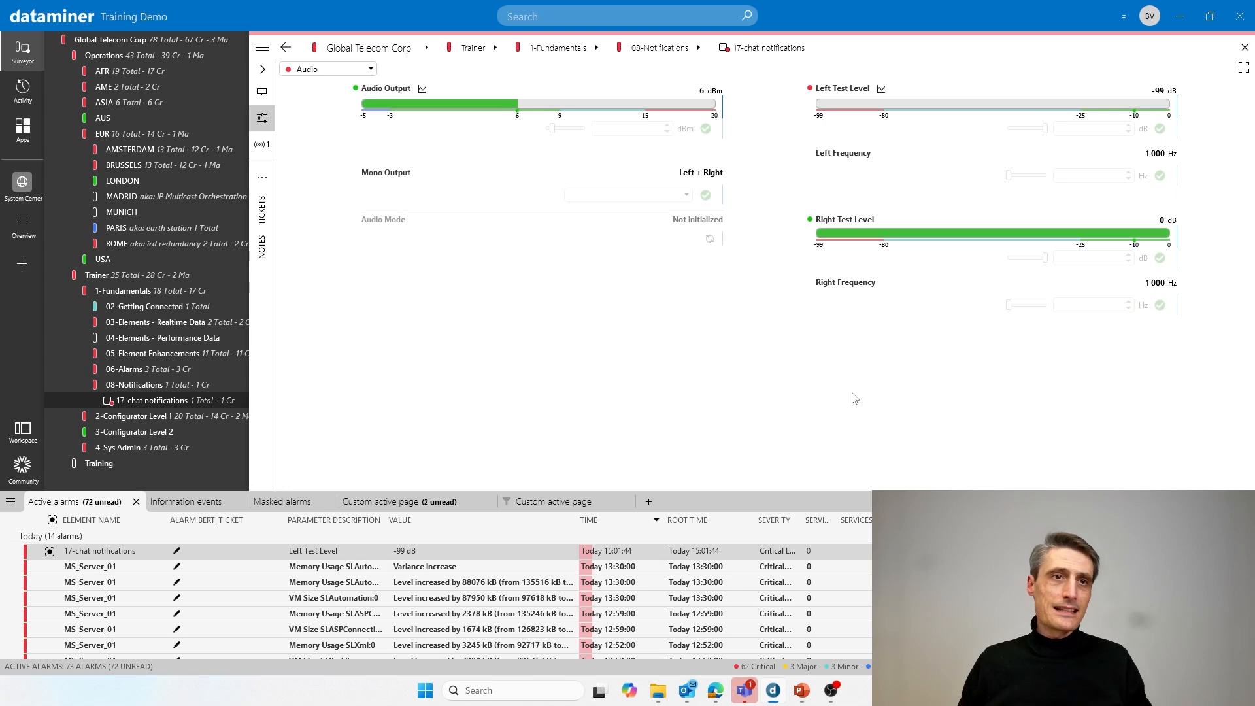
# - Show the Modules and Apps list in place of the element tree
pyautogui.click(29, 134)
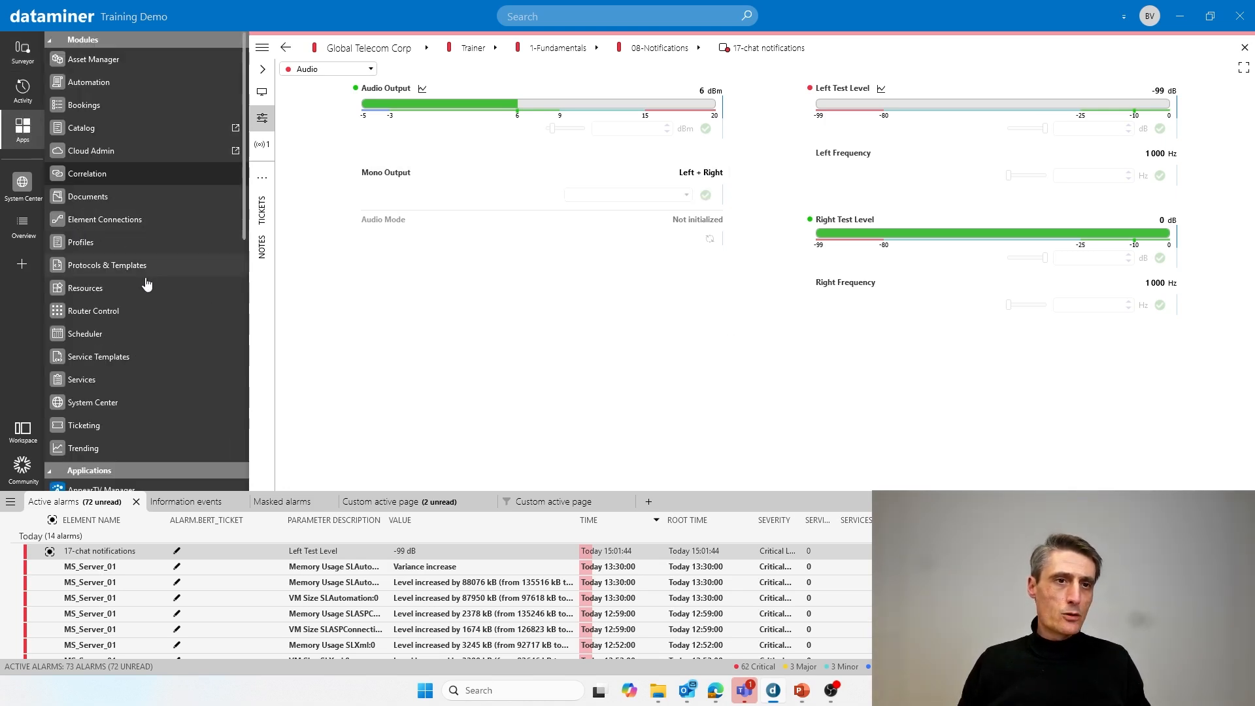
# - Open the Scheduler module in list view and start a new scheduled task
pyautogui.click(98, 341)
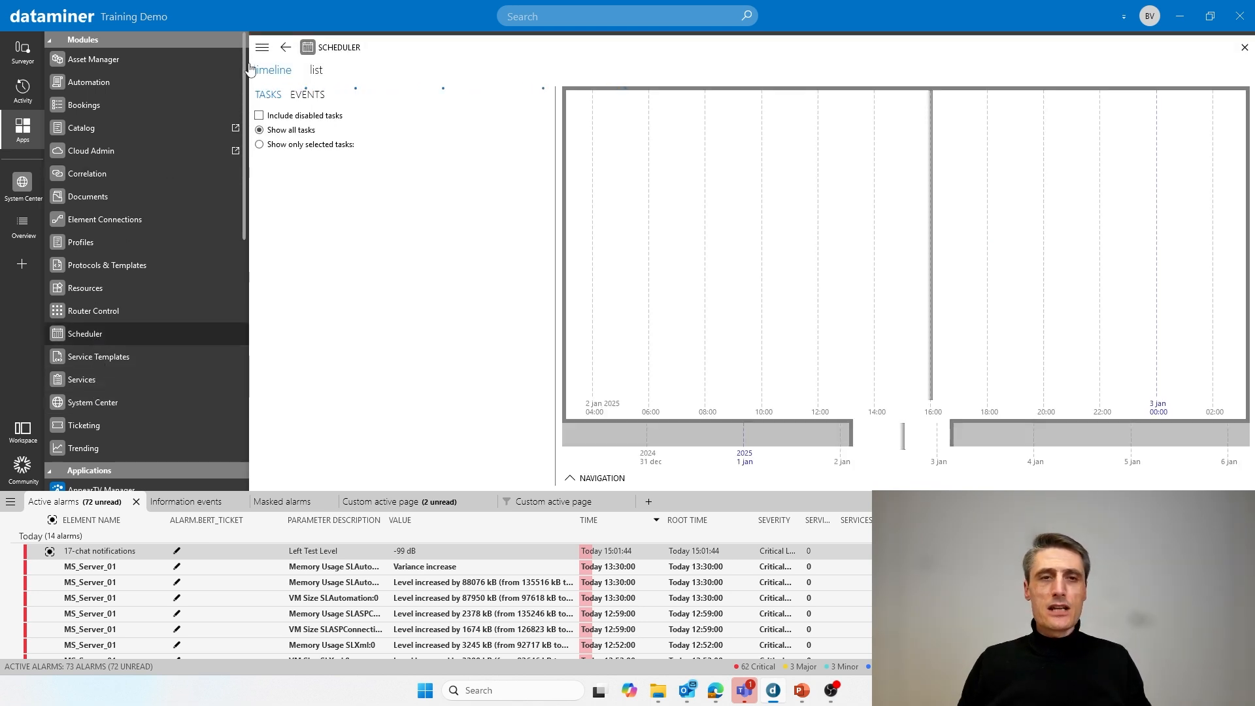
pyautogui.click(316, 71)
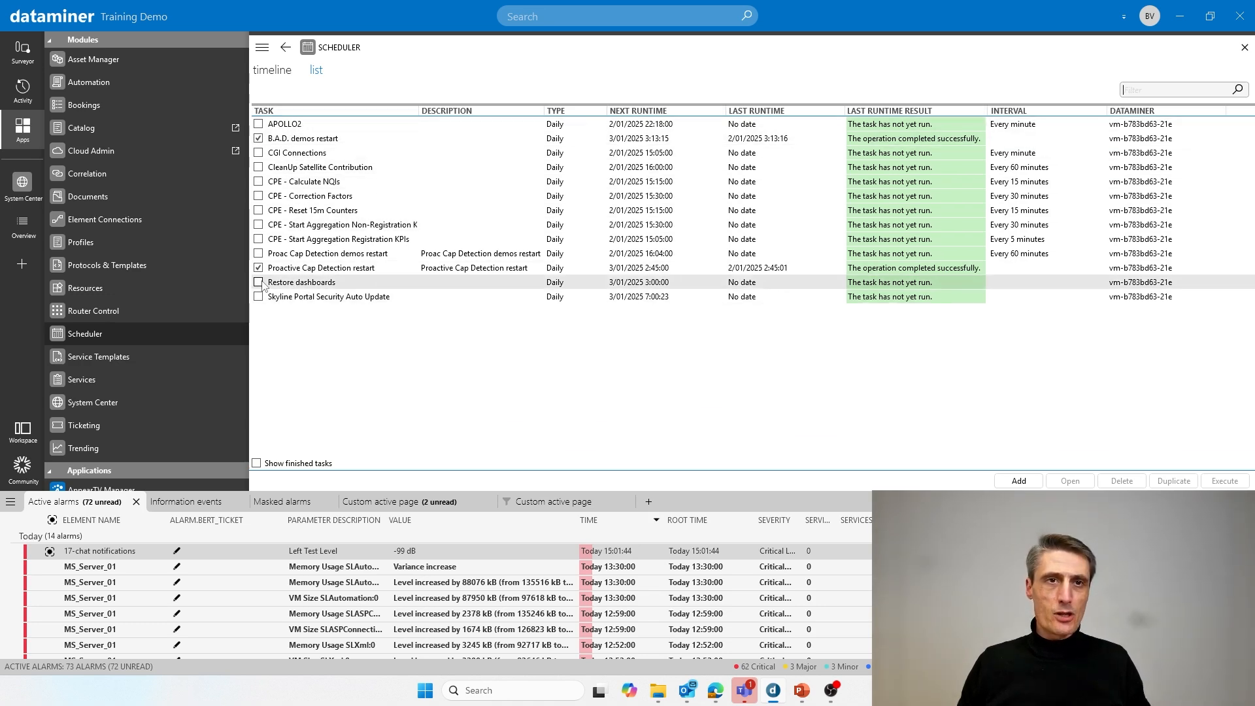
pyautogui.click(268, 72)
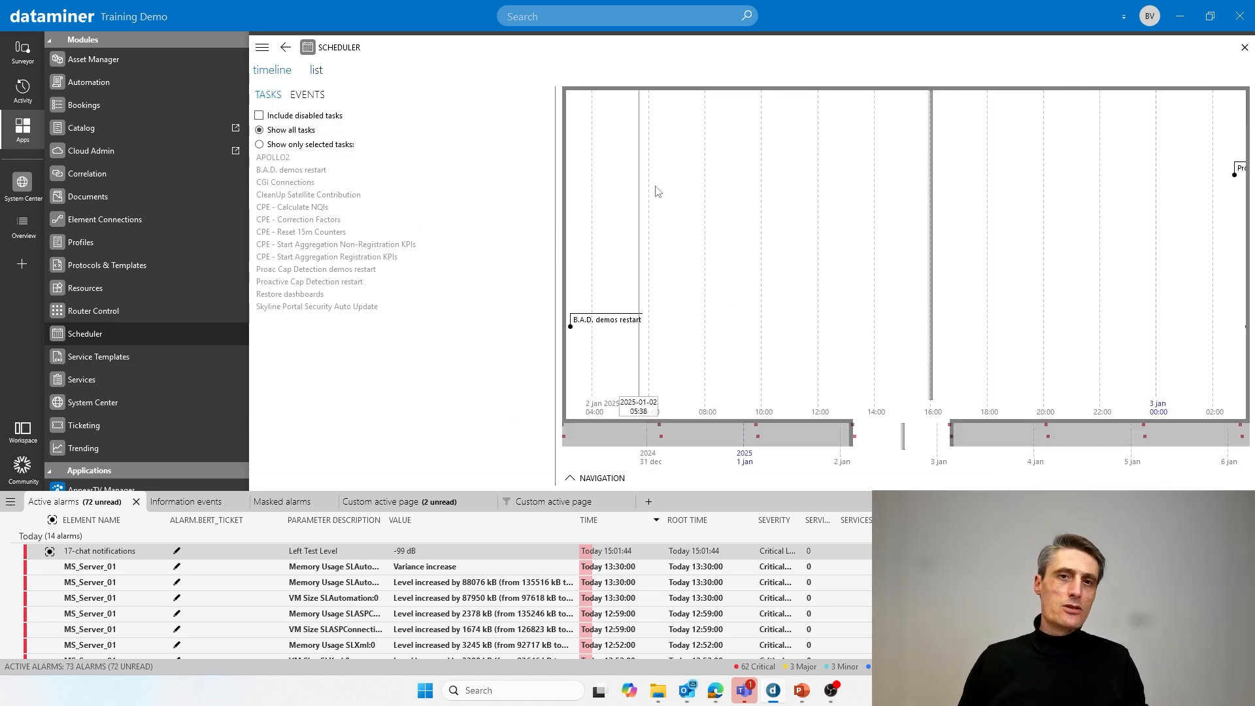
pyautogui.click(317, 71)
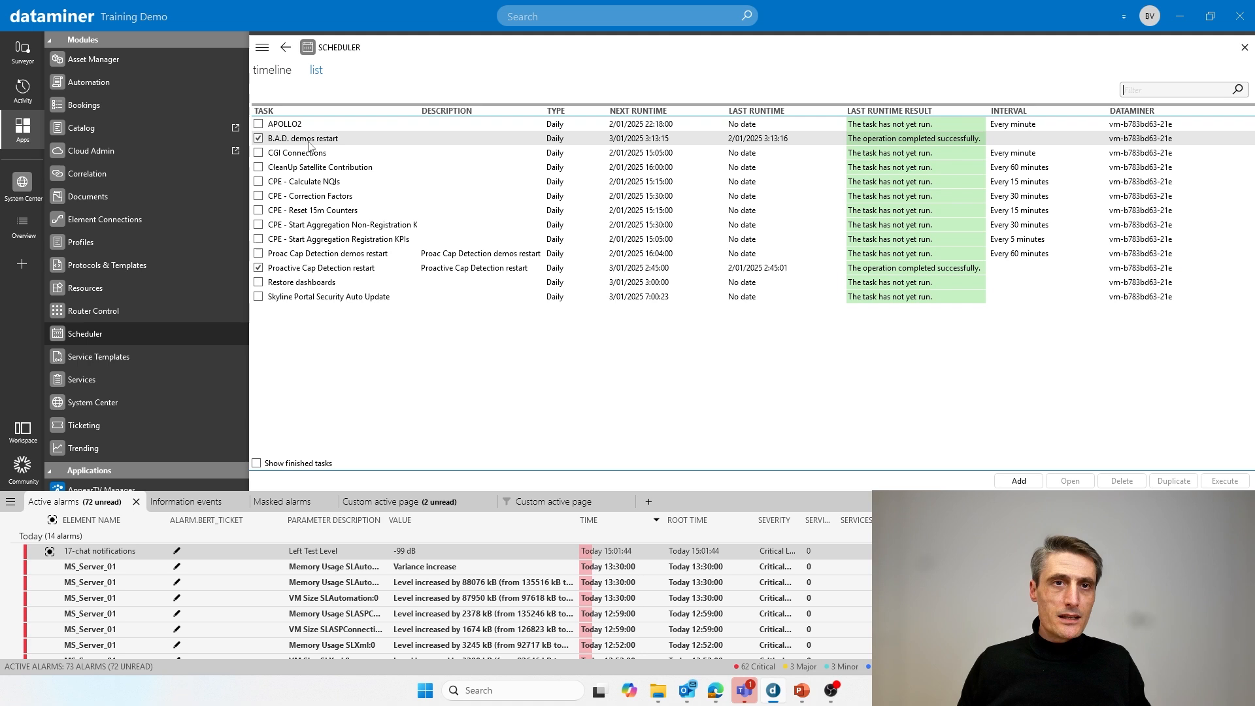
pyautogui.click(272, 71)
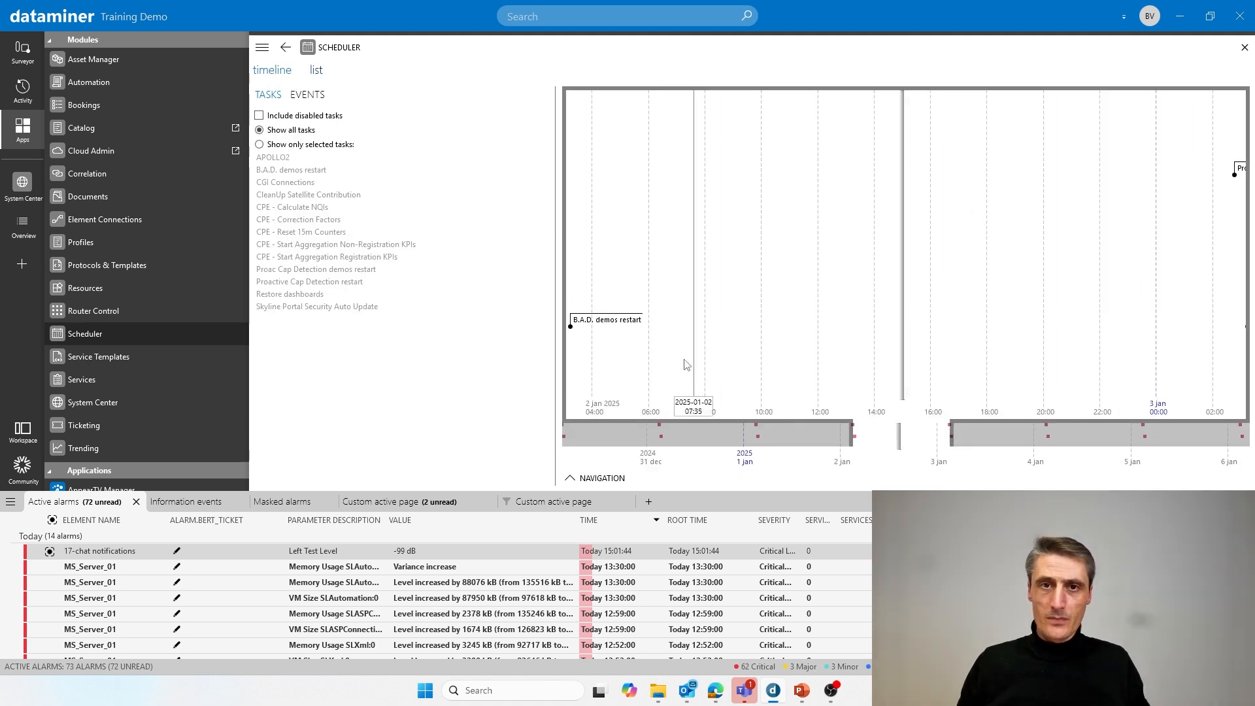
pyautogui.click(317, 70)
pyautogui.click(272, 71)
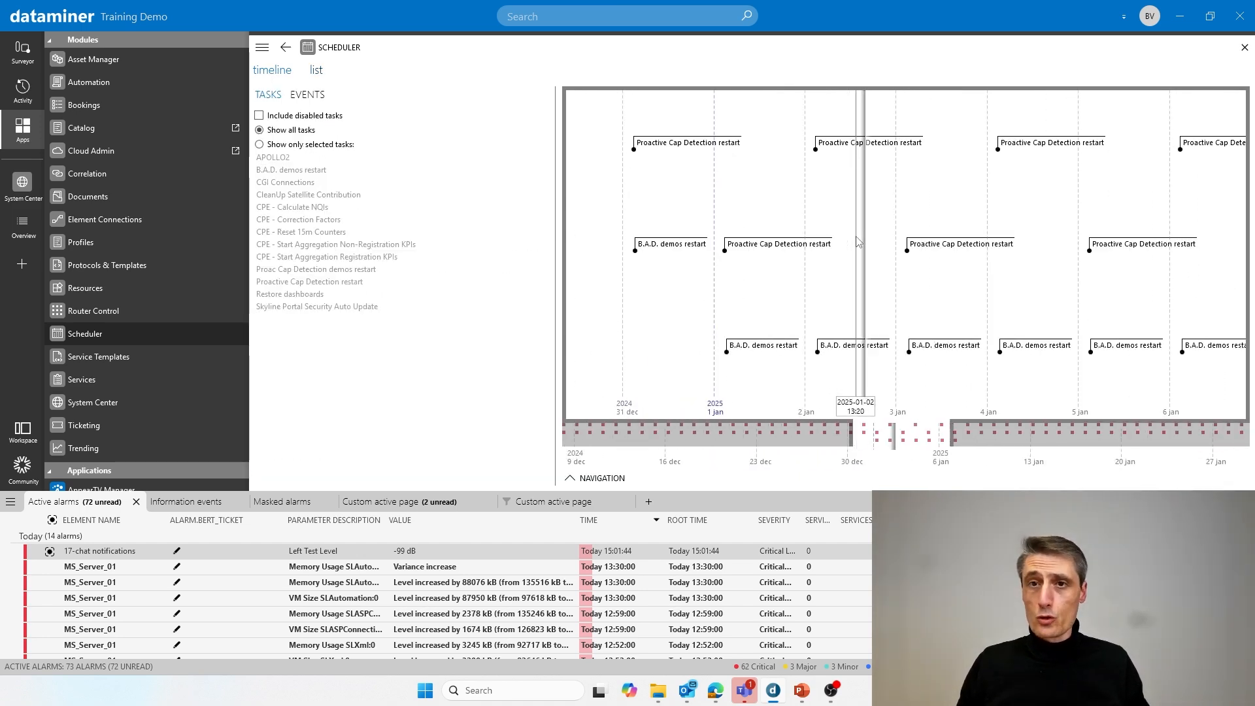
pyautogui.click(316, 70)
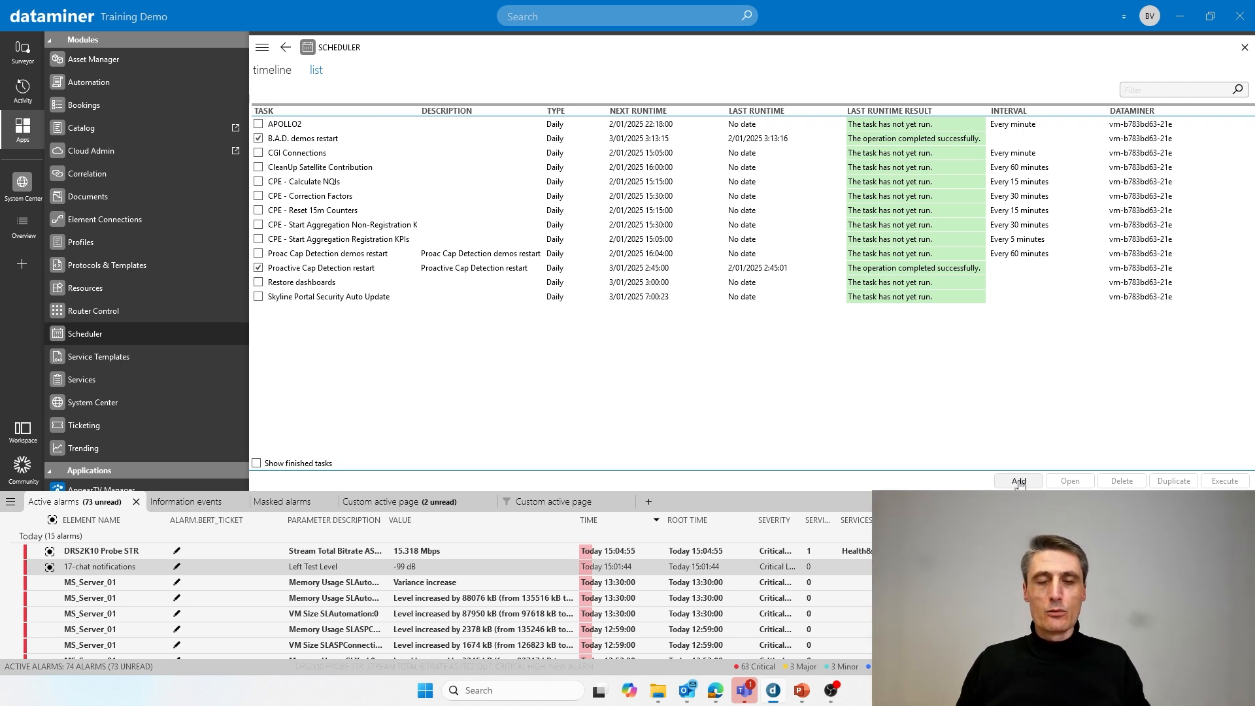
pyautogui.click(1020, 482)
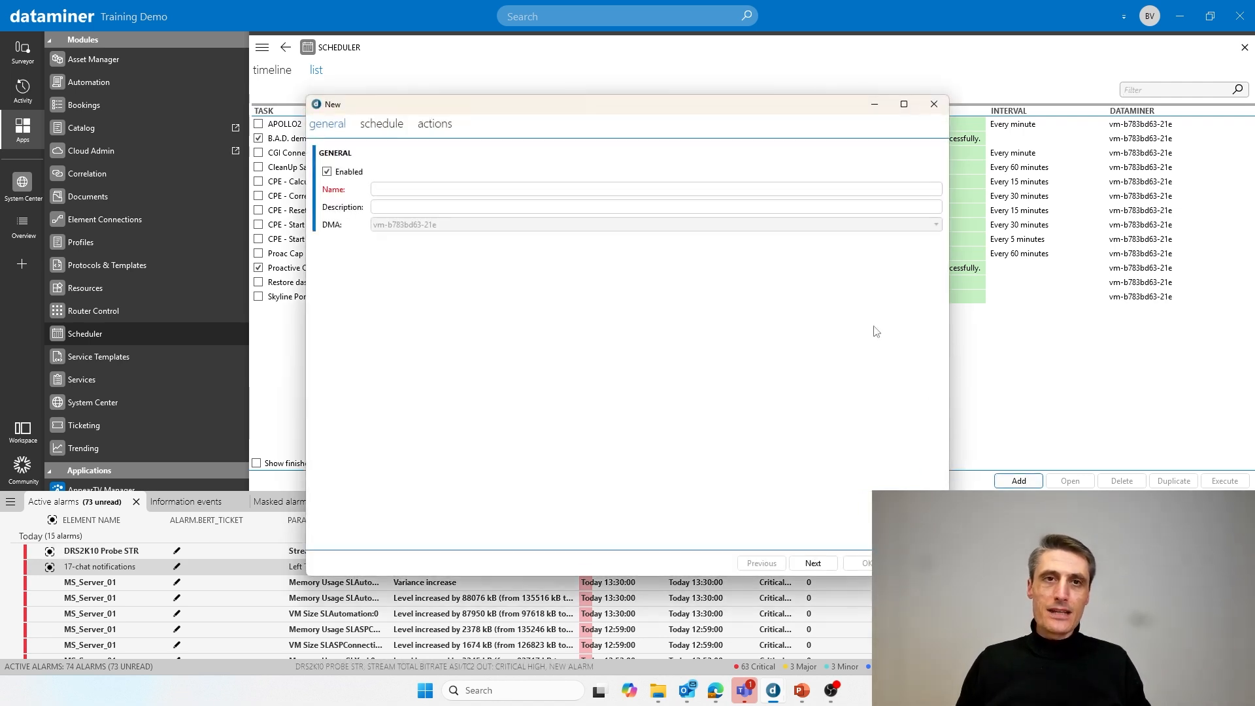
# - Name the new task 'Daily report' and continue to its schedule settings
pyautogui.moveTo(533, 114); pyautogui.dragTo(430, 62)
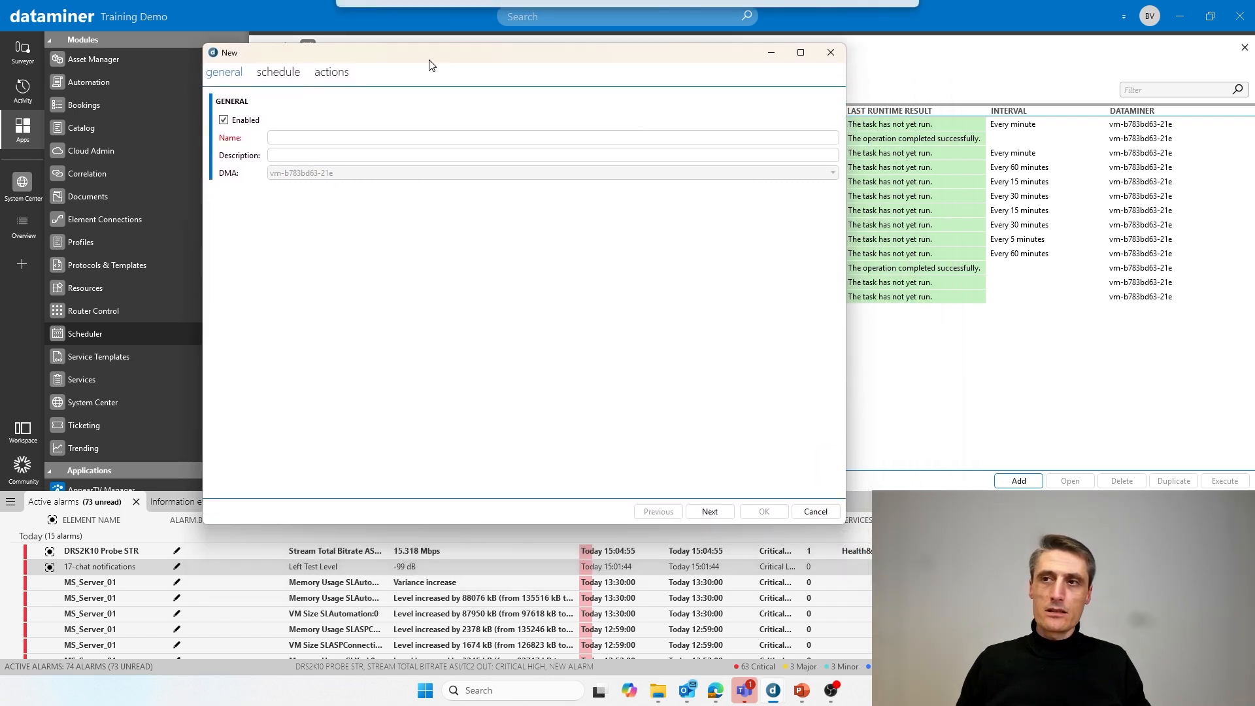
pyautogui.click(302, 136)
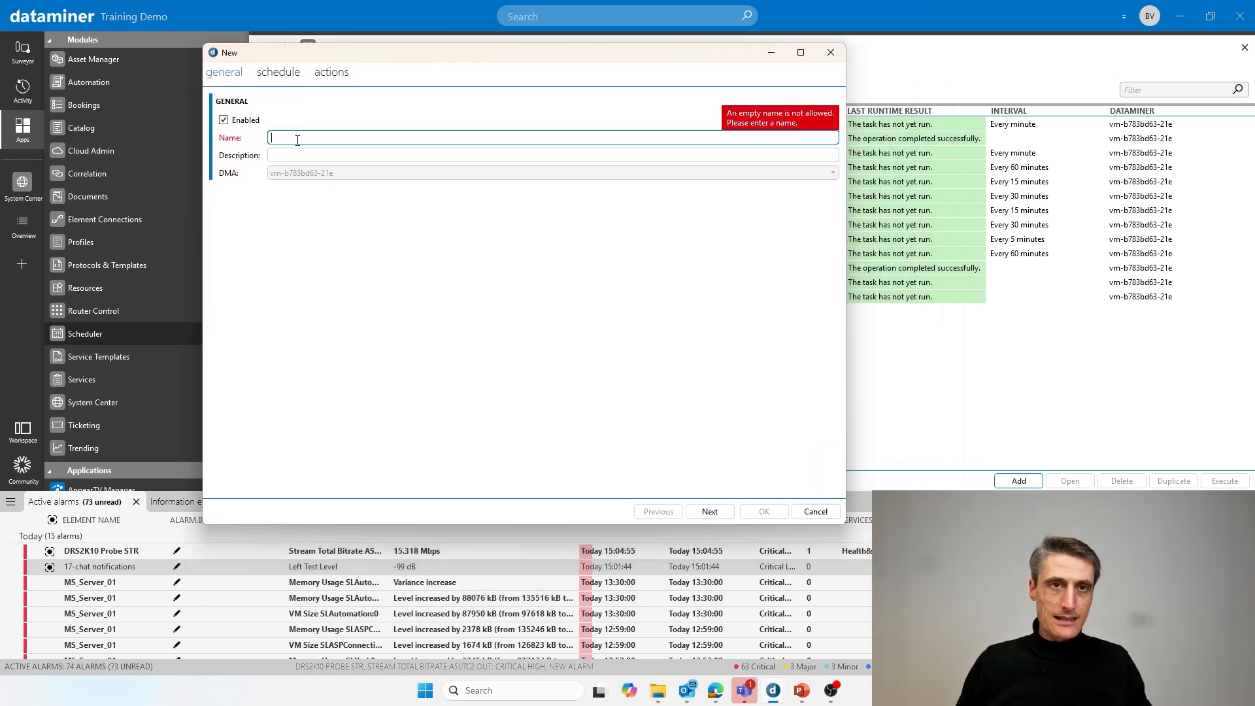
pyautogui.write('Daily ')
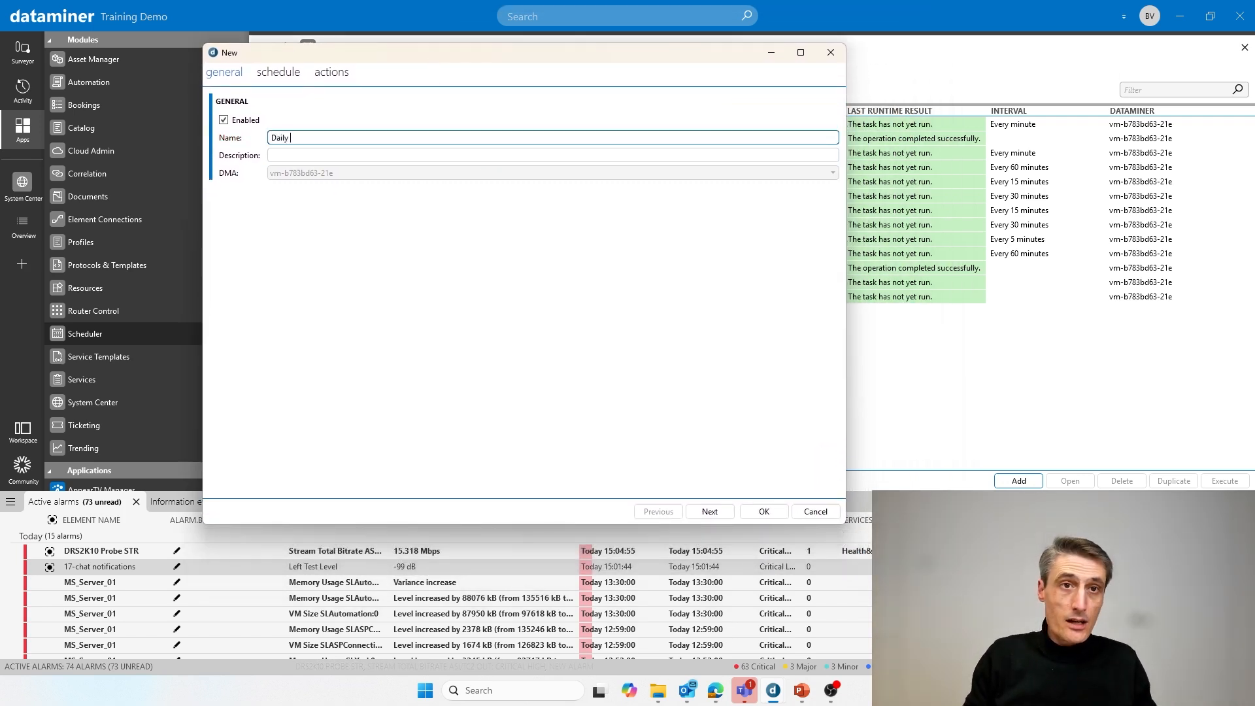
pyautogui.write('report')
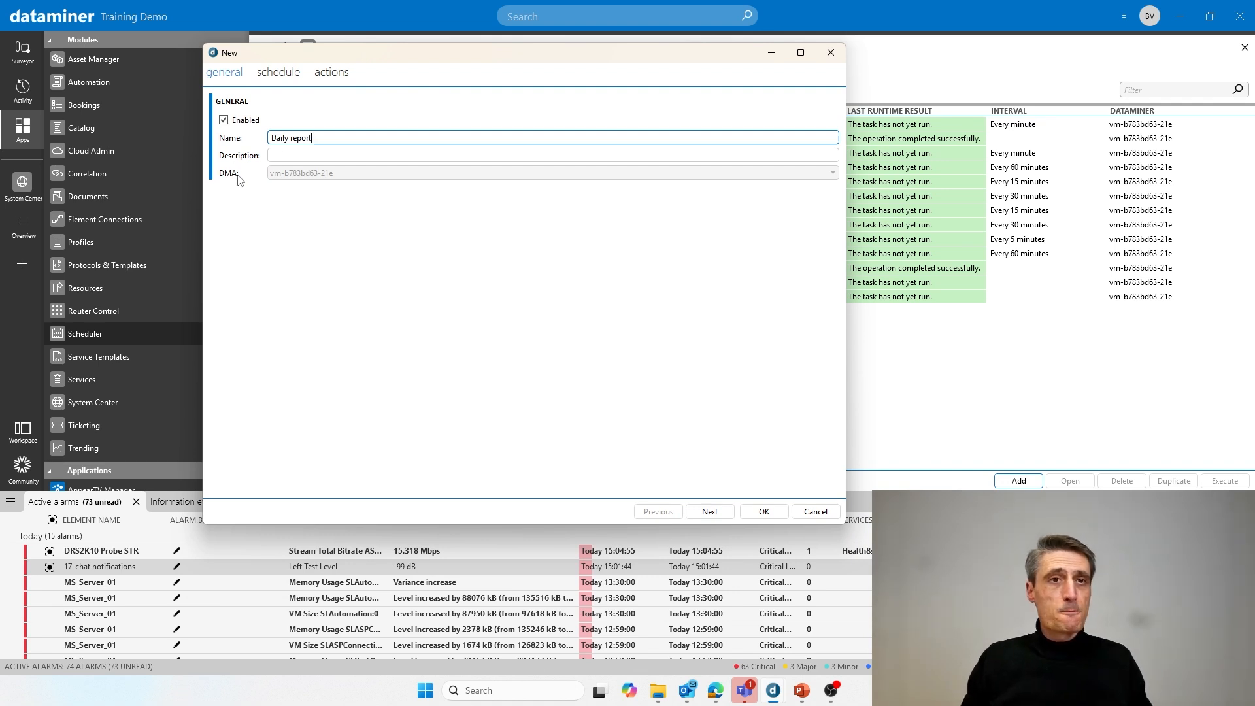
pyautogui.click(719, 514)
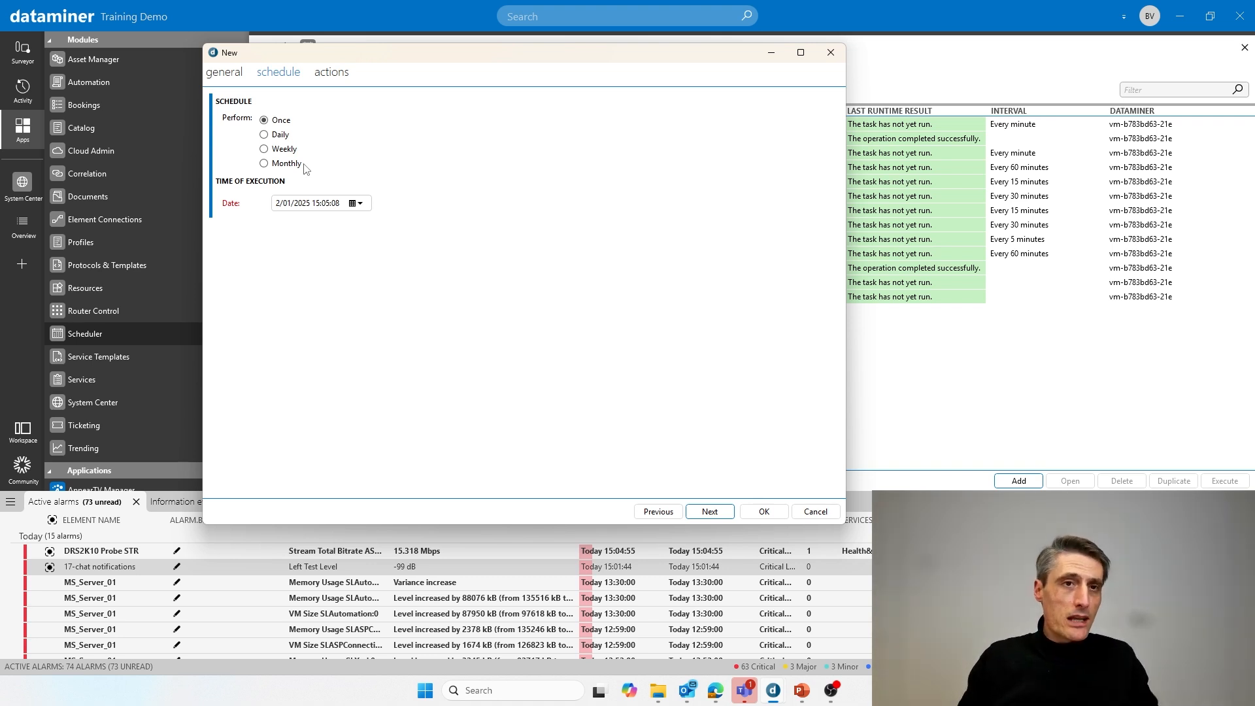
# - Schedule the task to run daily at 08:00:00, then go on to its actions
pyautogui.click(281, 136)
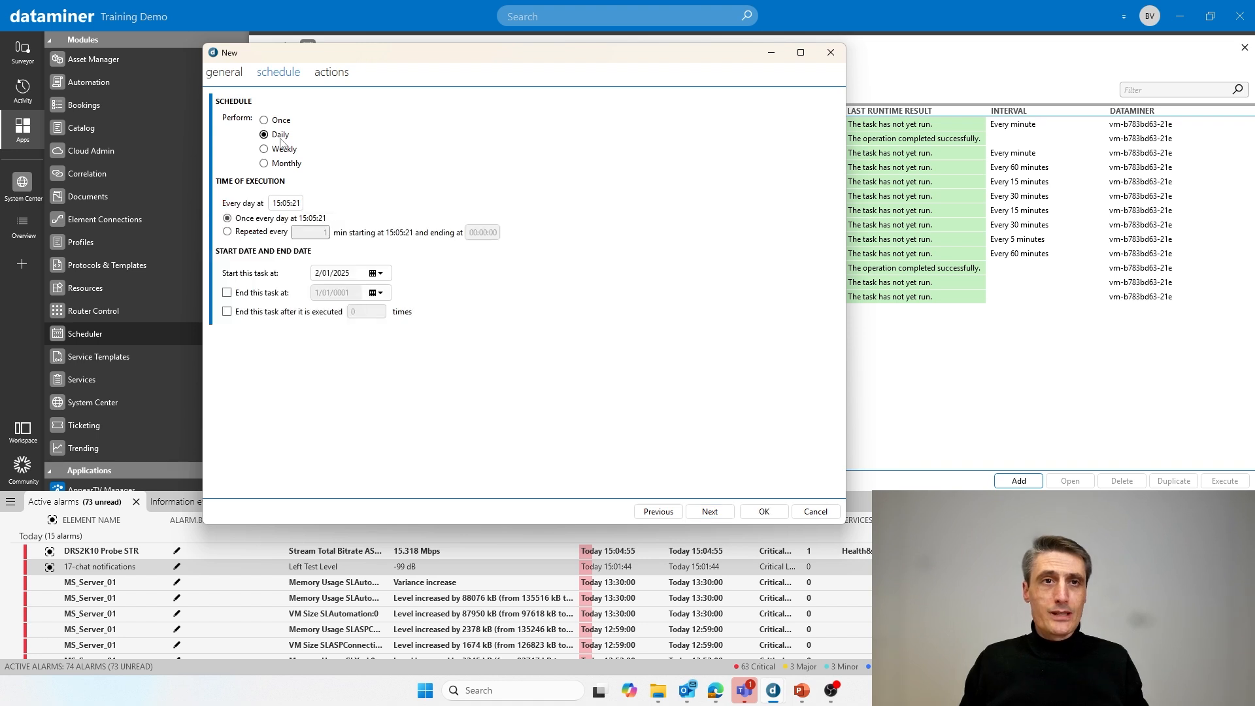
pyautogui.click(275, 204)
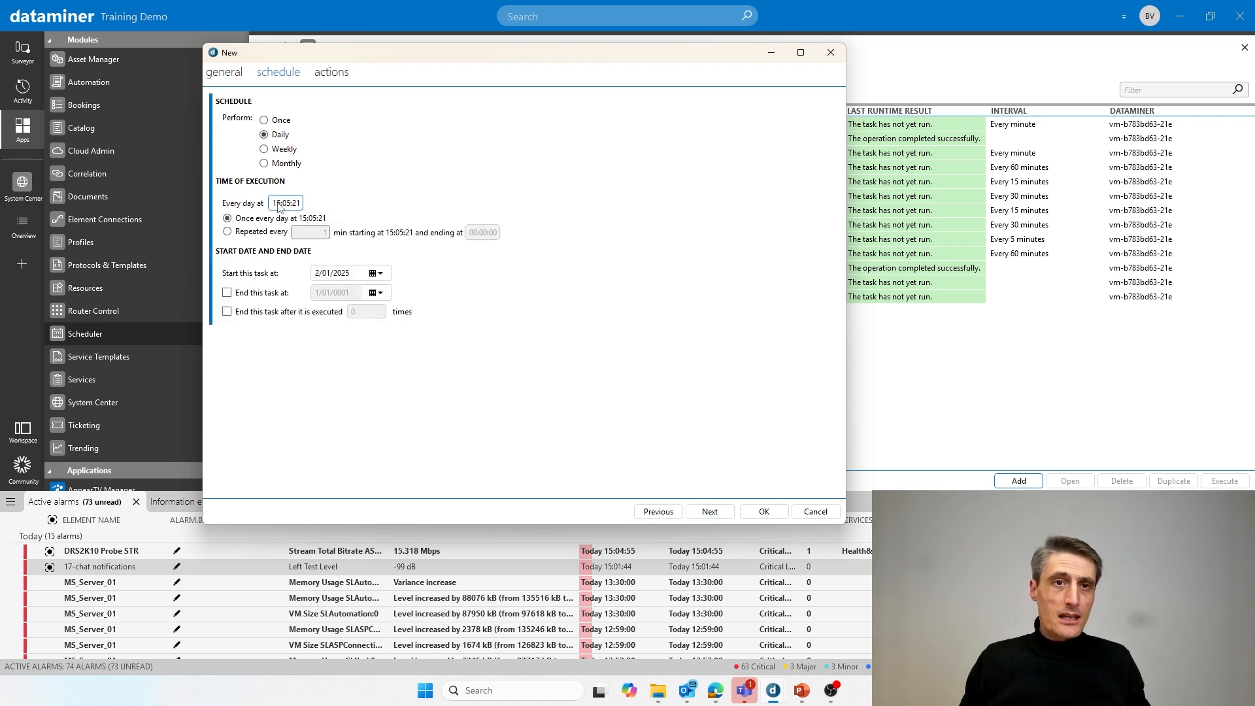
pyautogui.write('08')
pyautogui.click(287, 204)
pyautogui.write('0')
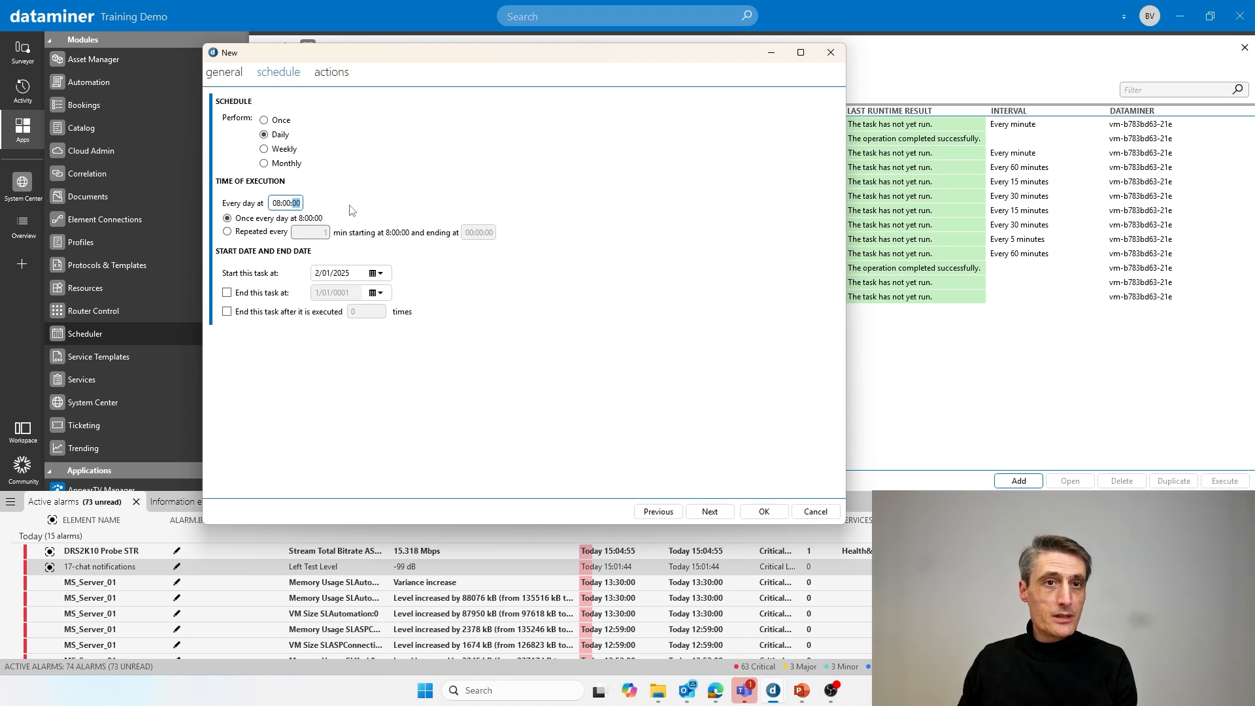
pyautogui.write('0:0')
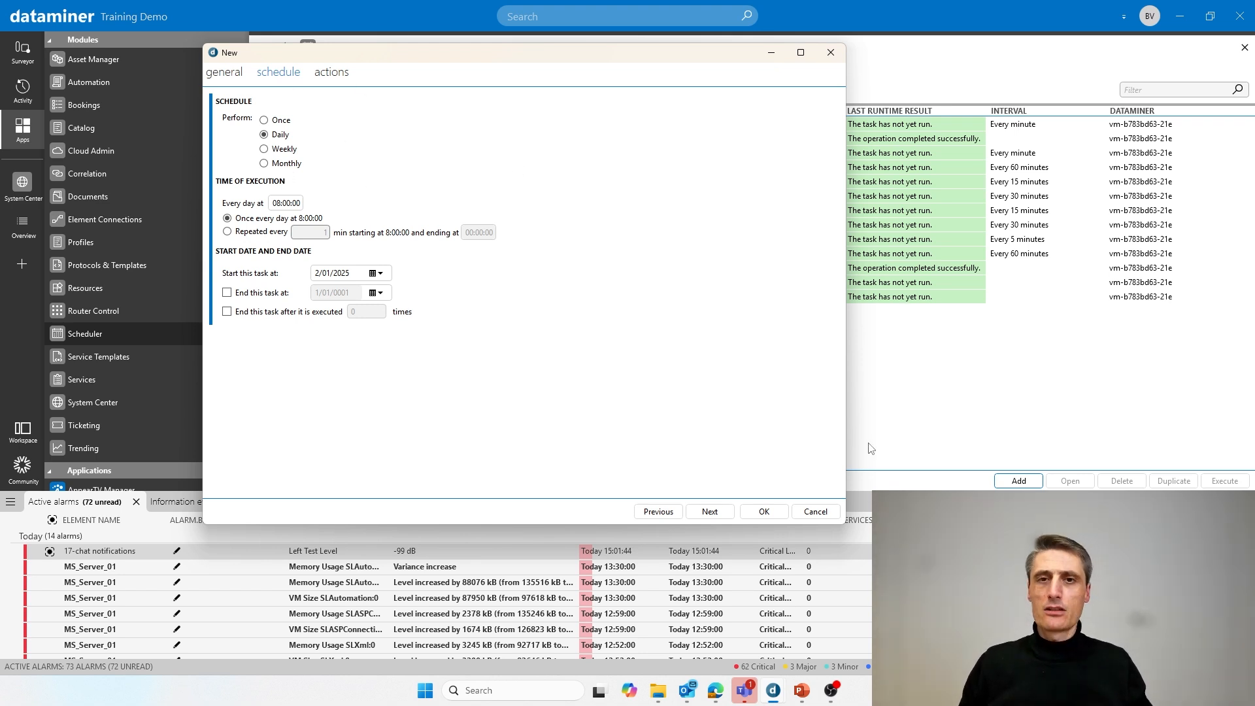
pyautogui.click(711, 511)
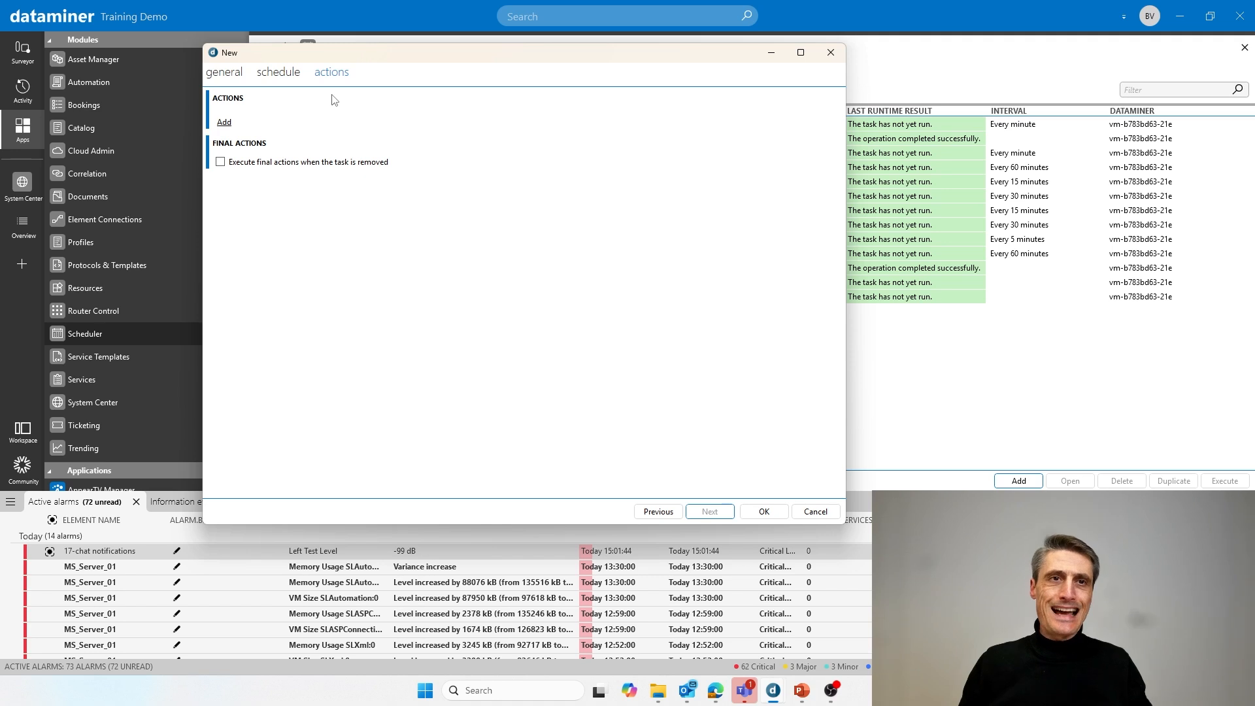
# - Add an Email action and fill in the recipient's e-mail address in To
pyautogui.click(224, 124)
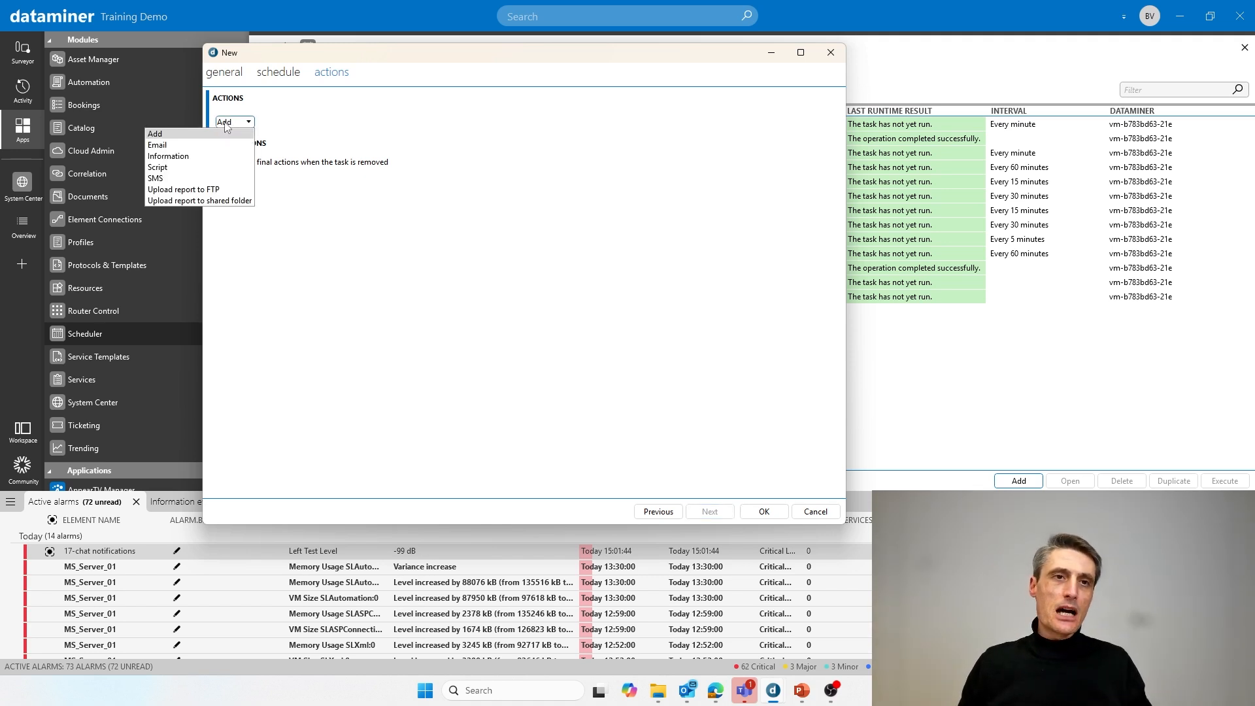
pyautogui.click(174, 148)
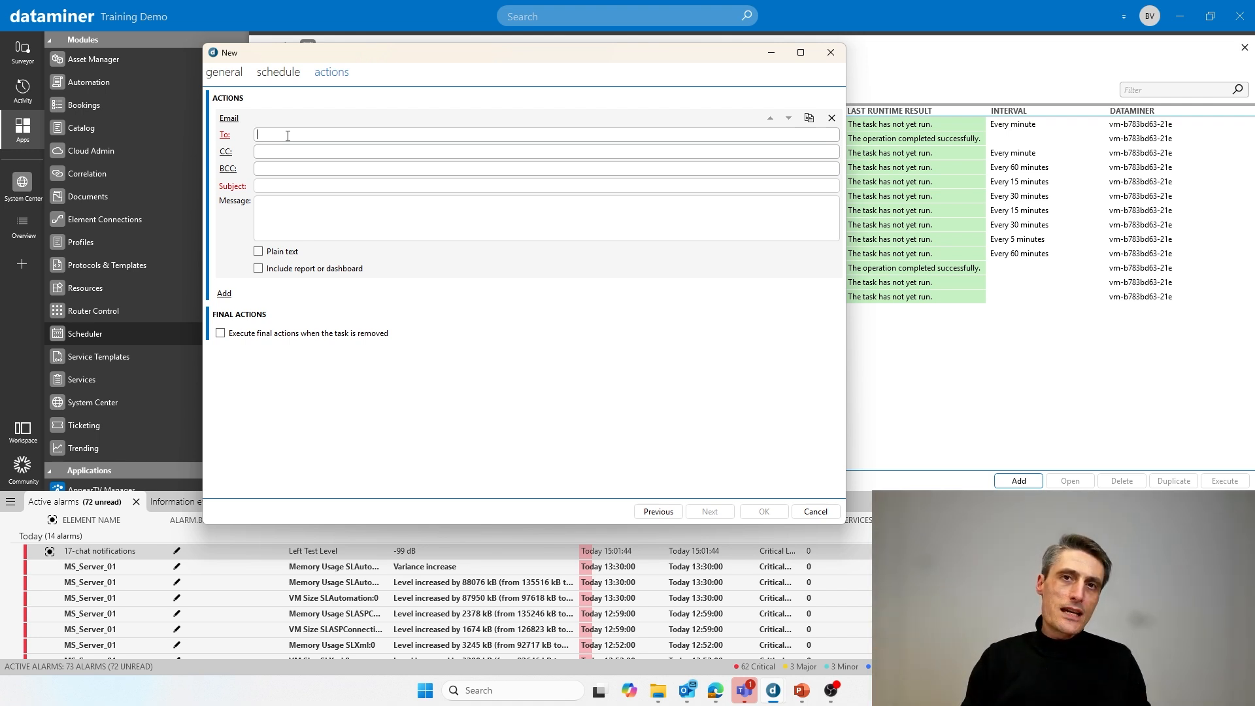
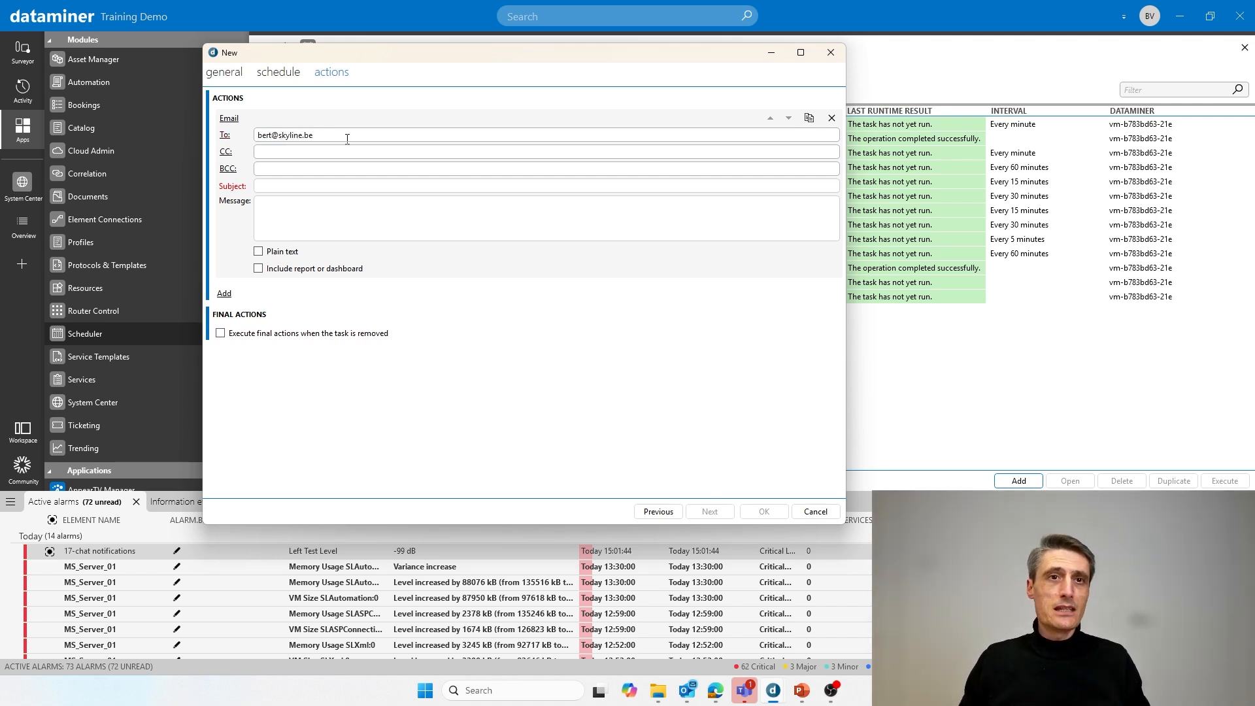
pyautogui.click(225, 135)
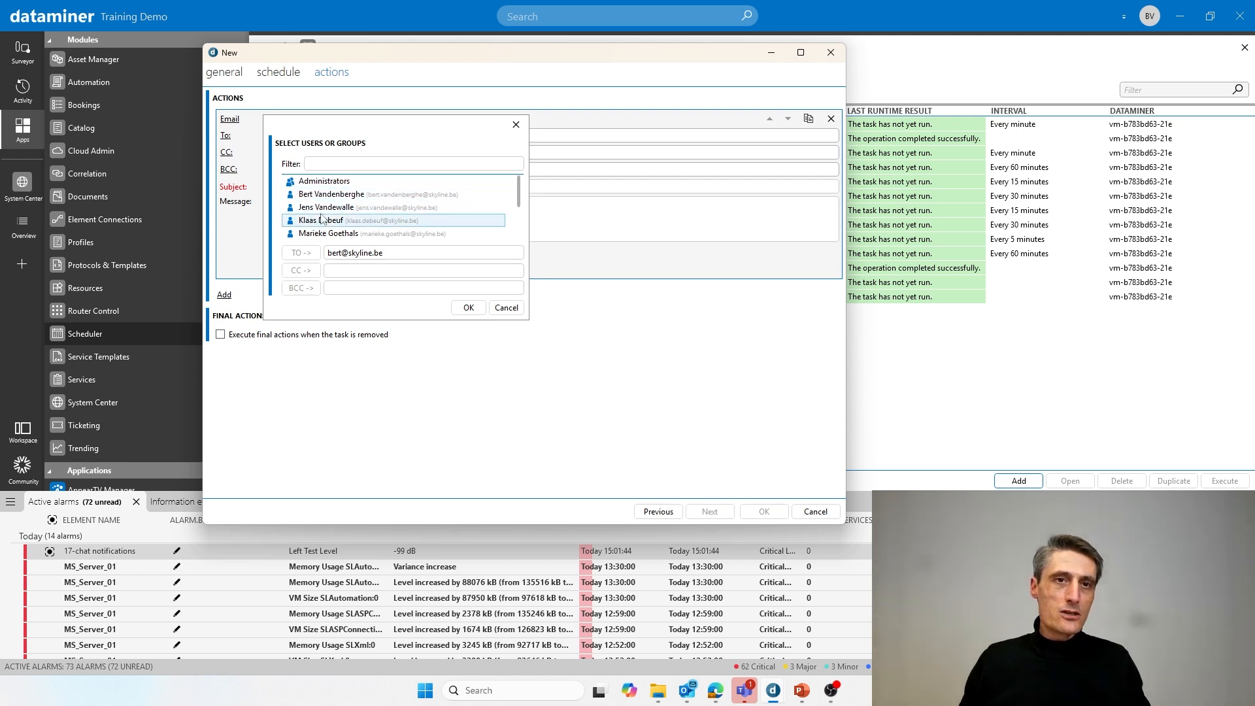
pyautogui.doubleClick(330, 195)
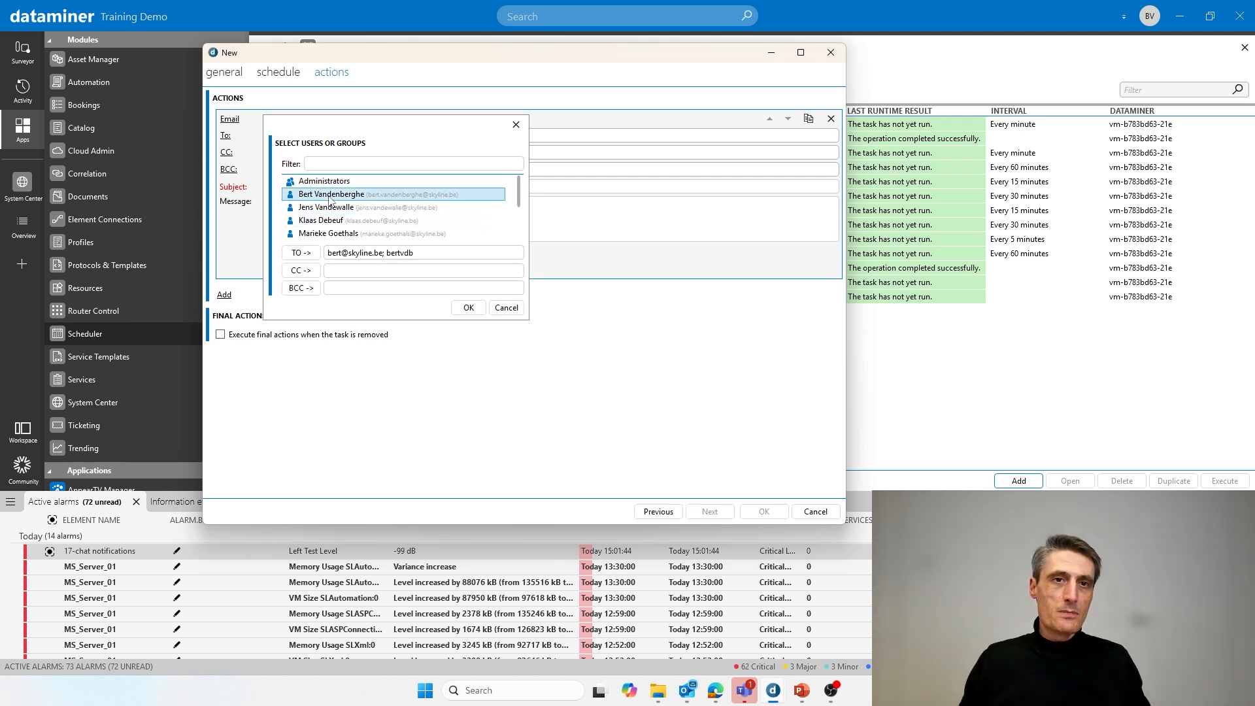
pyautogui.click(373, 254)
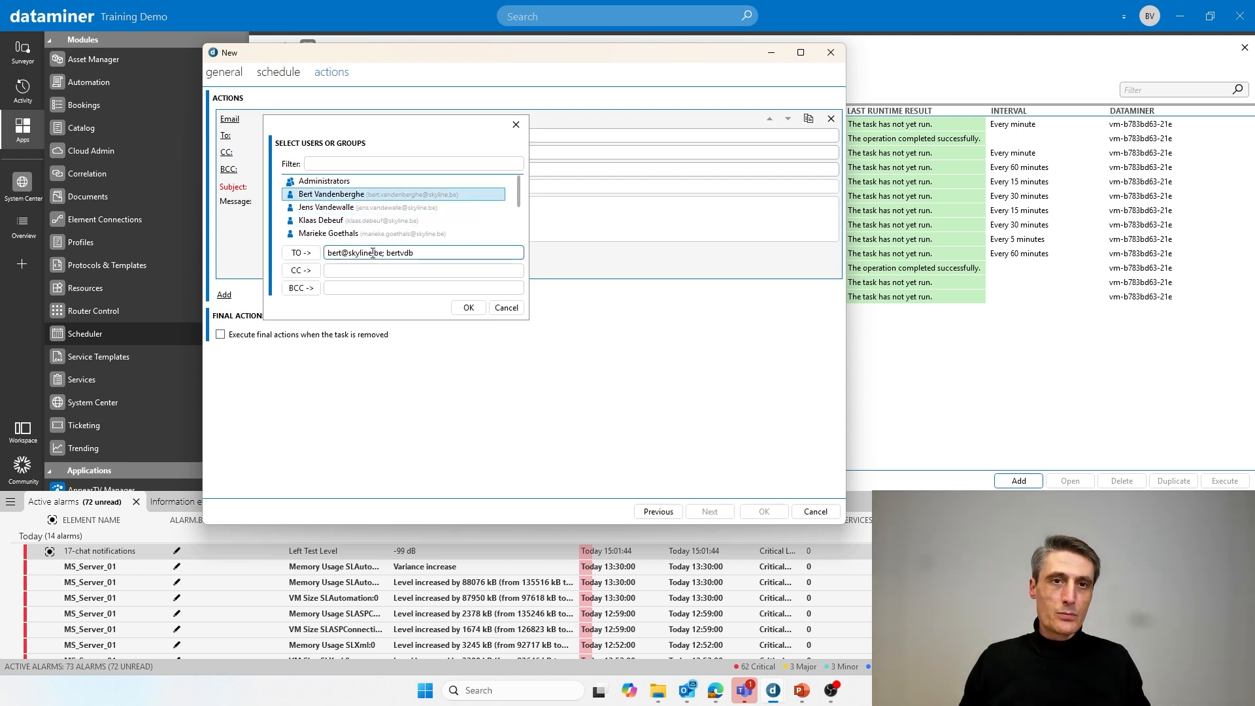
pyautogui.click(468, 308)
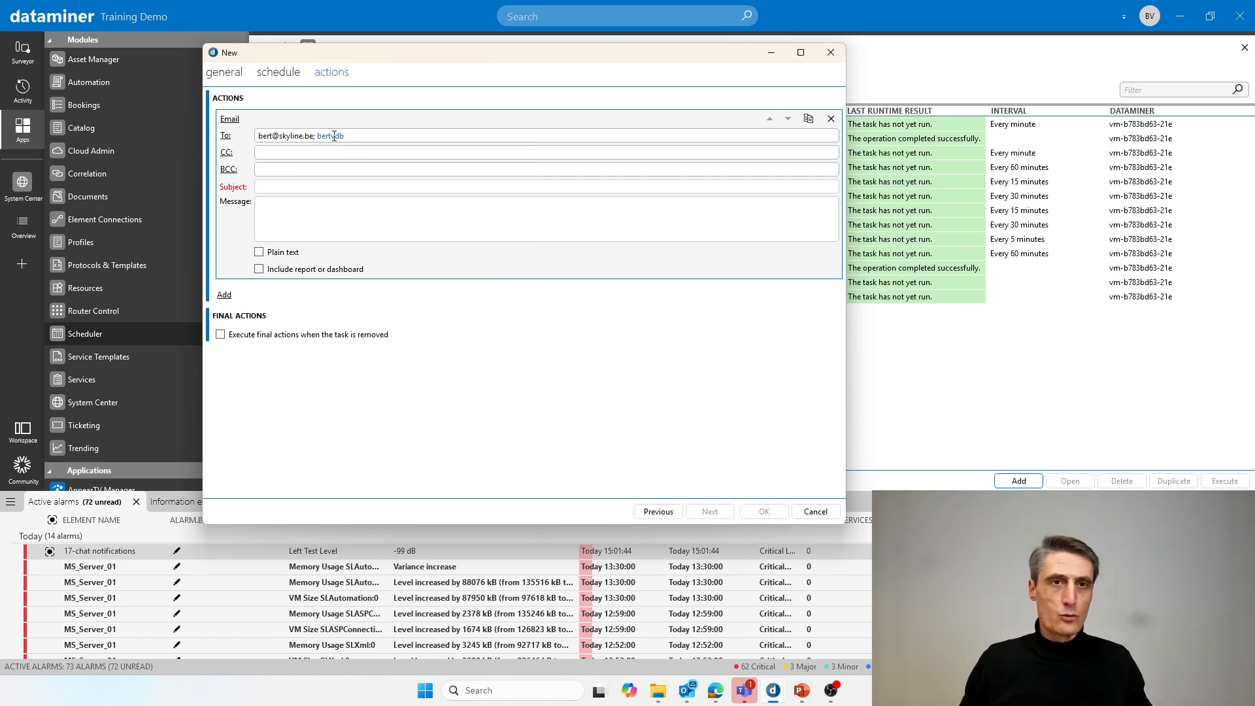
pyautogui.press('BackSpace')
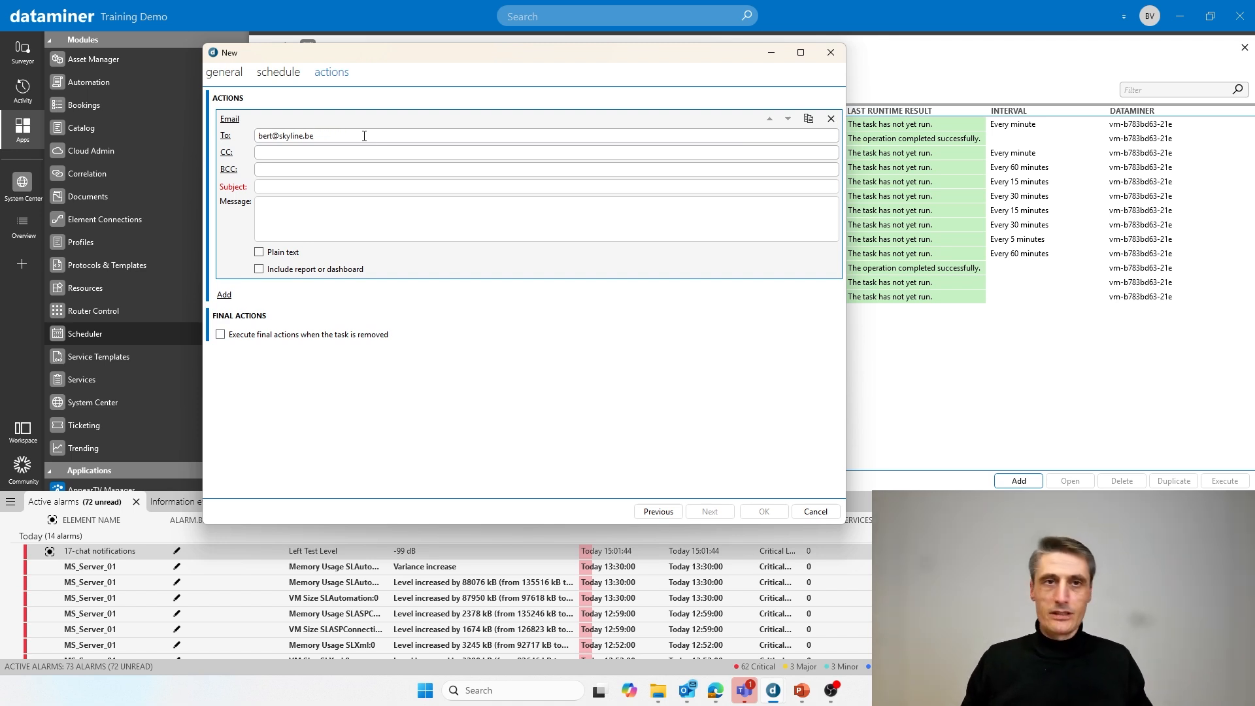
pyautogui.click(300, 186)
# - Set the subject to 'Daily report' and attach the Staging Area/DataCenter Summary dashboard
pyautogui.write('Daily r')
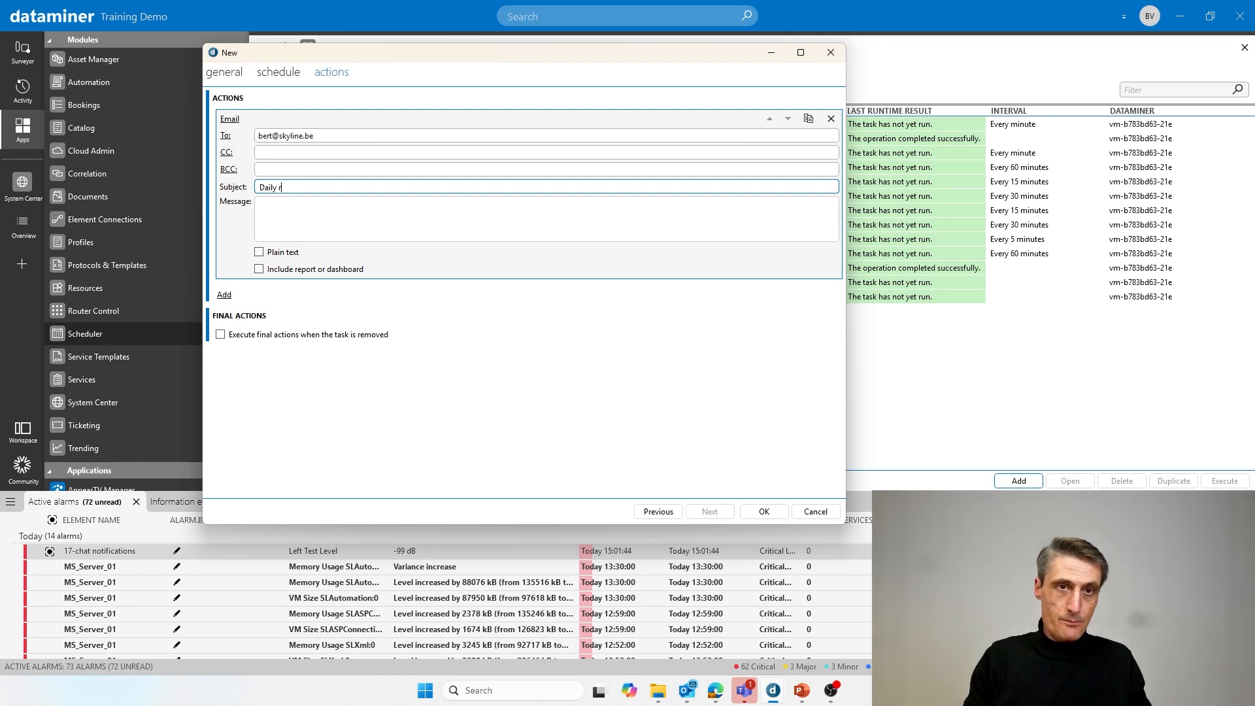
pyautogui.write('eport')
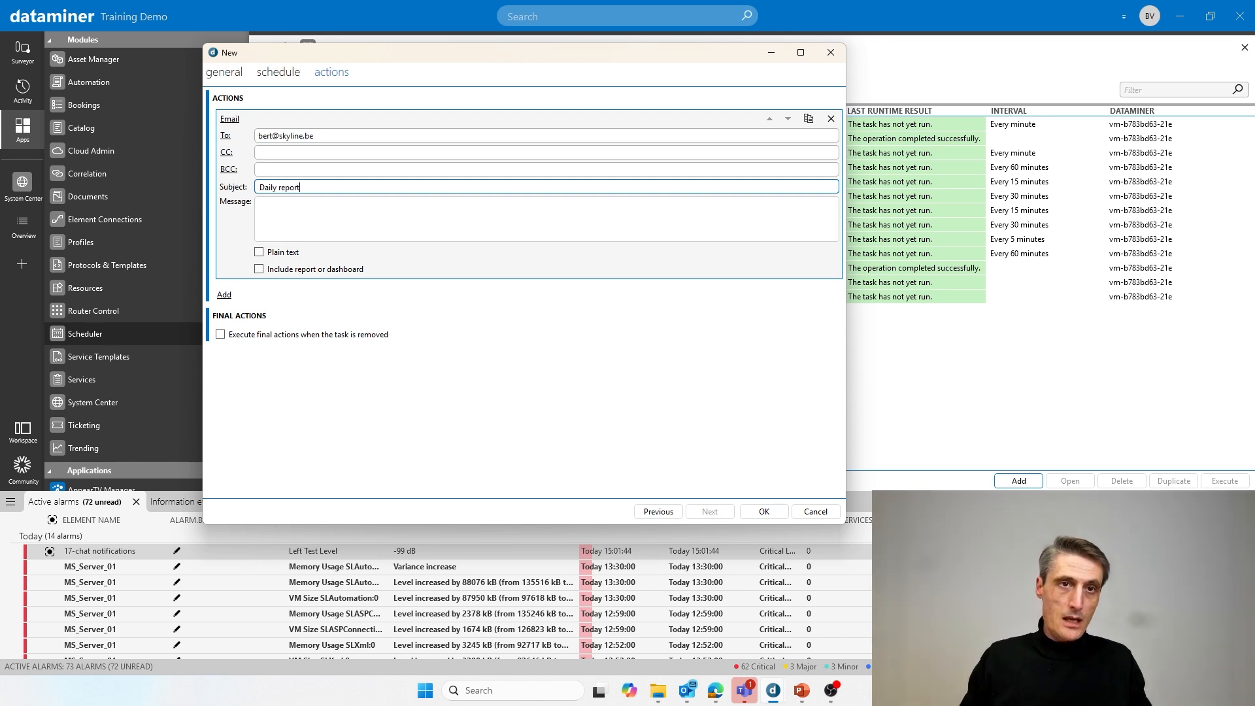
pyautogui.click(307, 270)
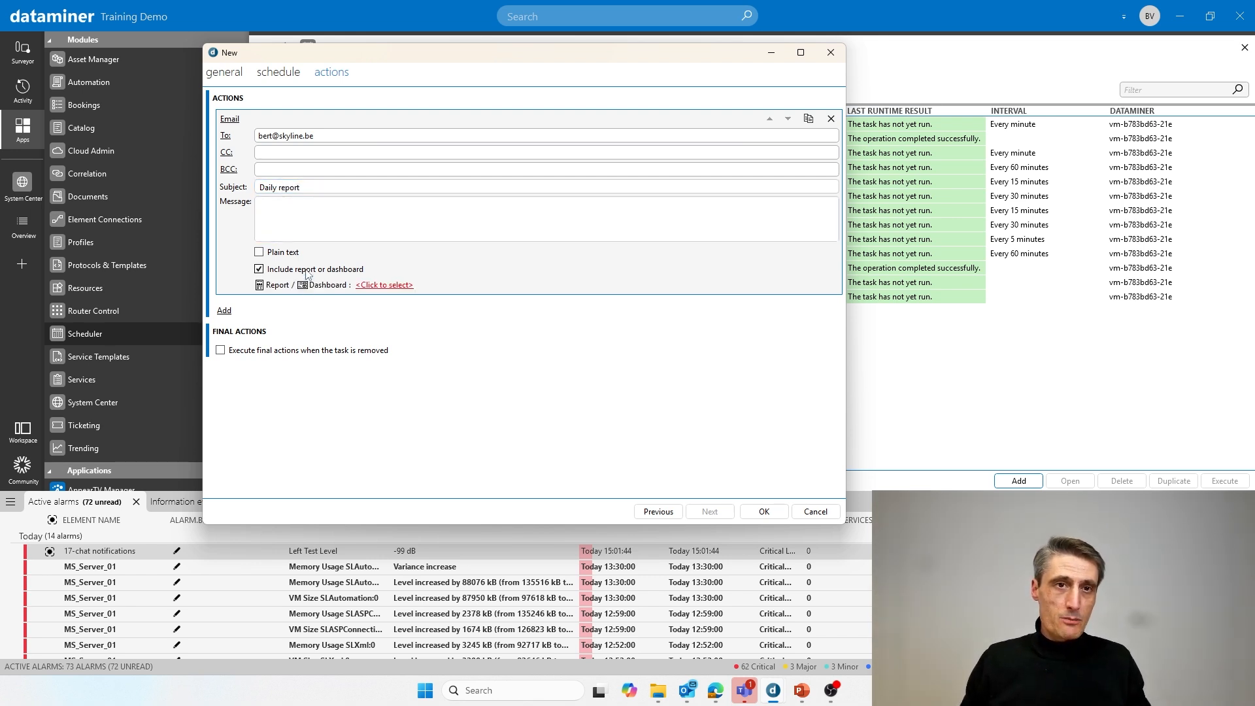
pyautogui.click(384, 285)
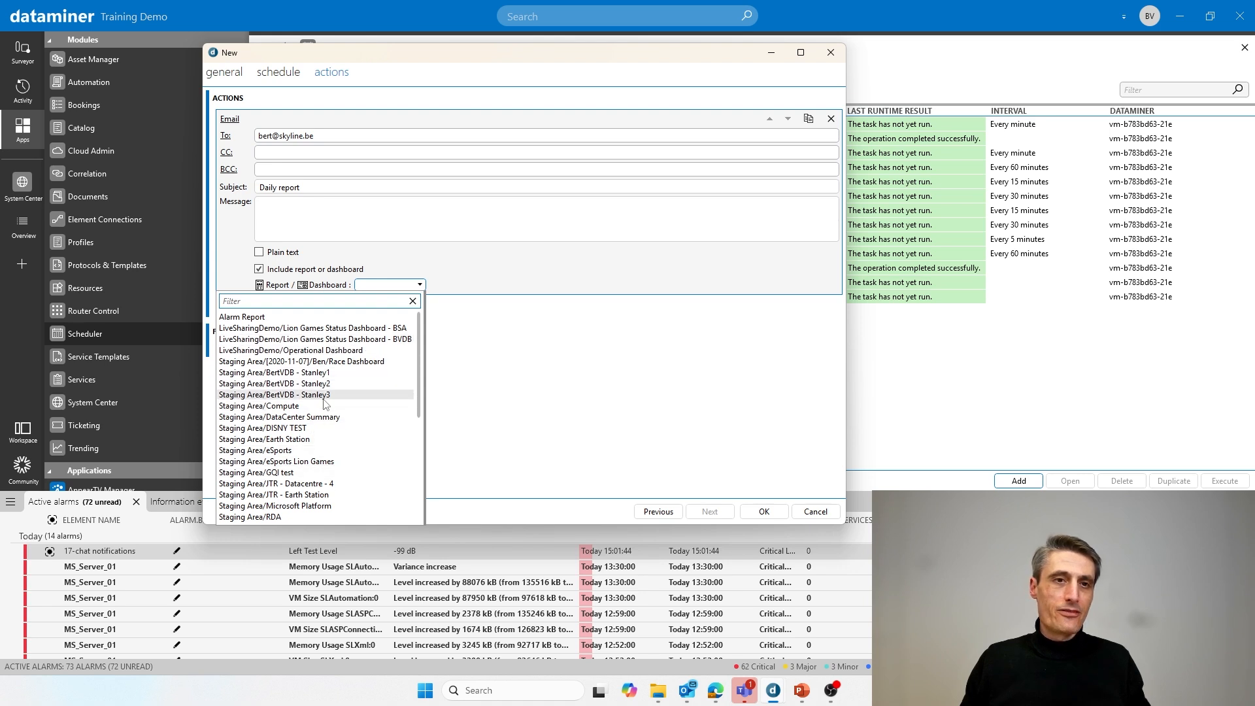
pyautogui.scroll(-5, 325, 404)
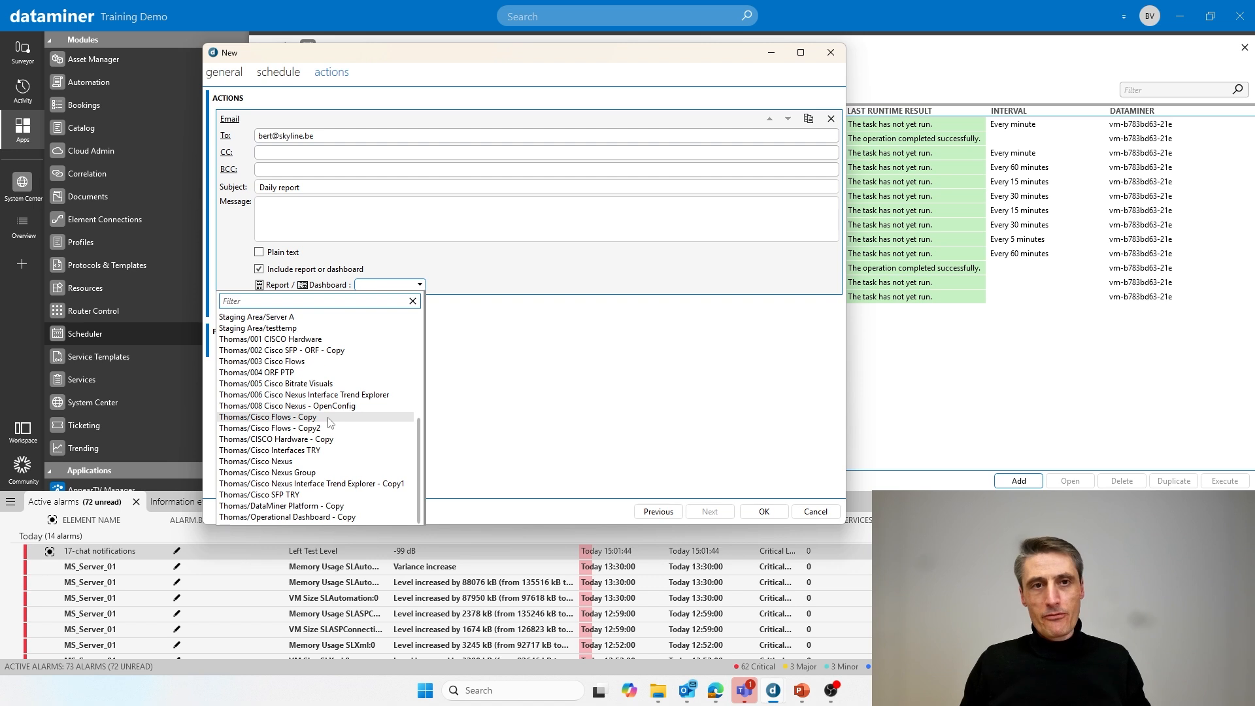
pyautogui.scroll(5, 329, 423)
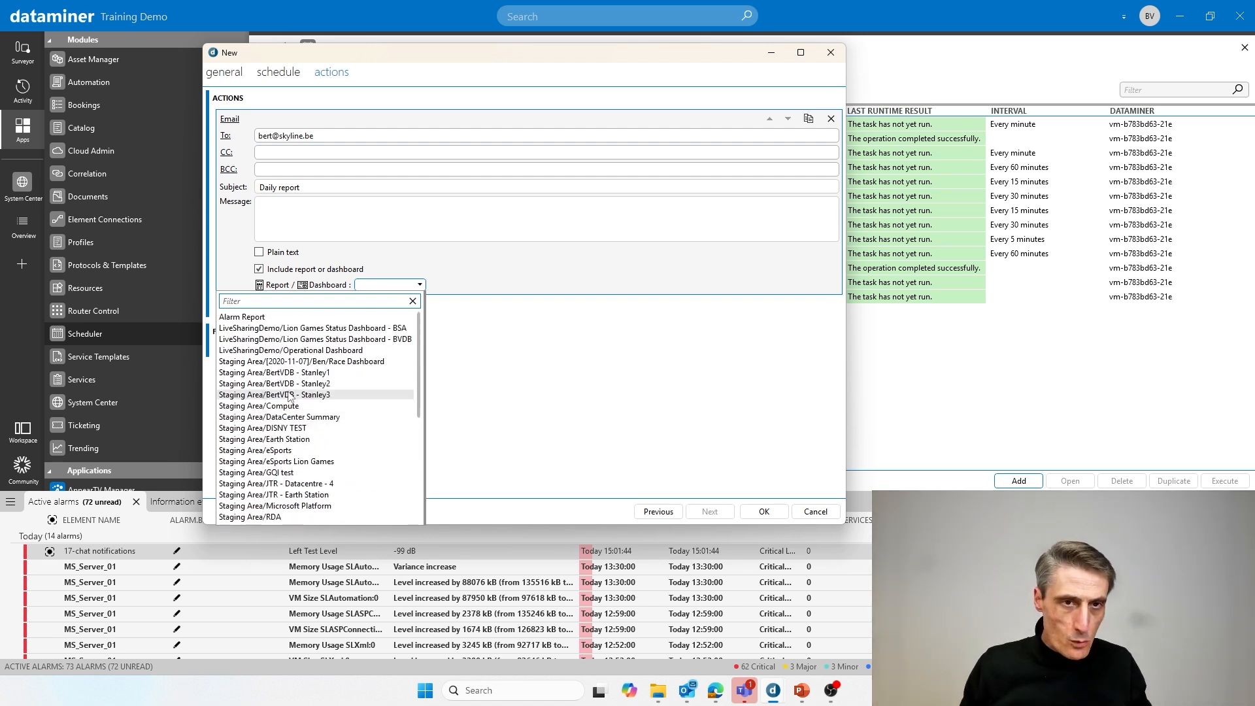
pyautogui.click(304, 417)
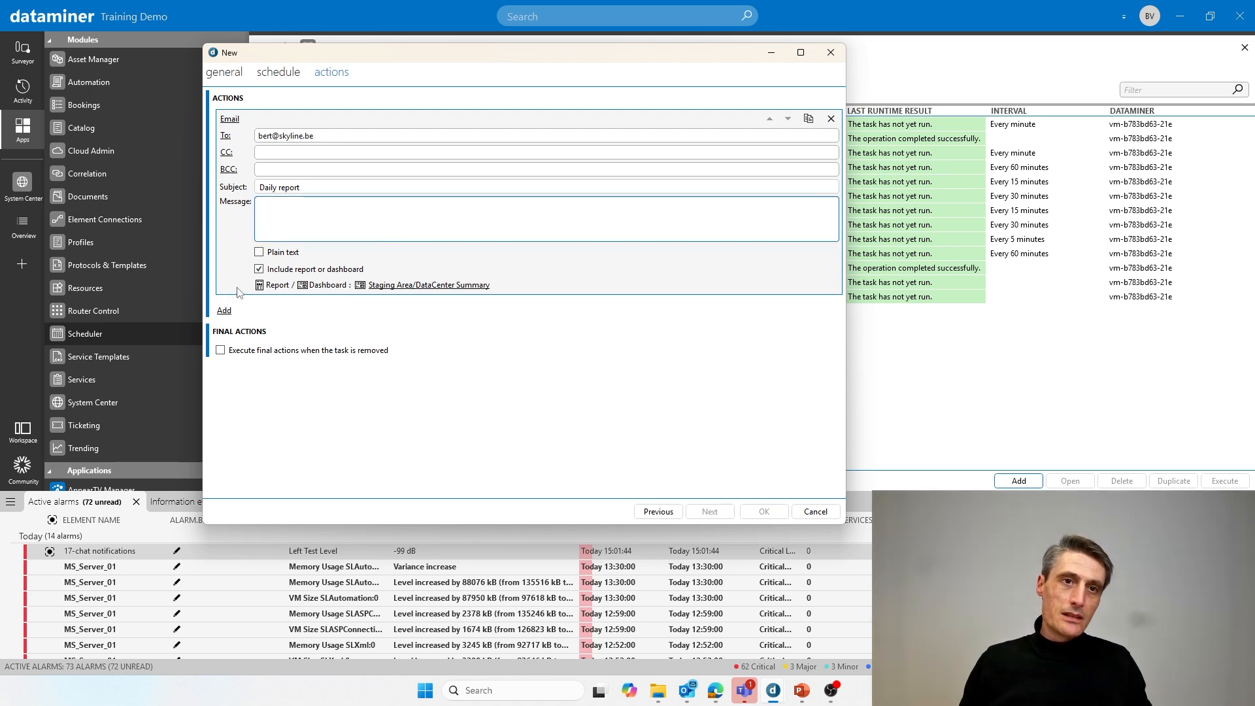
# - Recheck the dashboard attachment and schedule settings, keeping the dashboard included
pyautogui.click(390, 287)
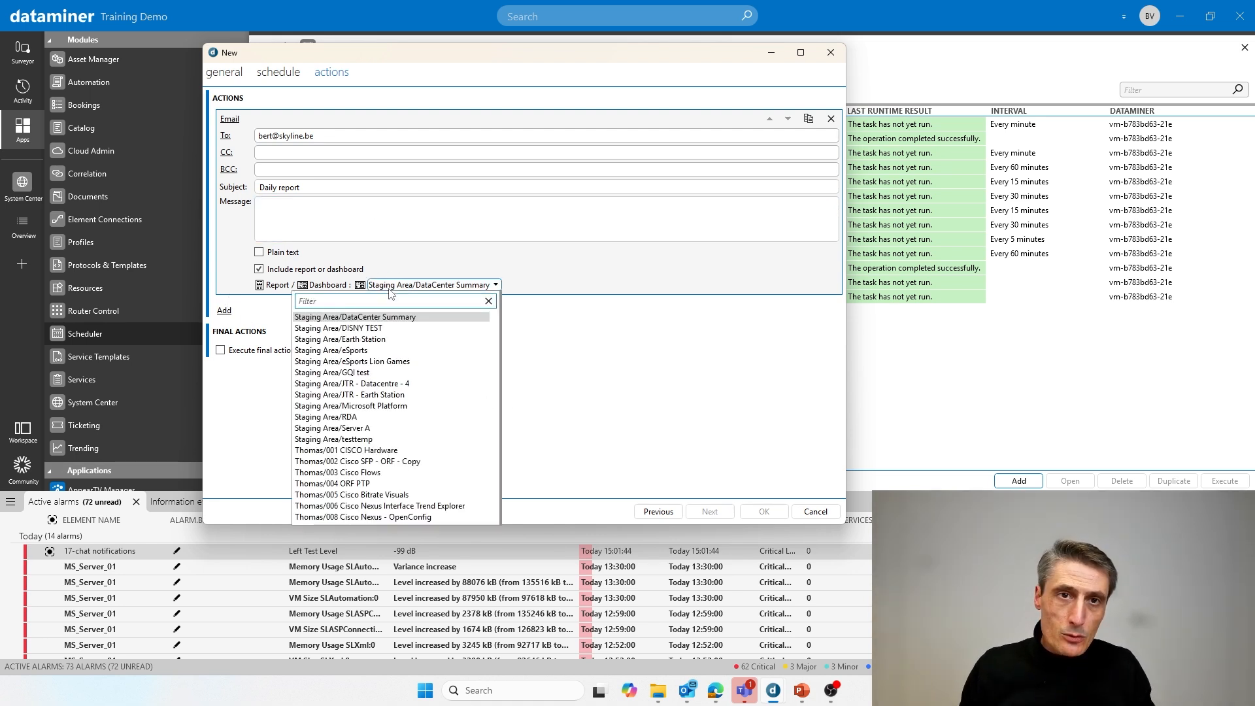
pyautogui.click(491, 284)
pyautogui.click(259, 269)
pyautogui.click(313, 271)
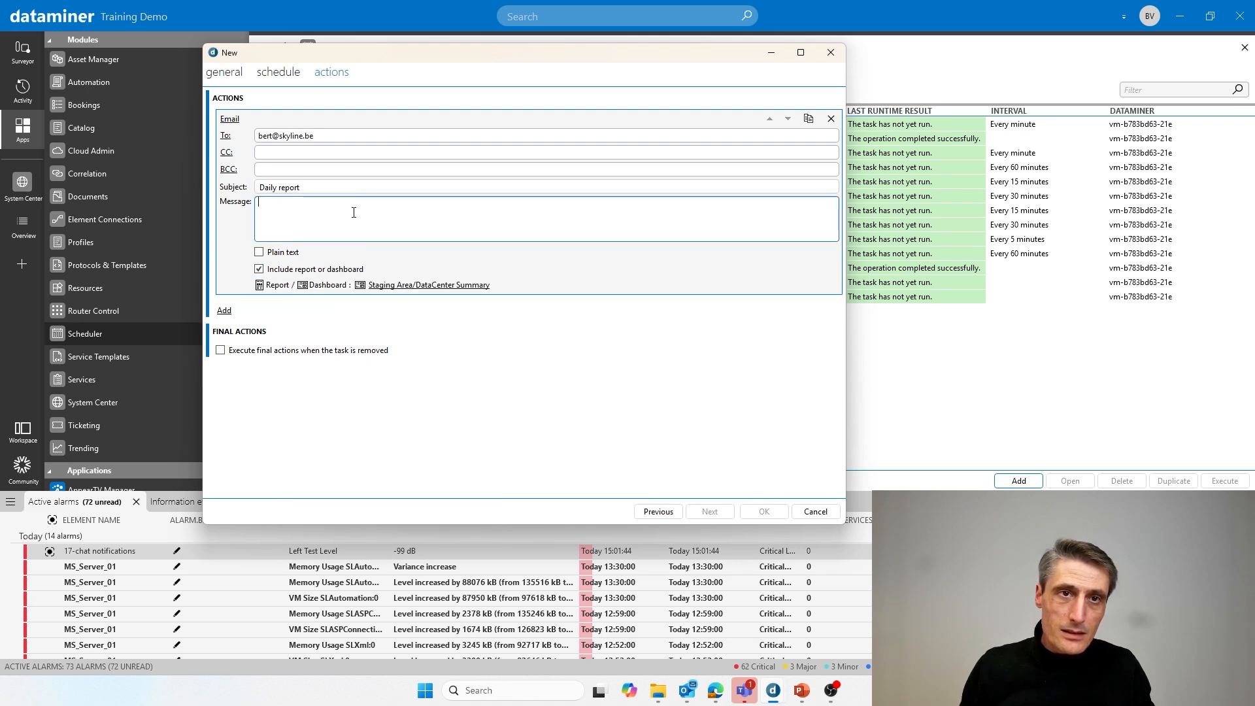
pyautogui.click(268, 74)
pyautogui.click(327, 75)
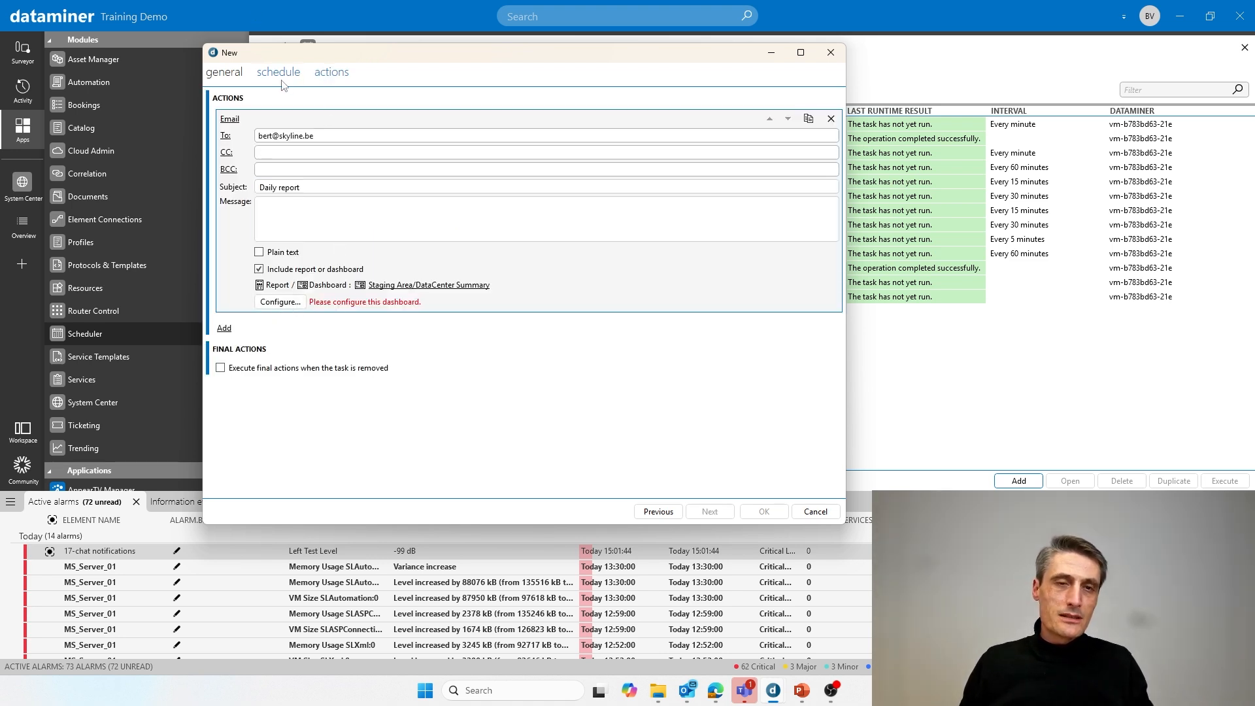
# - Configure the DataCenter Summary dashboard attachment, review its output options, and save it
pyautogui.click(279, 305)
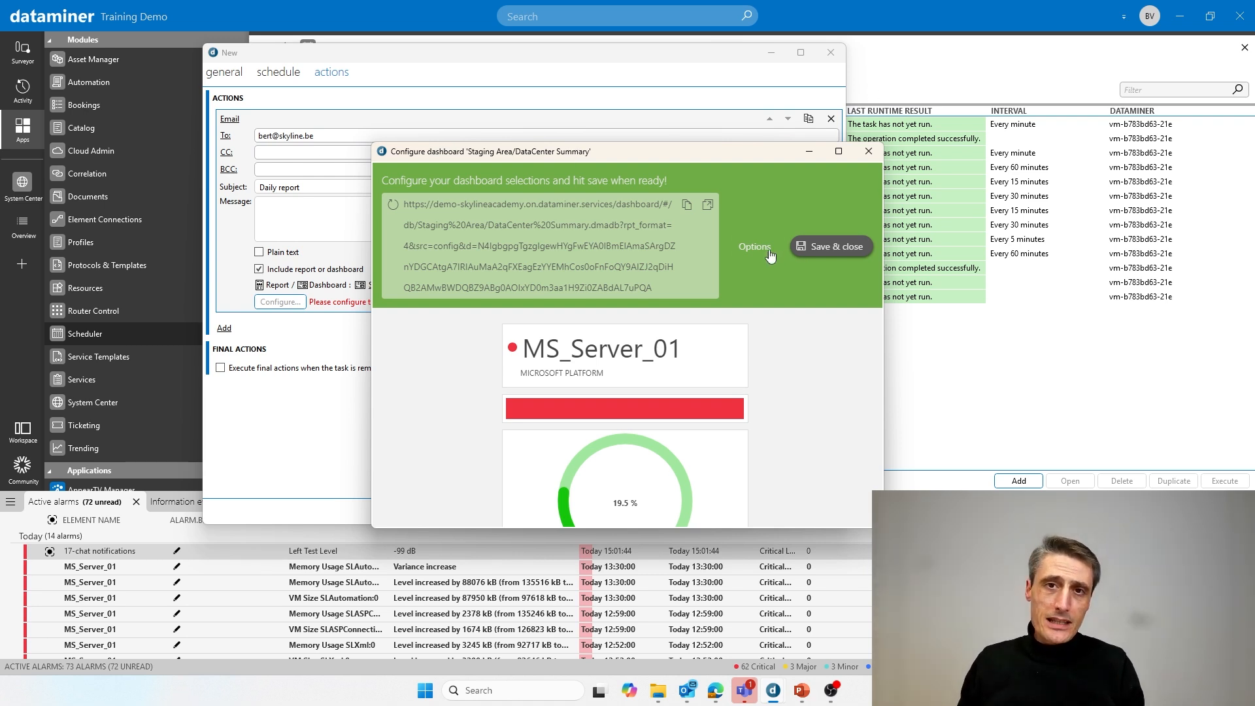
pyautogui.click(756, 248)
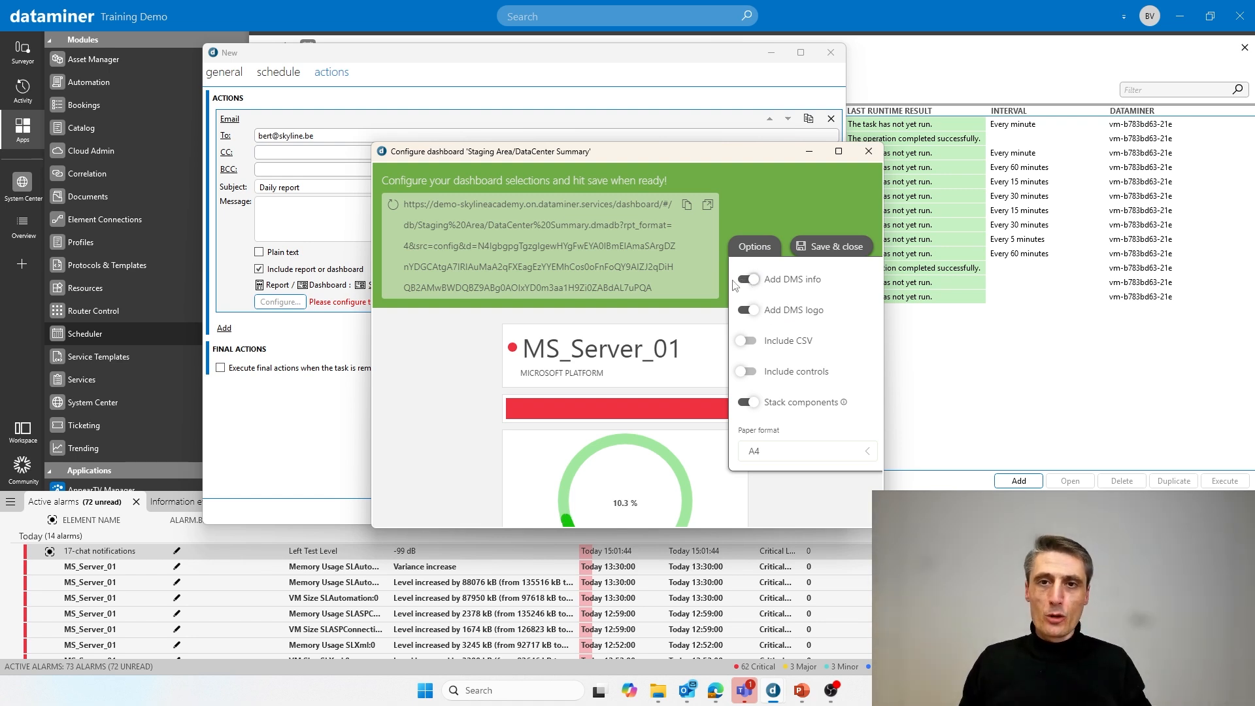
pyautogui.click(748, 202)
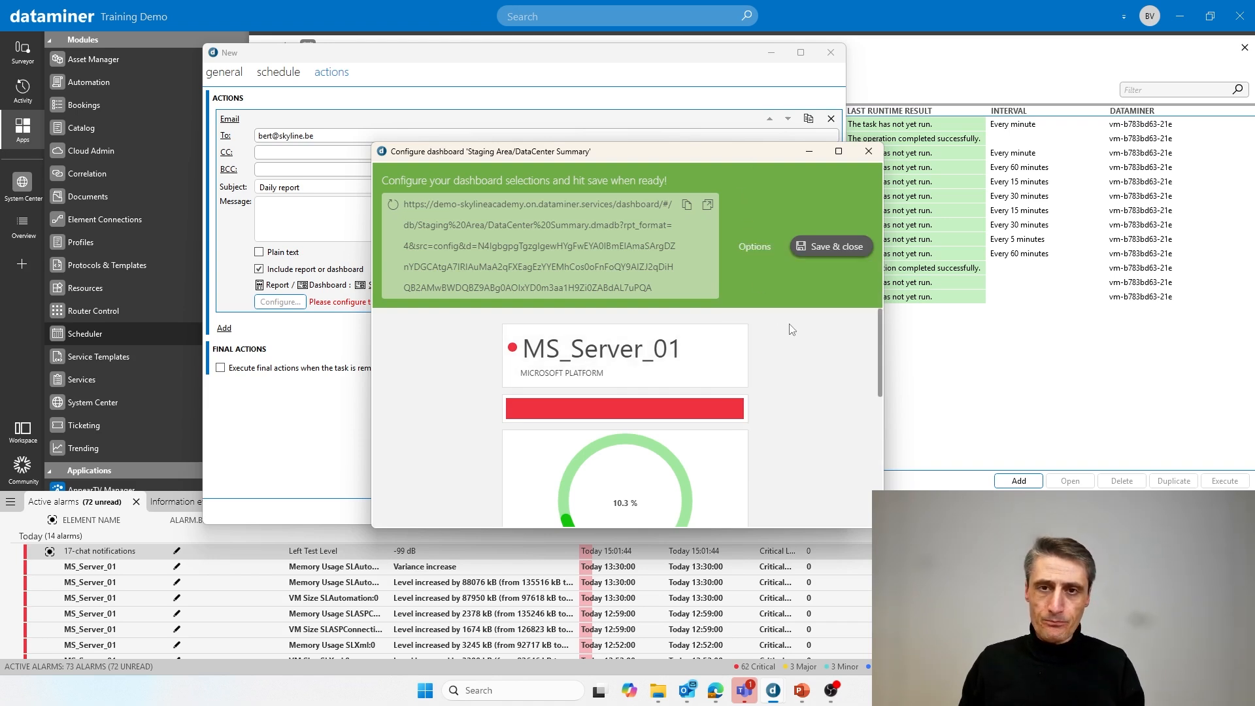
pyautogui.scroll(-3, 788, 353)
pyautogui.scroll(2, 788, 391)
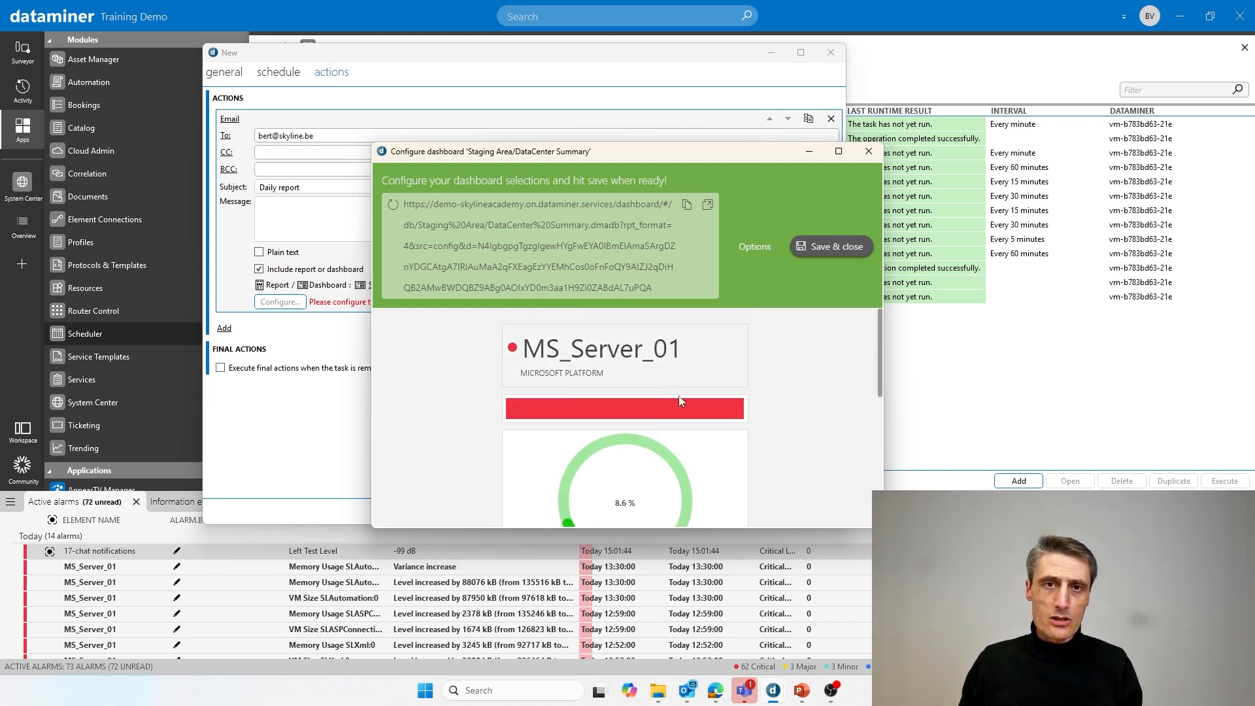
pyautogui.scroll(-2, 688, 410)
pyautogui.scroll(-3, 669, 444)
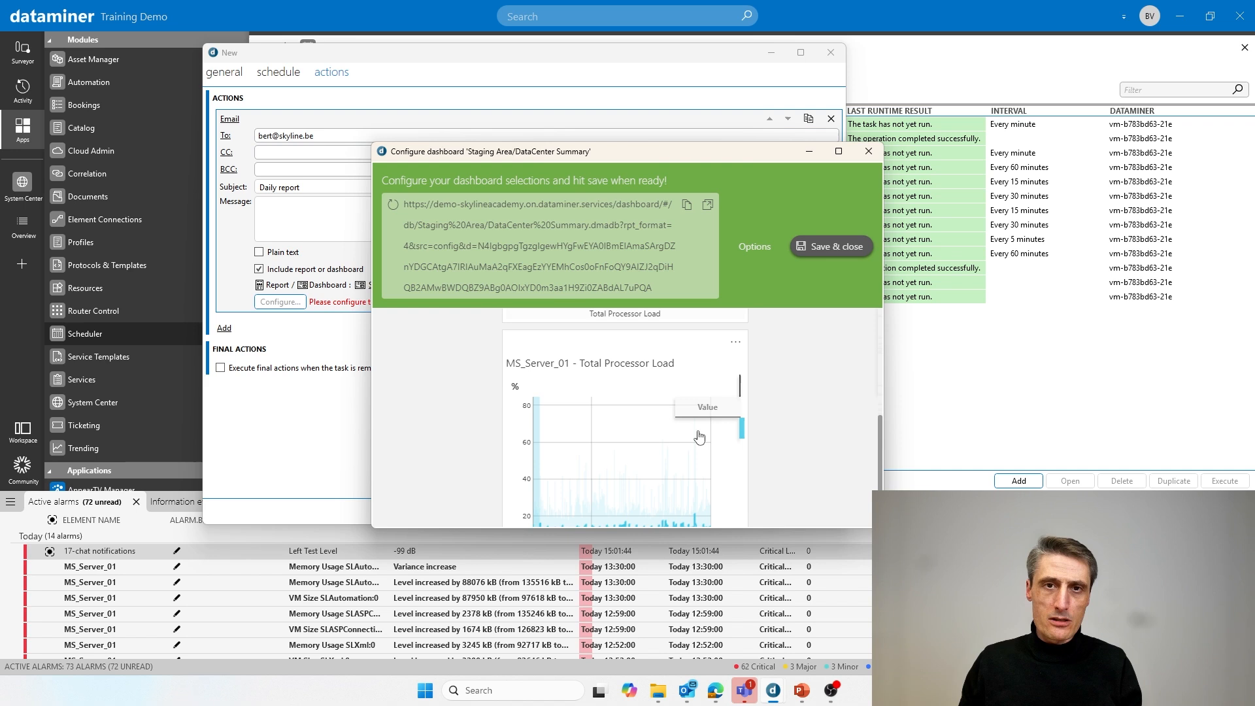
pyautogui.scroll(-2, 723, 425)
pyautogui.scroll(6, 785, 419)
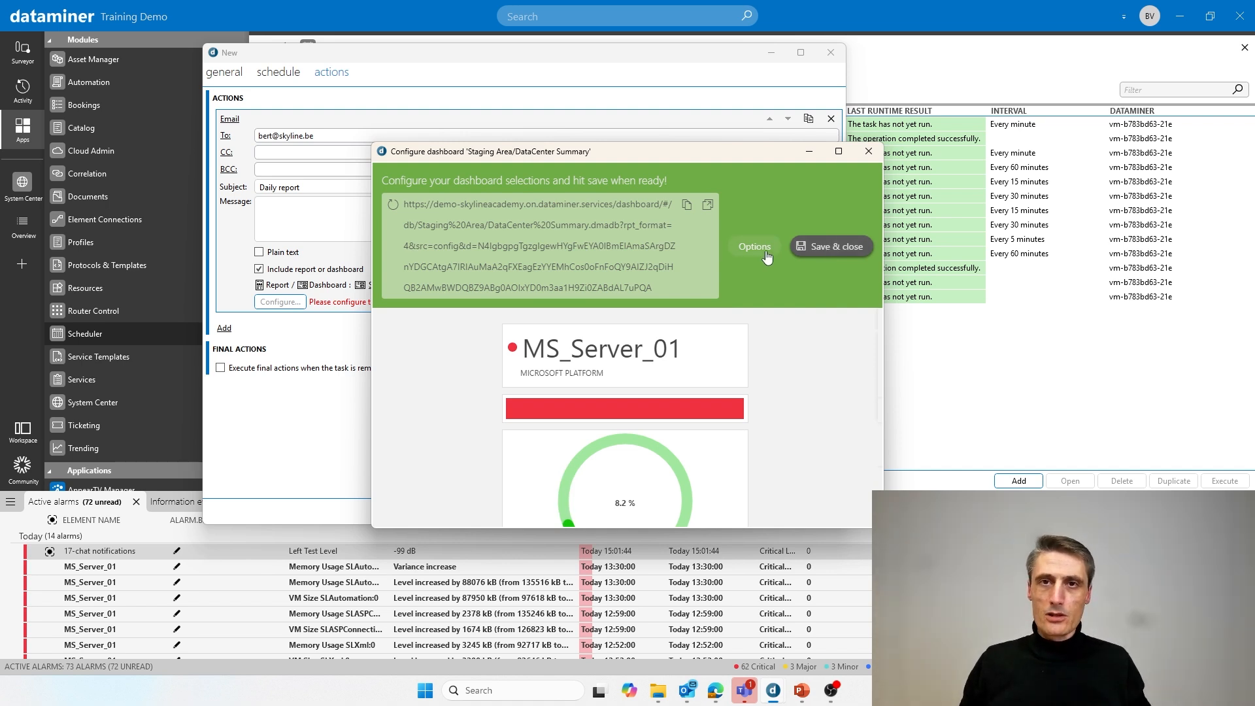
pyautogui.click(826, 248)
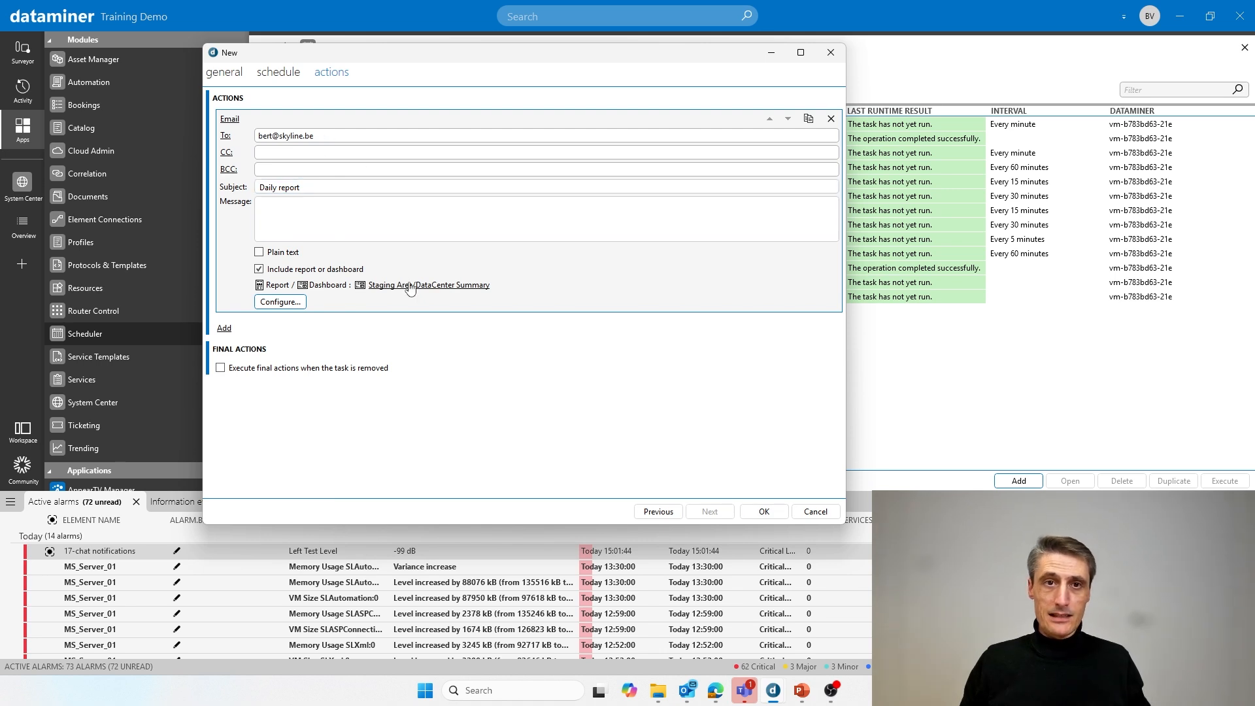
# - Save the Daily report task, execute it now, and move to the next presentation slide
pyautogui.click(764, 512)
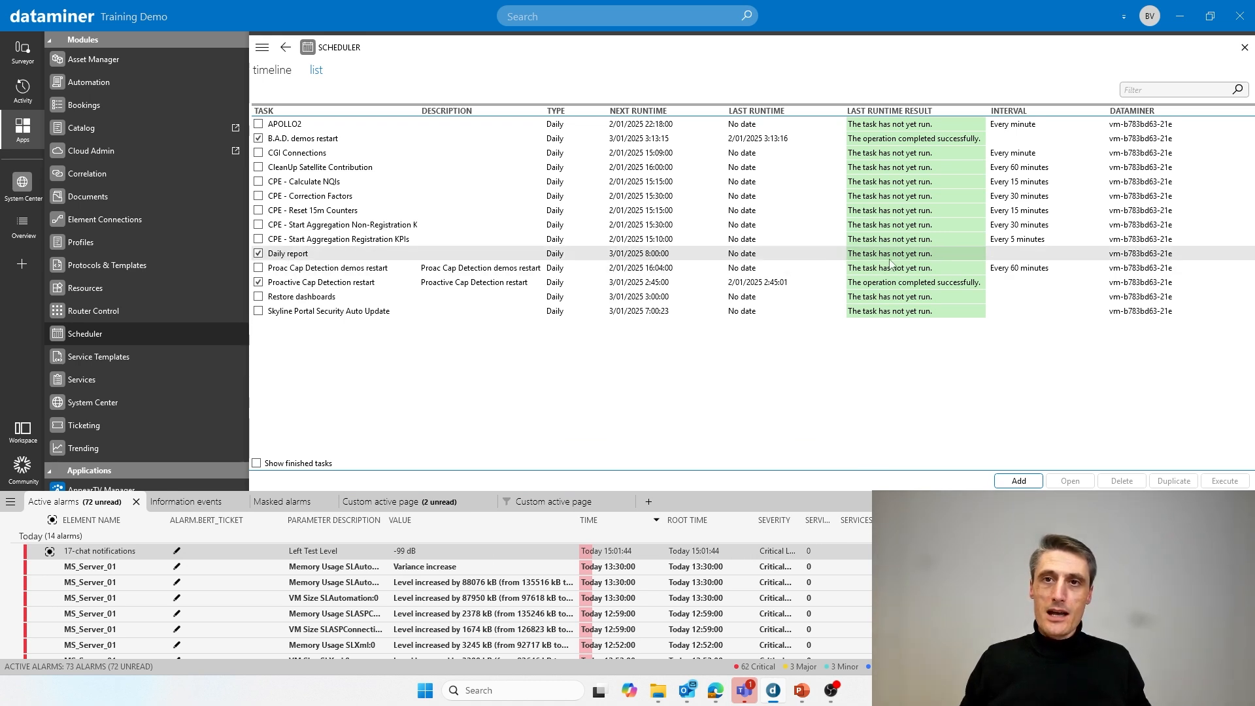
pyautogui.rightClick(295, 257)
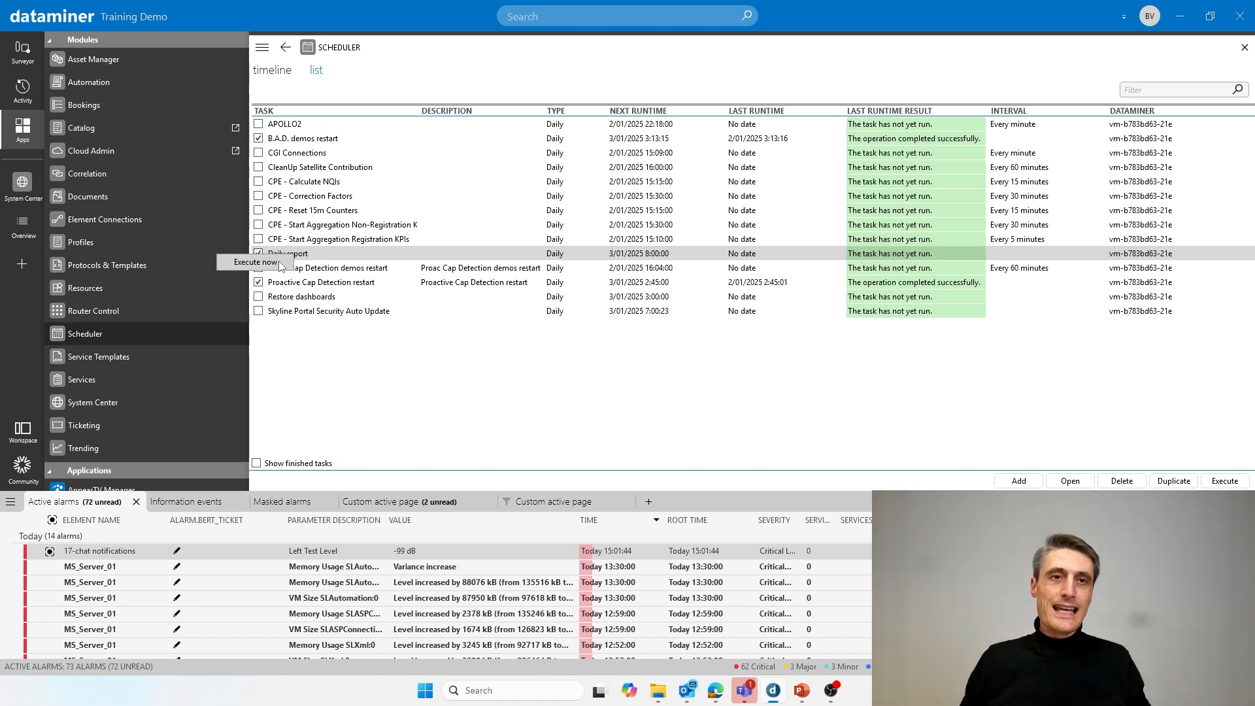
pyautogui.click(282, 264)
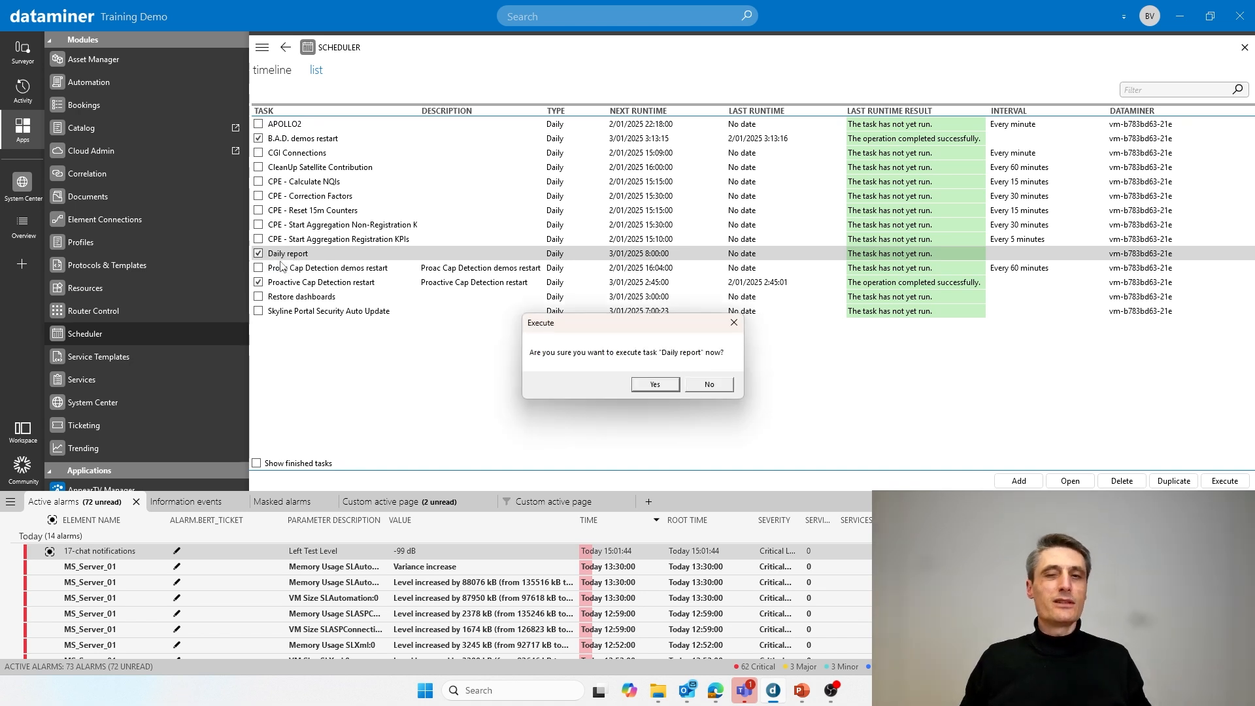
pyautogui.click(656, 385)
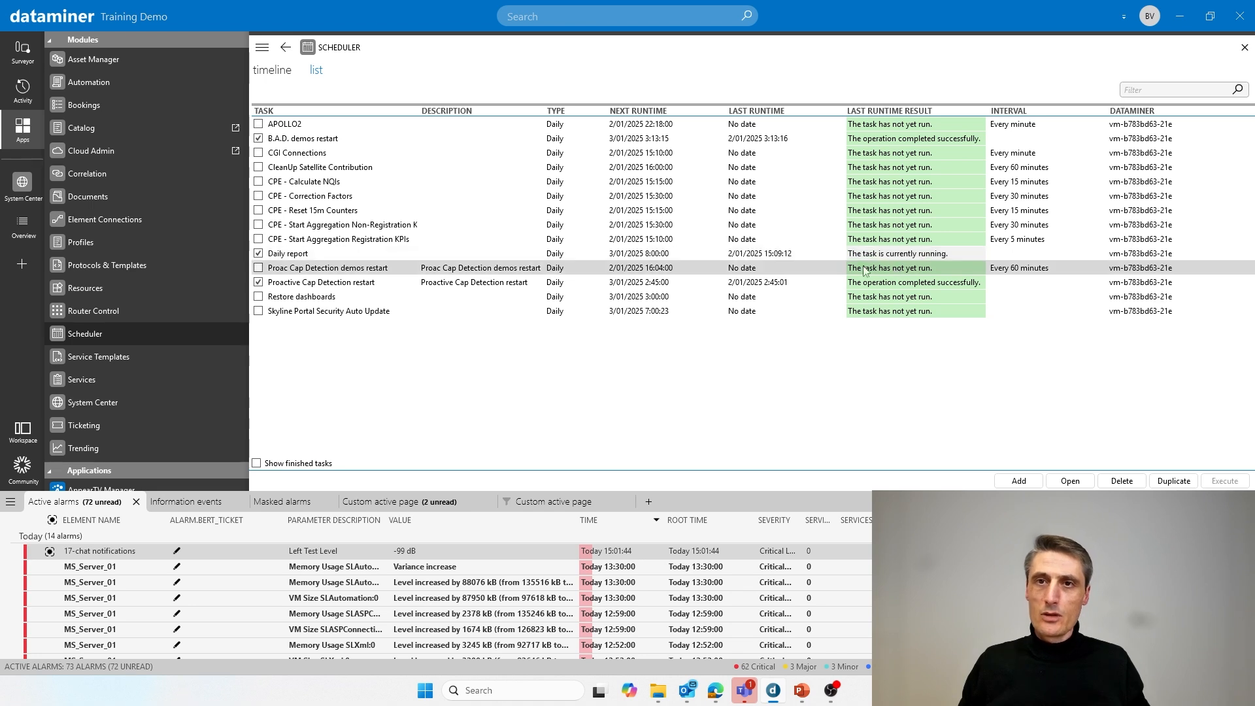
pyautogui.click(948, 255)
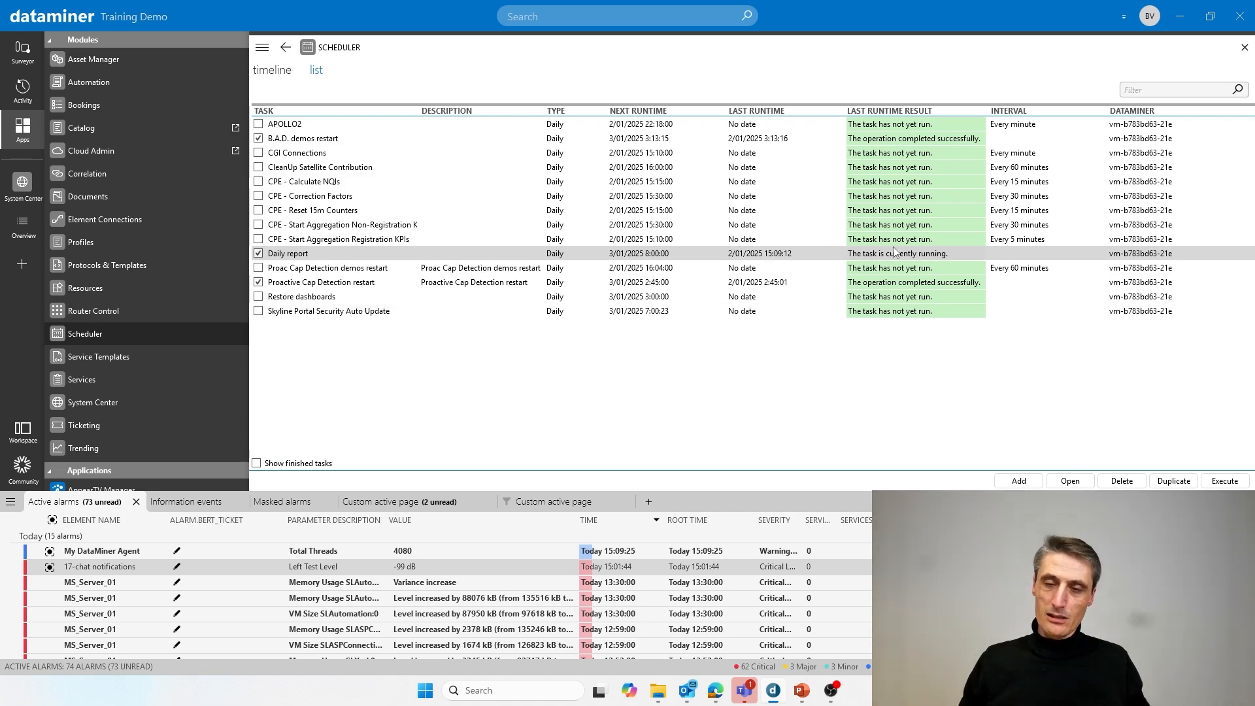
pyautogui.hotkey('alt', 'Tab')
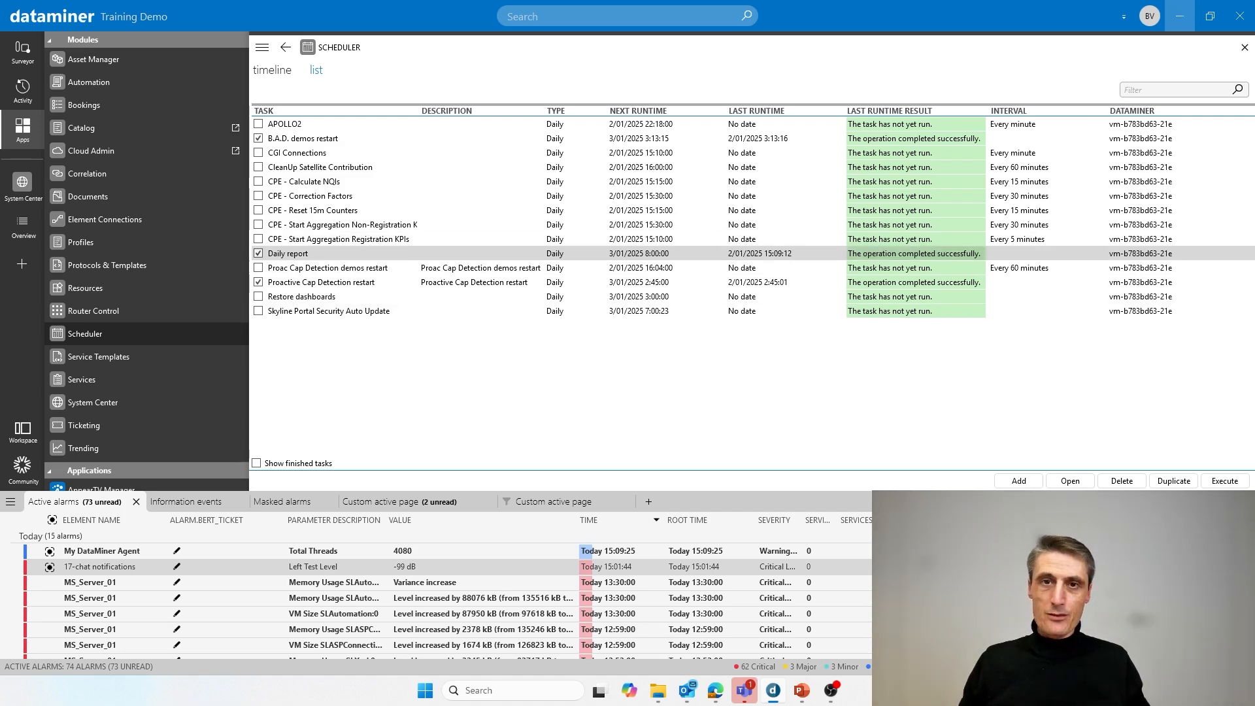
pyautogui.press('Right')
# - Go back to the Scheduled reports slide, then return to DataMiner Cube
pyautogui.press('Left')
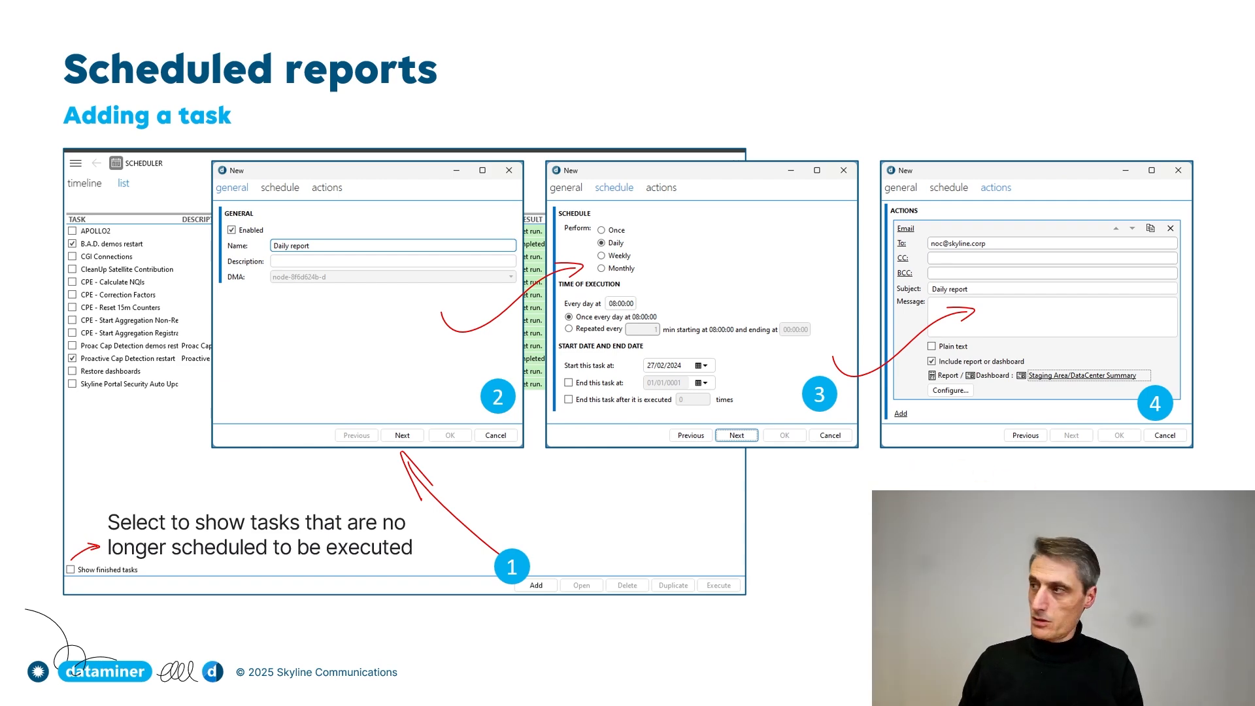
pyautogui.hotkey('alt', 'Tab')
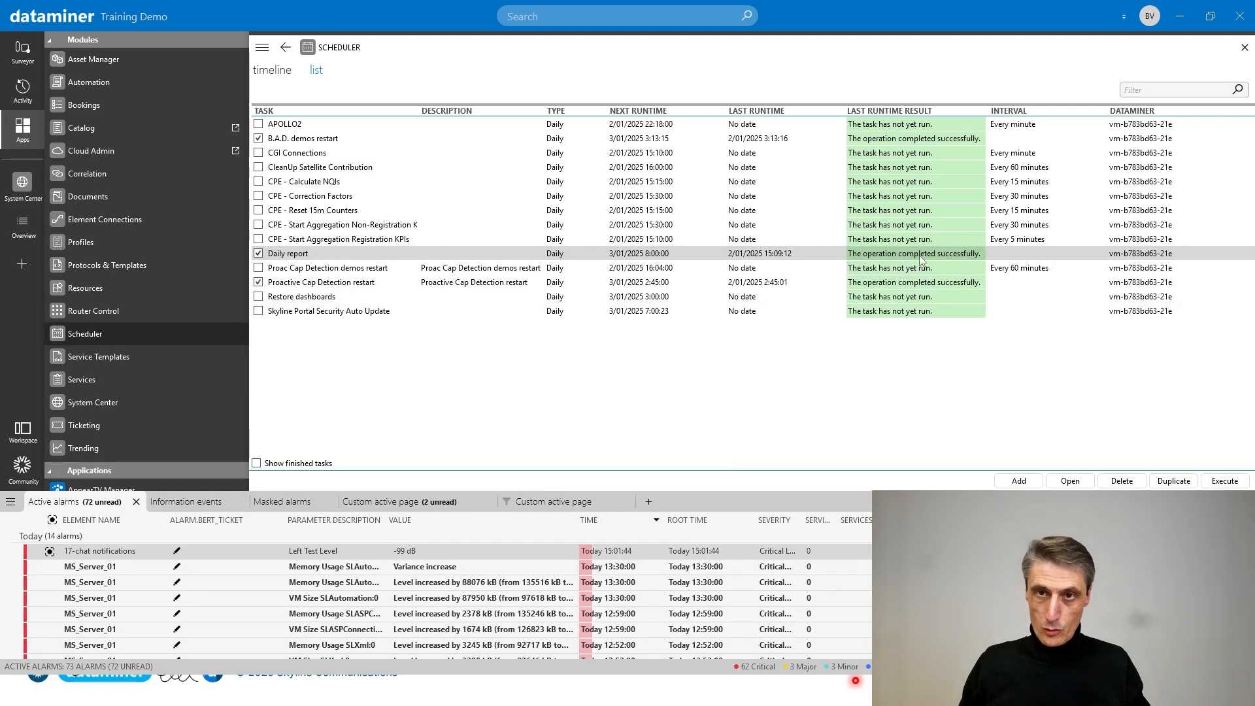
# - List Information events in the alarm console and bring the received Daily report email into view
pyautogui.click(187, 502)
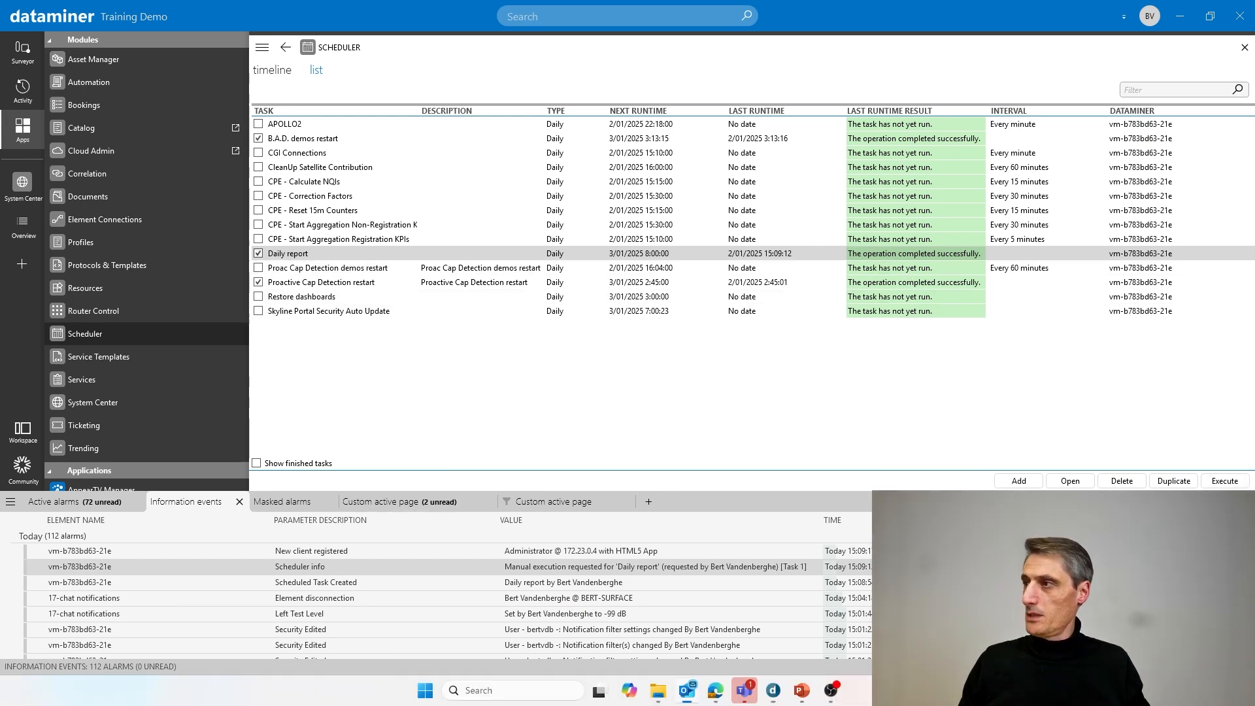
pyautogui.moveTo(1254, 98); pyautogui.dragTo(423, 84)
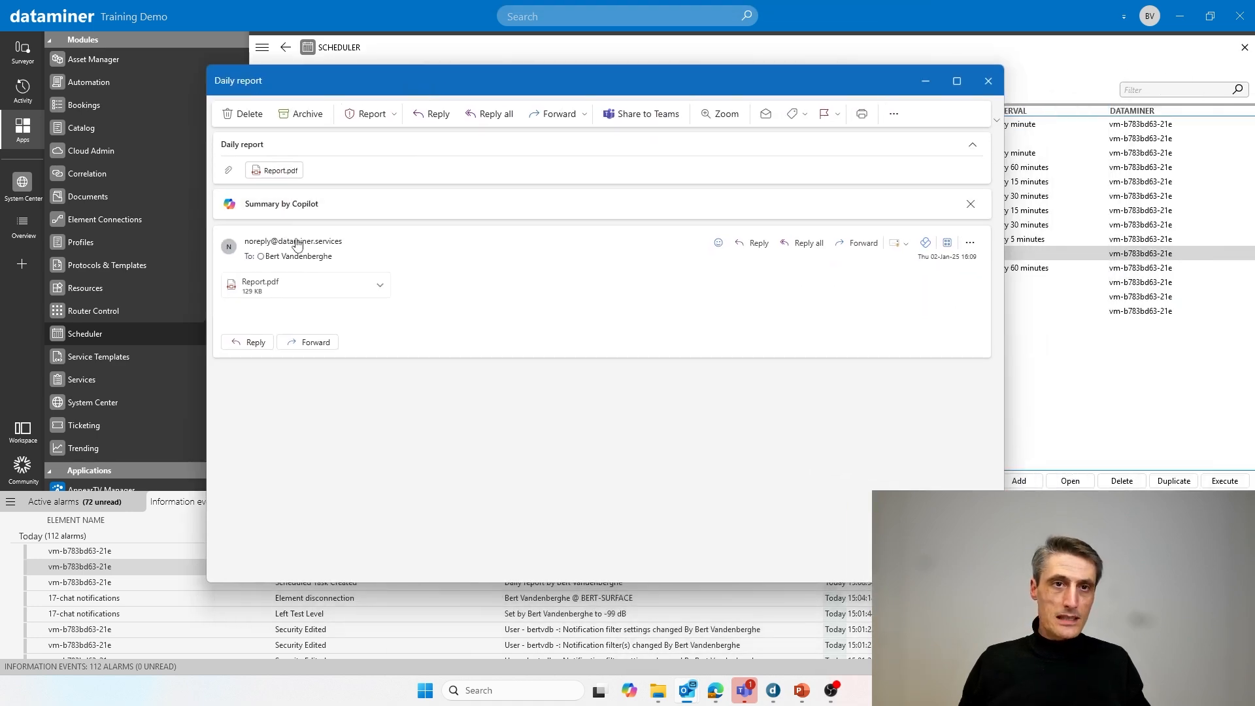
# - Preview the Daily report email's Report.pdf attachment, then return to the DataMiner Scheduler
pyautogui.moveTo(273, 148); pyautogui.dragTo(199, 146)
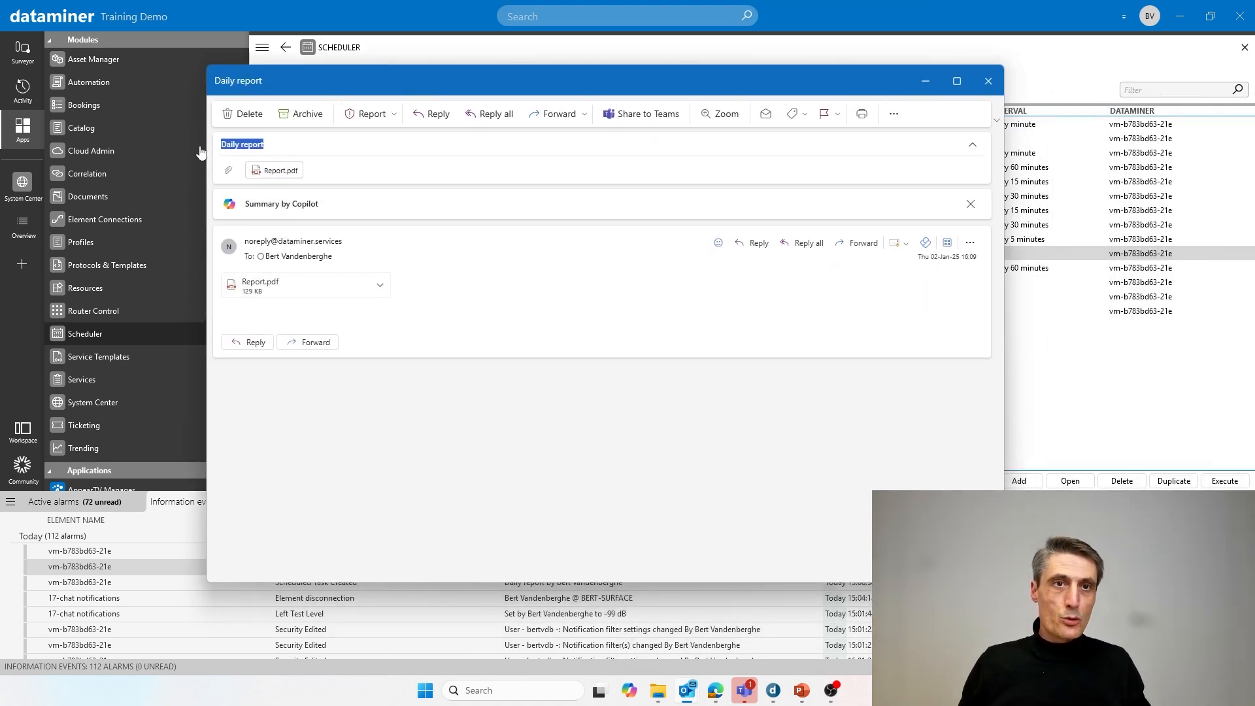
pyautogui.click(281, 286)
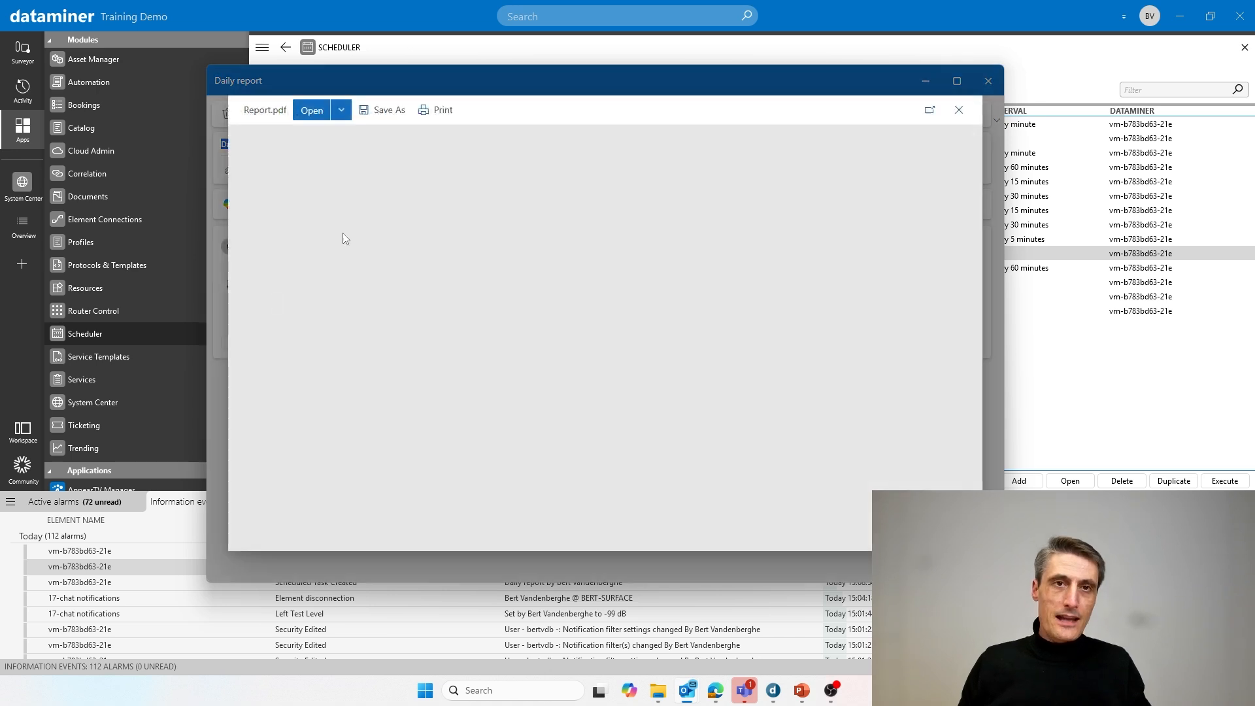
pyautogui.scroll(-5, 767, 292)
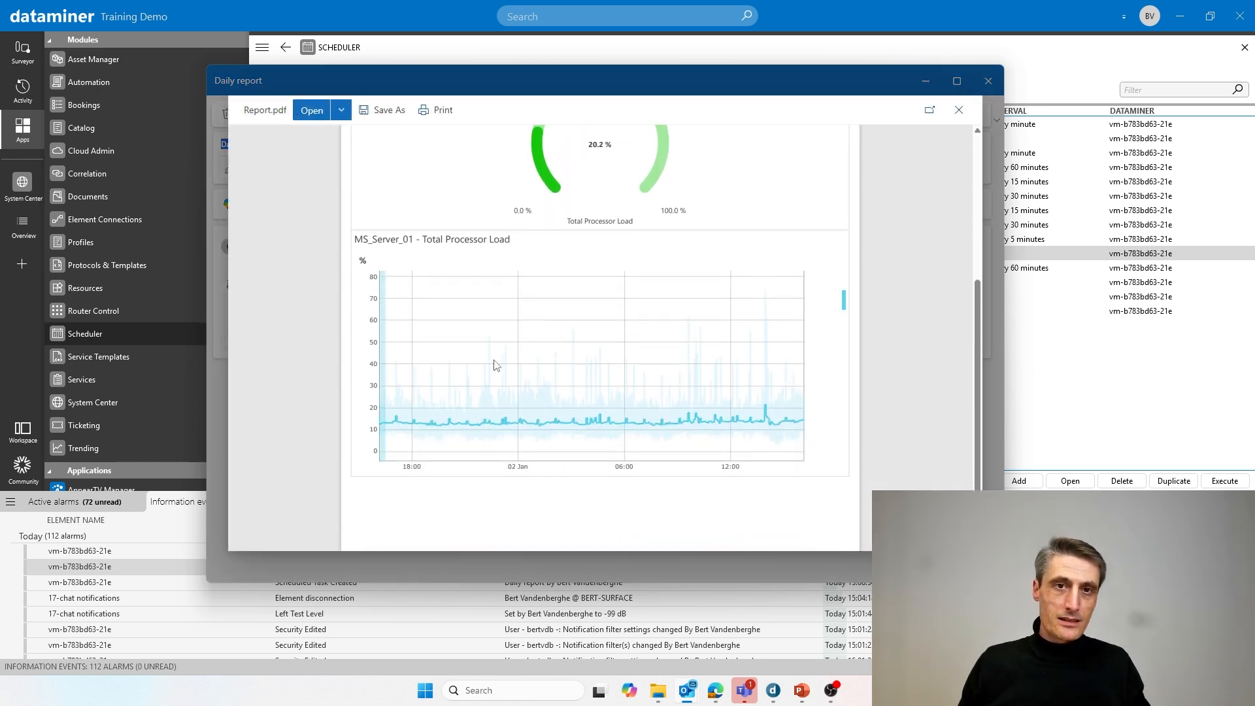
pyautogui.scroll(5, 725, 312)
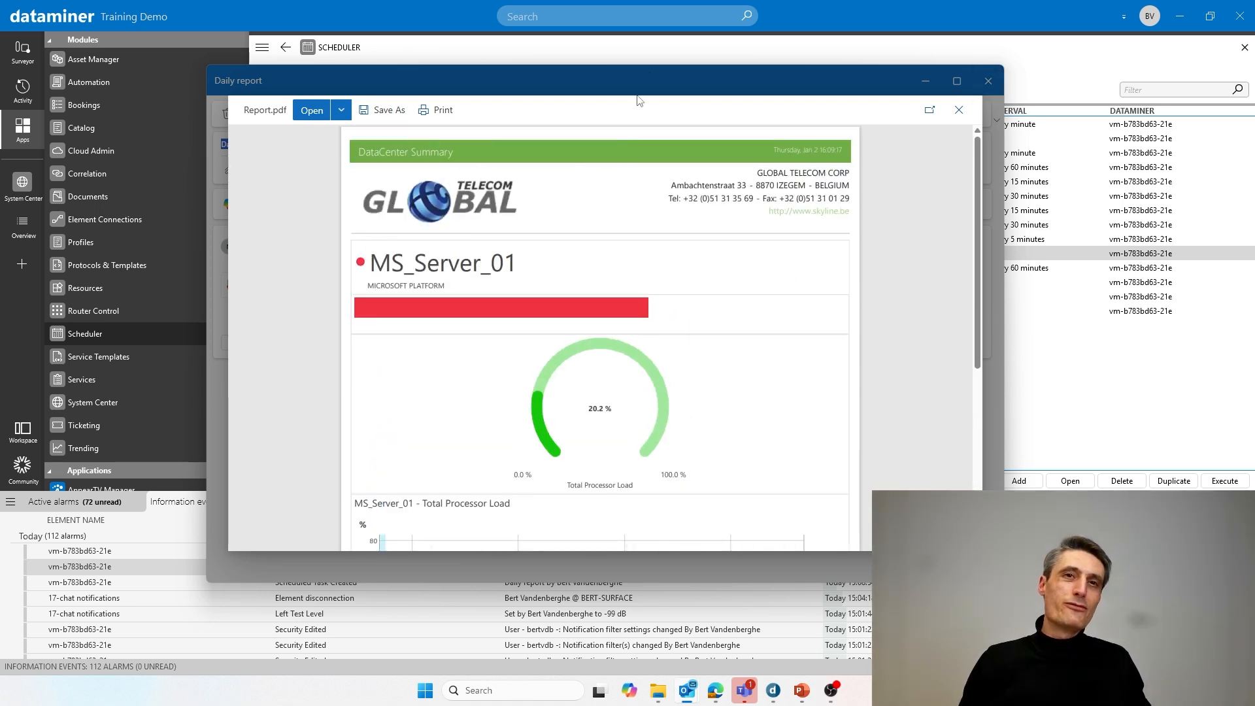
pyautogui.click(348, 19)
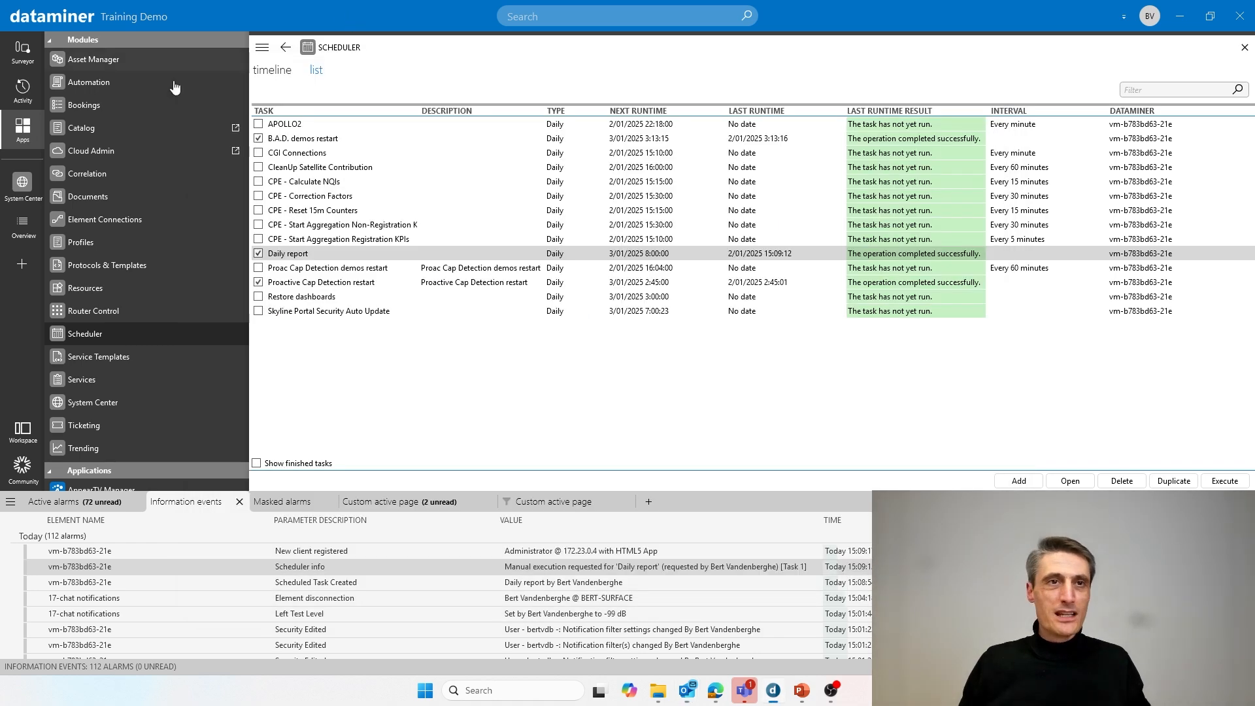
# - Show System Center Agents with system contacts and info, then return to the Scheduled reports slideshow
pyautogui.click(93, 403)
pyautogui.click(303, 99)
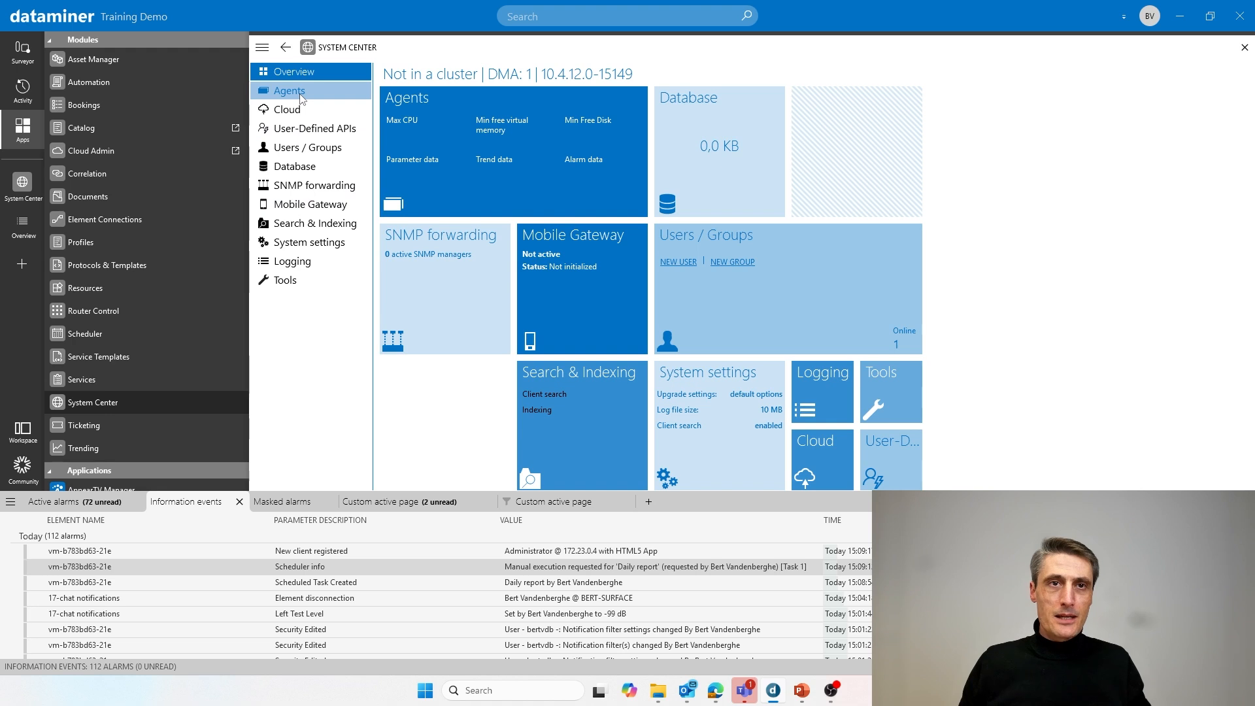
pyautogui.click(496, 162)
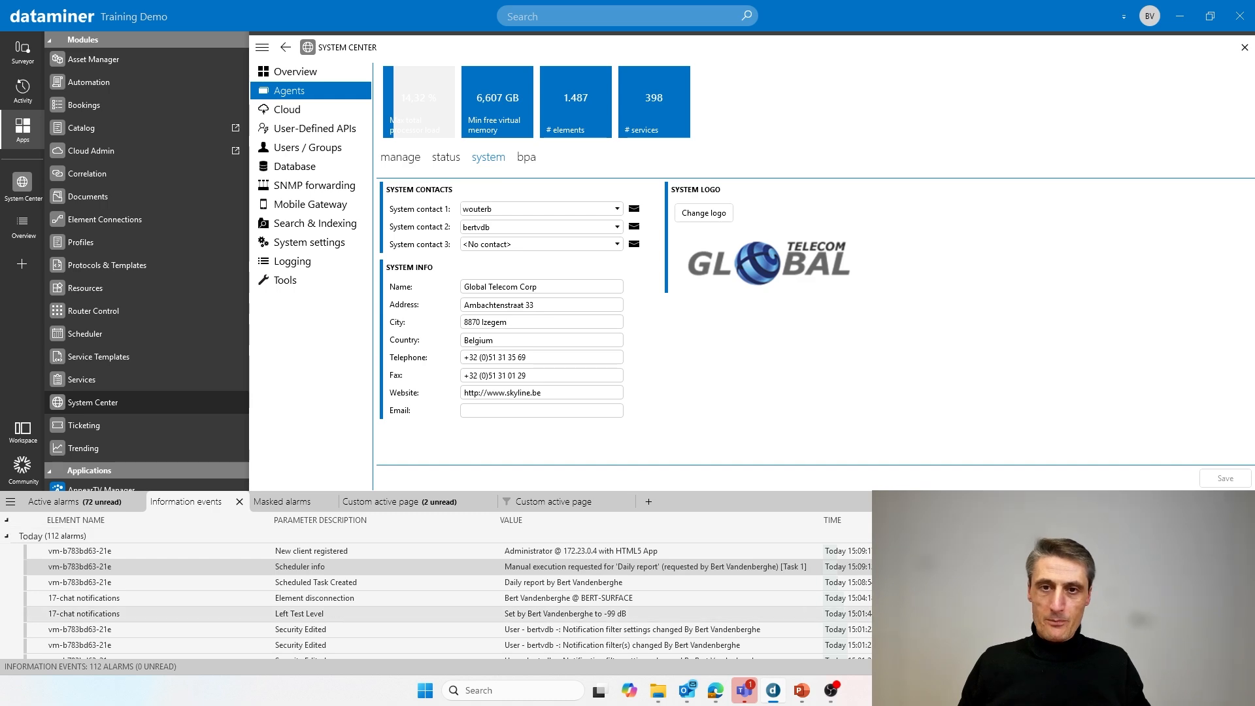
pyautogui.moveTo(813, 700)
pyautogui.click(860, 635)
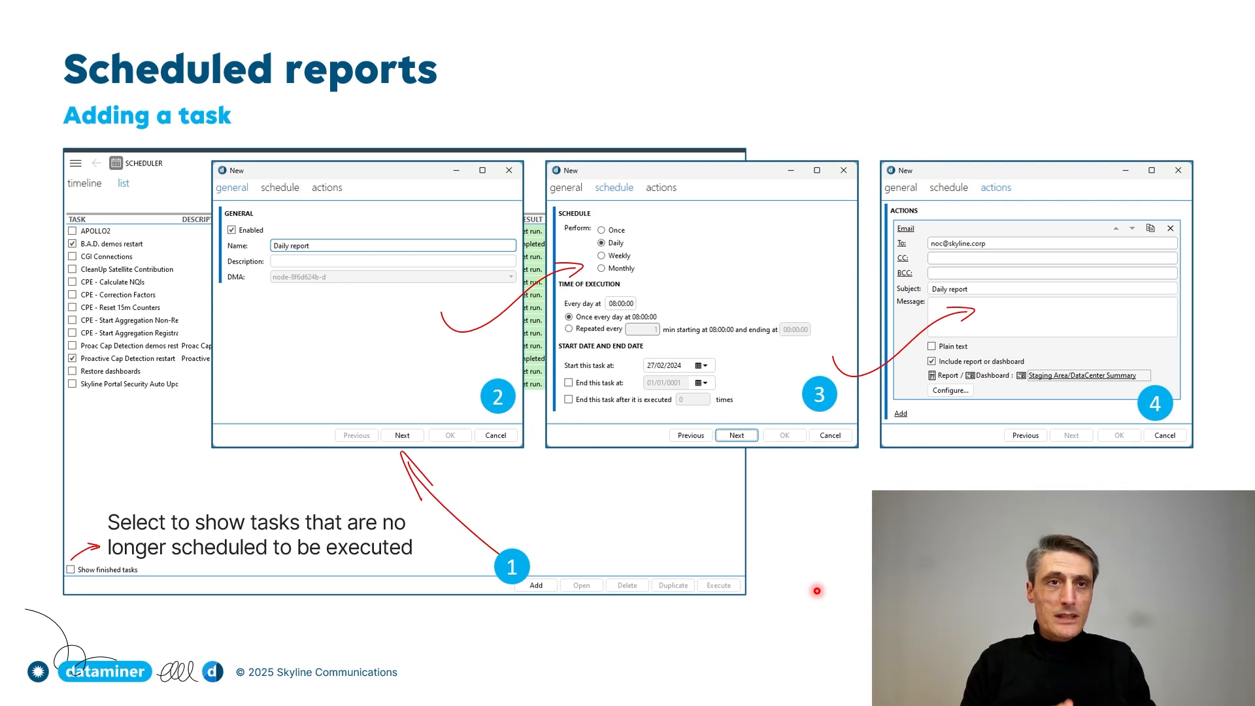
# - Advance through the Alerter agenda and Alerter detail slides, then leave the slideshow
pyautogui.press('Right')
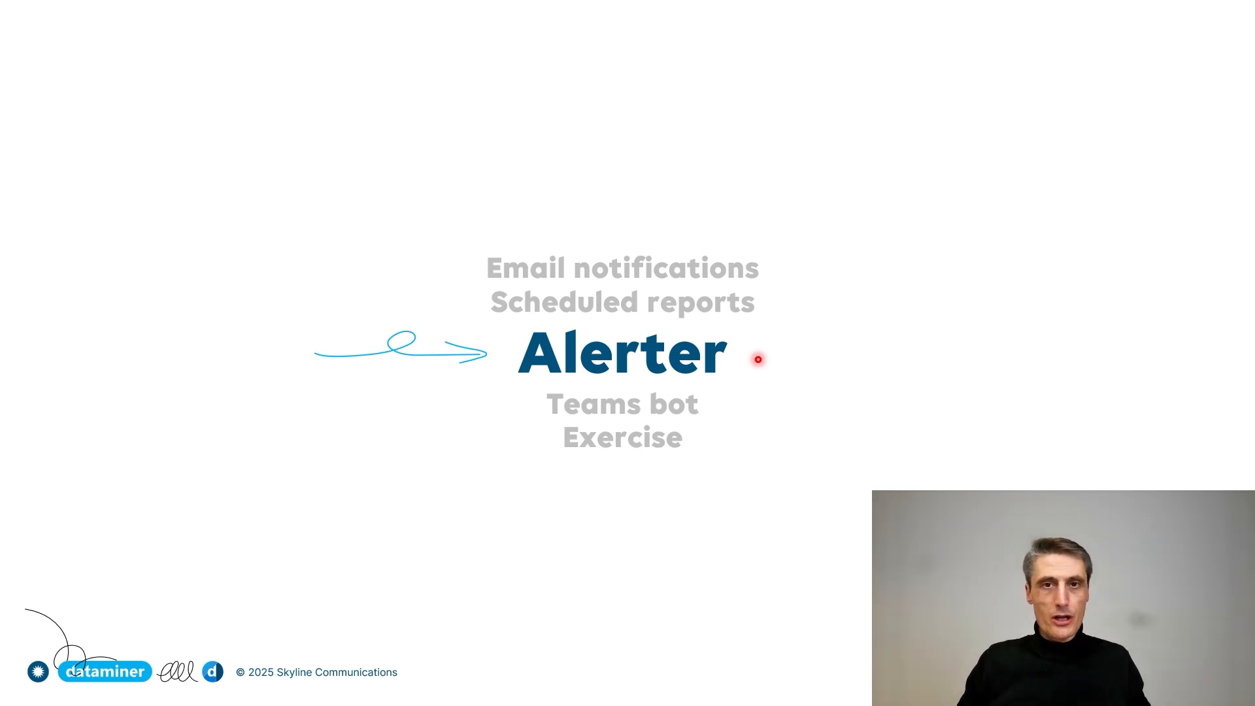
pyautogui.press('Right')
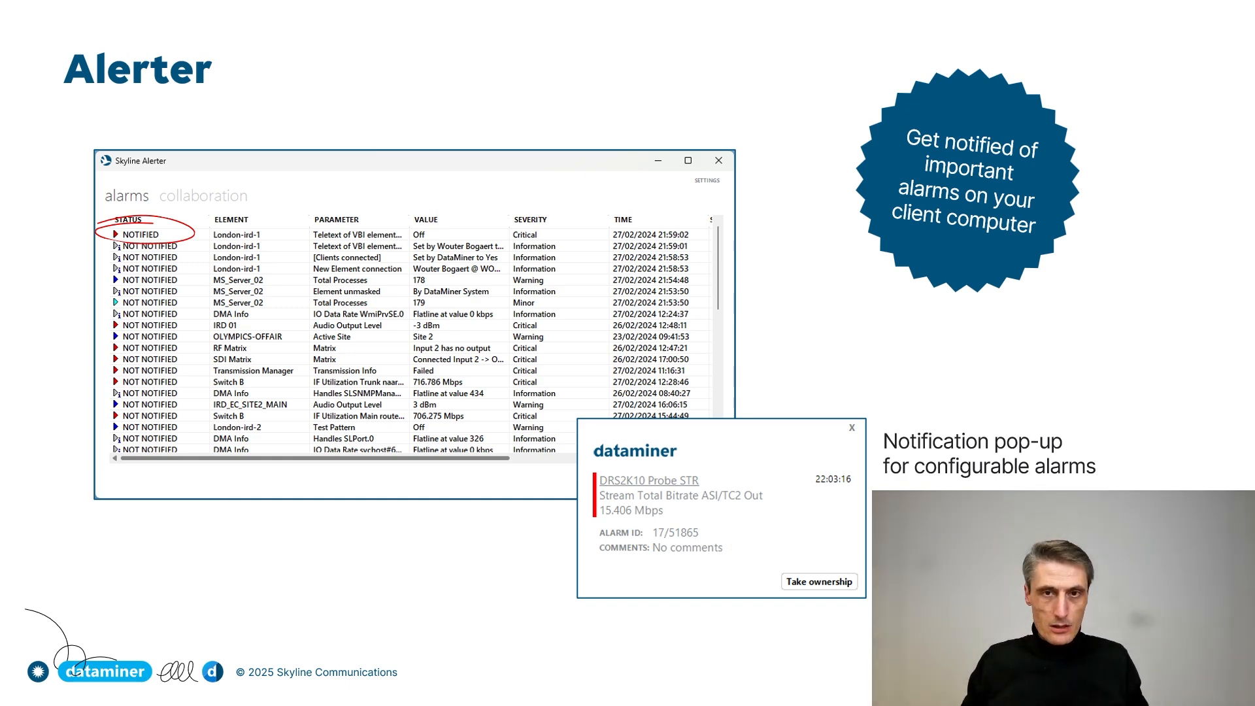
pyautogui.hotkey('alt', 'Tab')
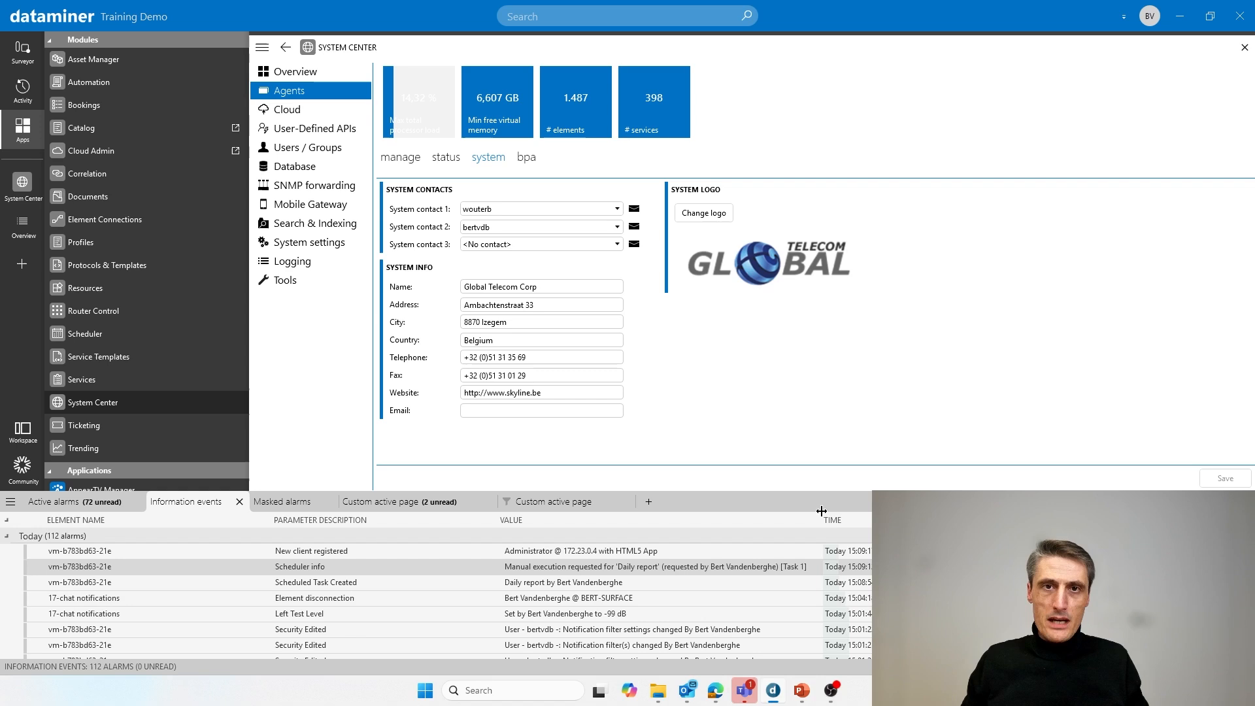
# - Open the demo system's Home app from the DataMiner Services page
pyautogui.click(716, 692)
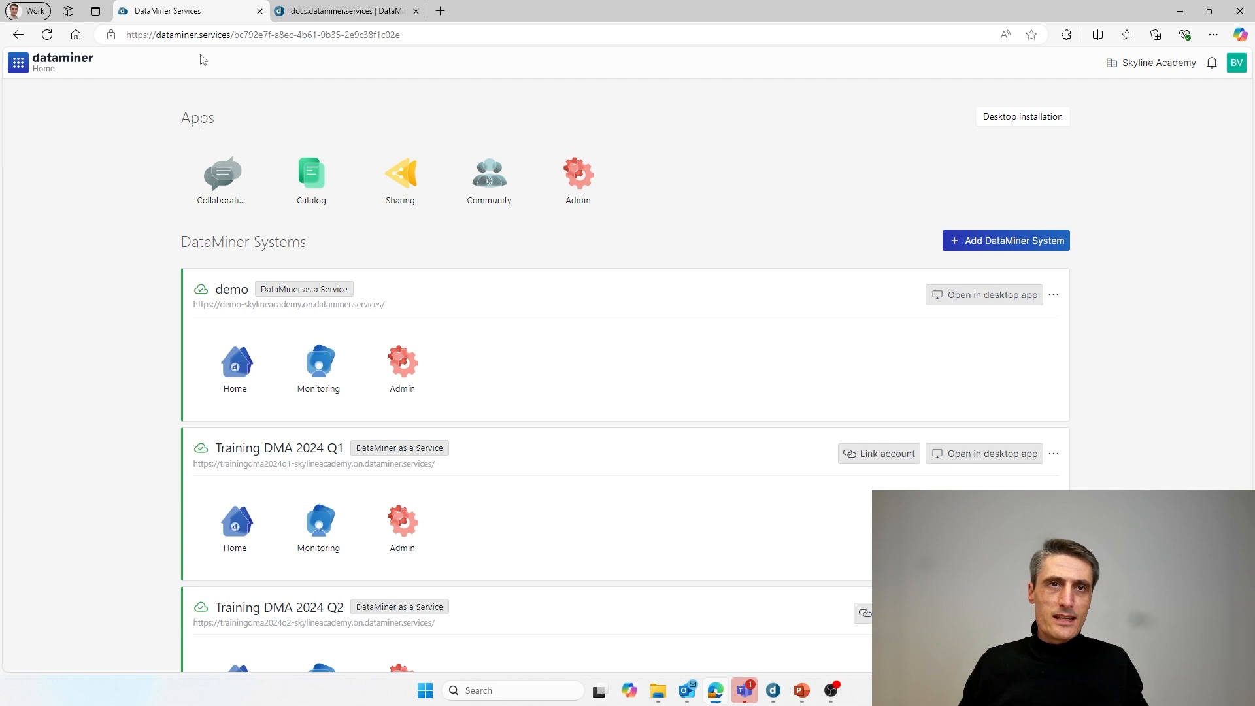
pyautogui.doubleClick(226, 289)
pyautogui.click(1216, 157)
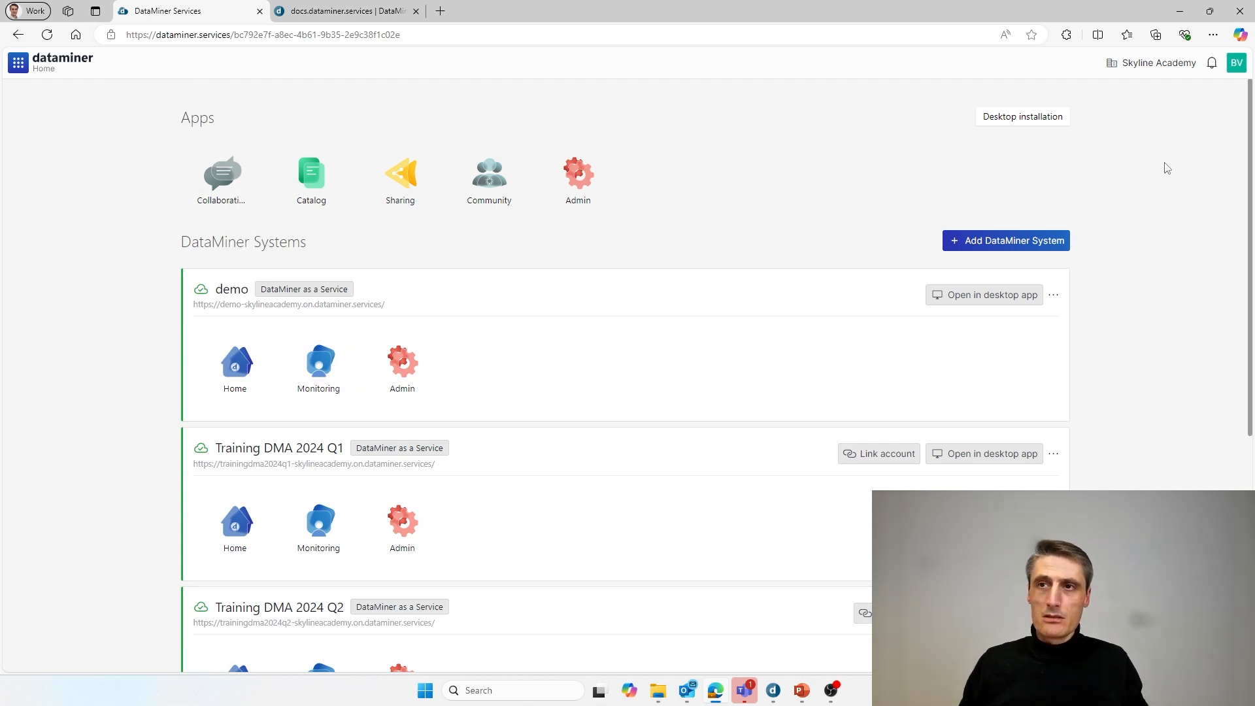
pyautogui.doubleClick(235, 290)
pyautogui.click(237, 362)
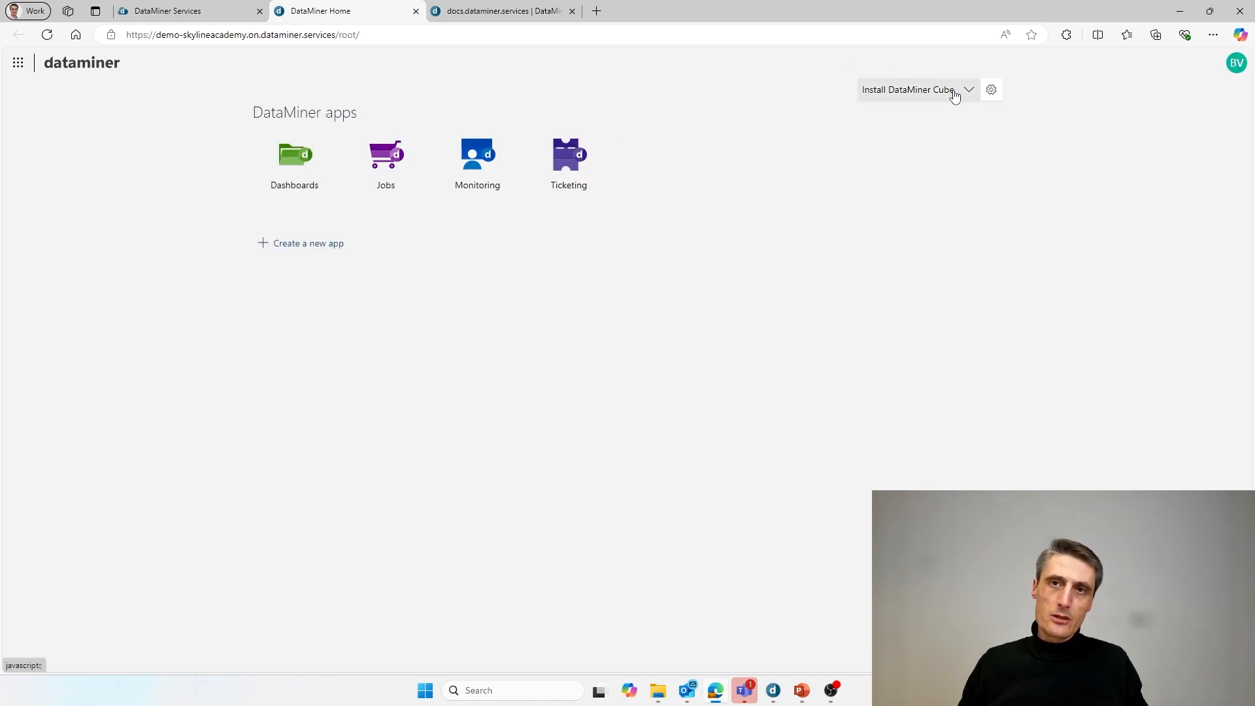
# - Show the Install DataMiner Cube options and go to the other install options page
pyautogui.click(968, 95)
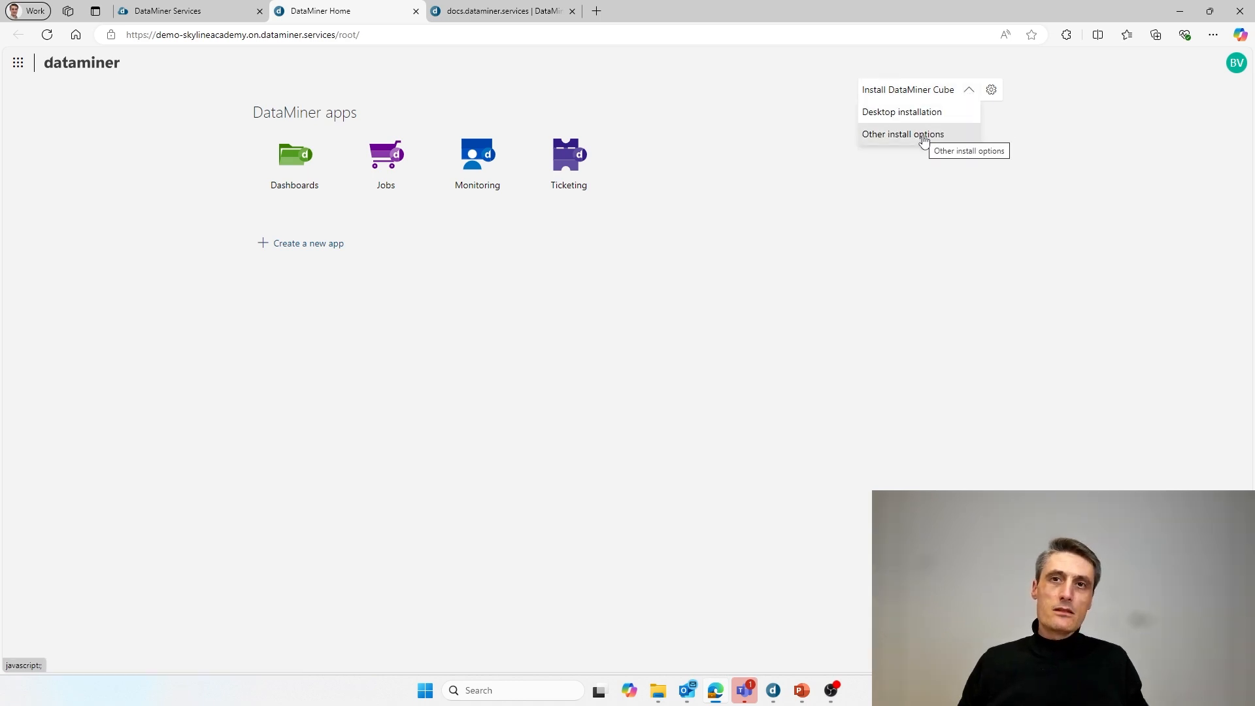
pyautogui.click(202, 13)
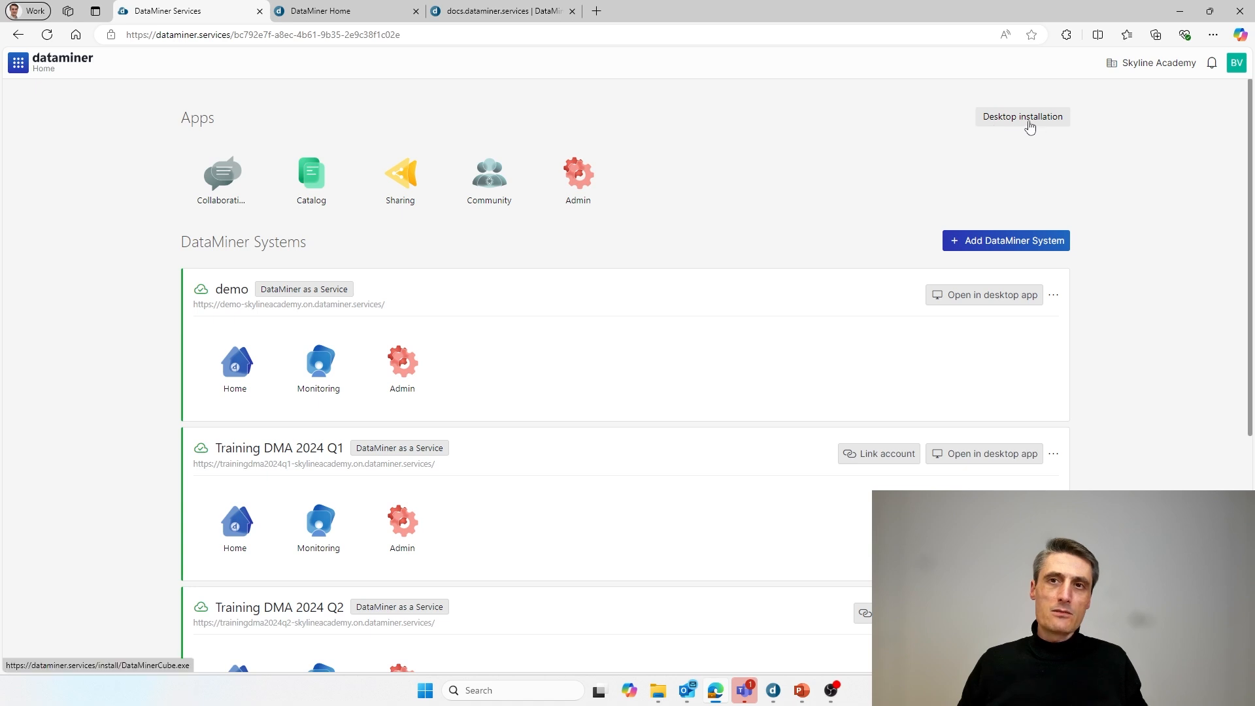
pyautogui.click(347, 13)
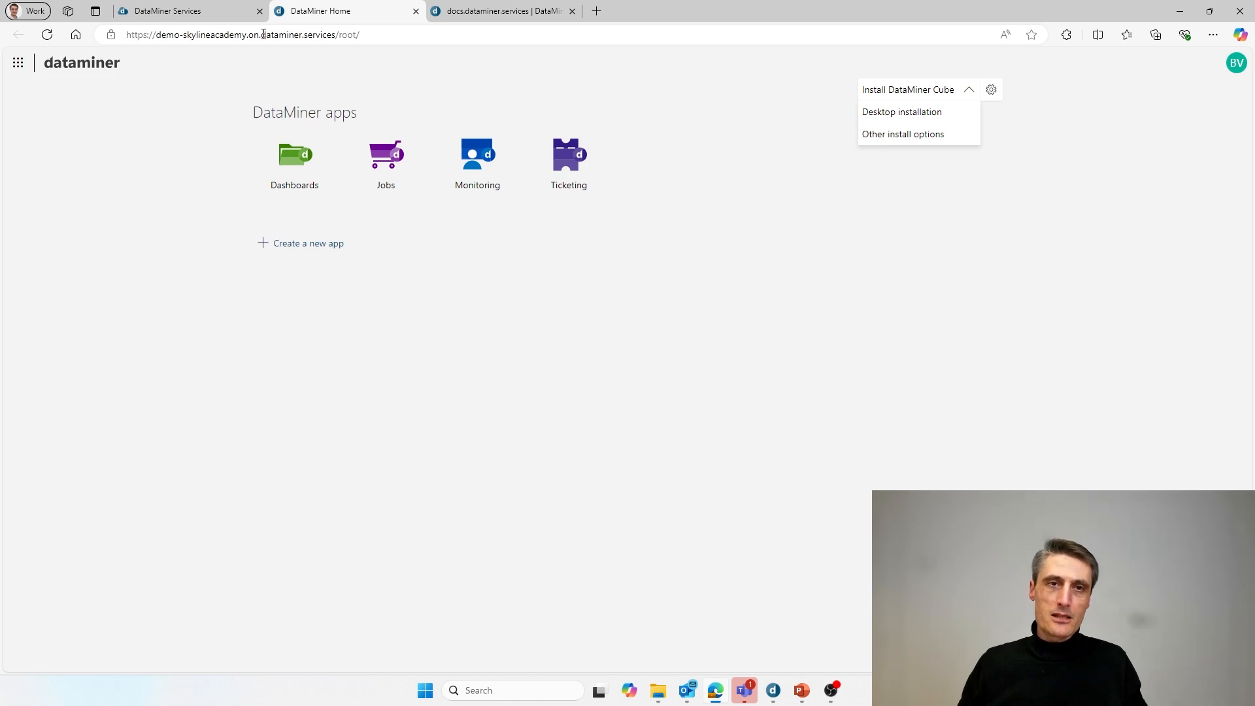
pyautogui.click(906, 134)
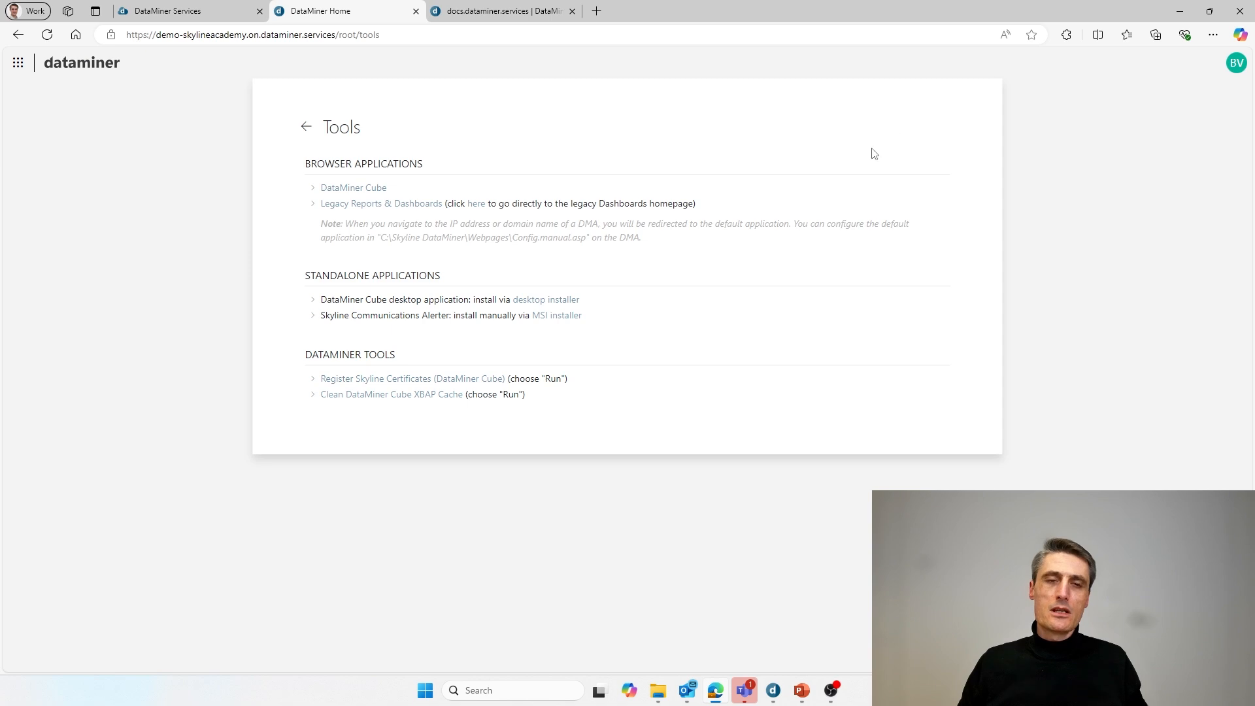
# - Locate the Skyline Communications Alerter MSI installer line on the Tools page
pyautogui.moveTo(323, 316); pyautogui.dragTo(665, 321)
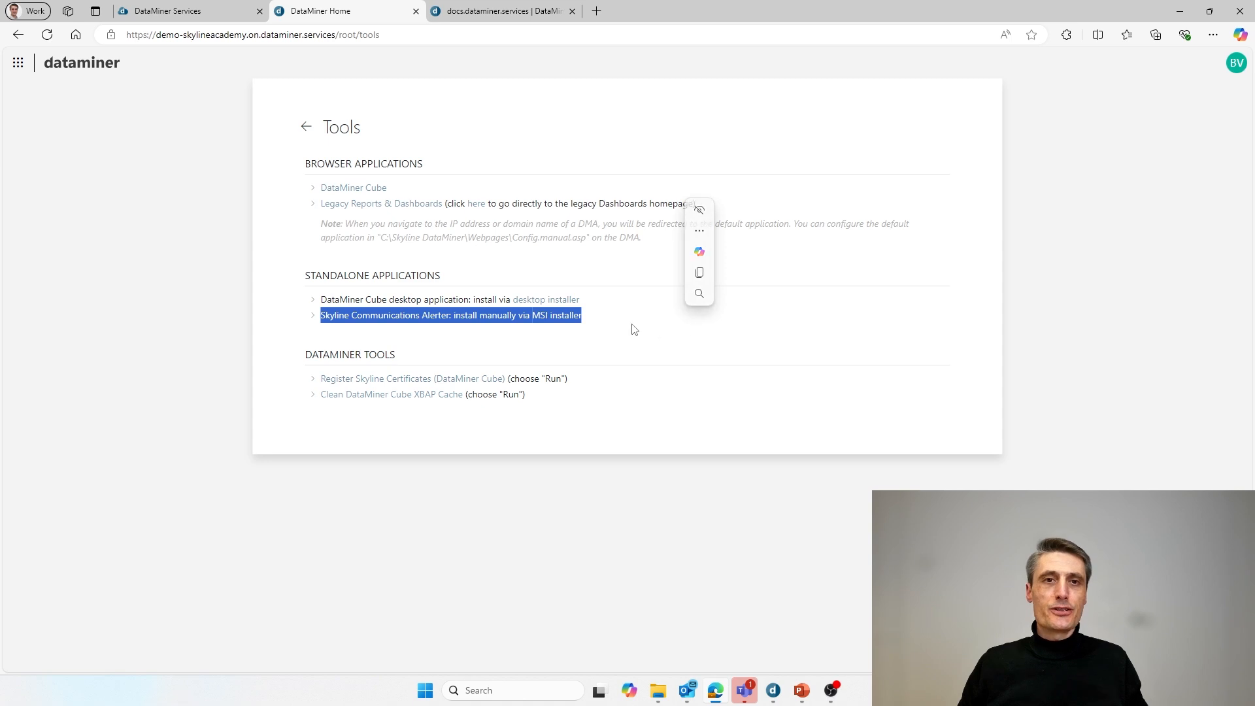
pyautogui.click(604, 324)
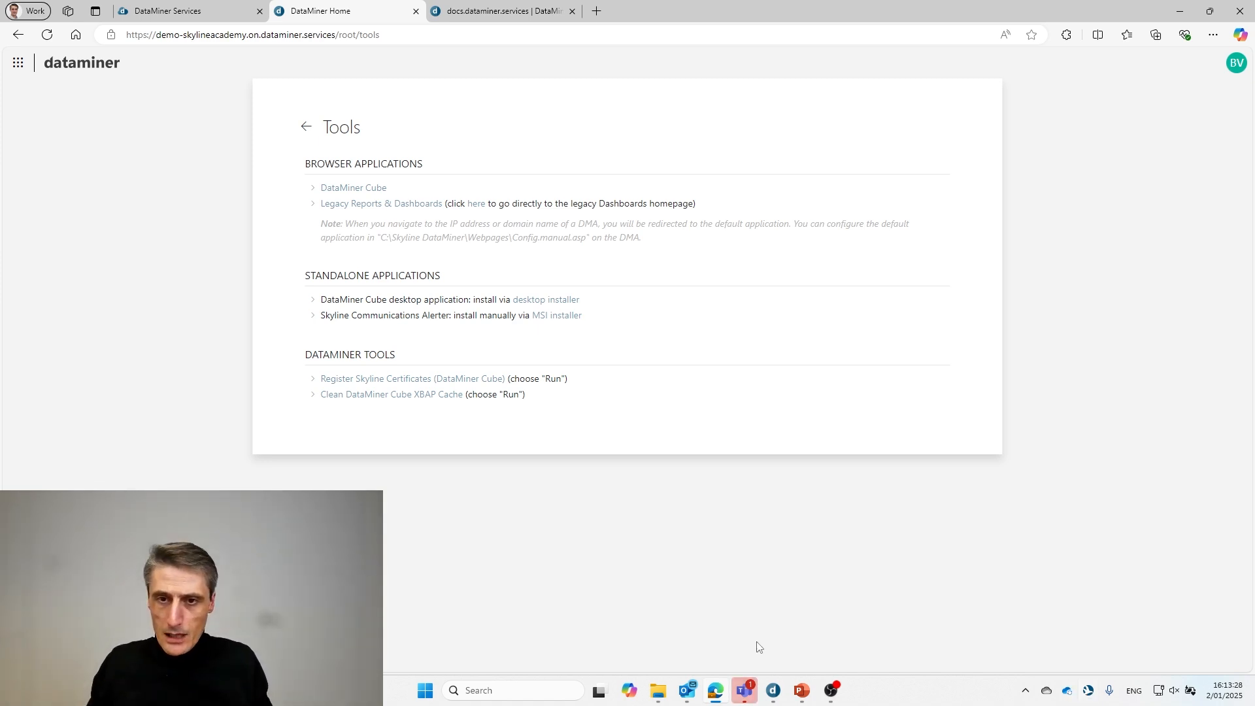
pyautogui.moveTo(803, 690)
pyautogui.moveTo(830, 646)
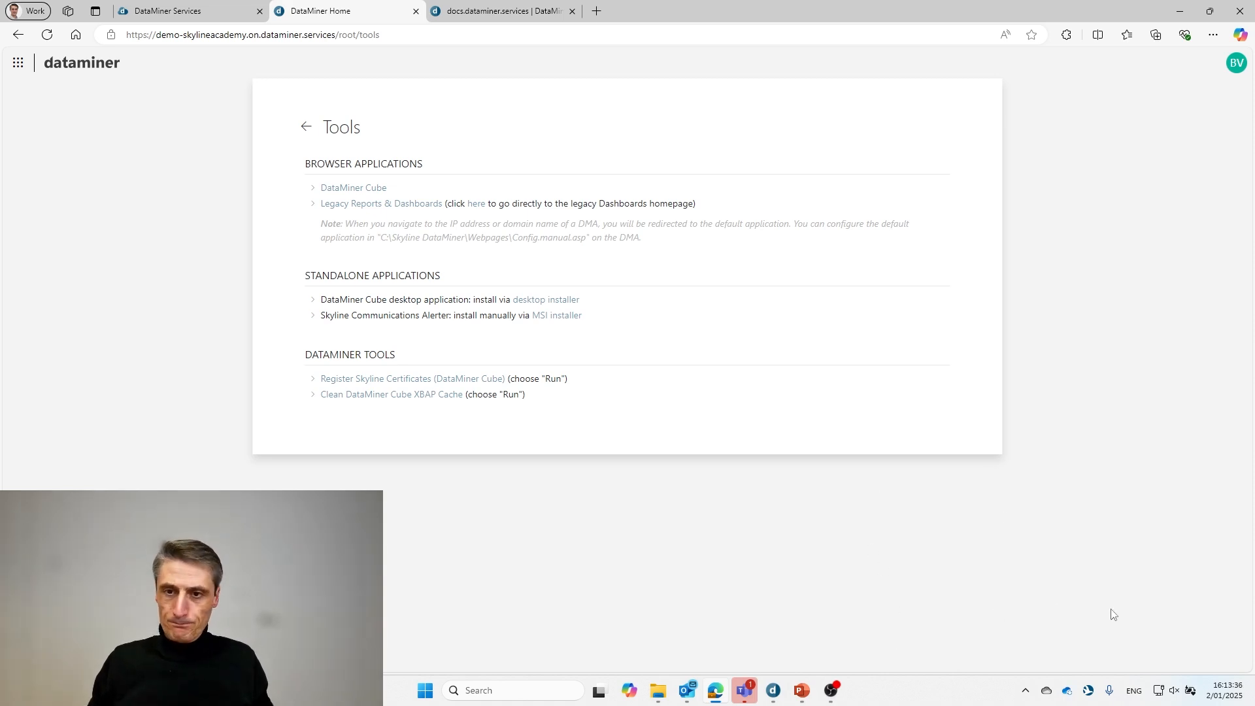
# - Open the Skyline Alerter window from its tray icon menu
pyautogui.rightClick(1089, 694)
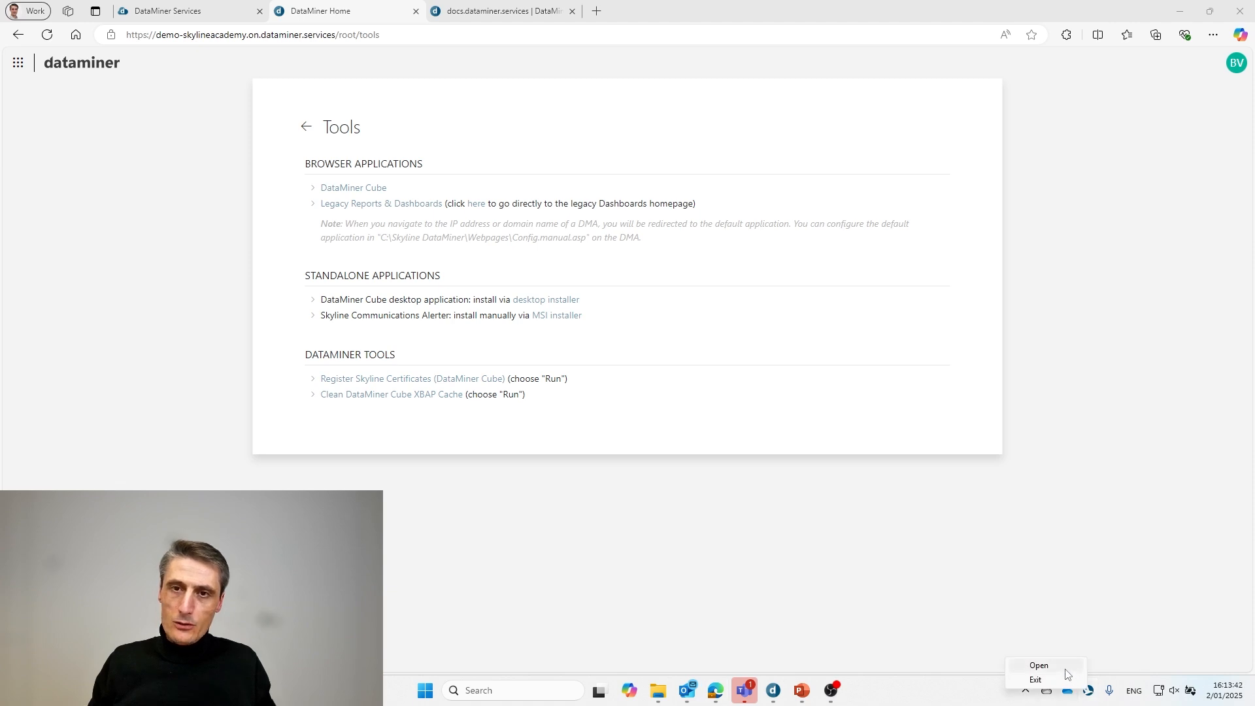
pyautogui.click(1046, 667)
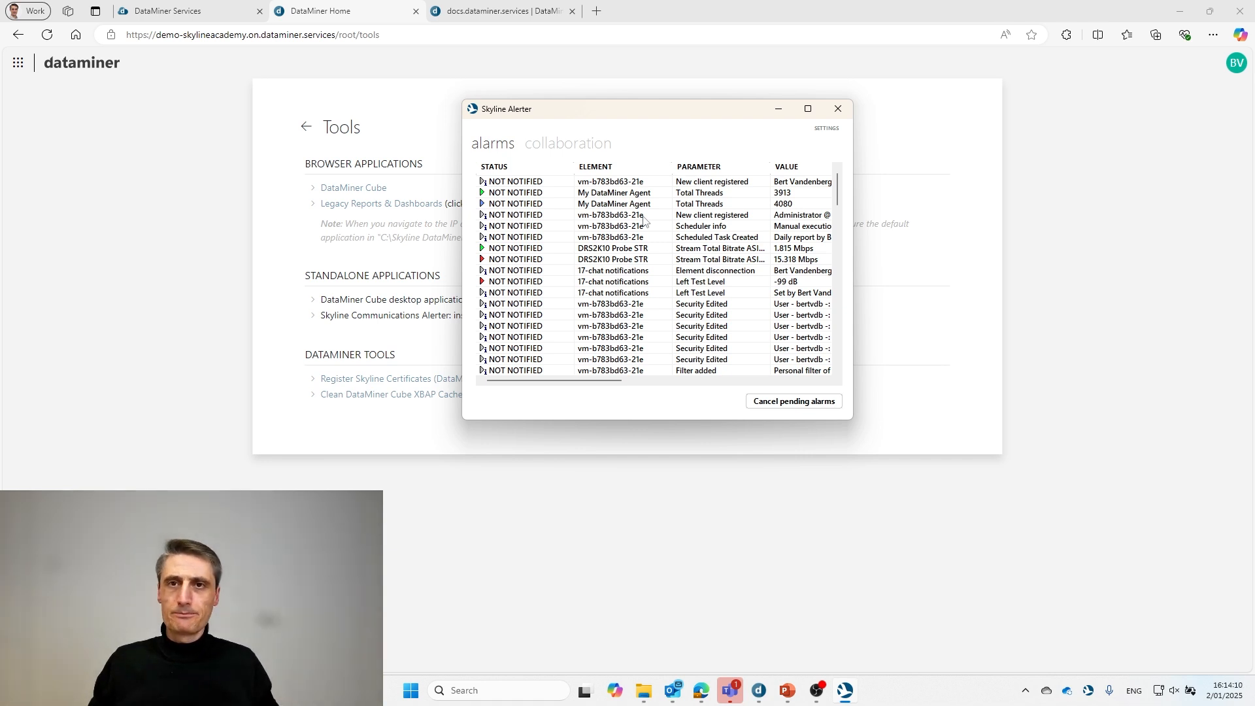
# - In Alerter settings, inspect the DMS connection account without saving, then show the Filter tab
pyautogui.click(825, 129)
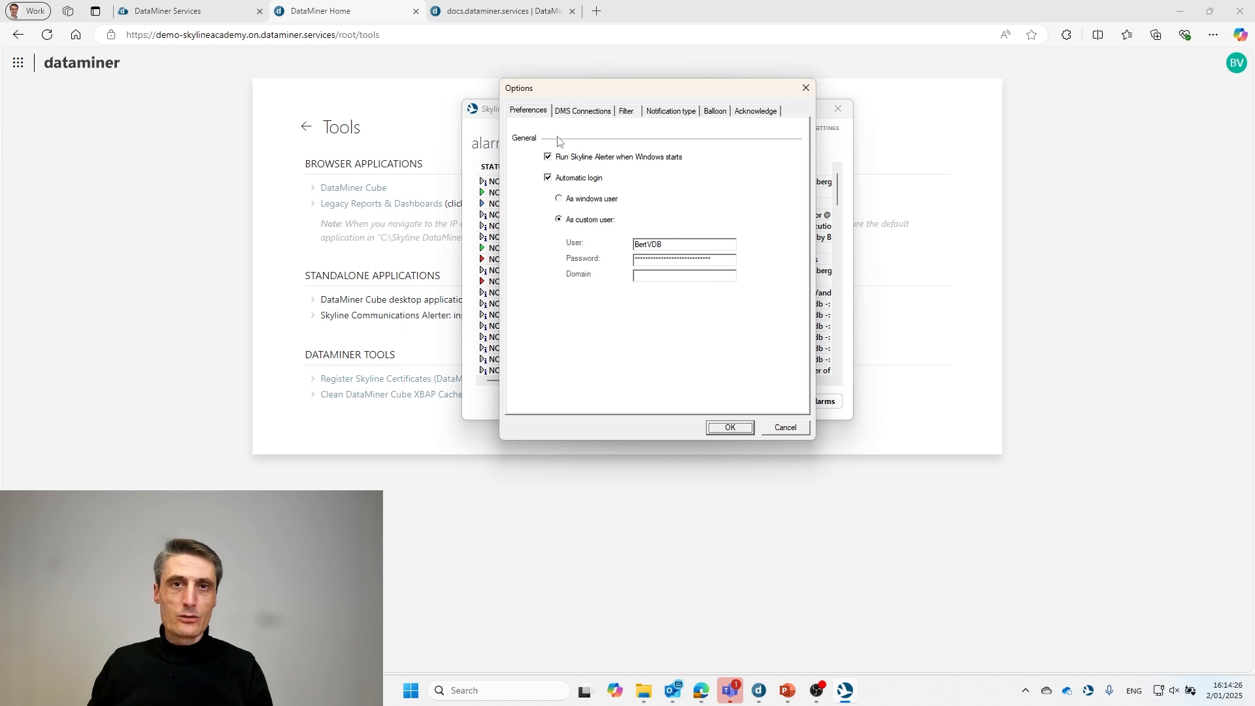
pyautogui.click(569, 115)
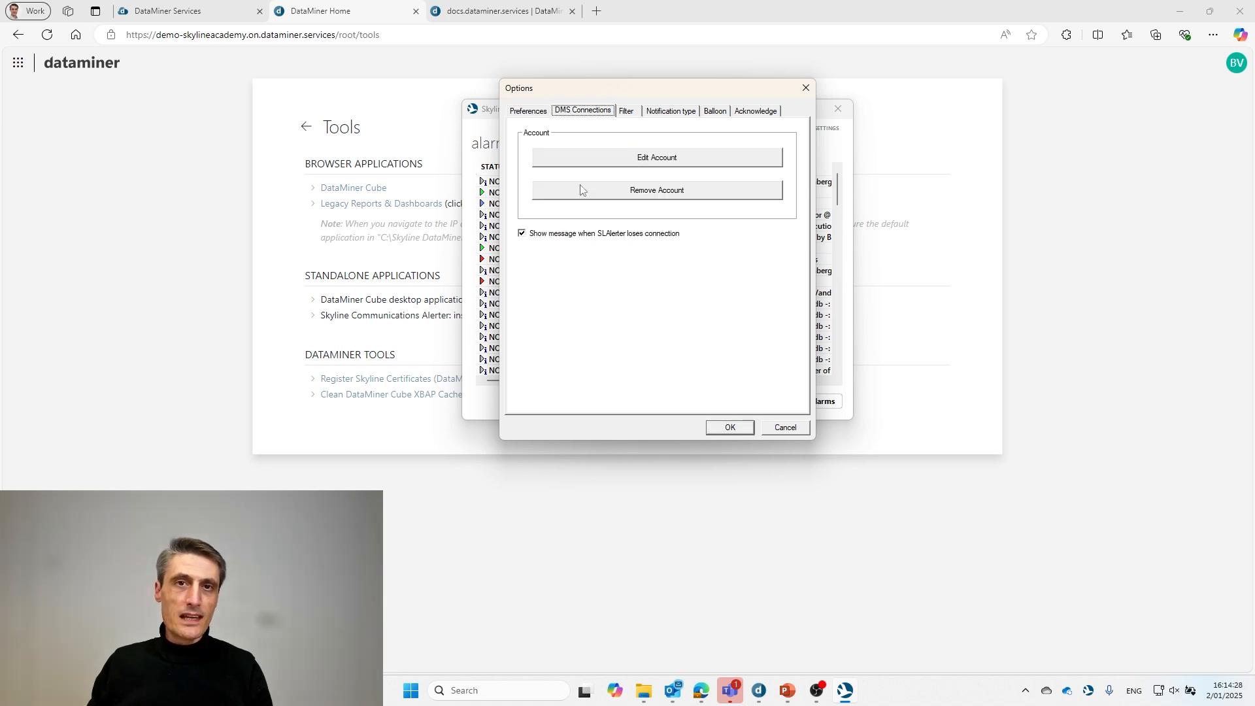
pyautogui.click(634, 162)
pyautogui.moveTo(639, 252); pyautogui.dragTo(582, 257)
pyautogui.click(629, 254)
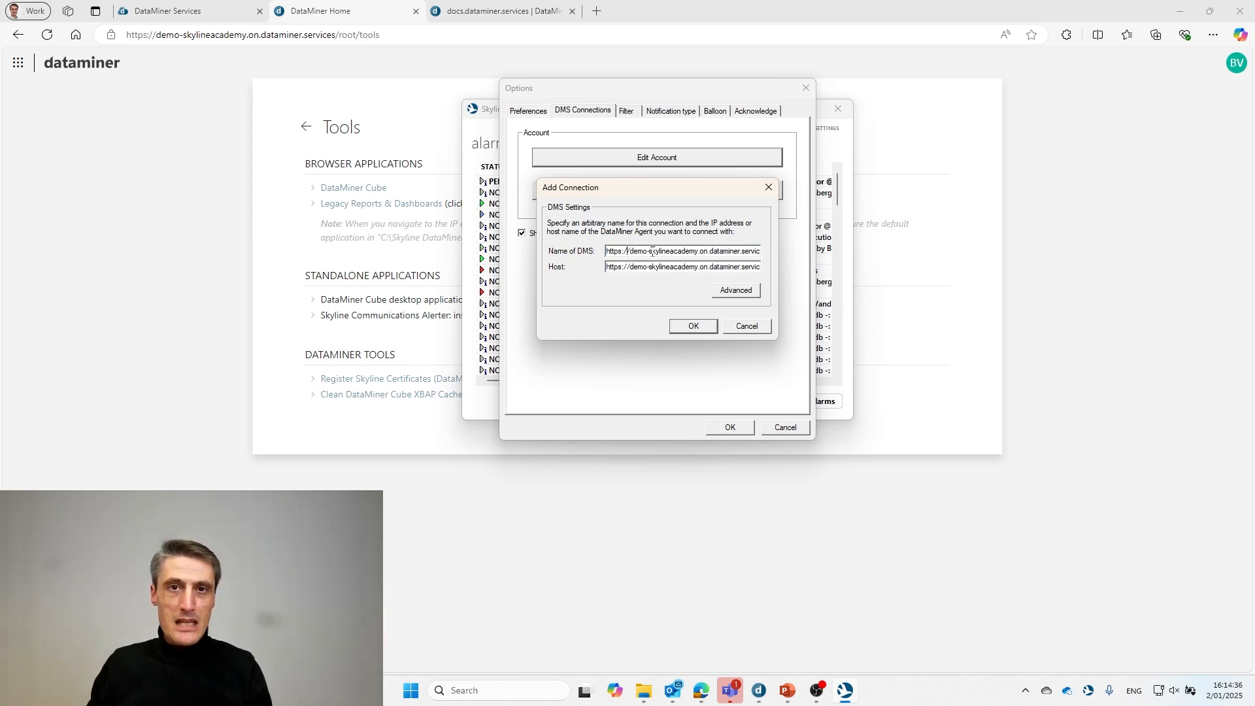
pyautogui.moveTo(694, 253); pyautogui.dragTo(764, 255)
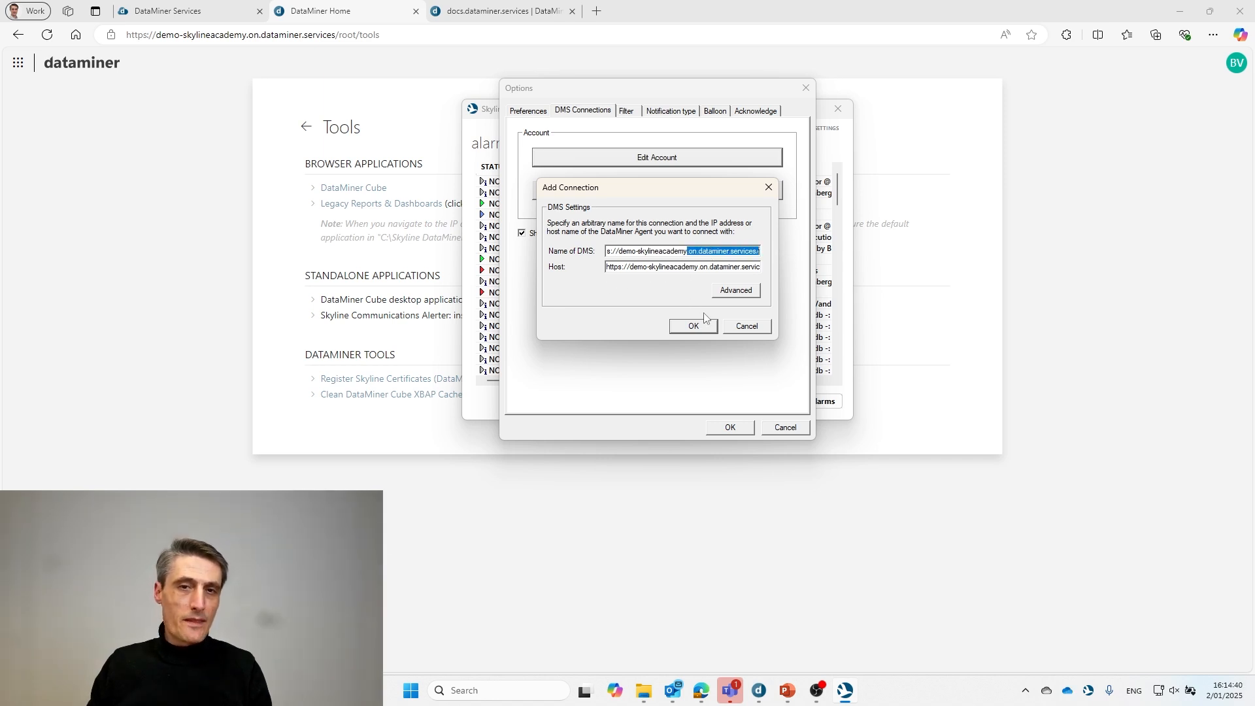
pyautogui.click(746, 327)
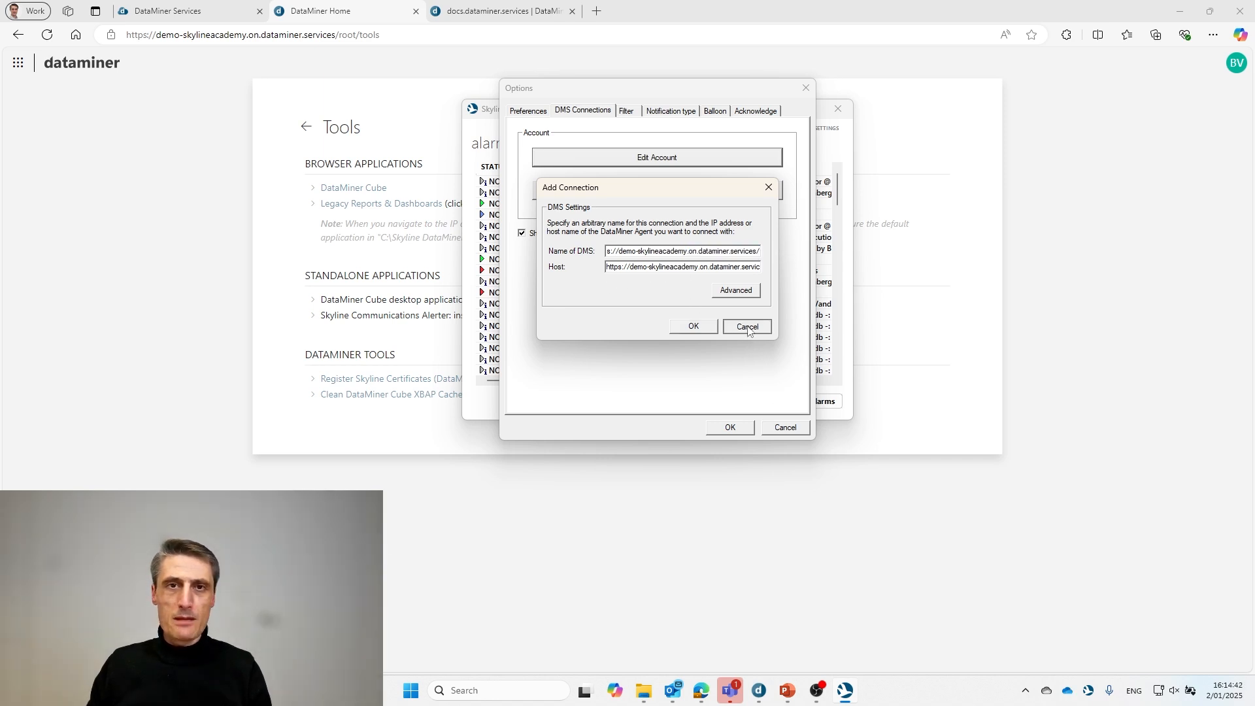
pyautogui.click(630, 112)
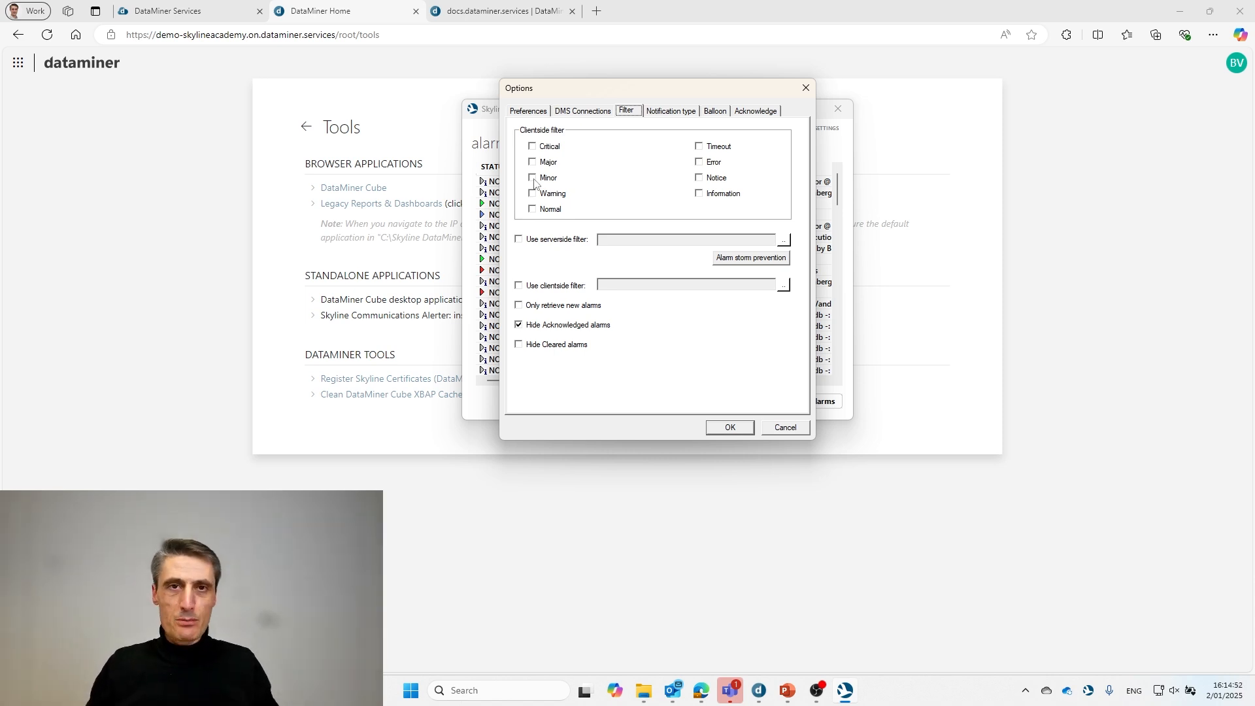
# - Include Critical alarms and enable the client-side filter set to Notifications Criticals
pyautogui.click(536, 149)
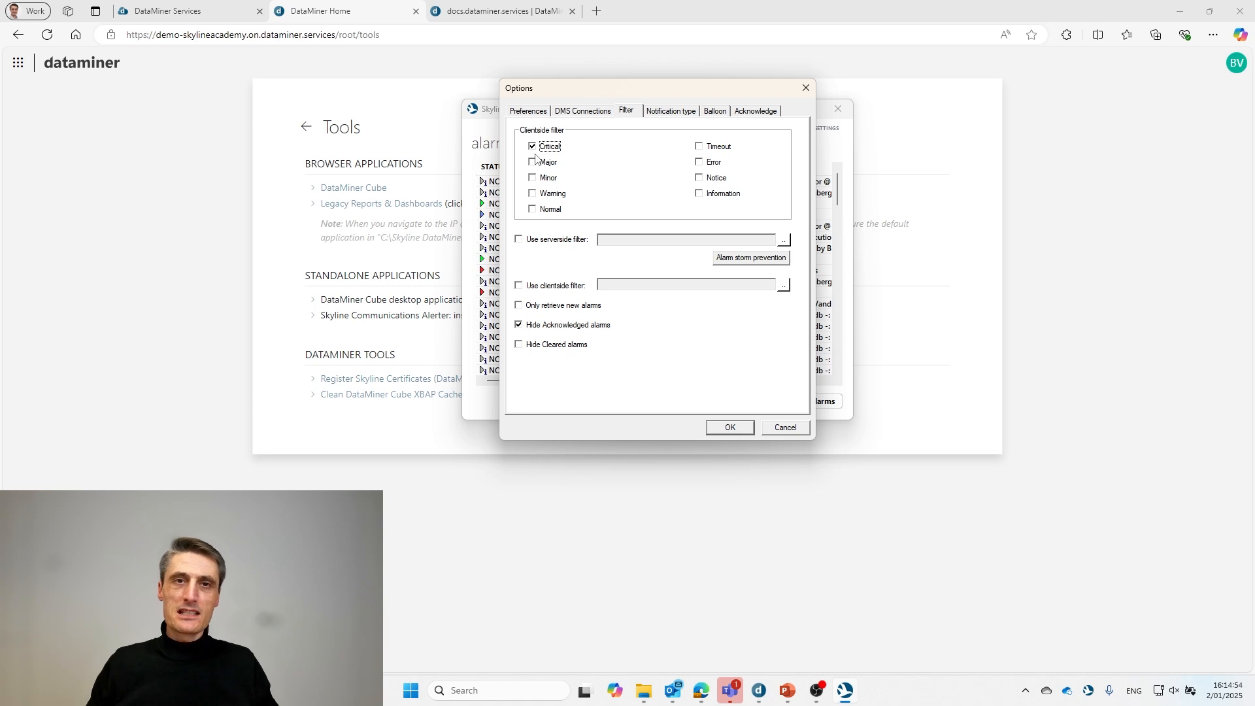
pyautogui.click(520, 288)
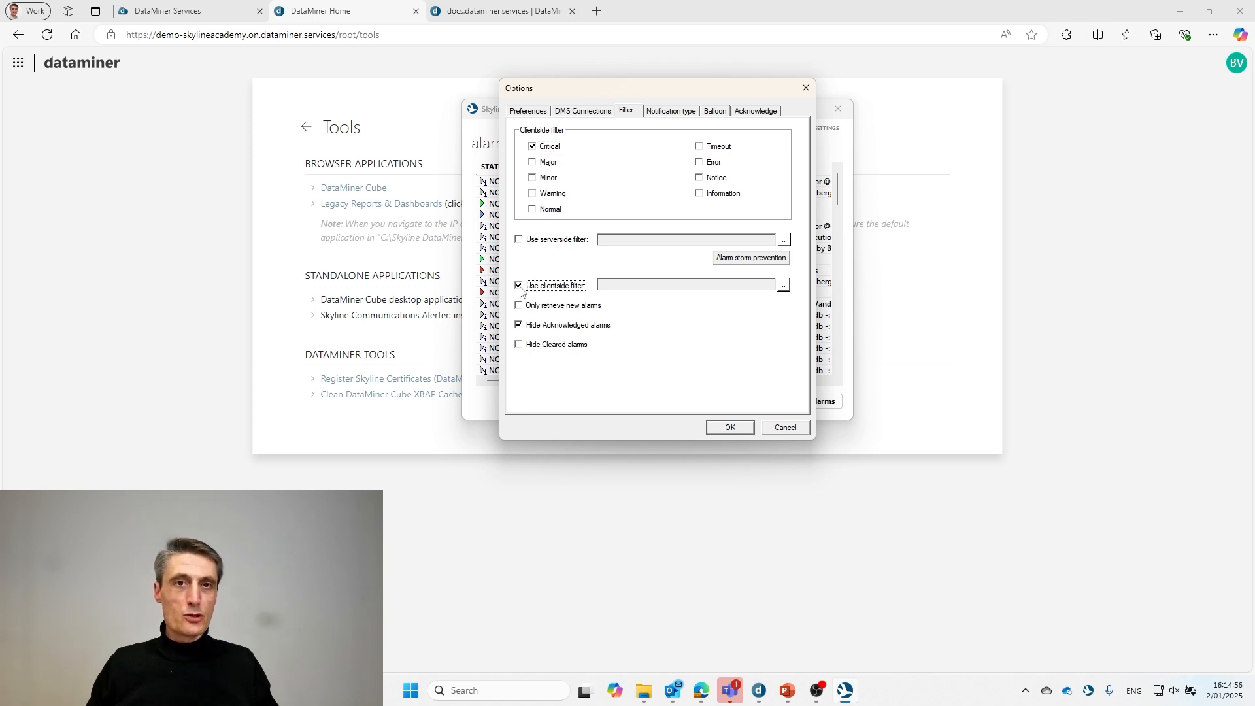
pyautogui.click(784, 286)
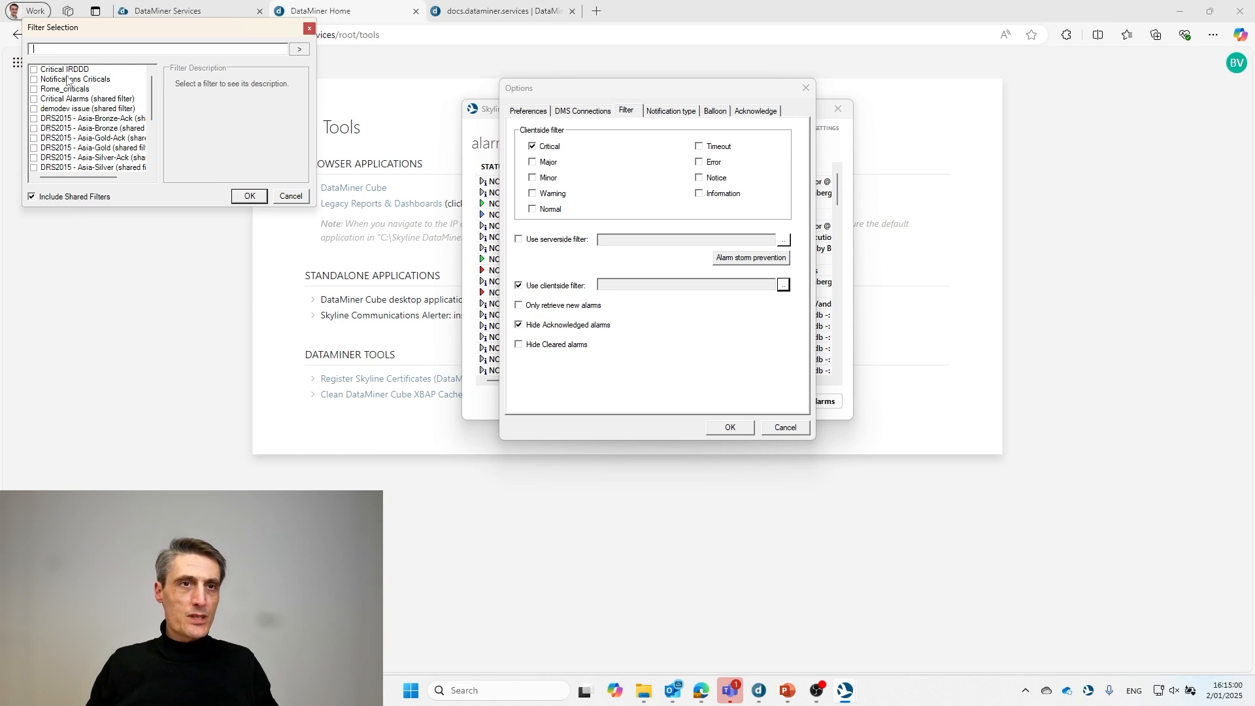
pyautogui.click(37, 80)
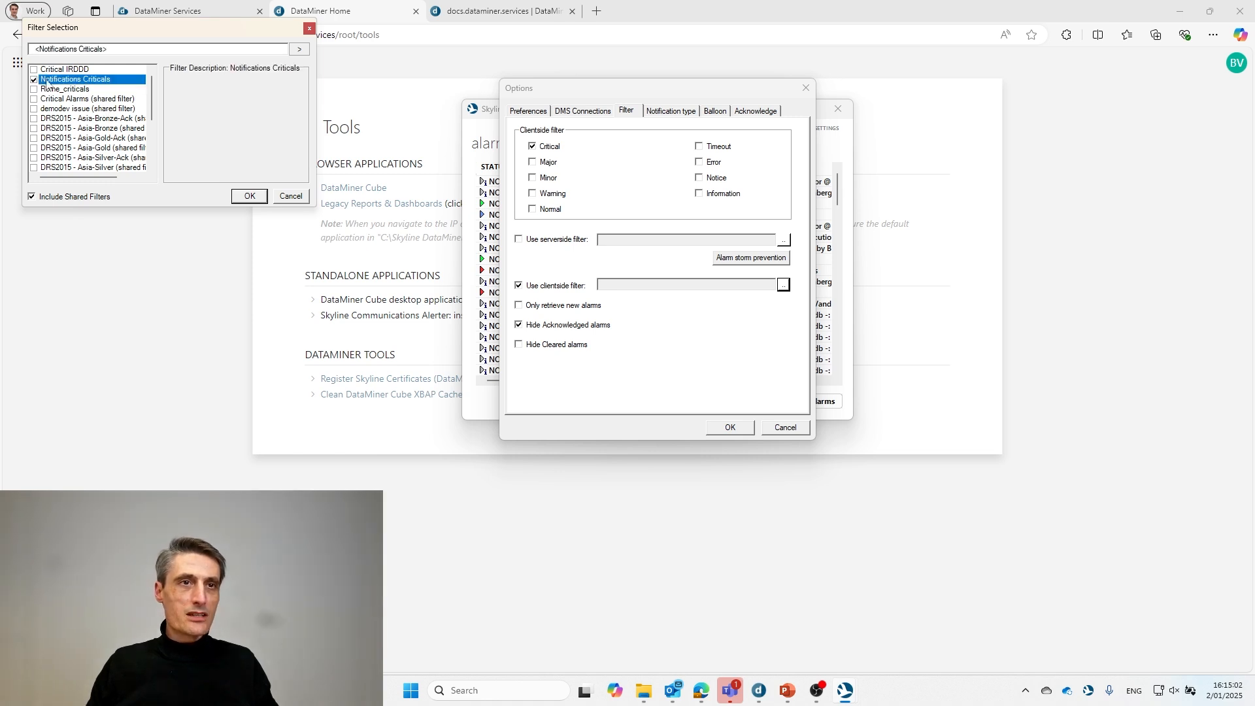
pyautogui.click(251, 197)
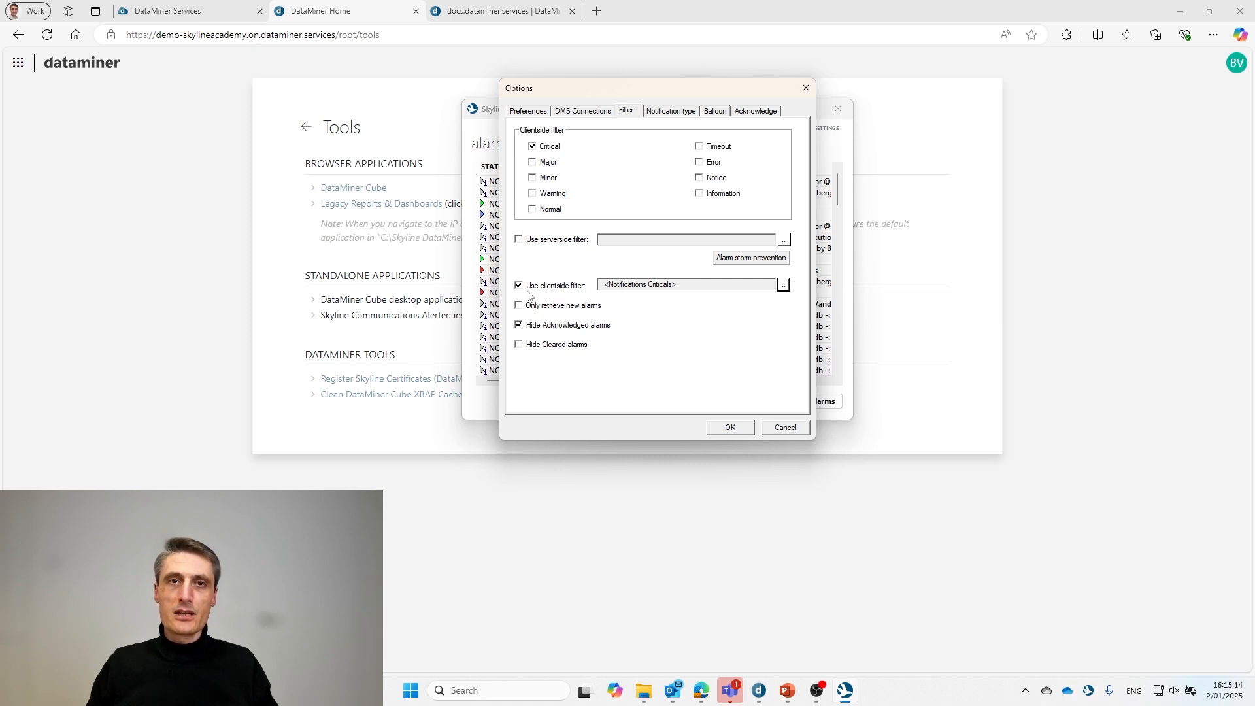
# - Also include Major, Minor, Warning and Normal severities, and save the filter options
pyautogui.click(532, 161)
pyautogui.click(532, 177)
pyautogui.click(533, 192)
pyautogui.click(533, 177)
pyautogui.click(533, 162)
pyautogui.click(538, 195)
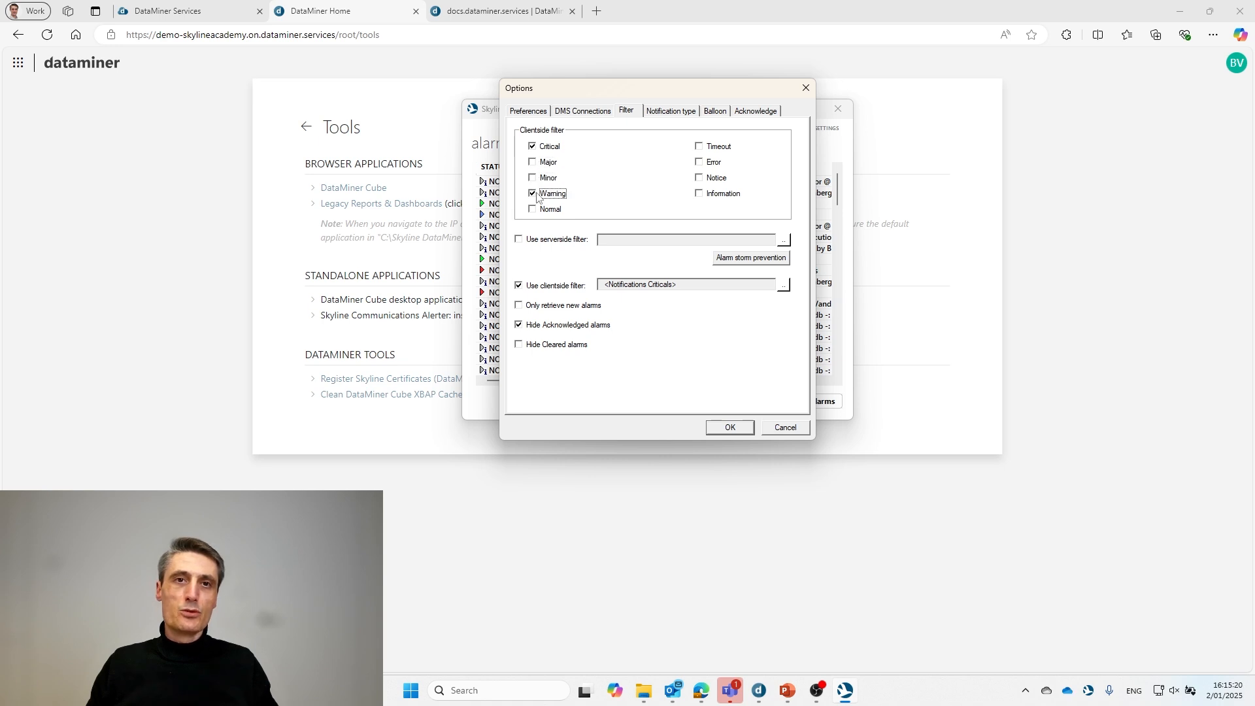
pyautogui.click(532, 162)
pyautogui.click(534, 177)
pyautogui.click(533, 193)
pyautogui.click(533, 209)
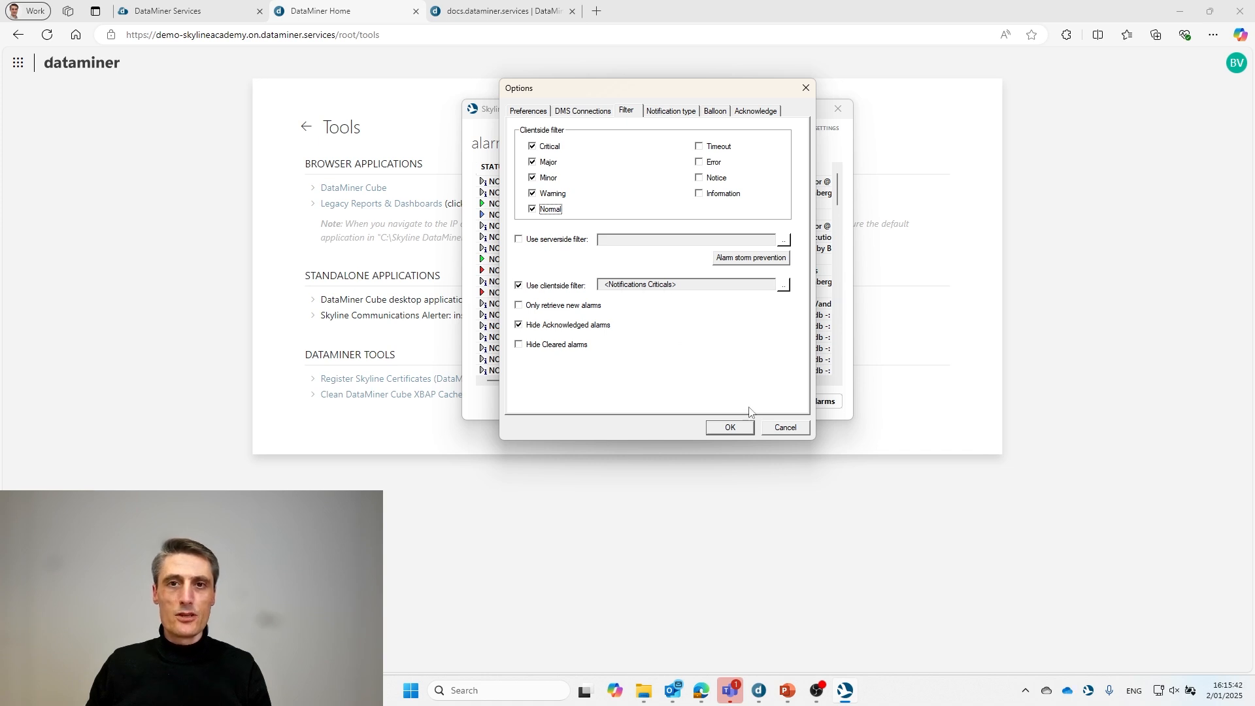
pyautogui.click(731, 427)
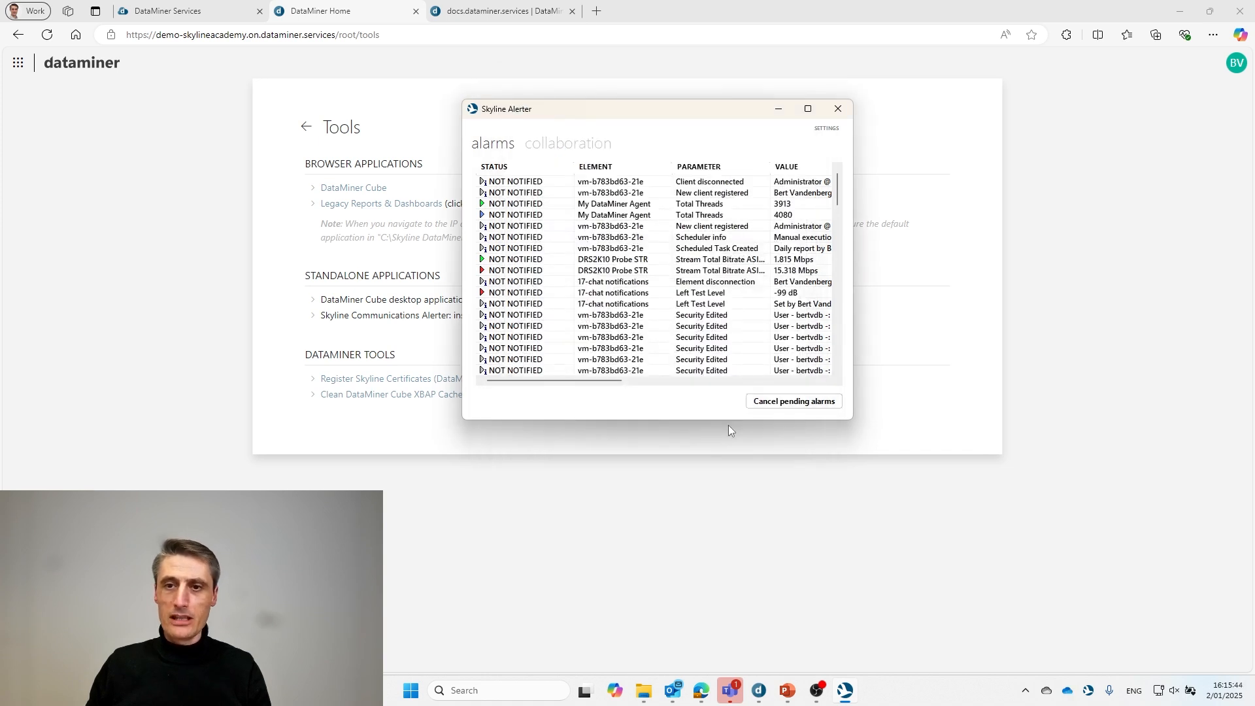
# - Lower the 17-chat notifications element's Right Test Level to -93 dB on its Audio page
pyautogui.click(758, 691)
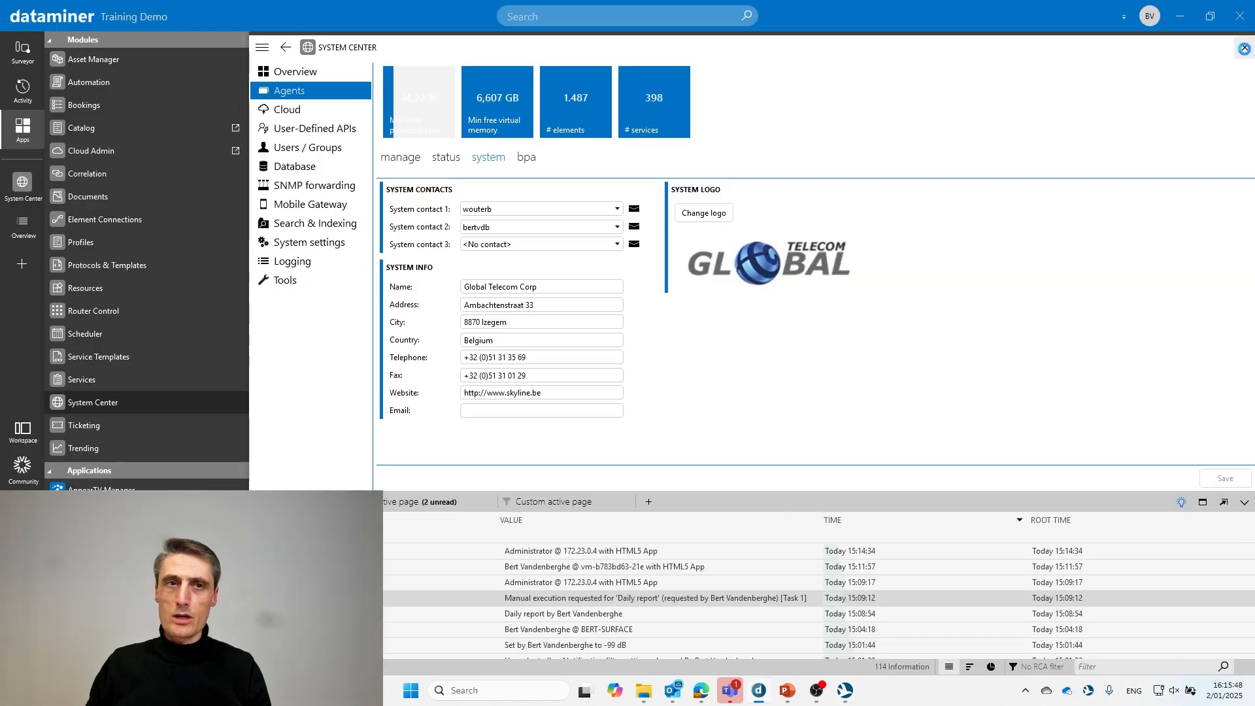
pyautogui.click(1245, 50)
pyautogui.click(29, 52)
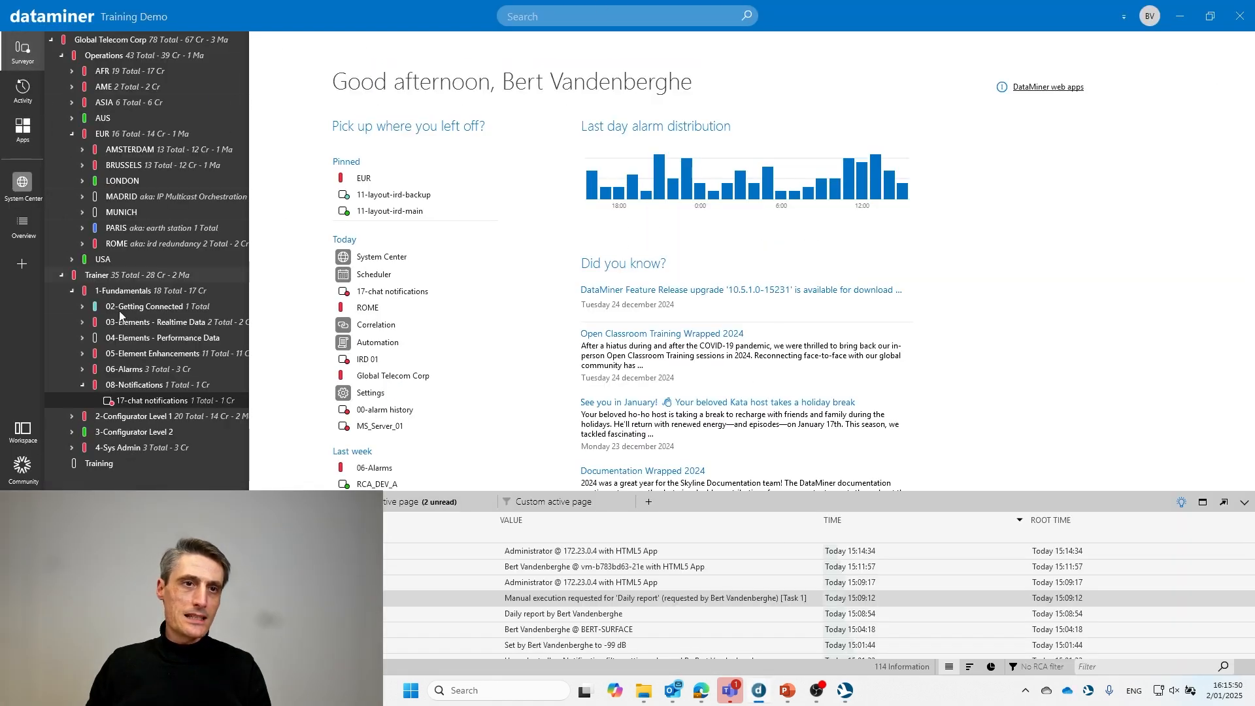
pyautogui.click(132, 401)
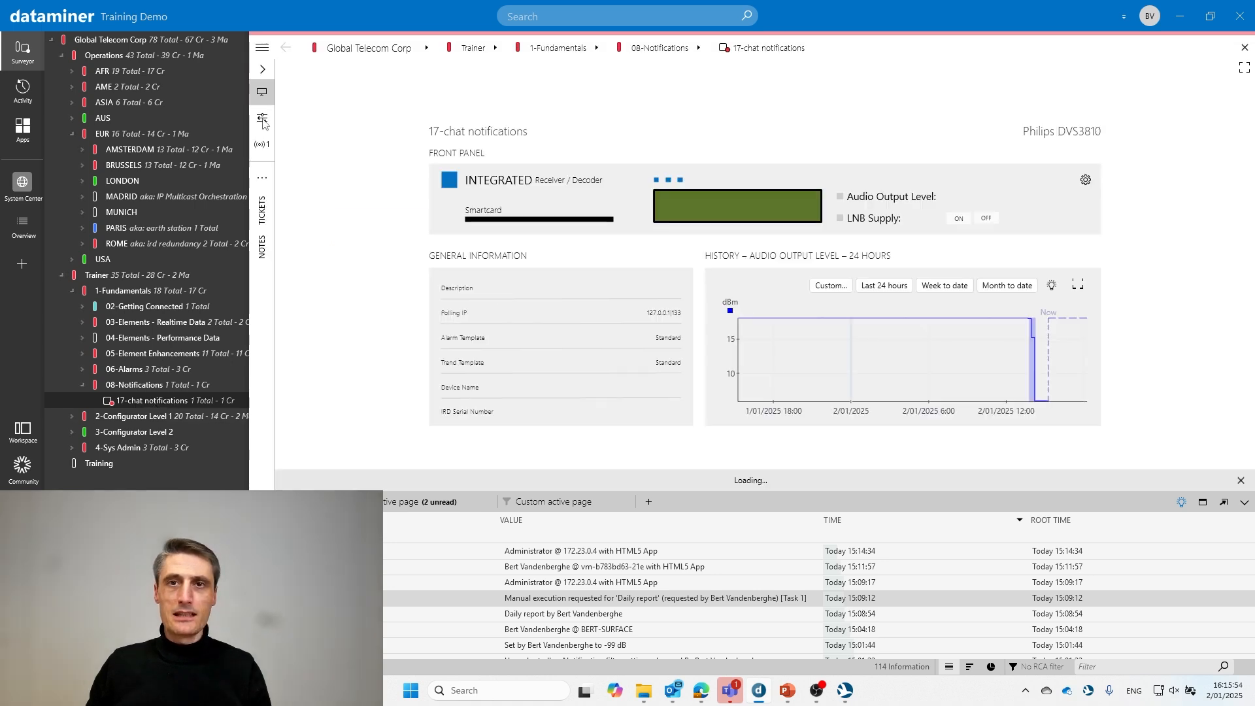
pyautogui.click(730, 217)
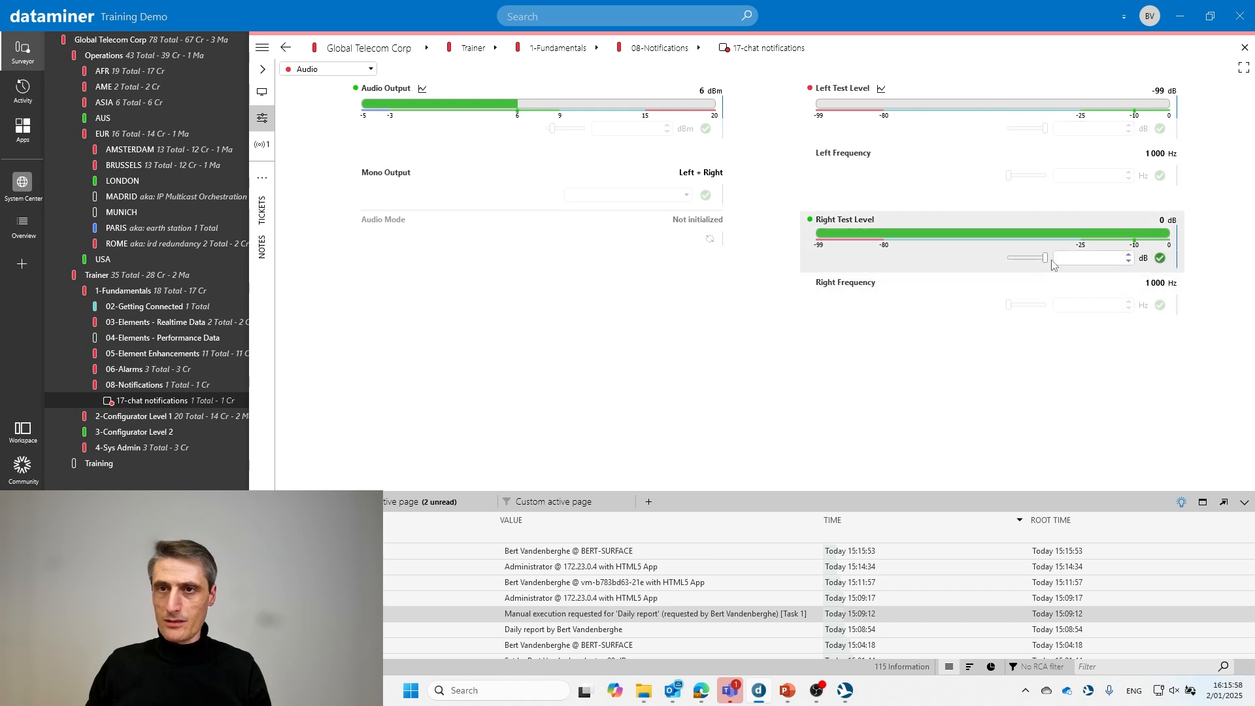
pyautogui.moveTo(1046, 258); pyautogui.dragTo(1011, 258)
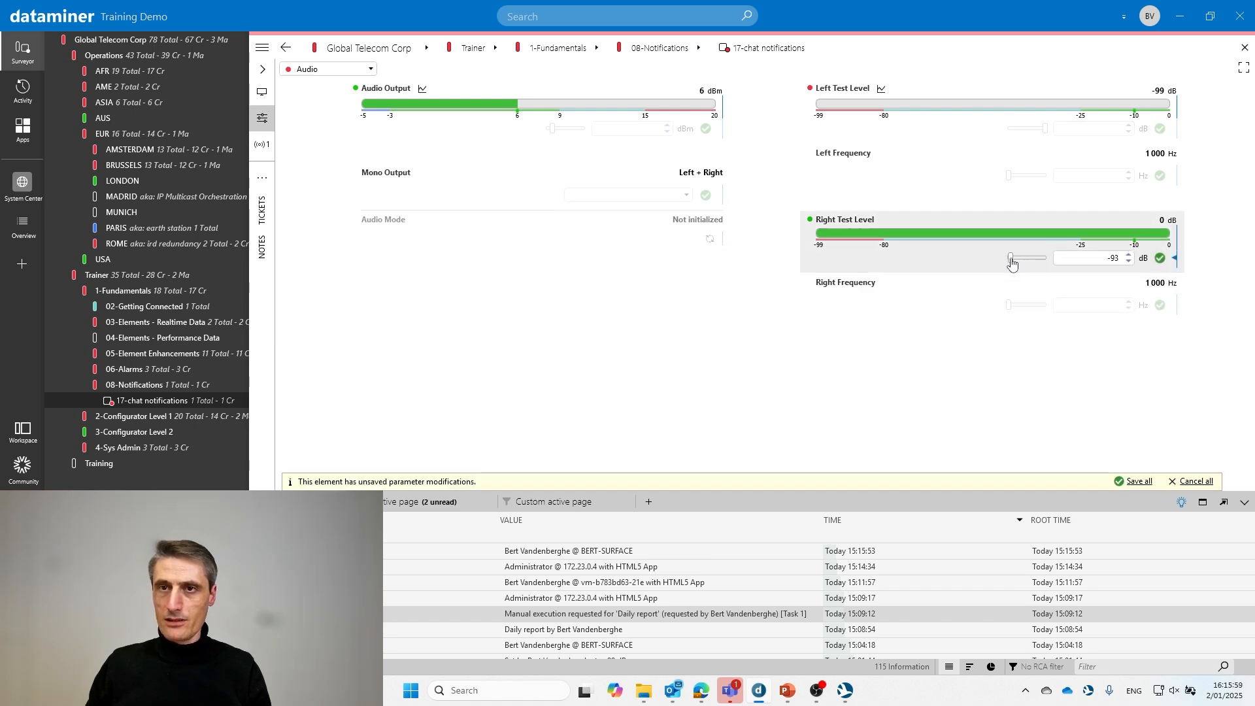
pyautogui.click(1159, 259)
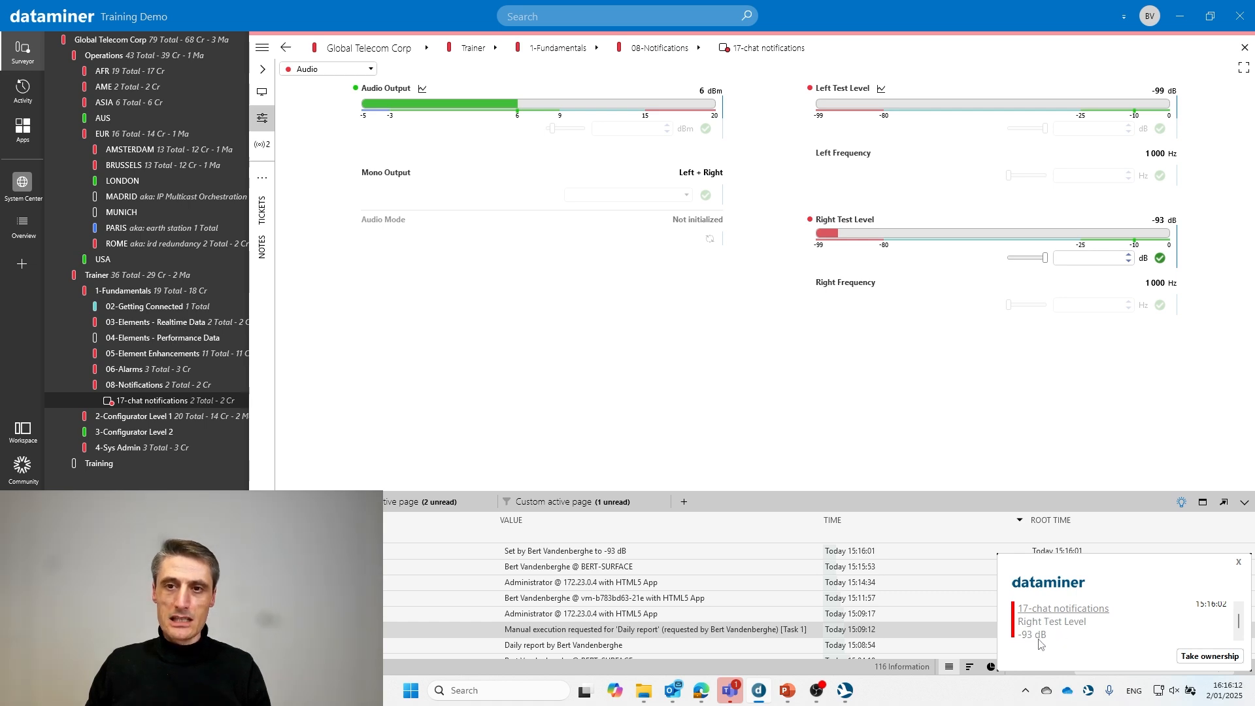
# - Dismiss the Right Test Level alarm popup and bring up the Skyline Alerter window
pyautogui.scroll(1, 1215, 623)
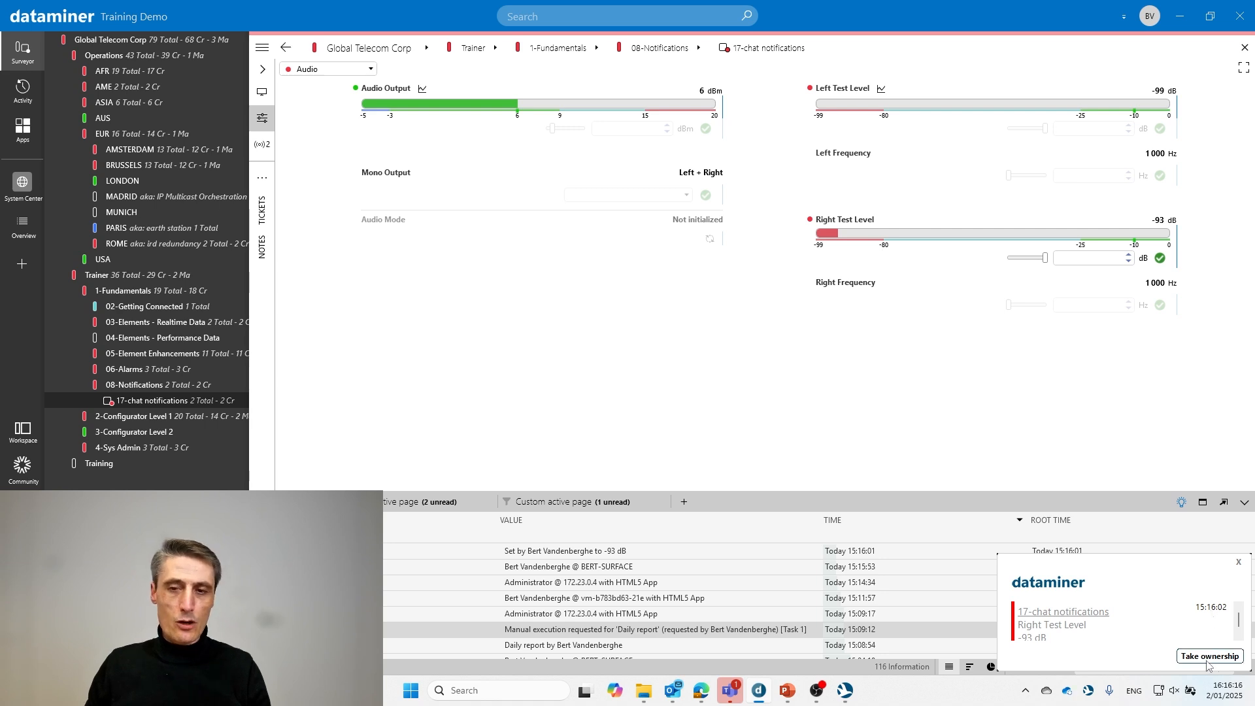
pyautogui.click(1238, 562)
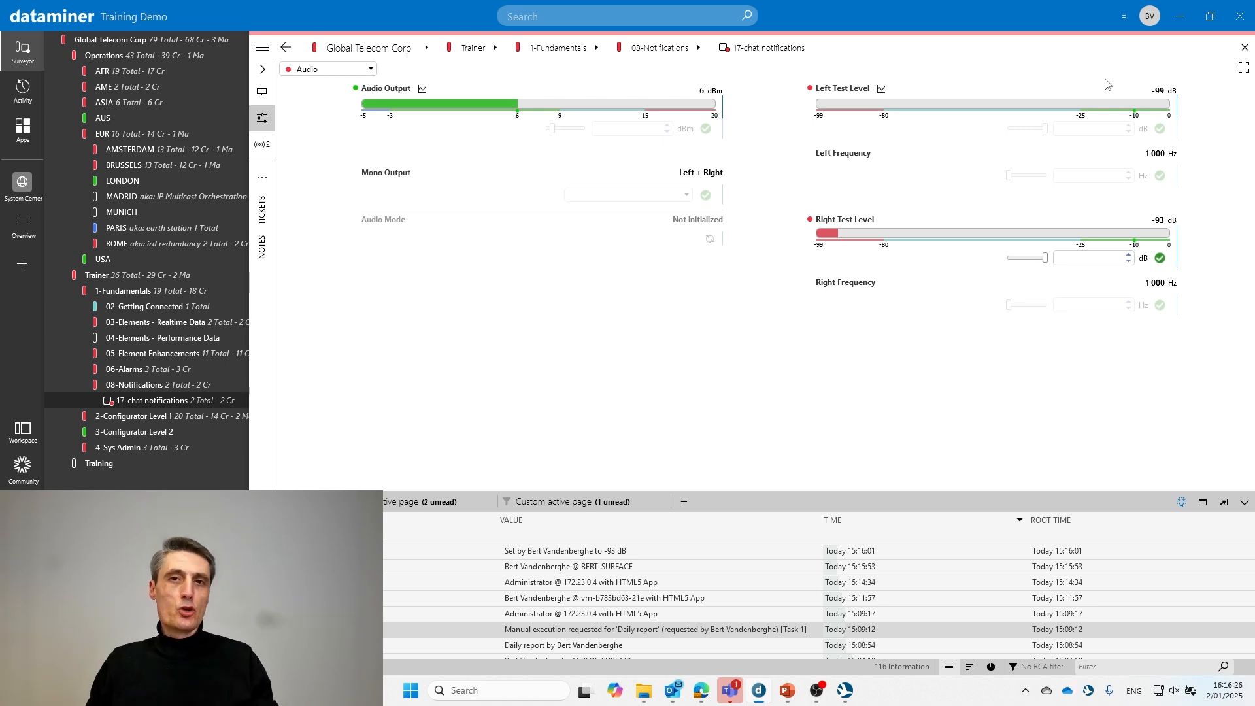
pyautogui.click(1090, 691)
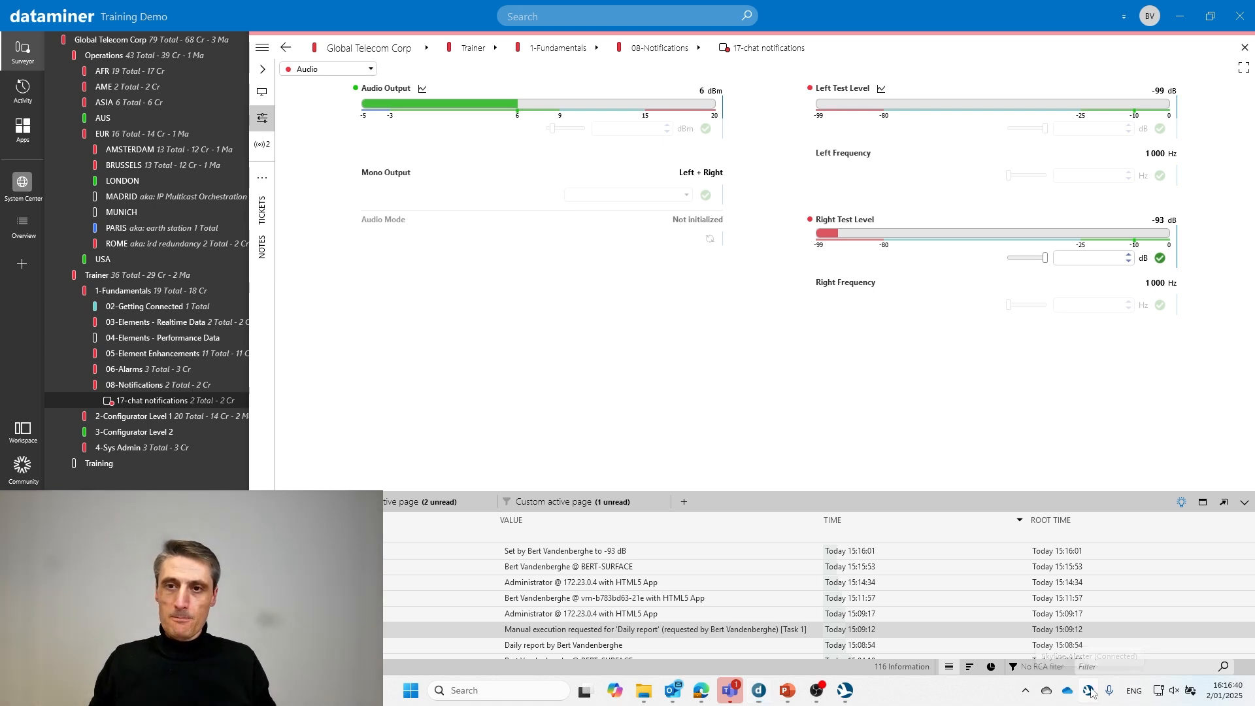
# - Turn on notification sounds in Alerter options and add a rule for the Notifications Criticals filter
pyautogui.click(817, 132)
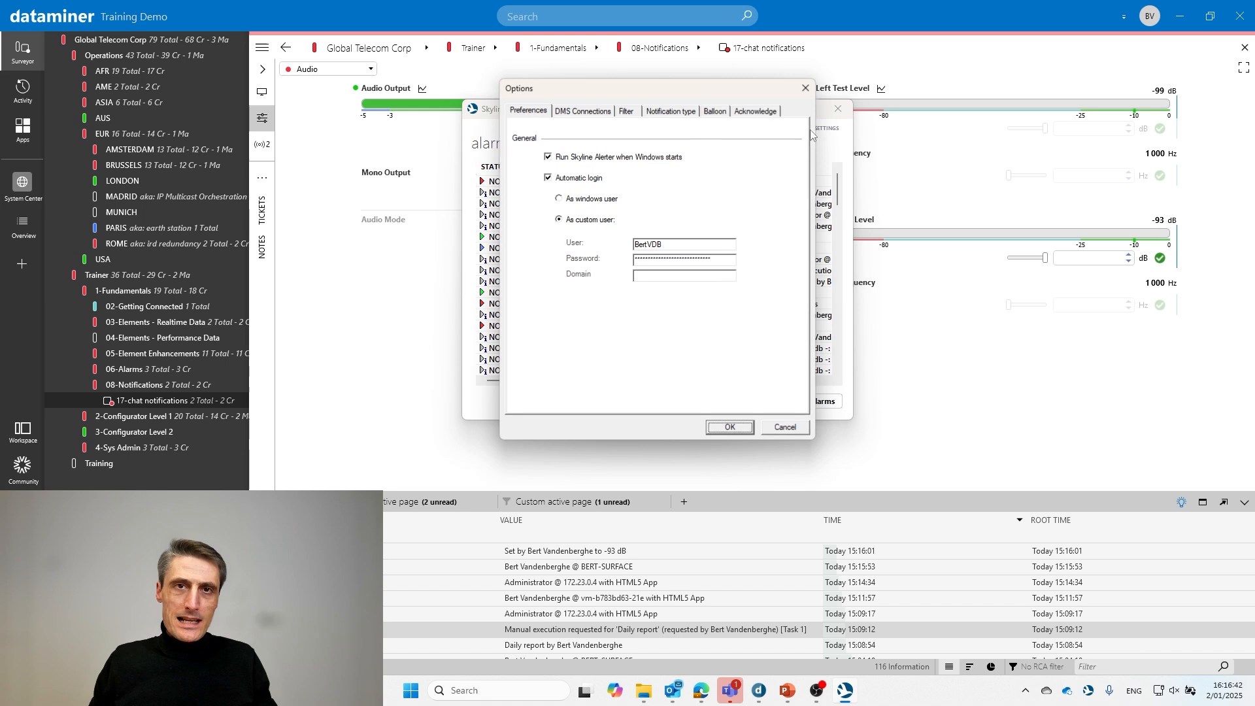
pyautogui.click(627, 113)
pyautogui.click(675, 116)
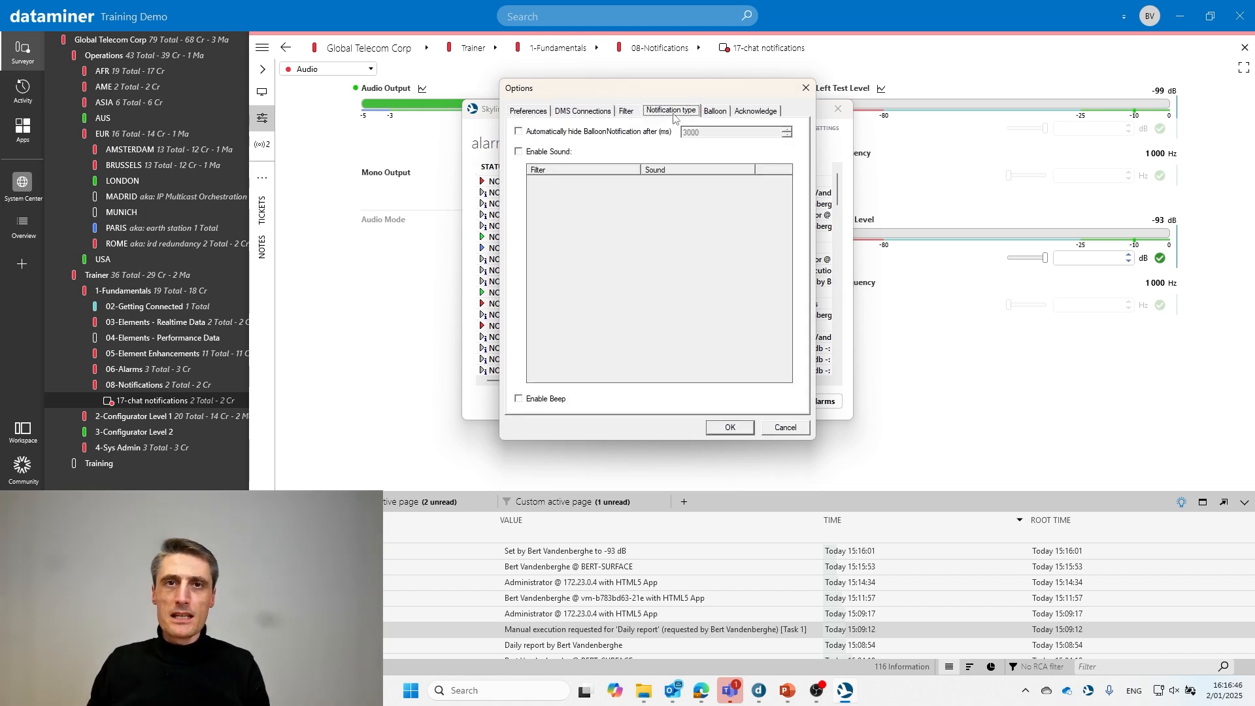
pyautogui.click(520, 153)
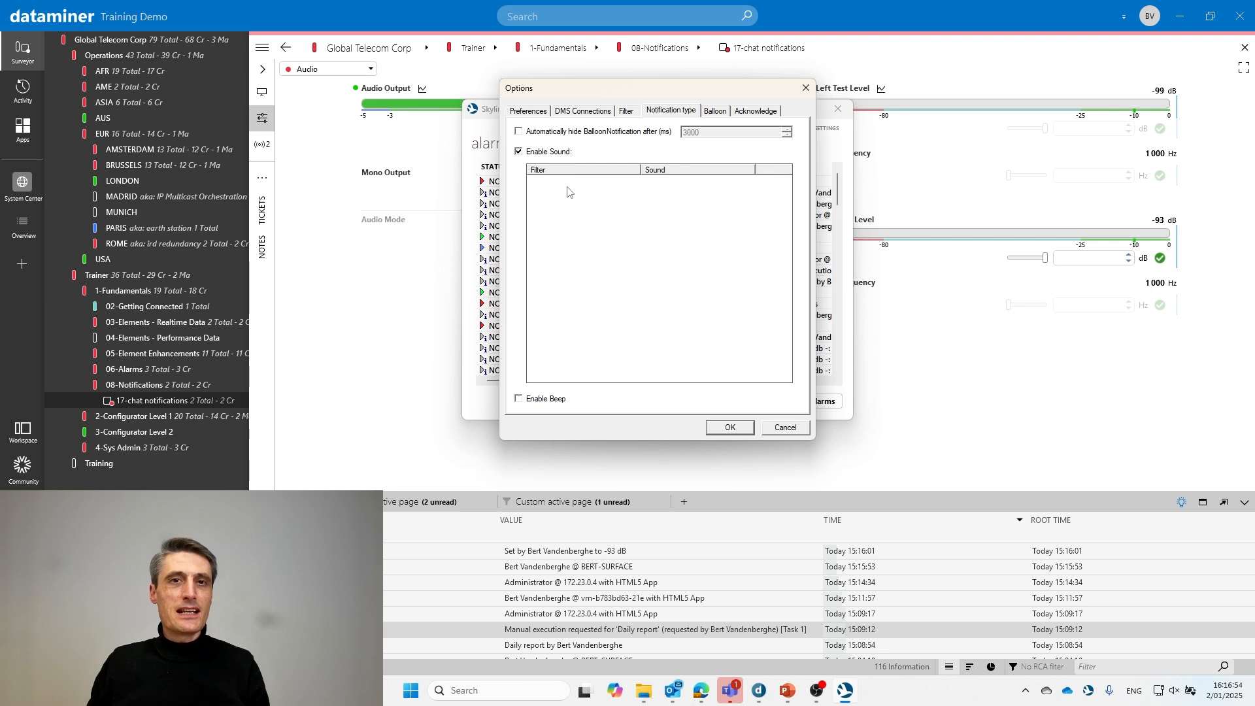
pyautogui.rightClick(568, 189)
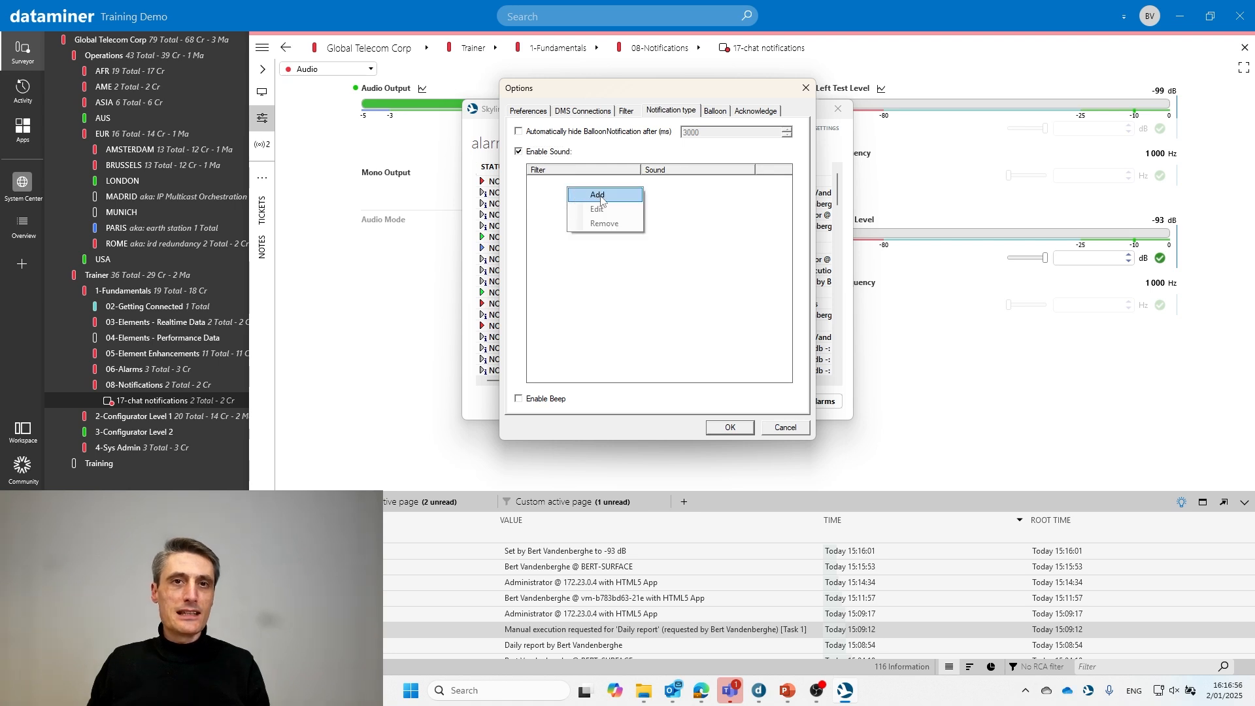
pyautogui.click(602, 198)
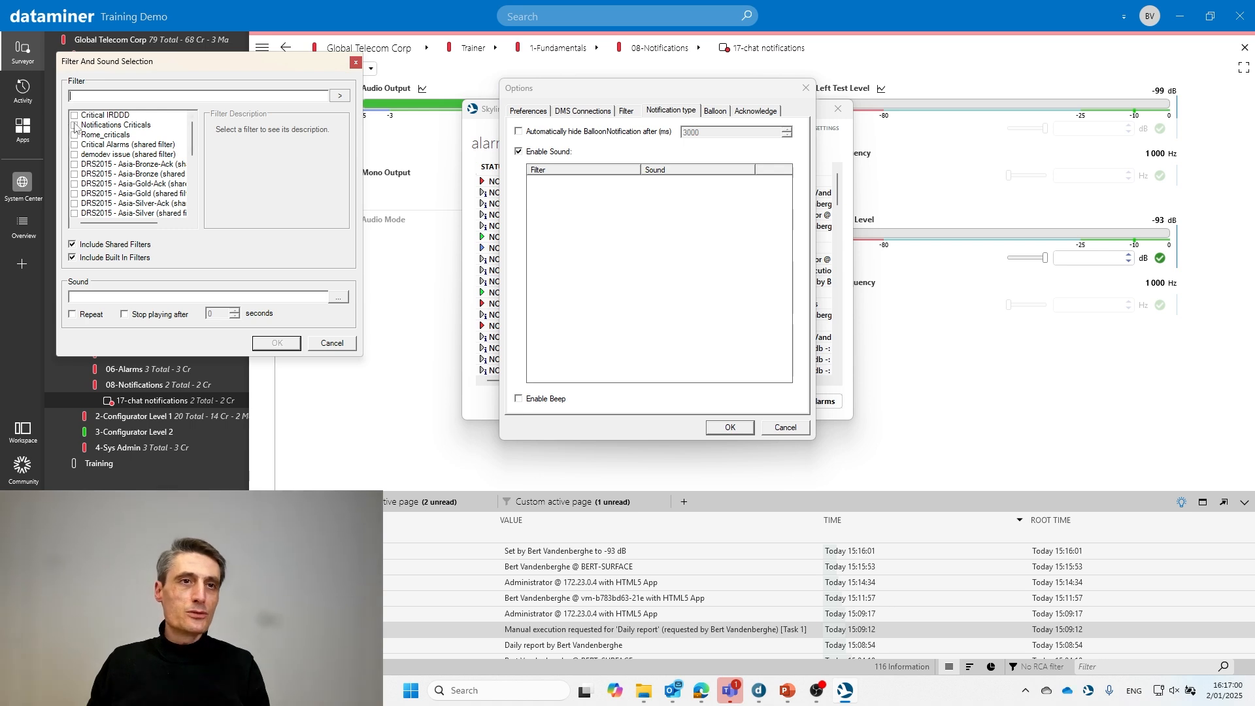
pyautogui.click(74, 126)
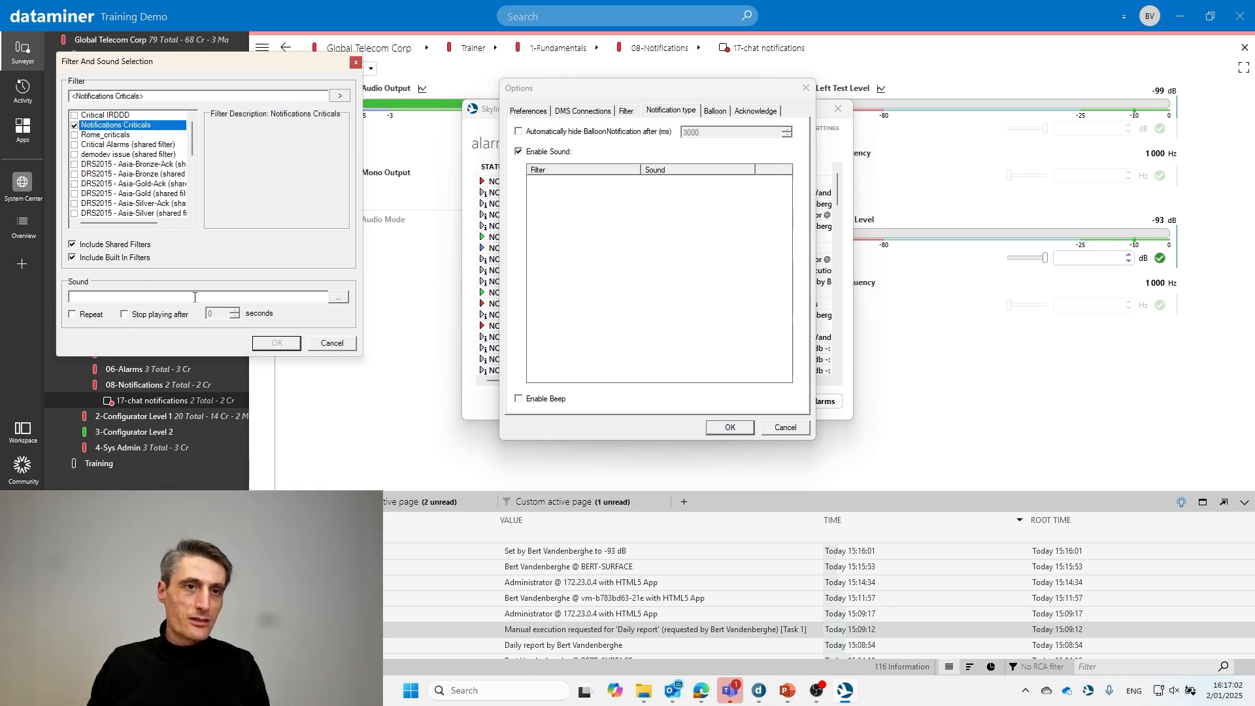
# - Browse for the rule's sound file in the C:\Windows\Media folder
pyautogui.click(340, 300)
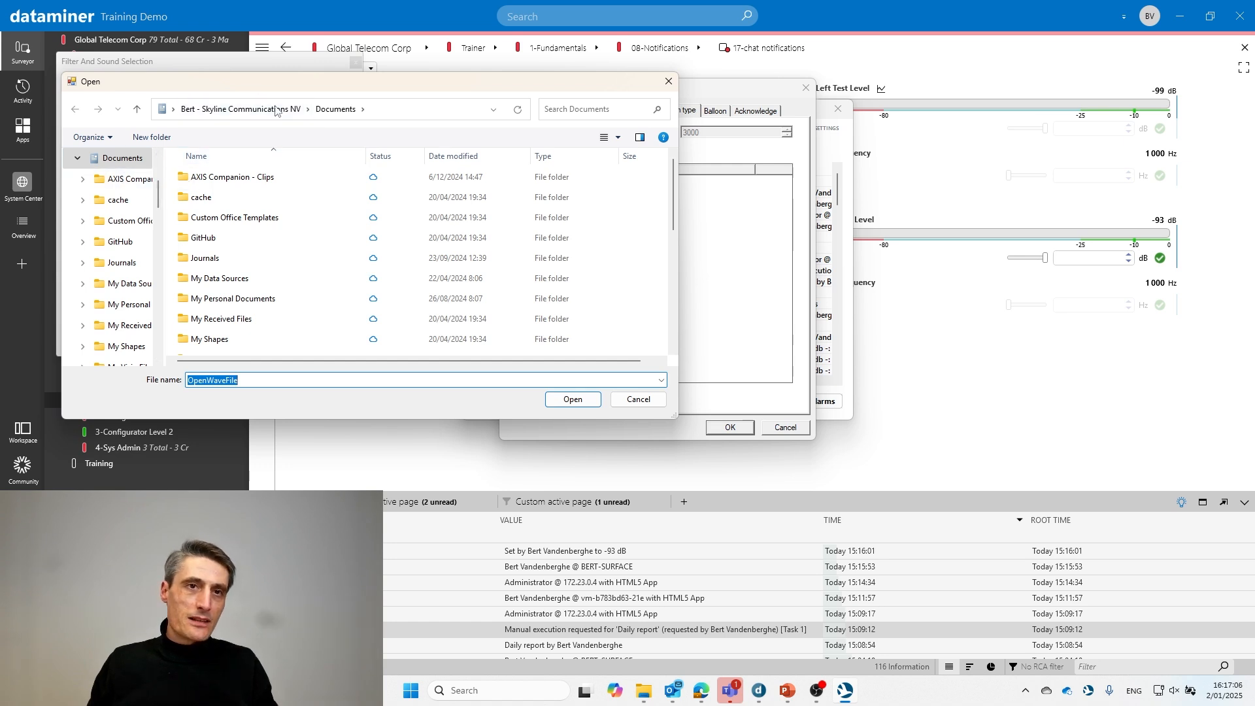
pyautogui.click(386, 114)
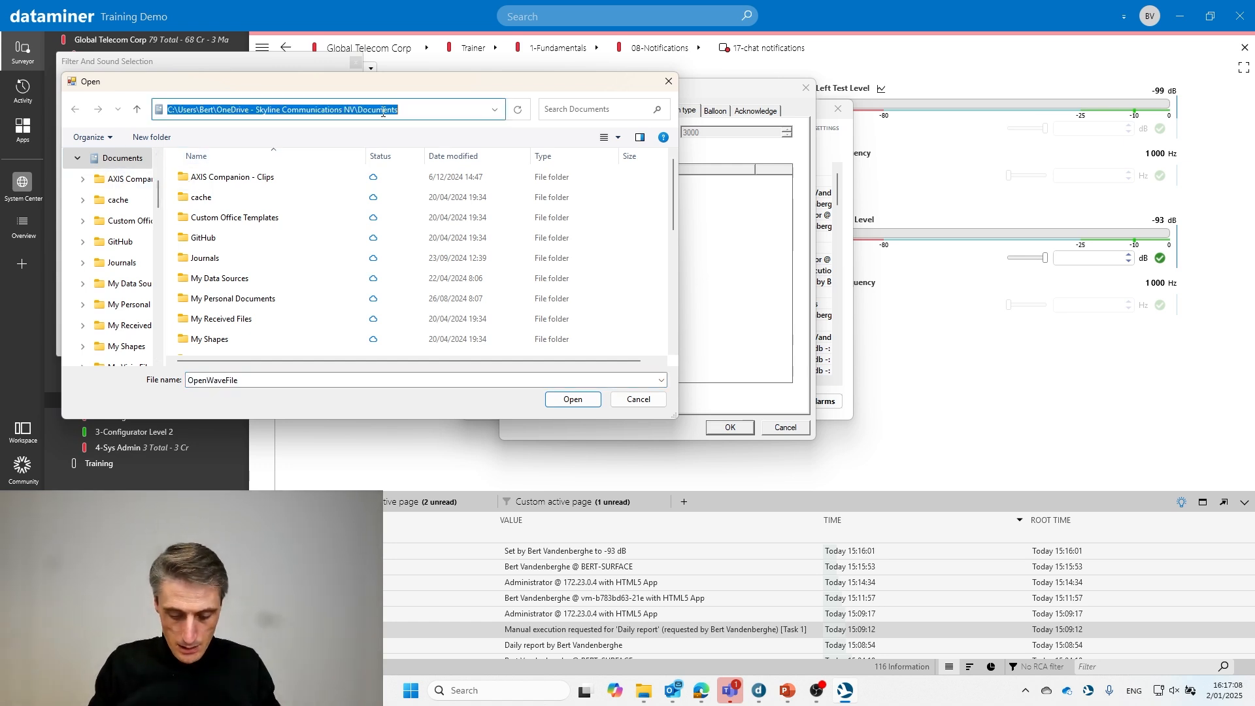
pyautogui.write('c:\\Windows')
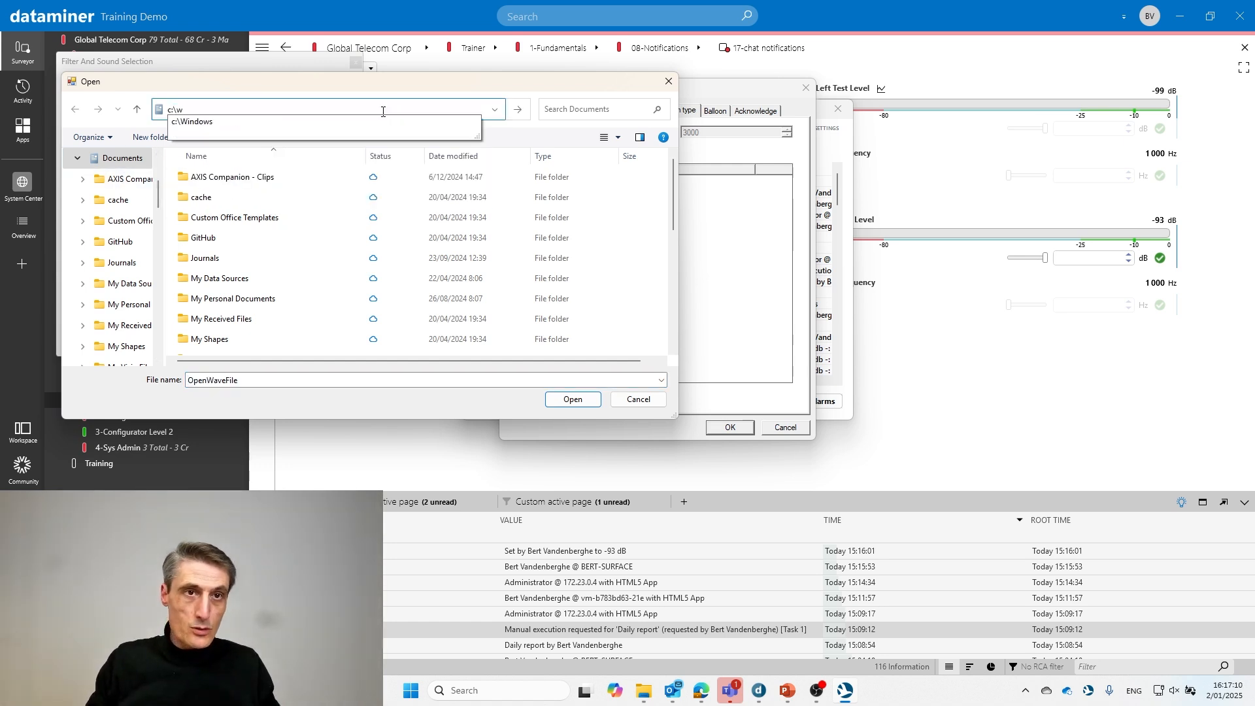
pyautogui.press('Return')
pyautogui.click(385, 112)
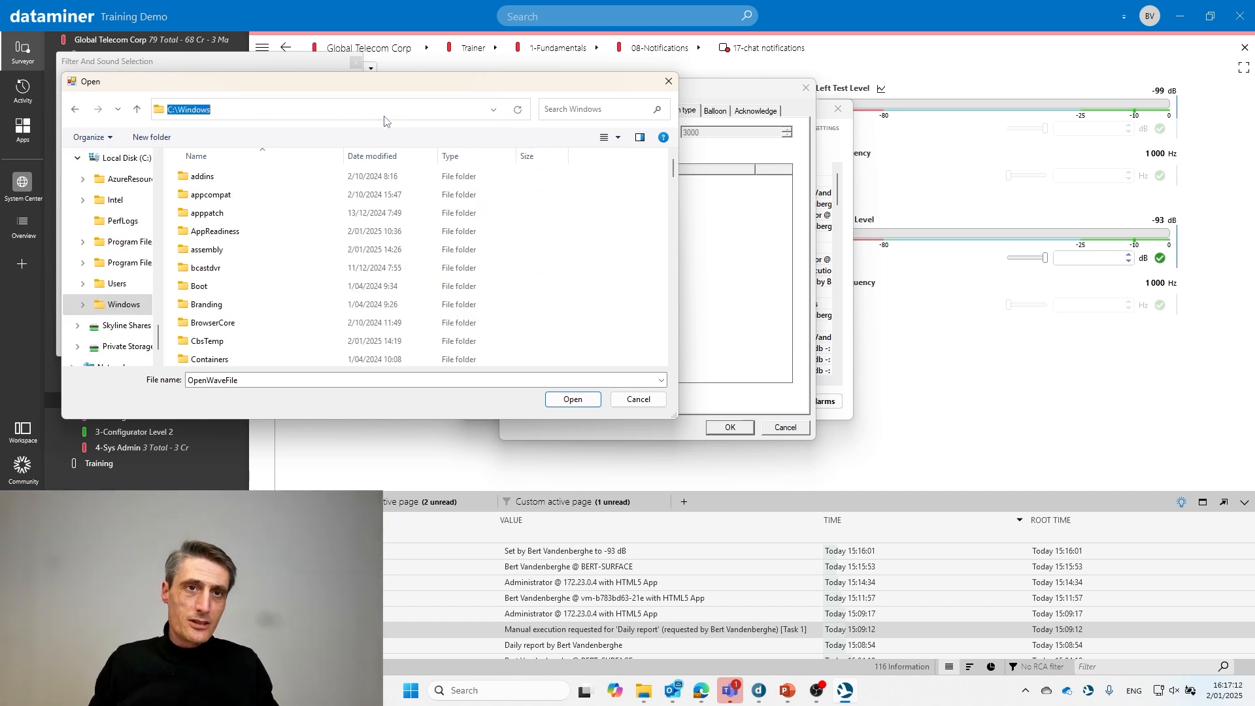
pyautogui.write('\\medi')
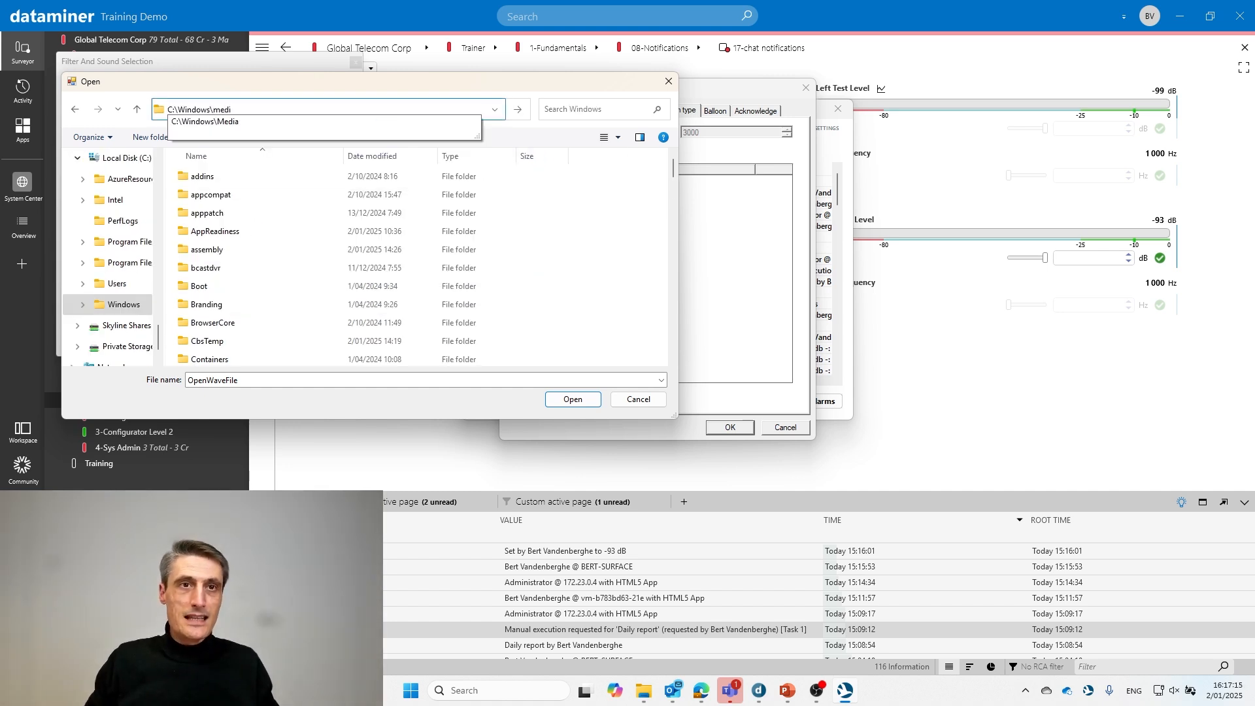
pyautogui.press('Down')
pyautogui.press('Return')
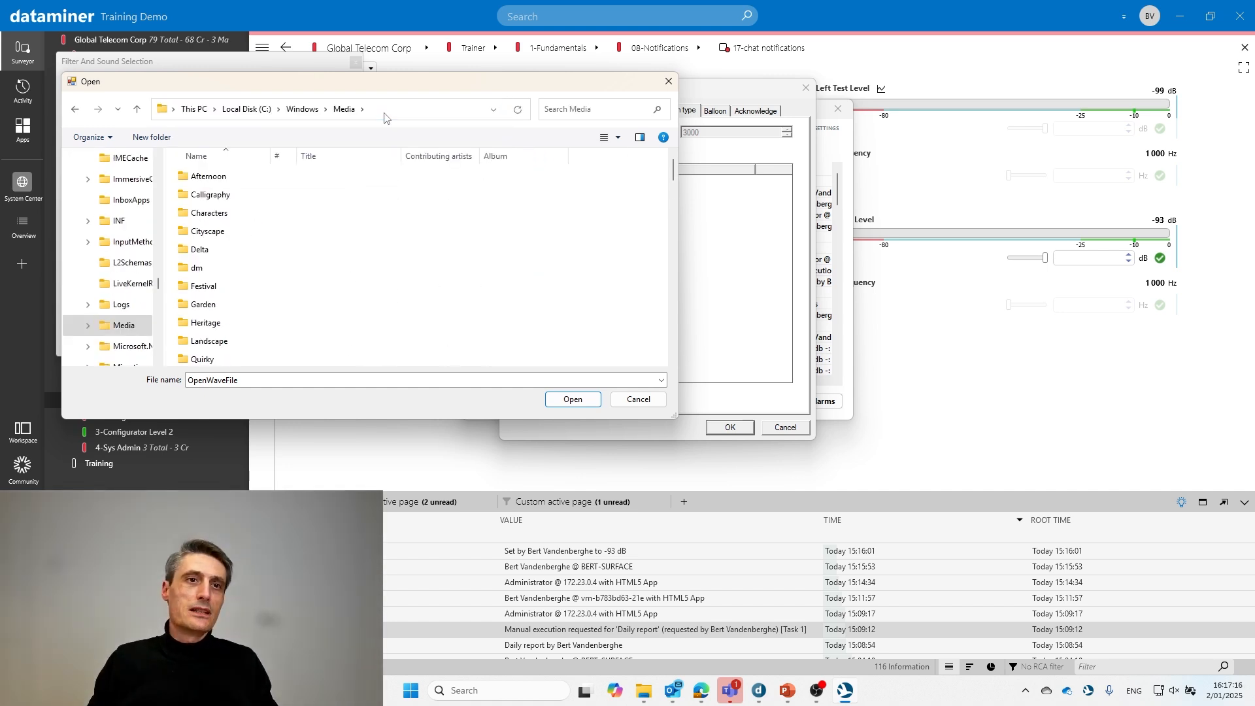
# - Choose Alarm01.wav as the rule's sound, then save the rule and the Alerter options
pyautogui.scroll(-3, 340, 219)
pyautogui.click(243, 288)
pyautogui.click(572, 404)
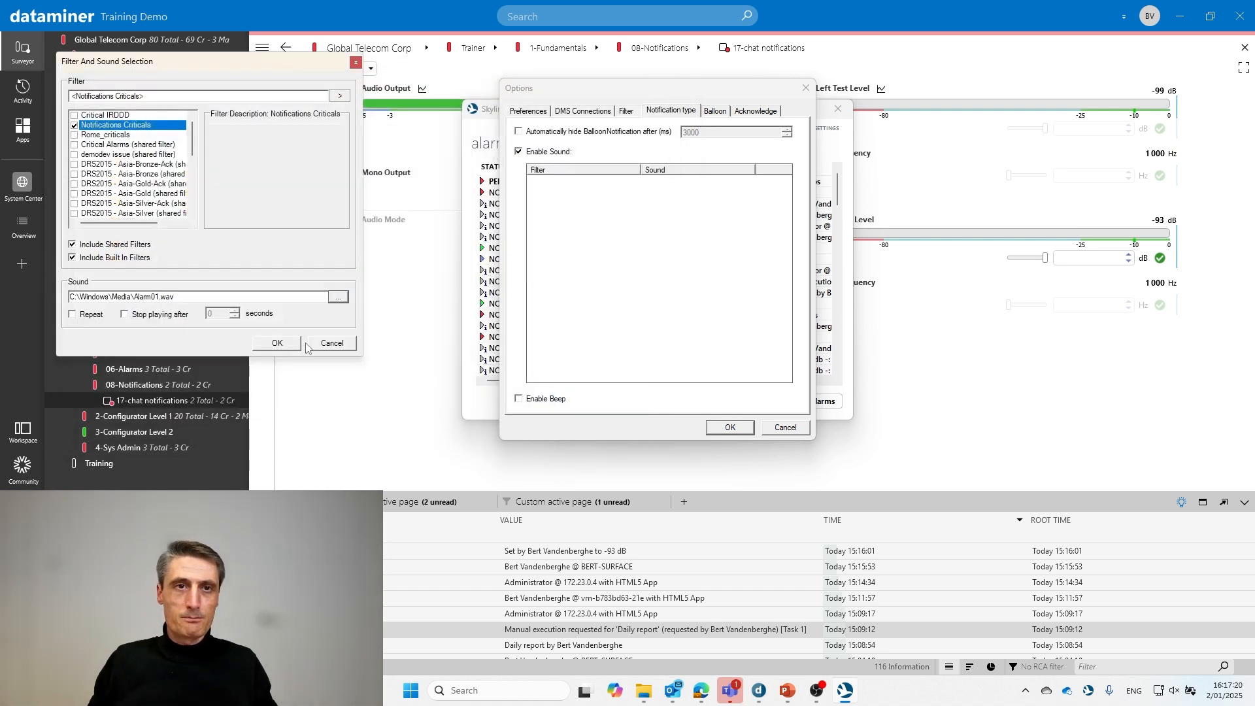
pyautogui.click(266, 344)
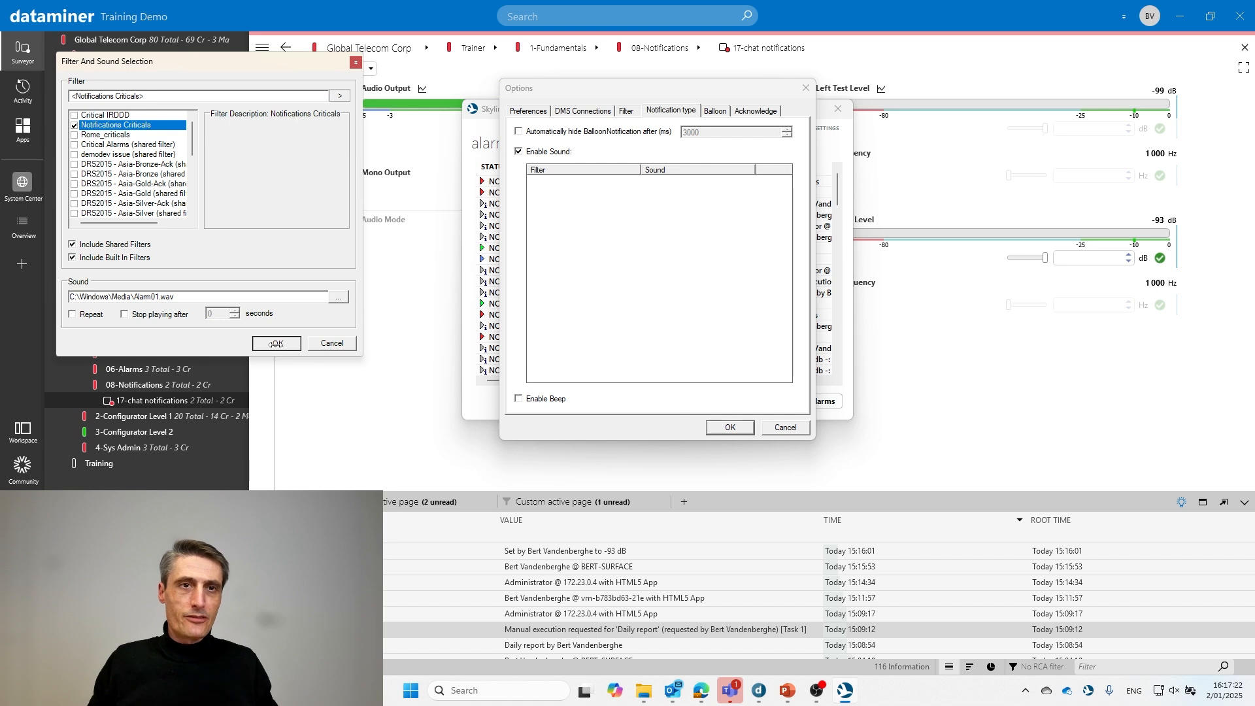
pyautogui.click(725, 433)
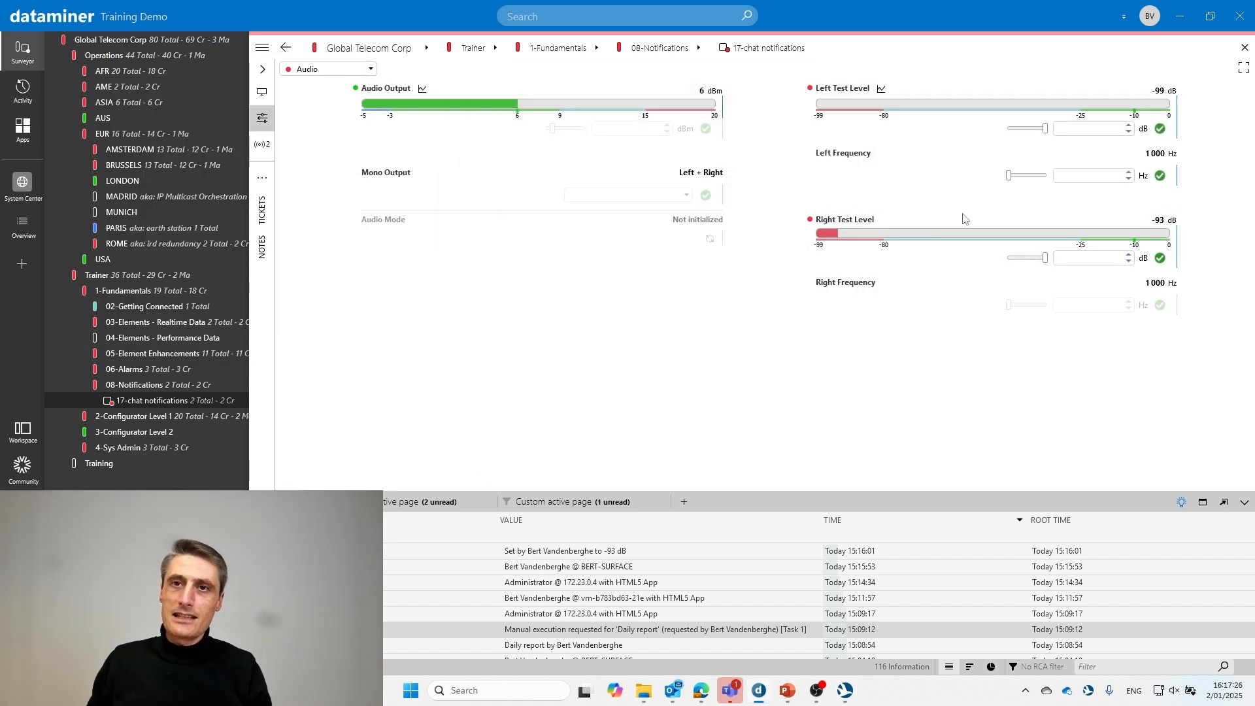
# - Enter 6 dB as the Right Test Level and decline clamping it to 0 dB
pyautogui.write('6')
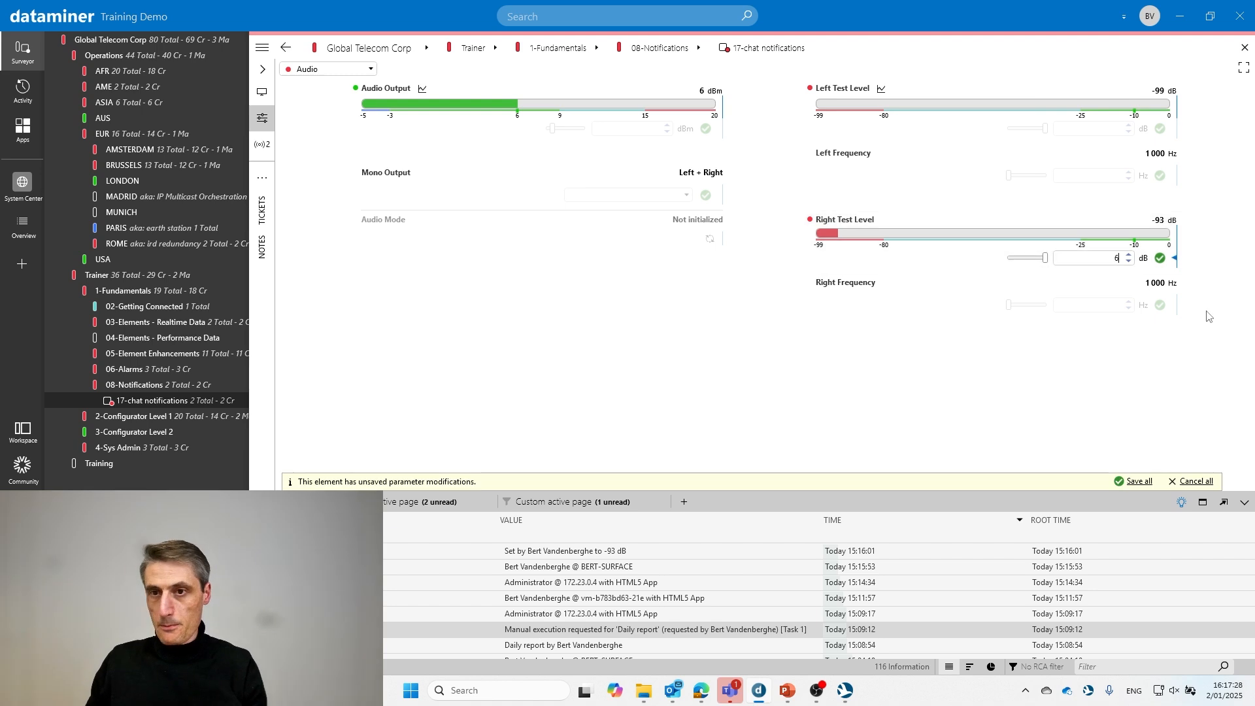
pyautogui.press('Return')
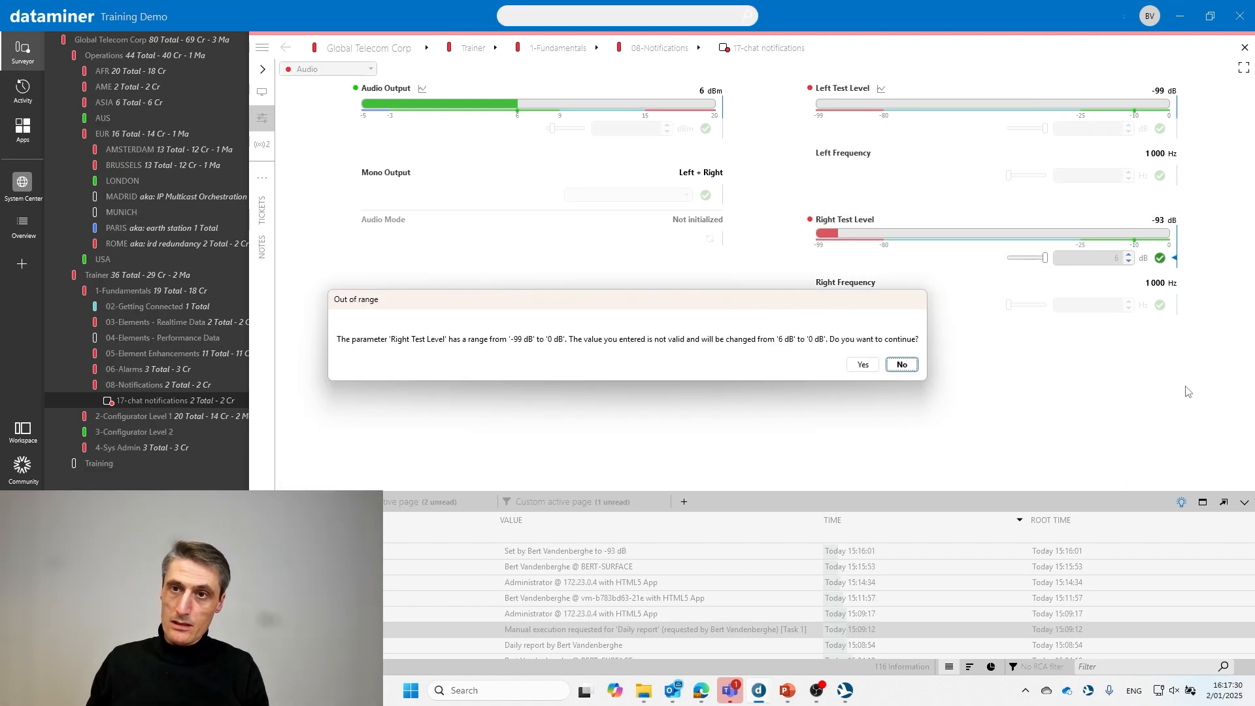
pyautogui.click(890, 370)
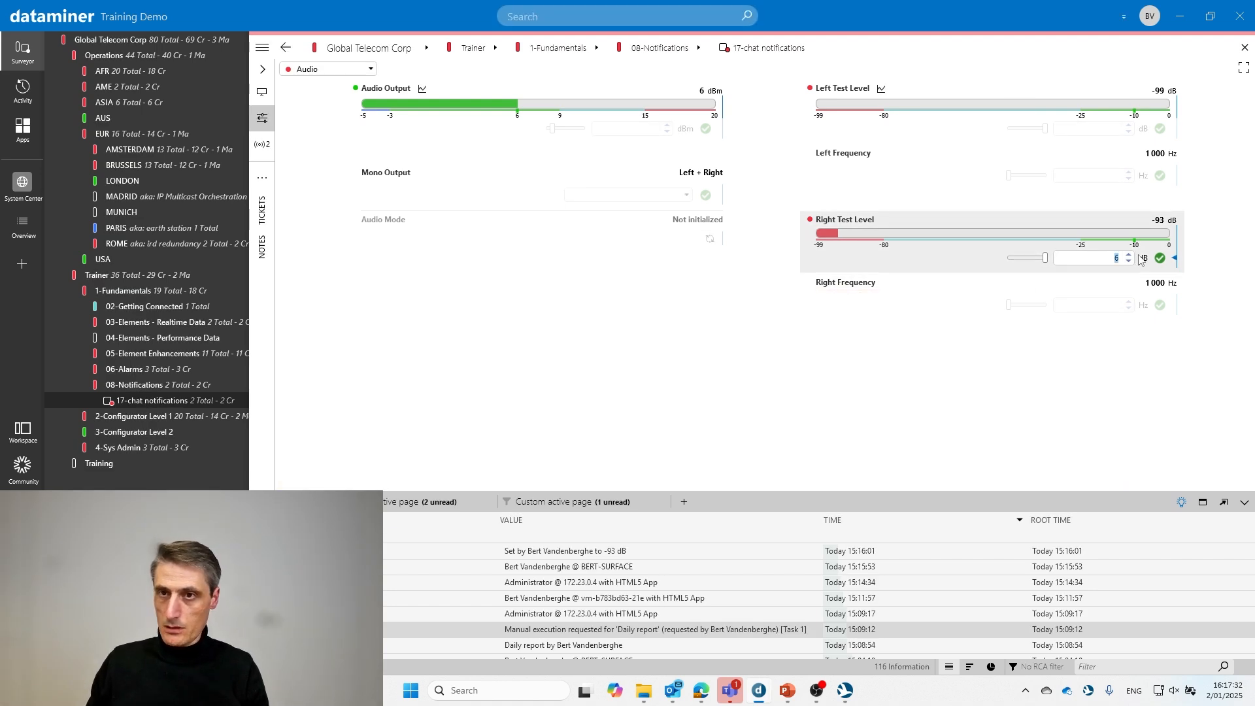
pyautogui.press('Escape')
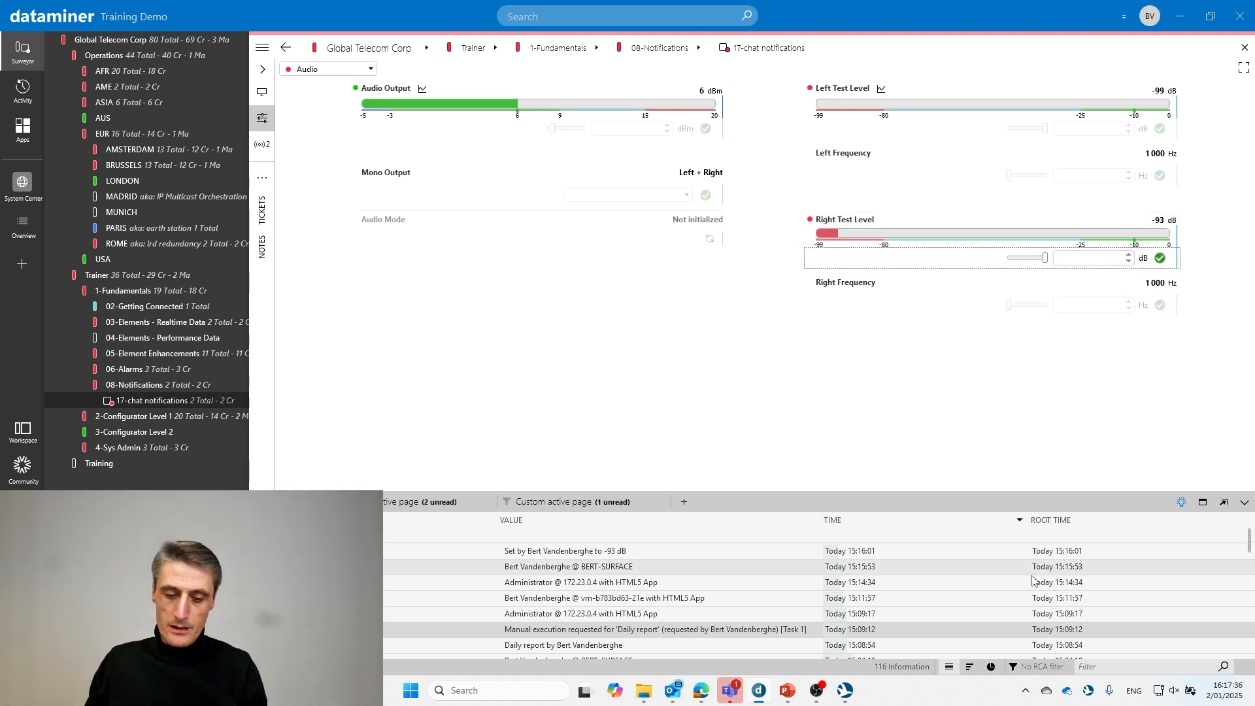
# - Set the Right Test Level slider to -99 dB, apply it, and dismiss the alarm pop-up
pyautogui.press('XF86AudioRaiseVolume')
pyautogui.press('XF86AudioRaiseVolume')
pyautogui.press('XF86AudioRaiseVolume')
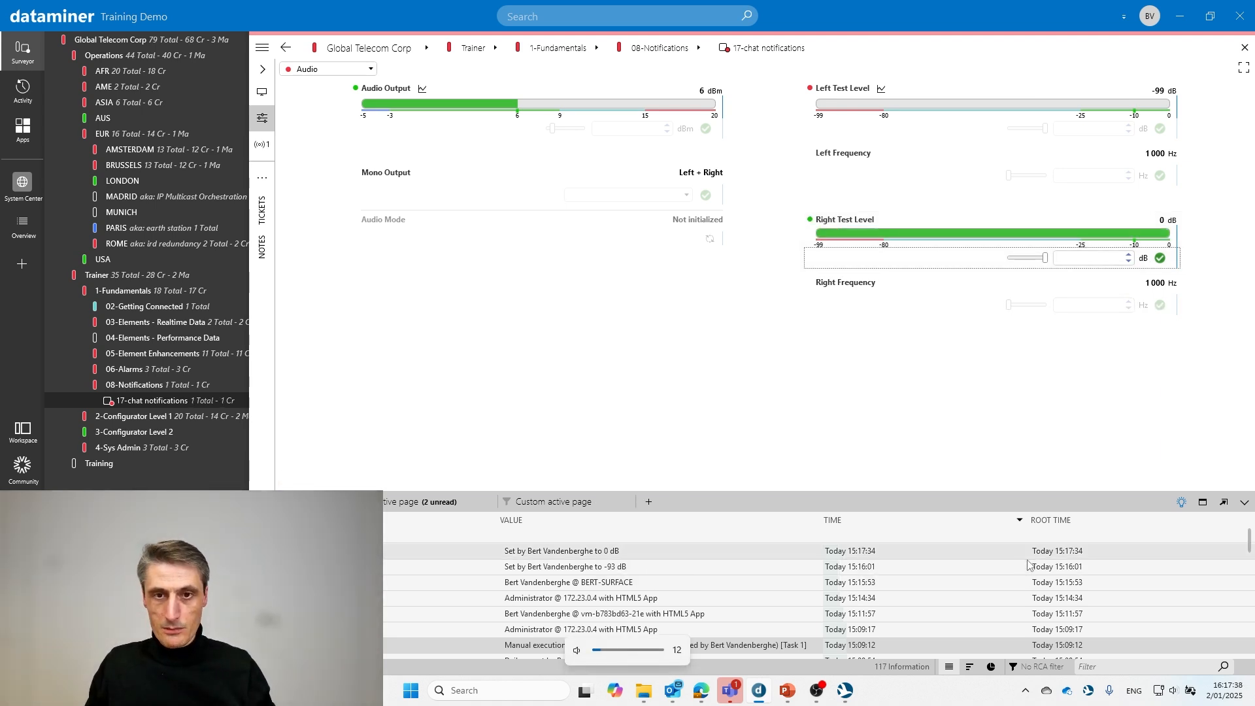
pyautogui.press('XF86AudioRaiseVolume')
pyautogui.press('XF86AudioRaiseVolume')
pyautogui.press('XF86AudioRaiseVolume')
pyautogui.press('XF86AudioRaiseVolume')
pyautogui.press('XF86AudioRaiseVolume')
pyautogui.press('XF86AudioRaiseVolume')
pyautogui.press('XF86AudioRaiseVolume')
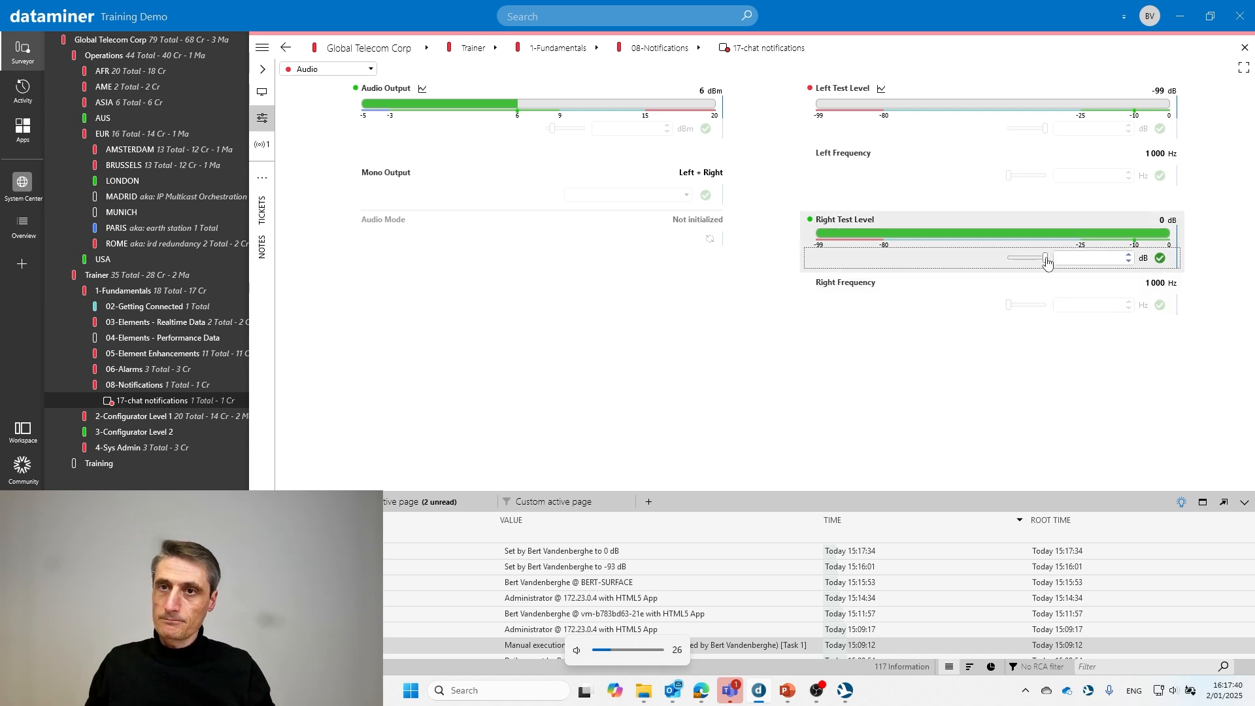
pyautogui.moveTo(1045, 259); pyautogui.dragTo(998, 263)
pyautogui.click(1158, 260)
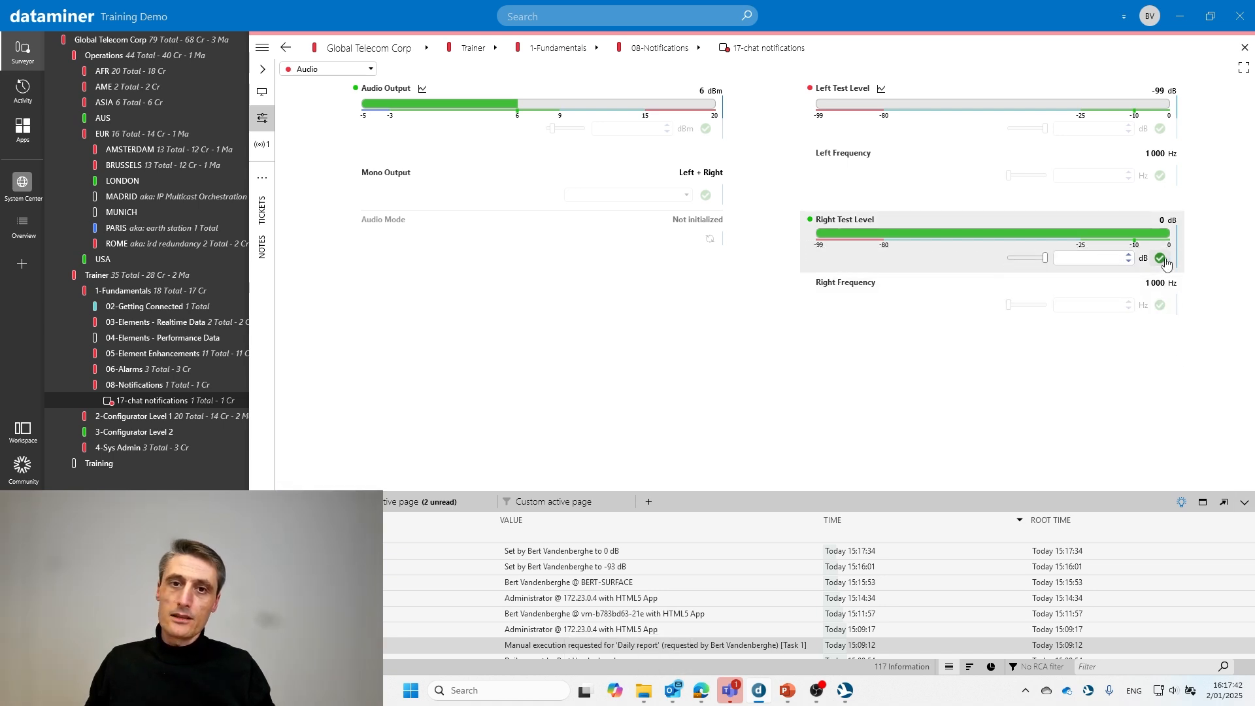
pyautogui.press('XF86AudioRaiseVolume')
pyautogui.press('XF86AudioRaiseVolume')
pyautogui.press('XF86AudioRaiseVolume')
pyautogui.press('XF86AudioRaiseVolume')
pyautogui.press('XF86AudioRaiseVolume')
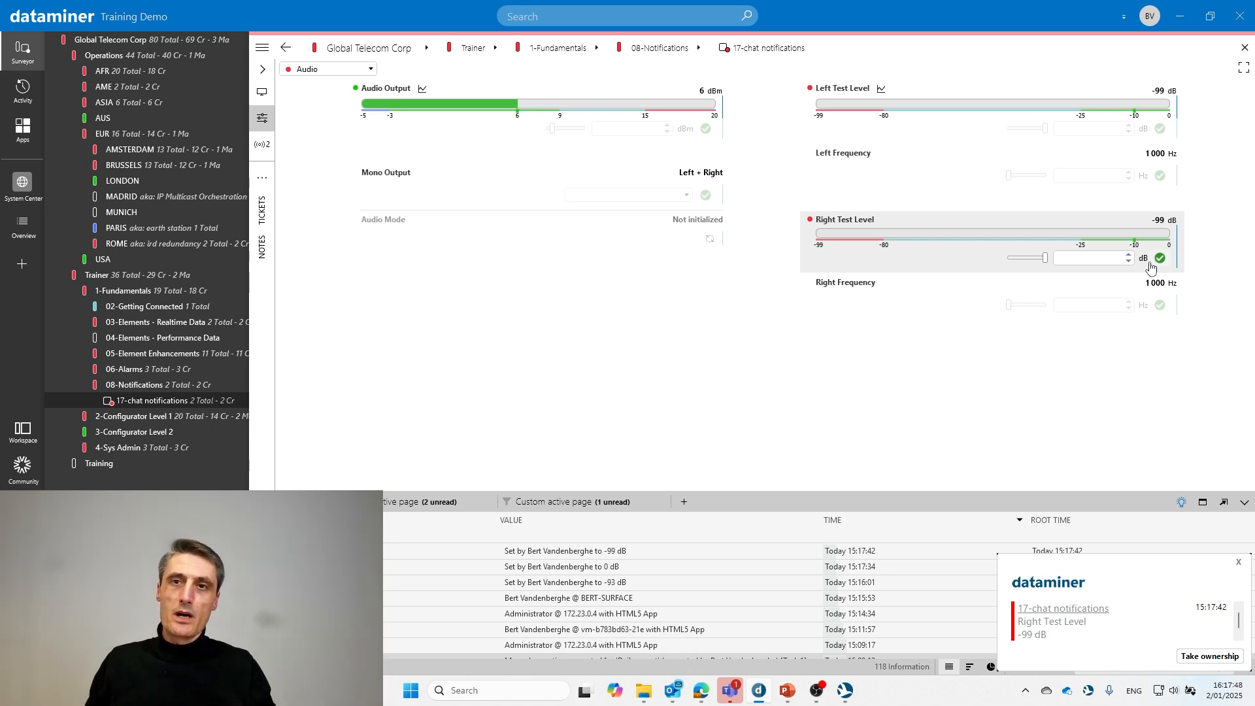
pyautogui.press('XF86AudioLowerVolume')
pyautogui.press('XF86AudioLowerVolume')
pyautogui.press('XF86AudioLowerVolume')
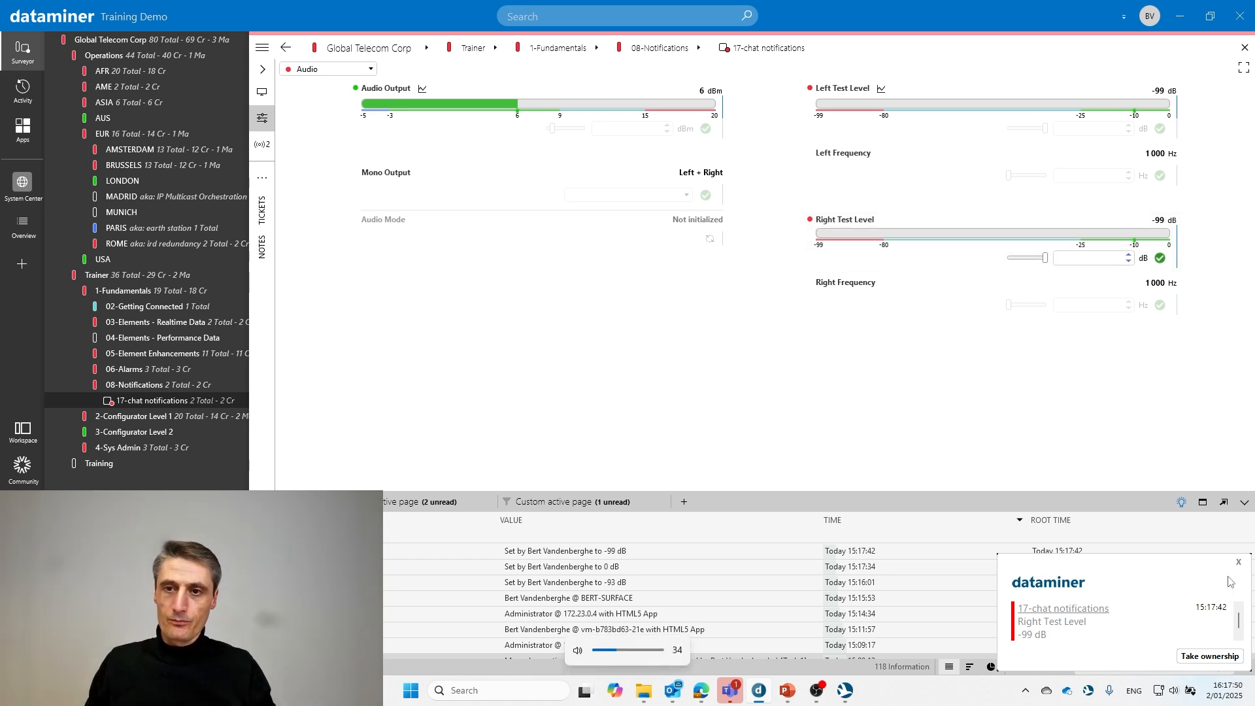
pyautogui.click(1240, 566)
pyautogui.press('XF86AudioLowerVolume')
pyautogui.press('XF86AudioLowerVolume')
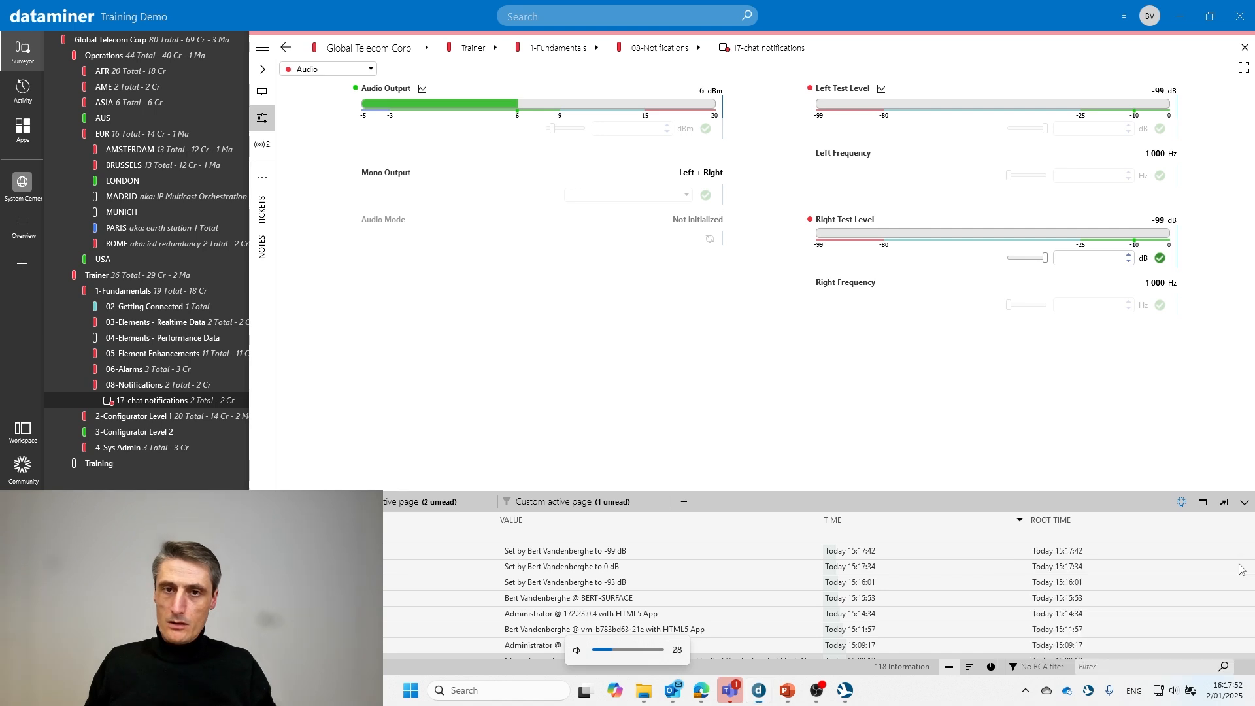
pyautogui.press('XF86AudioLowerVolume')
pyautogui.press('XF86AudioLowerVolume')
pyautogui.press('XF86AudioLowerVolume')
pyautogui.press('XF86AudioLowerVolume')
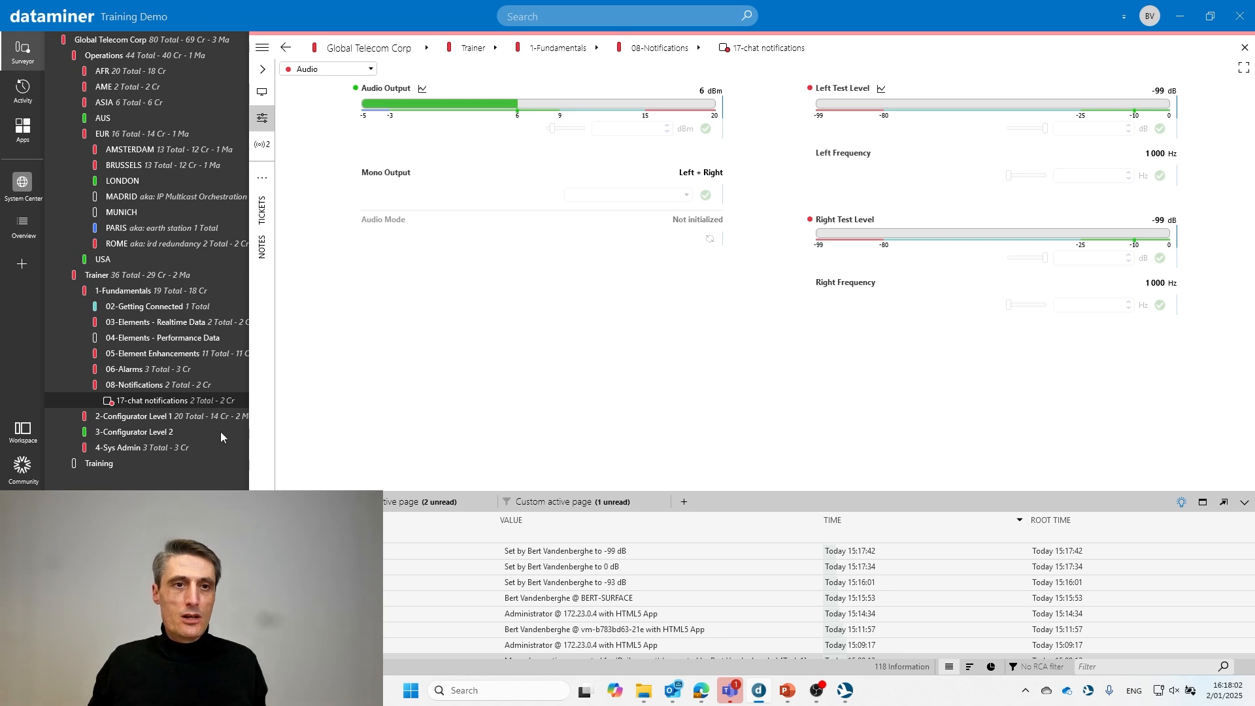
# - Switch the Alarm Console to show active alarms
pyautogui.click(66, 502)
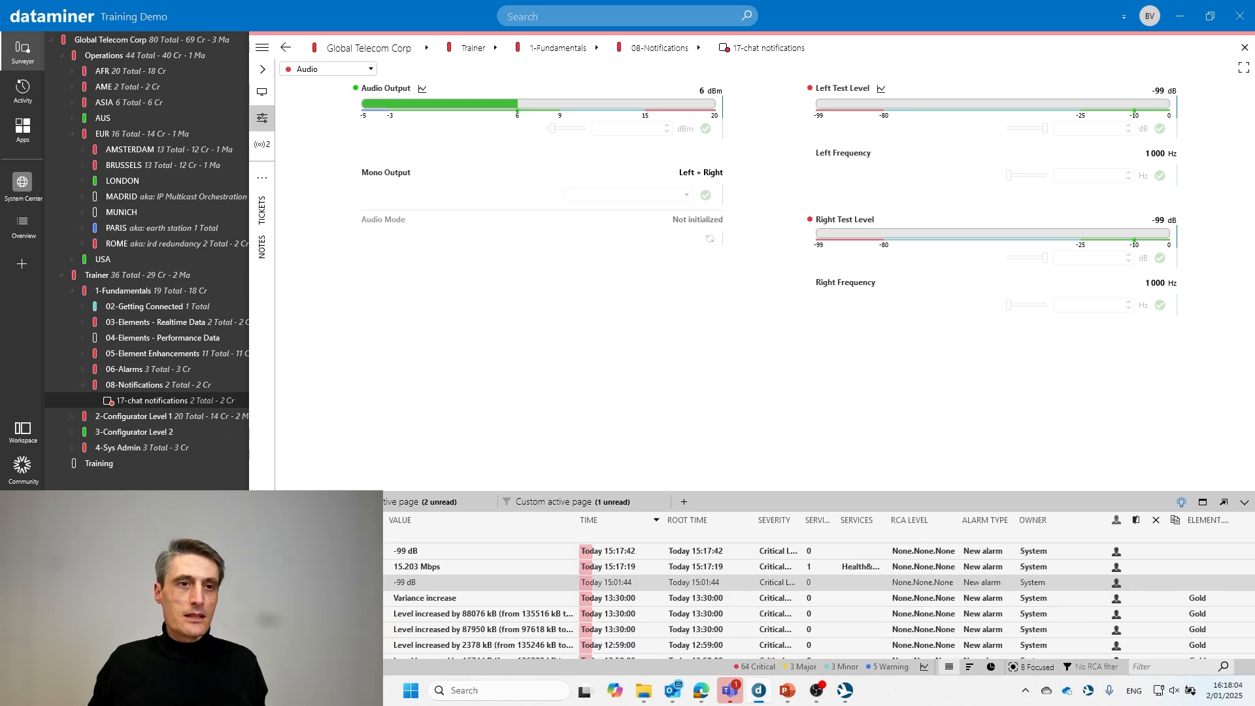
pyautogui.click(11, 502)
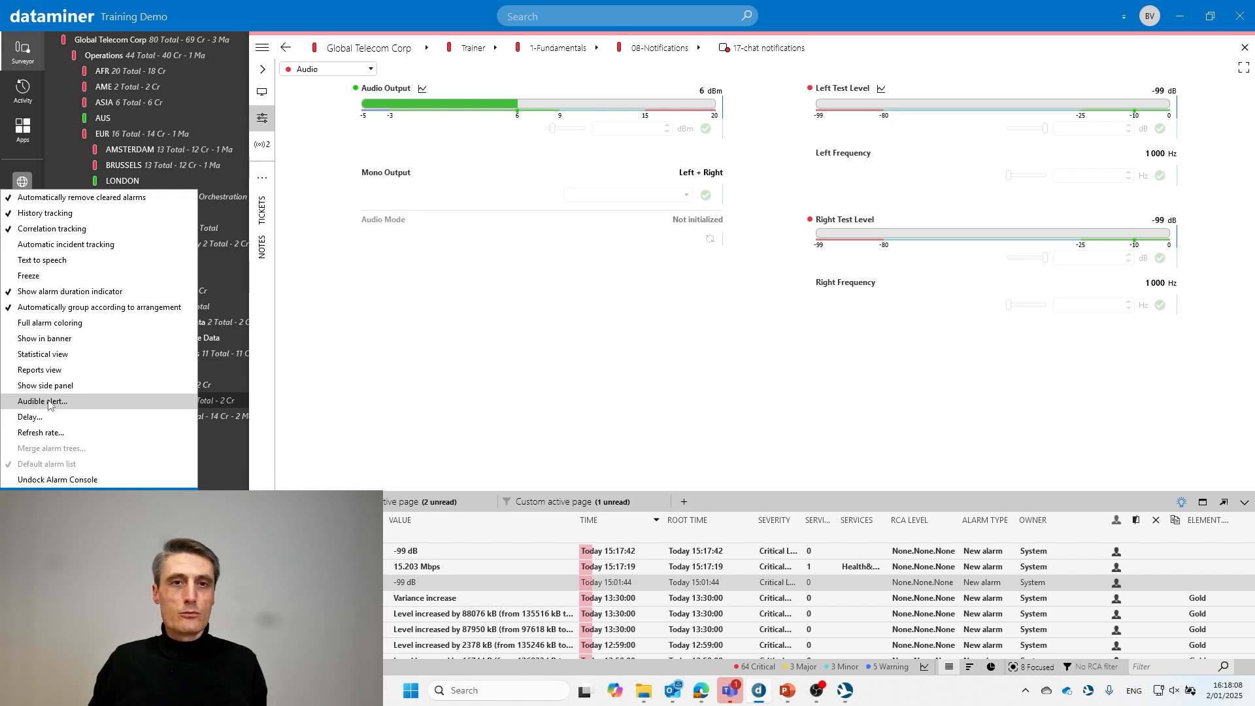
pyautogui.click(511, 383)
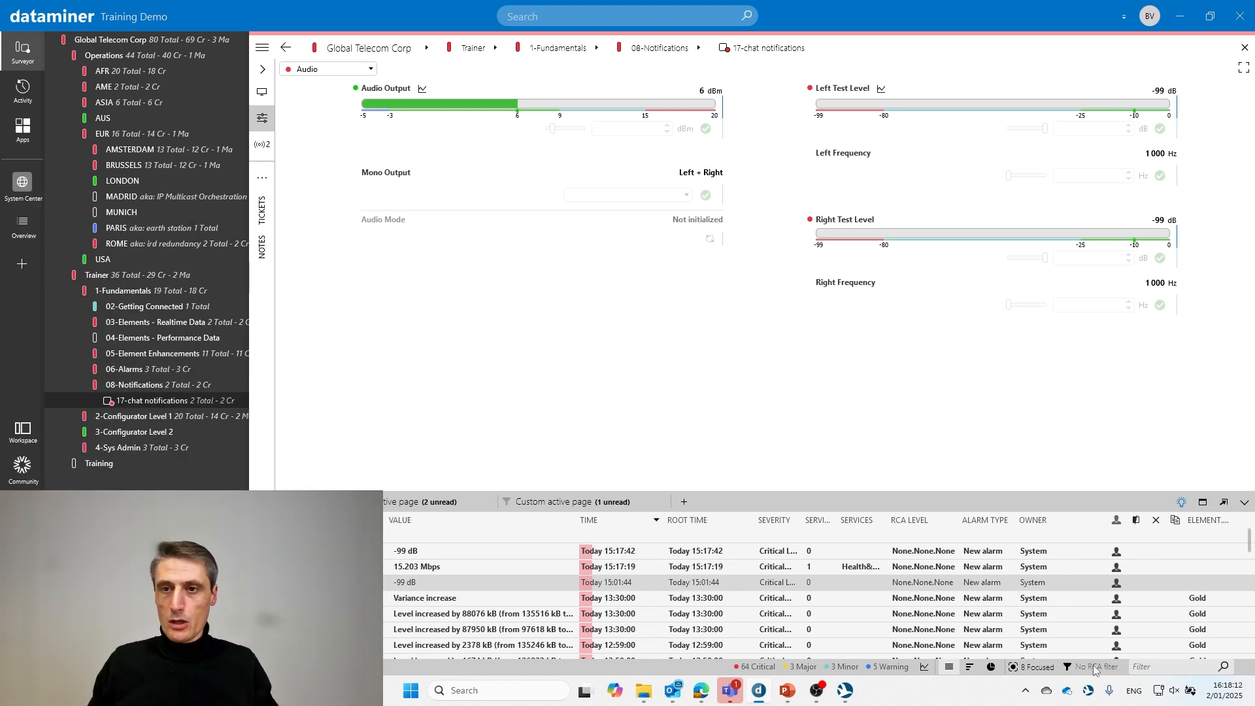
# - Review the Alerter settings' Notification type, Balloon and Acknowledge tabs, then close them
pyautogui.click(1091, 692)
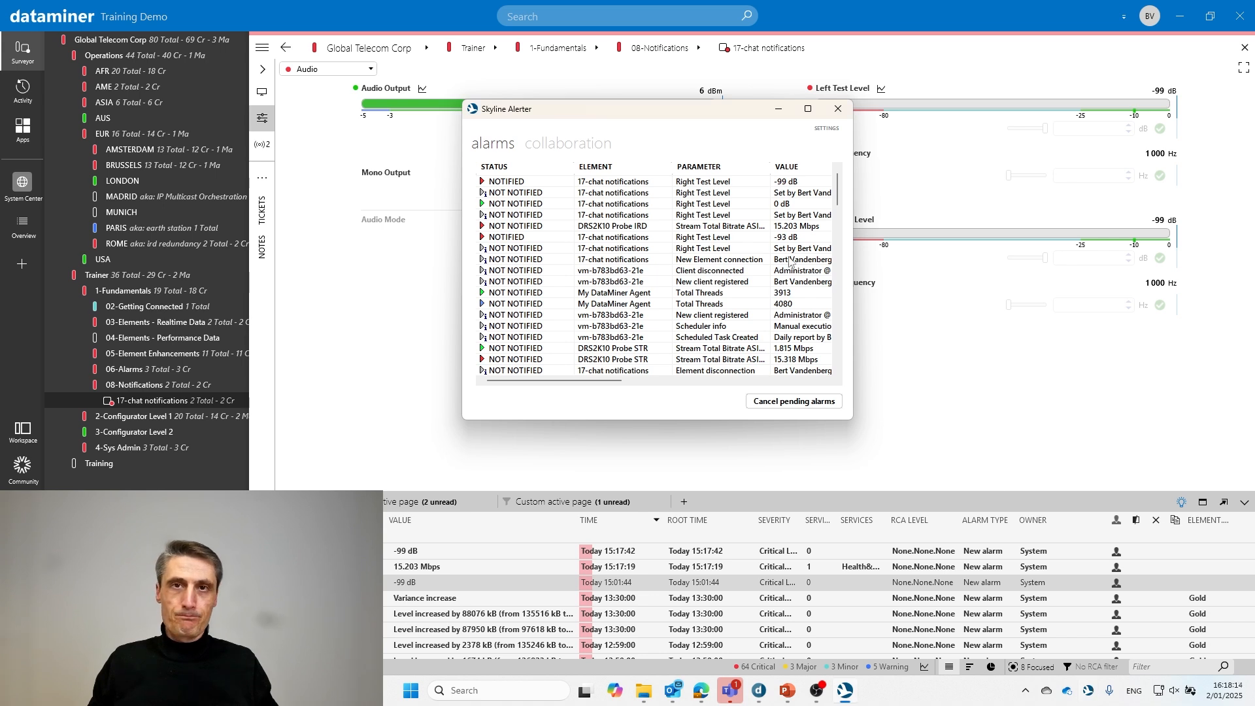
pyautogui.click(827, 128)
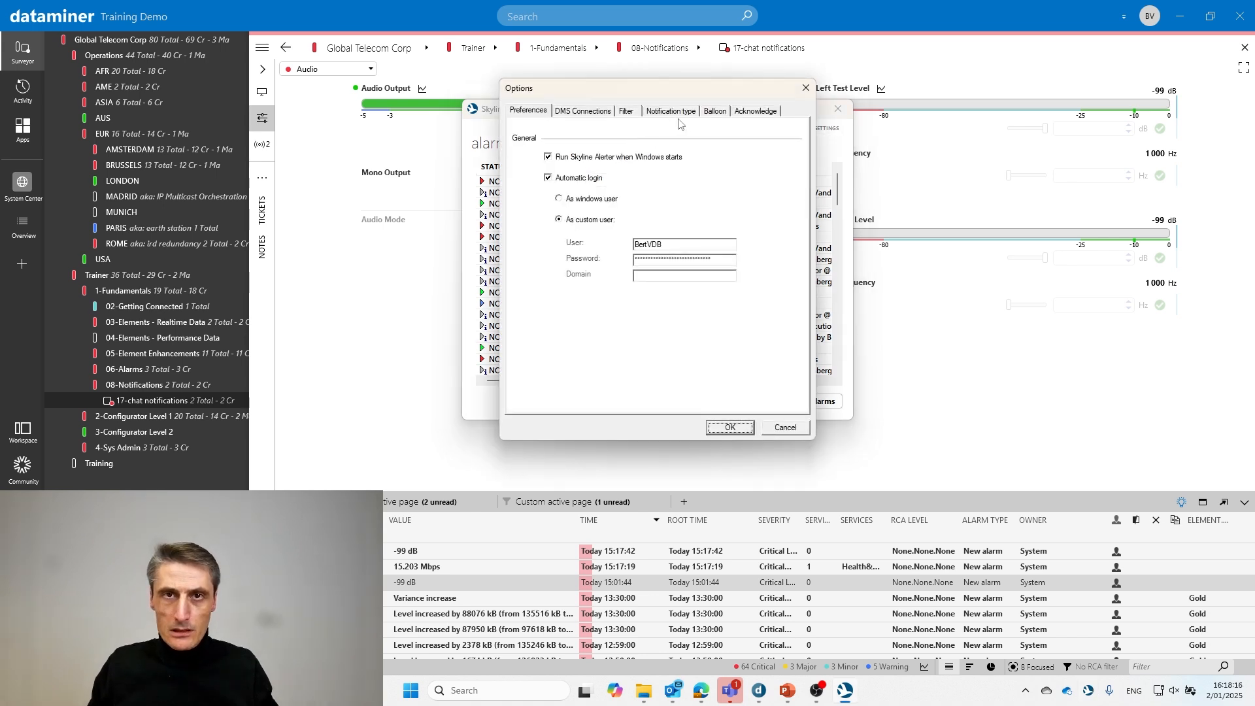
pyautogui.click(691, 115)
pyautogui.click(715, 111)
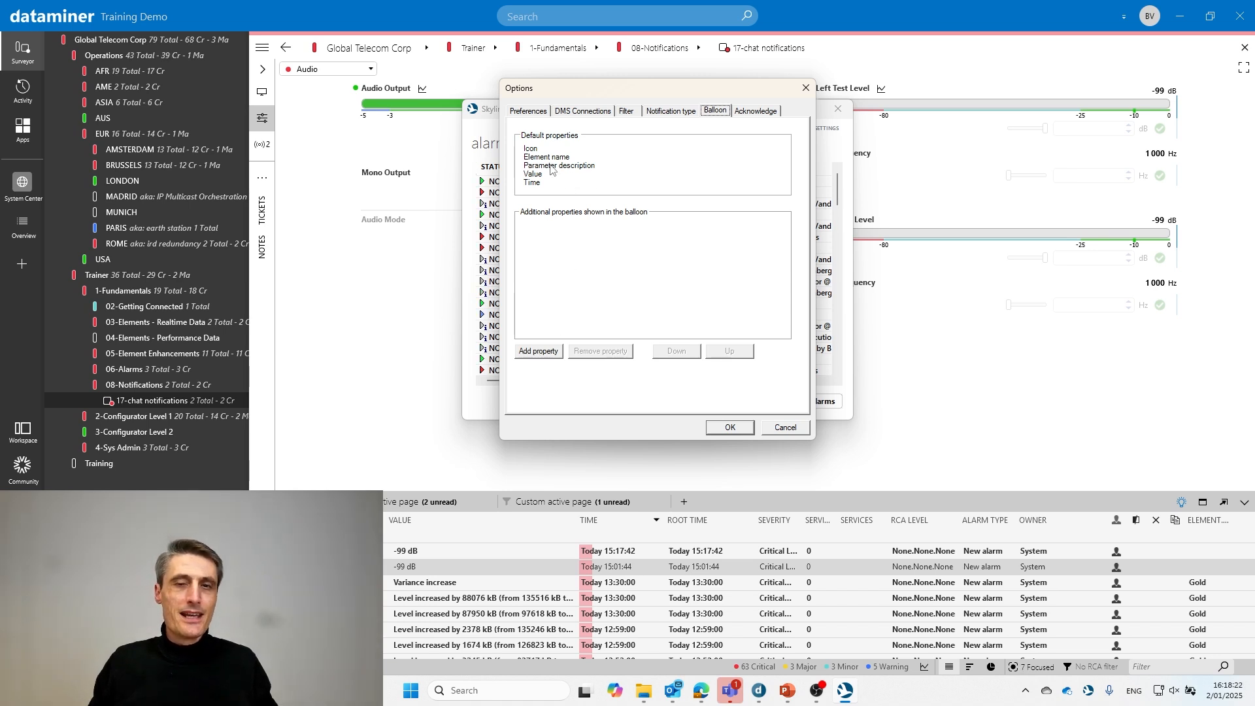
pyautogui.click(757, 113)
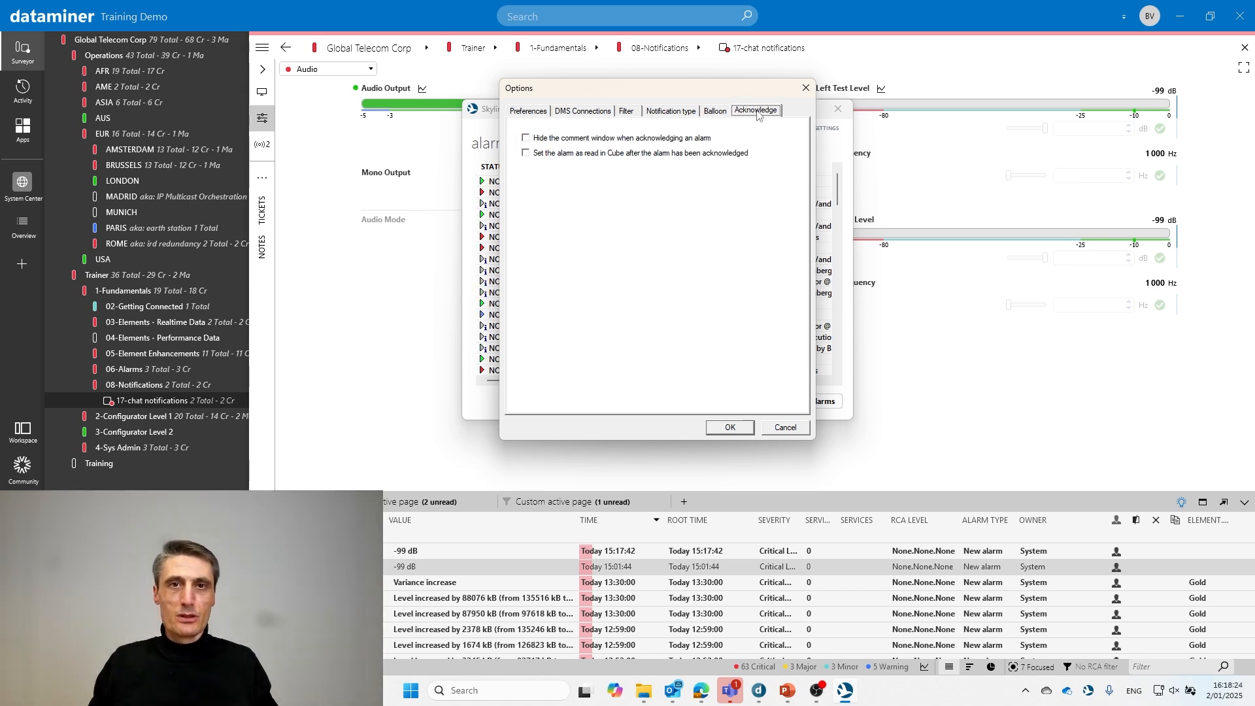
pyautogui.click(806, 88)
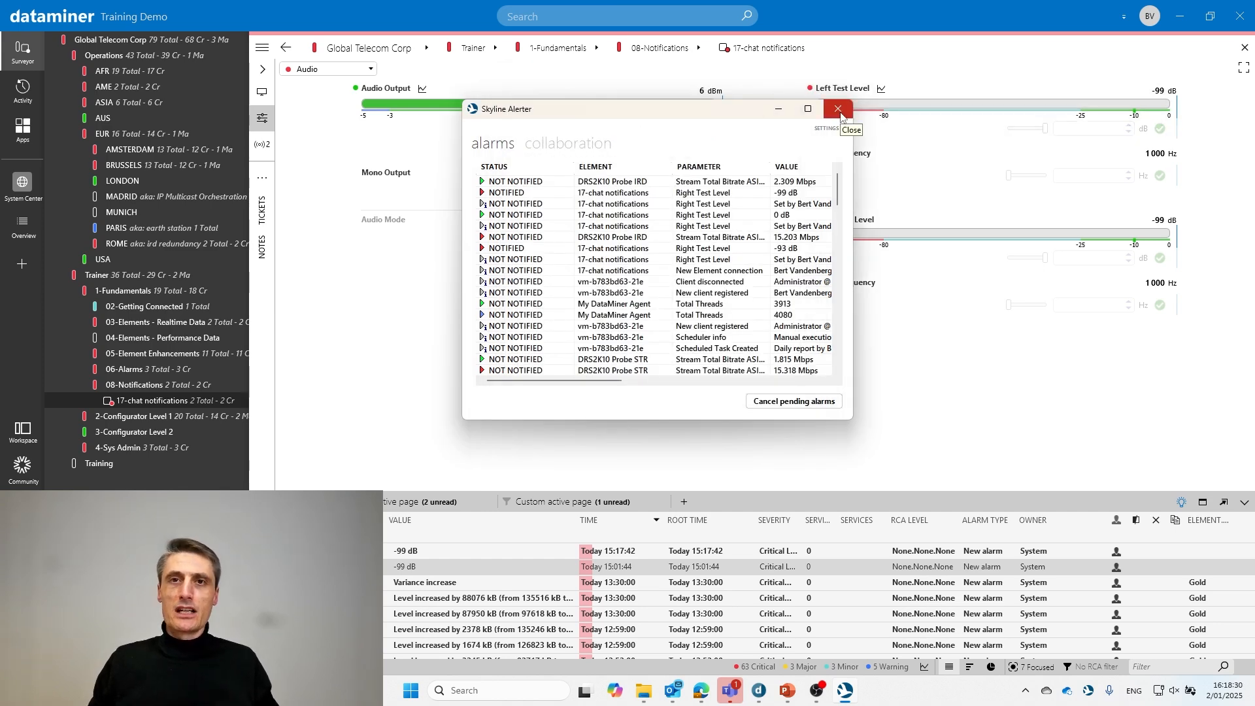
# - Close Skyline Alerter and return to the 'Alerter' slide of the presentation
pyautogui.click(842, 115)
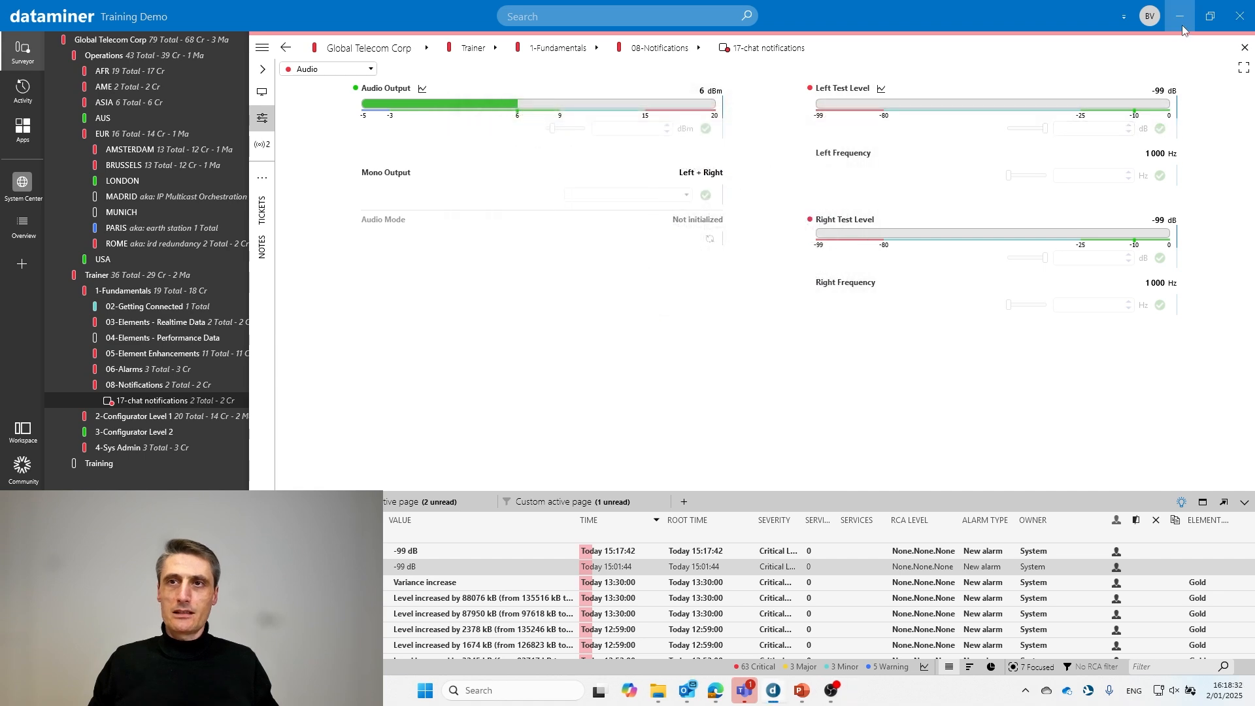
pyautogui.moveTo(749, 698)
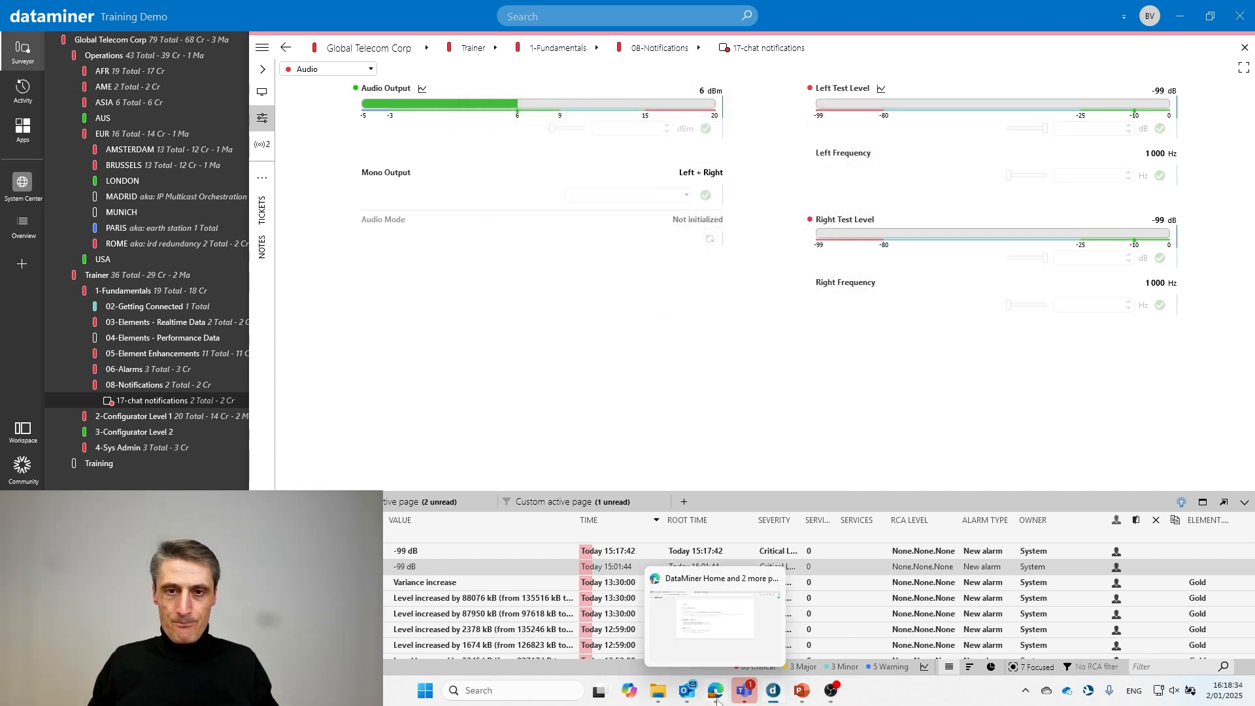
pyautogui.click(846, 628)
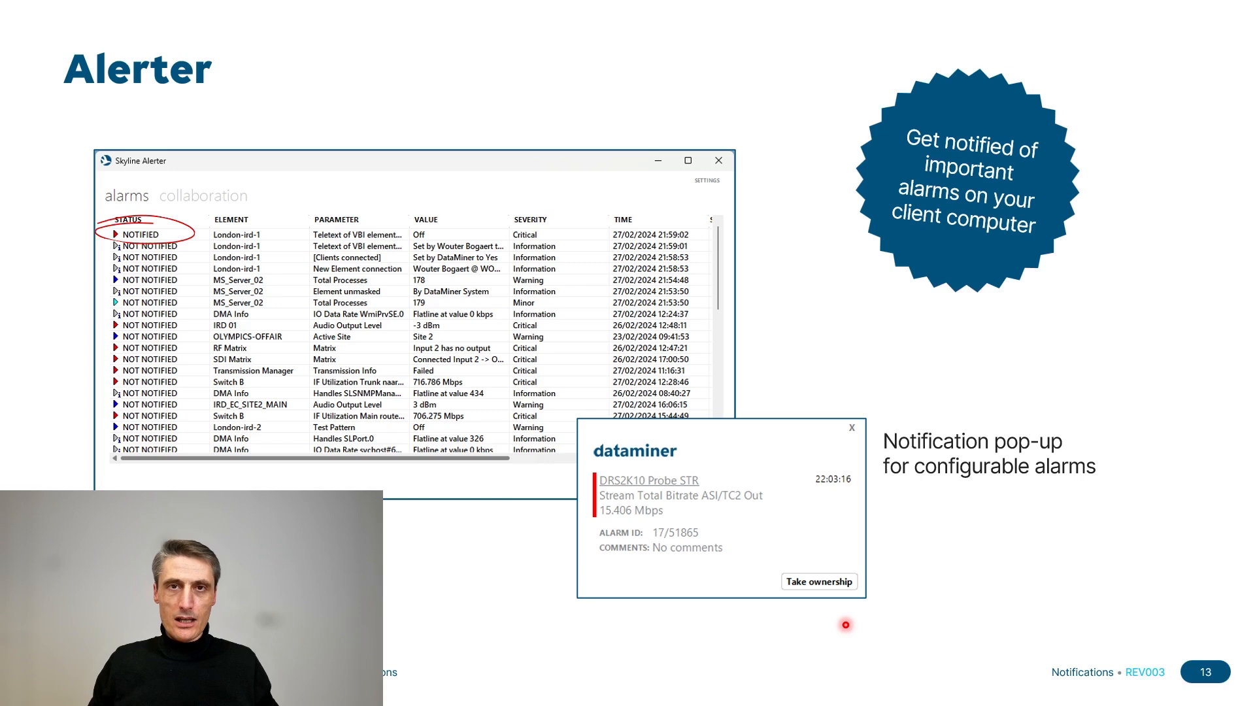
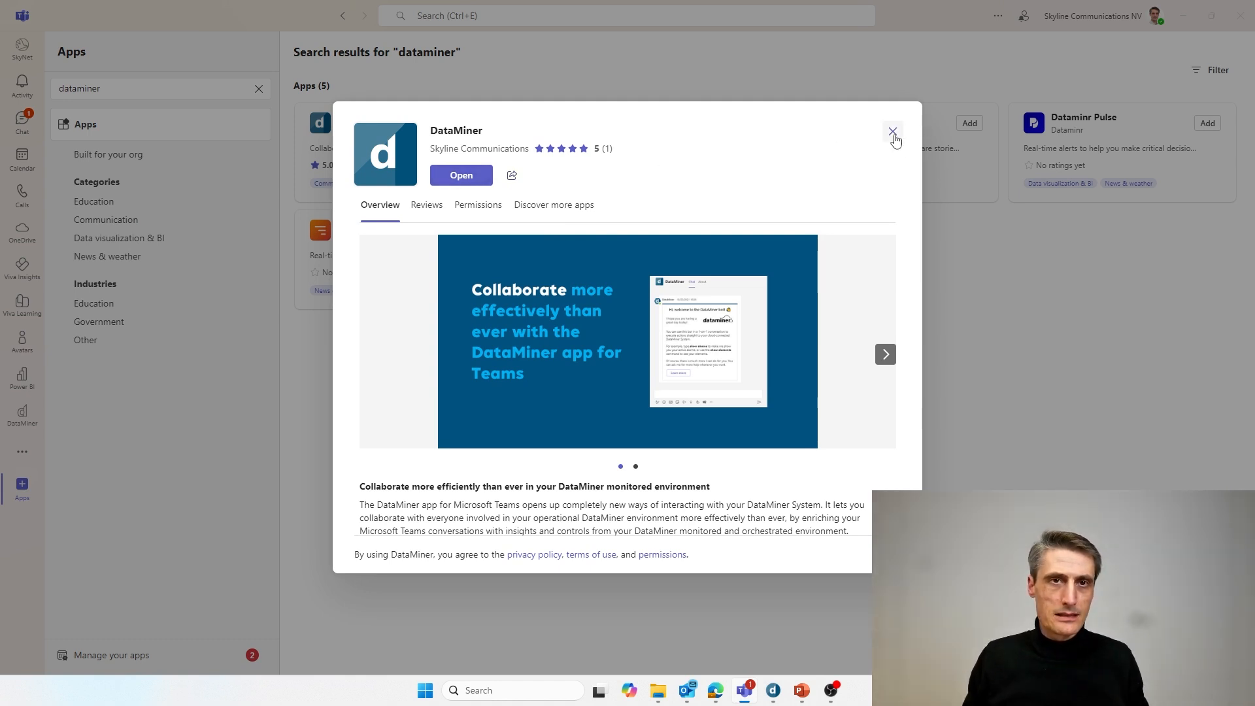
# - Close the DataMiner app details and open the DataMiner chat from the Teams left rail
pyautogui.click(894, 134)
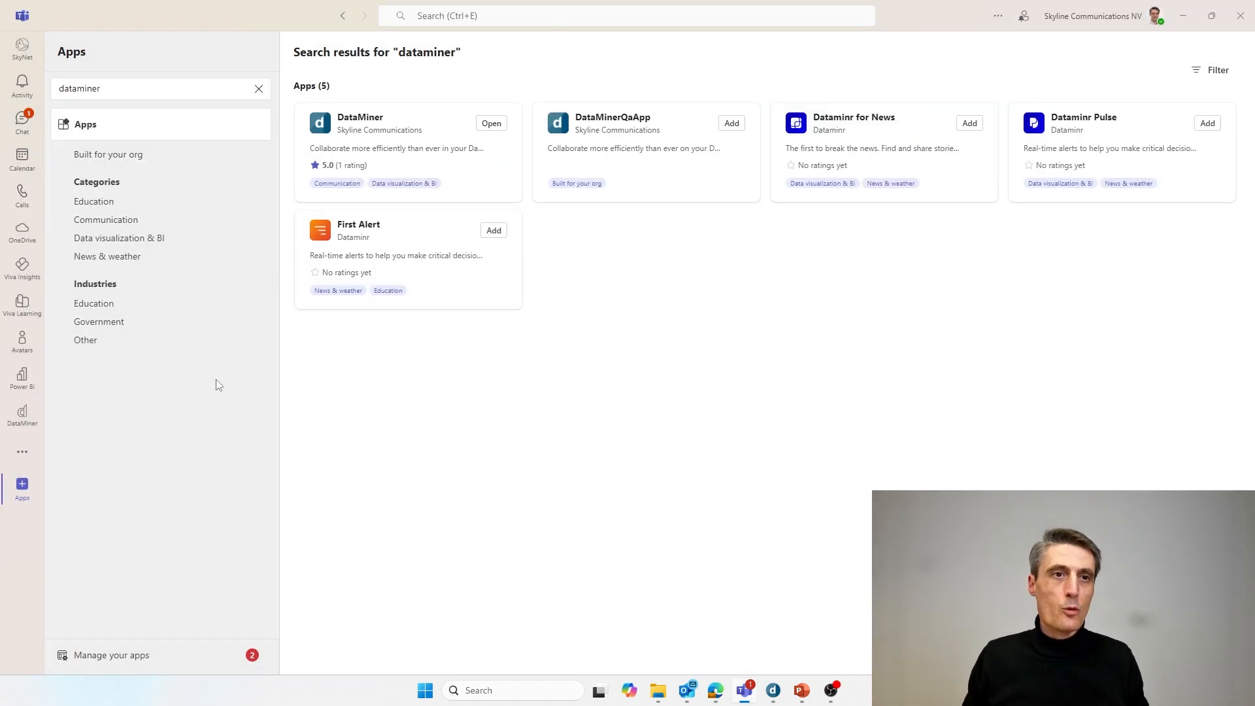
pyautogui.click(29, 429)
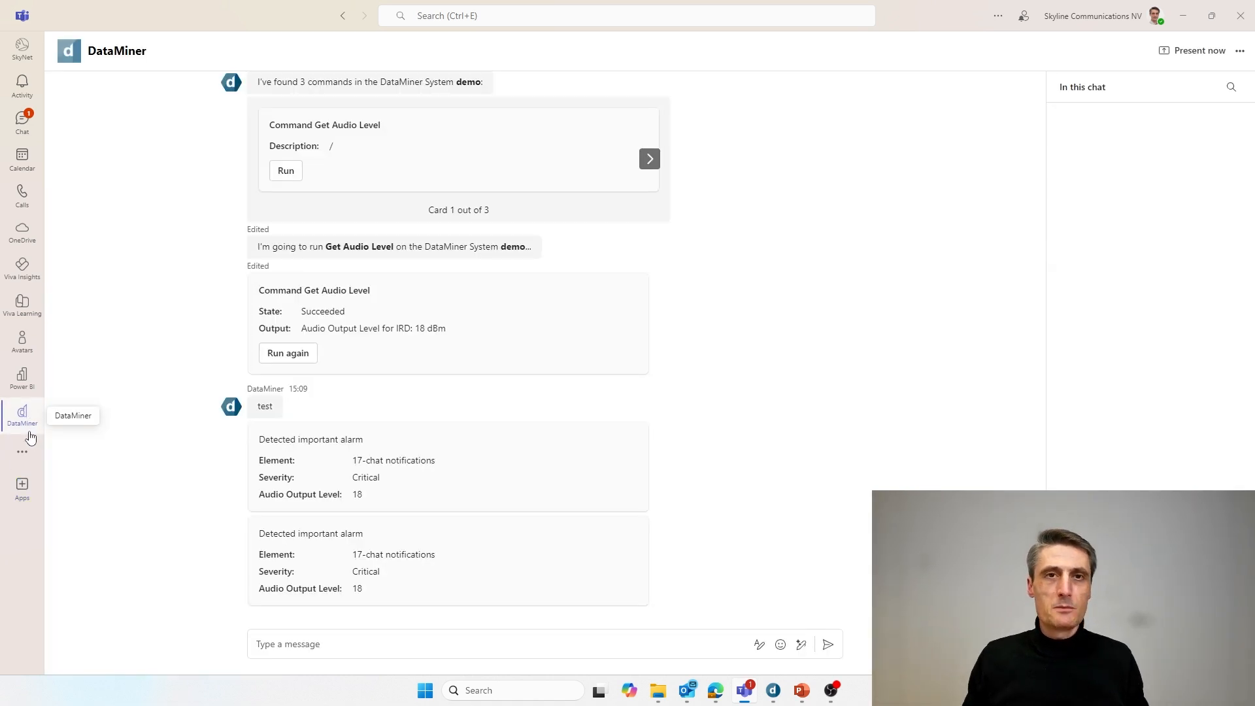
# - Greet the DataMiner bot with 'hi', then send 'logout' to sign out
pyautogui.click(376, 648)
pyautogui.write('hi')
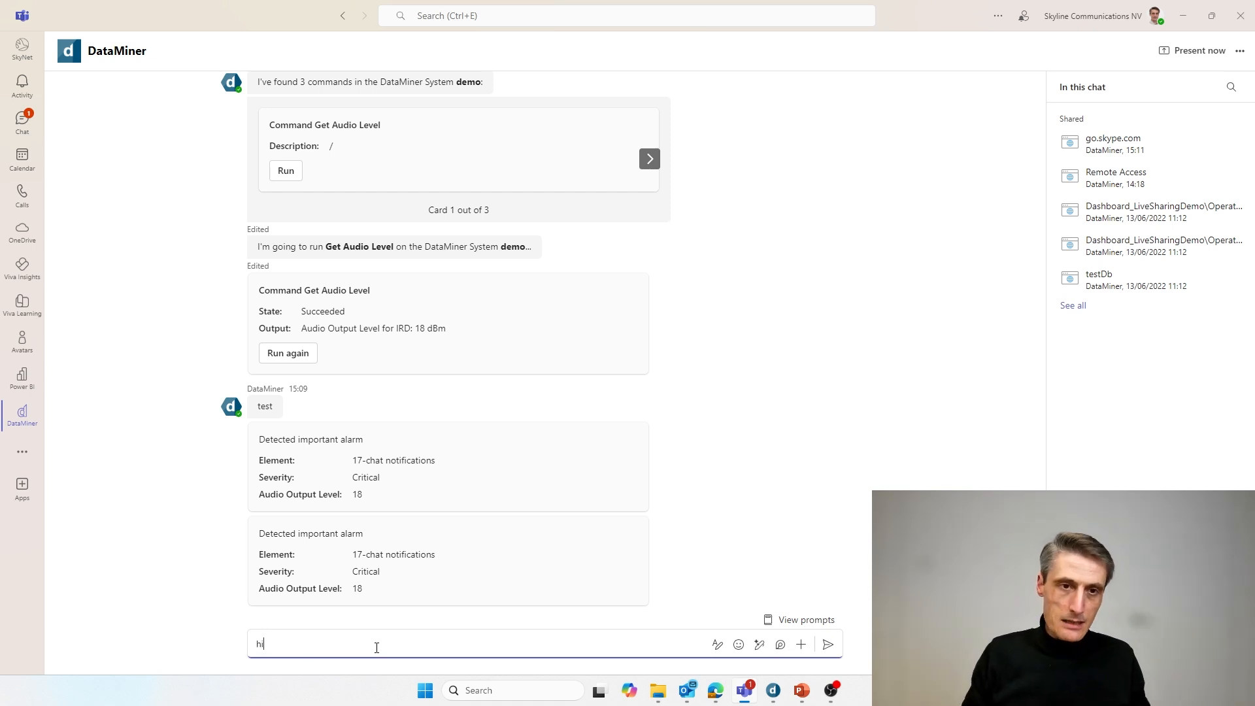
pyautogui.press('Return')
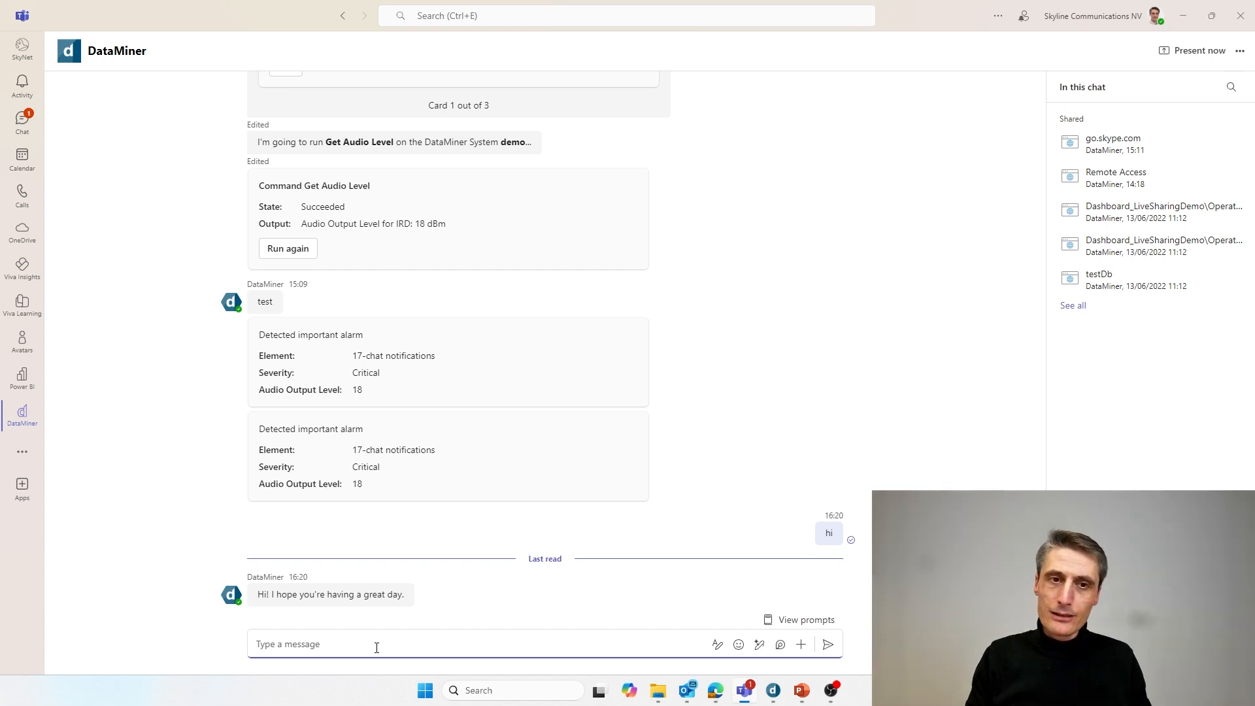
pyautogui.write('logout')
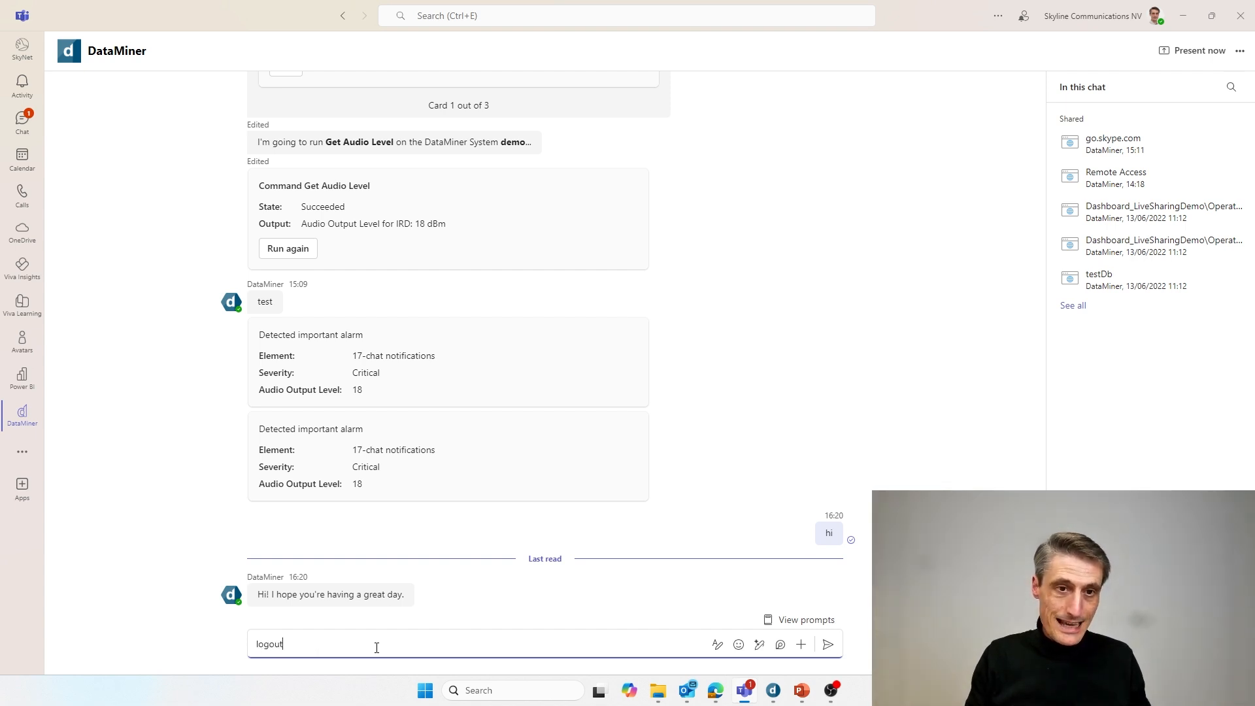
pyautogui.press('Return')
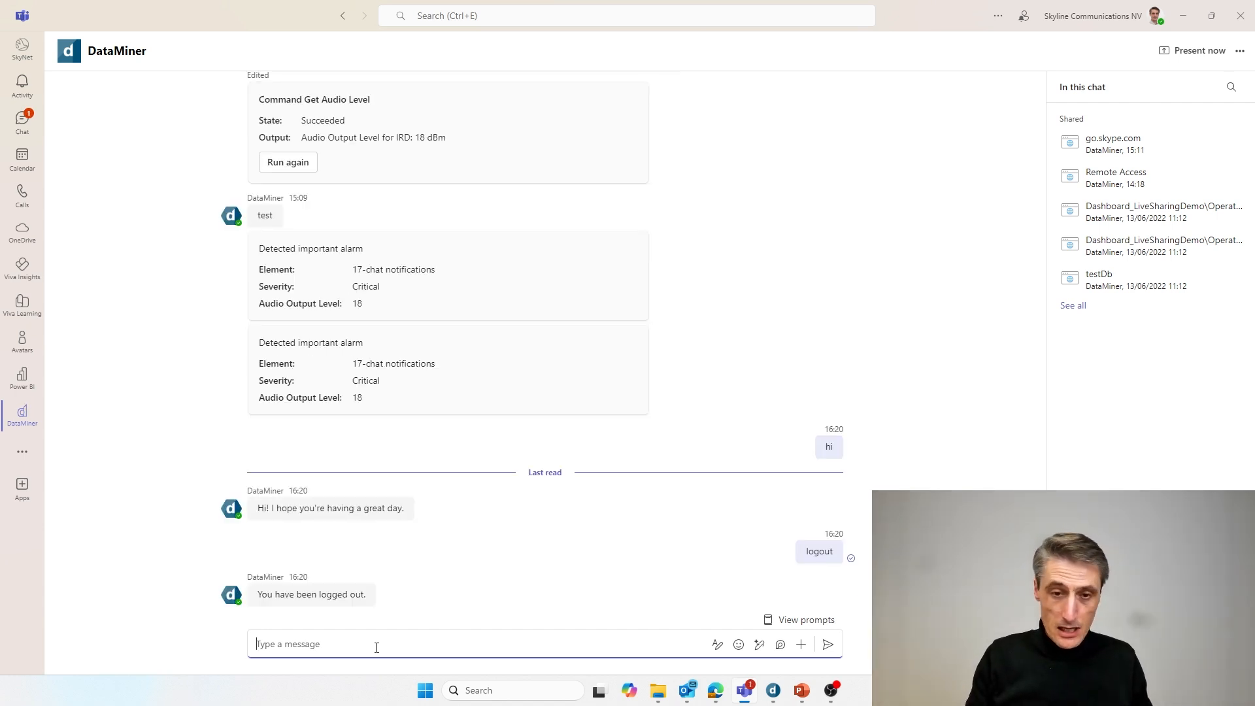
# - Request 'show alarm' and start the DataMiner Cloud Platform login from the bot's card
pyautogui.write('show alarm')
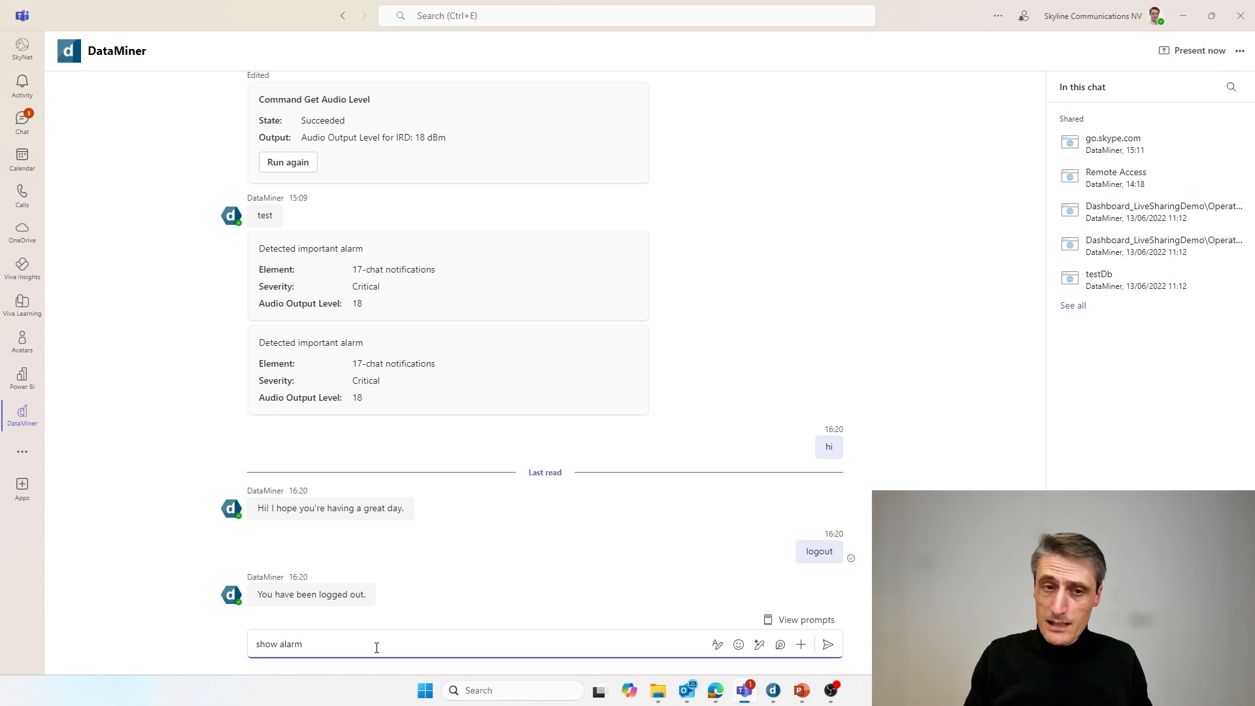
pyautogui.press('Return')
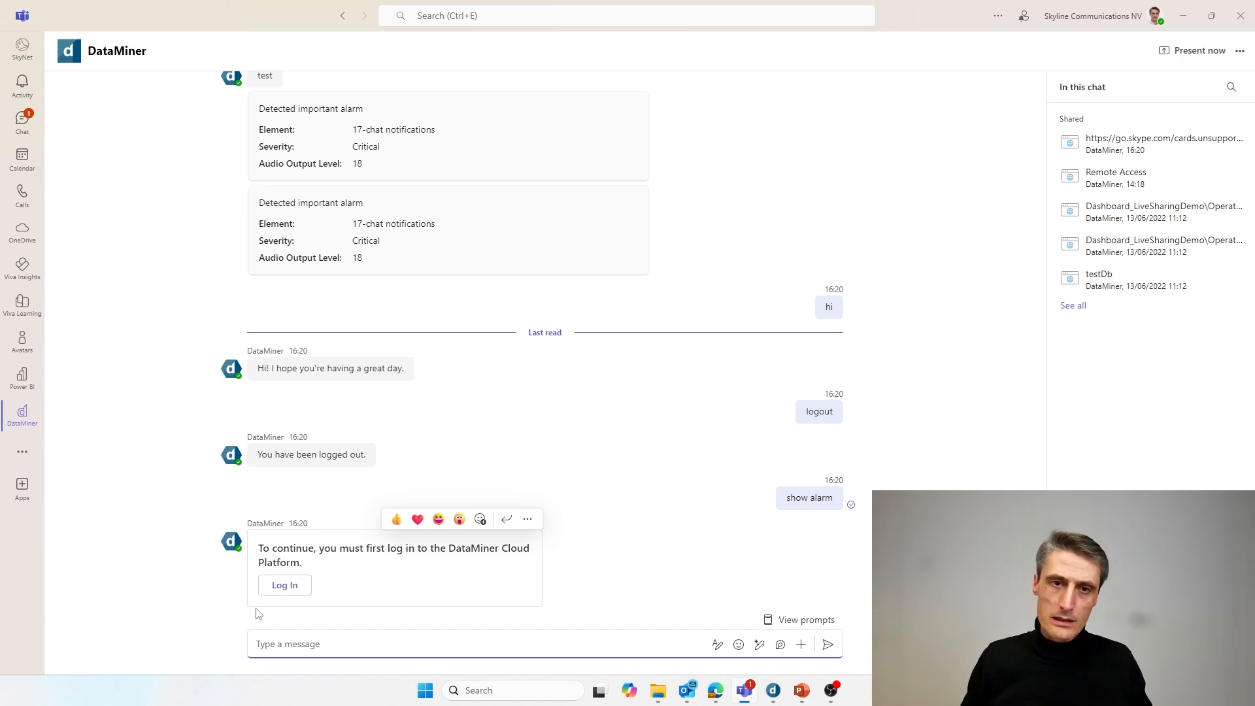
pyautogui.click(287, 585)
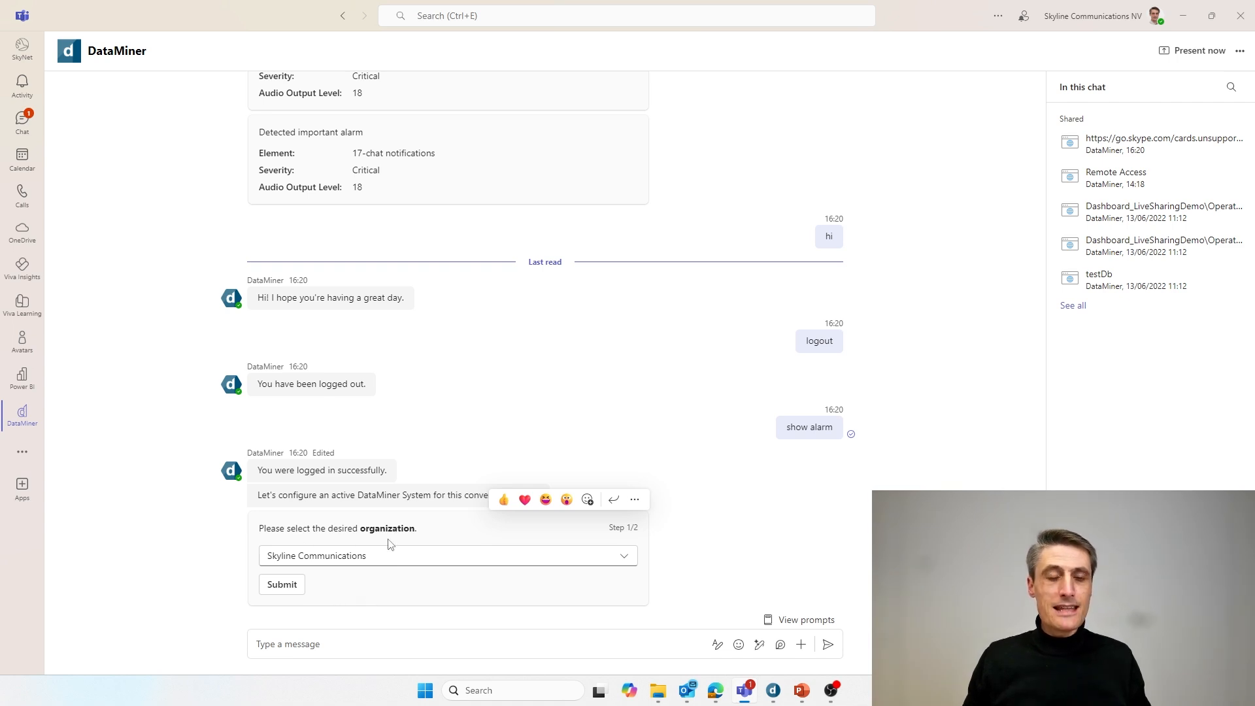
# - Bring the browser's DataMiner Home Tools page to the front from the Edge taskbar preview
pyautogui.moveTo(718, 694)
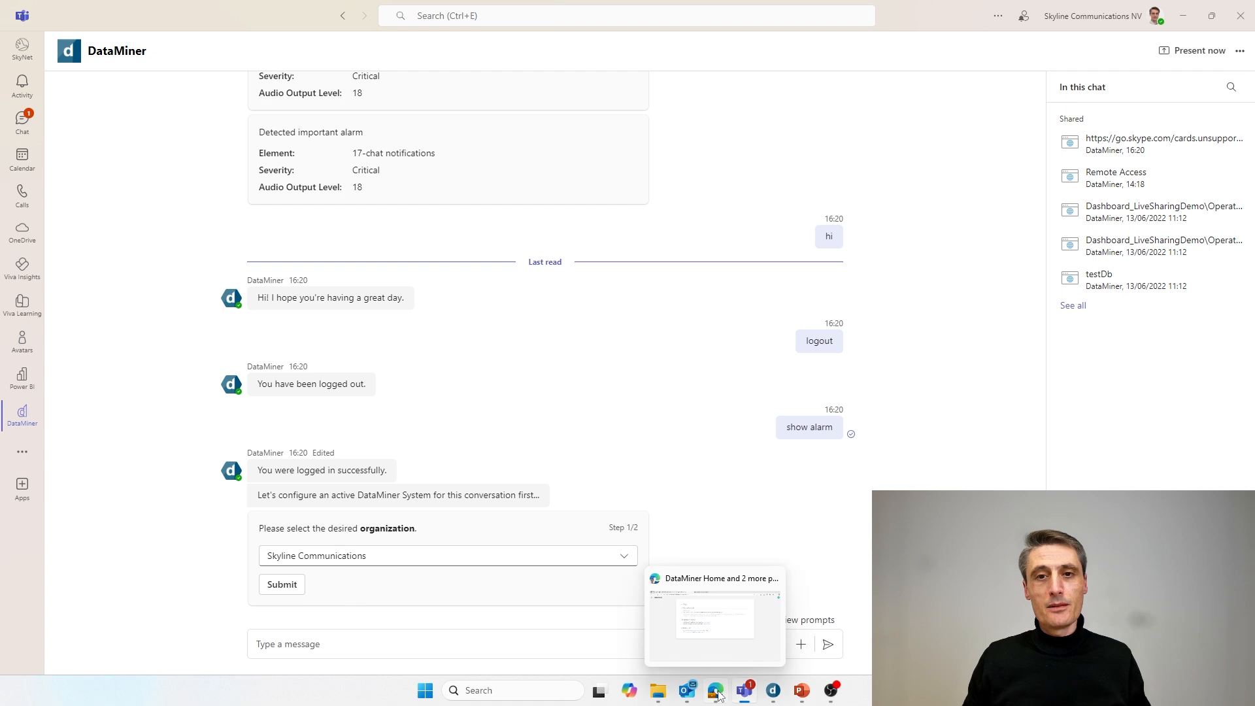
pyautogui.click(701, 645)
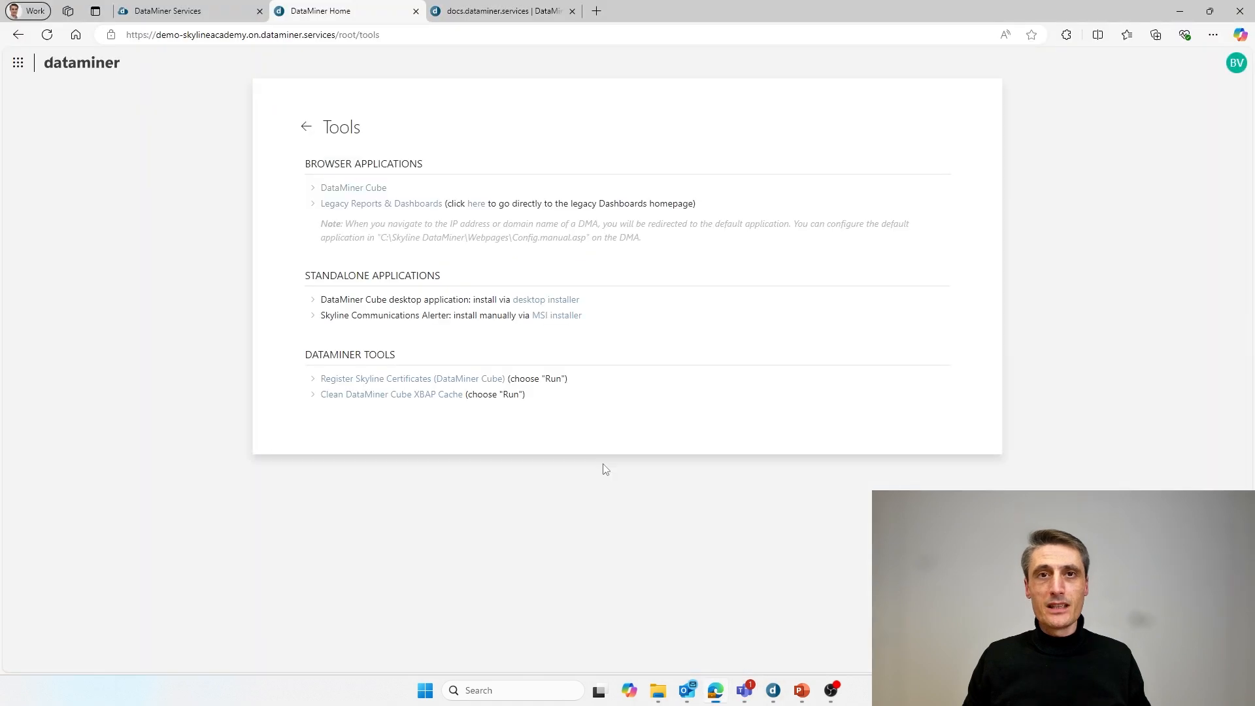
# - Confirm Skyline Academy is the current organization in DataMiner Services, then return to Teams' organization prompt
pyautogui.click(154, 12)
pyautogui.click(1124, 65)
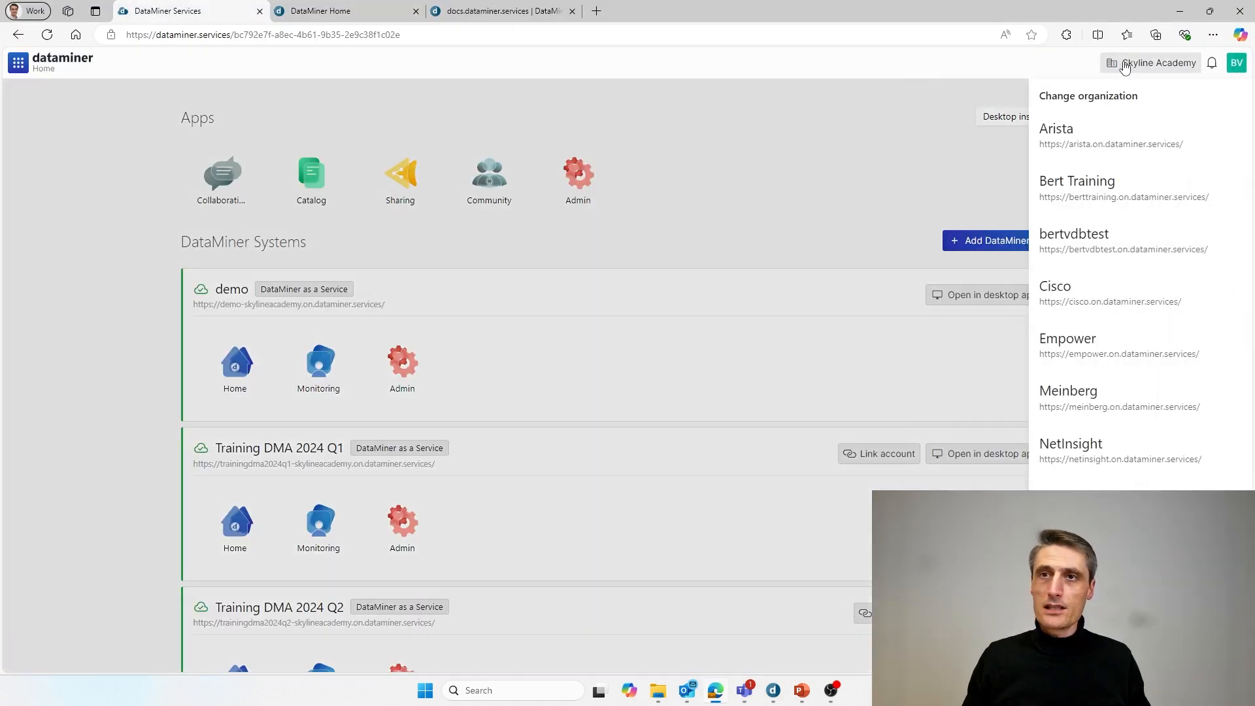
pyautogui.click(1126, 63)
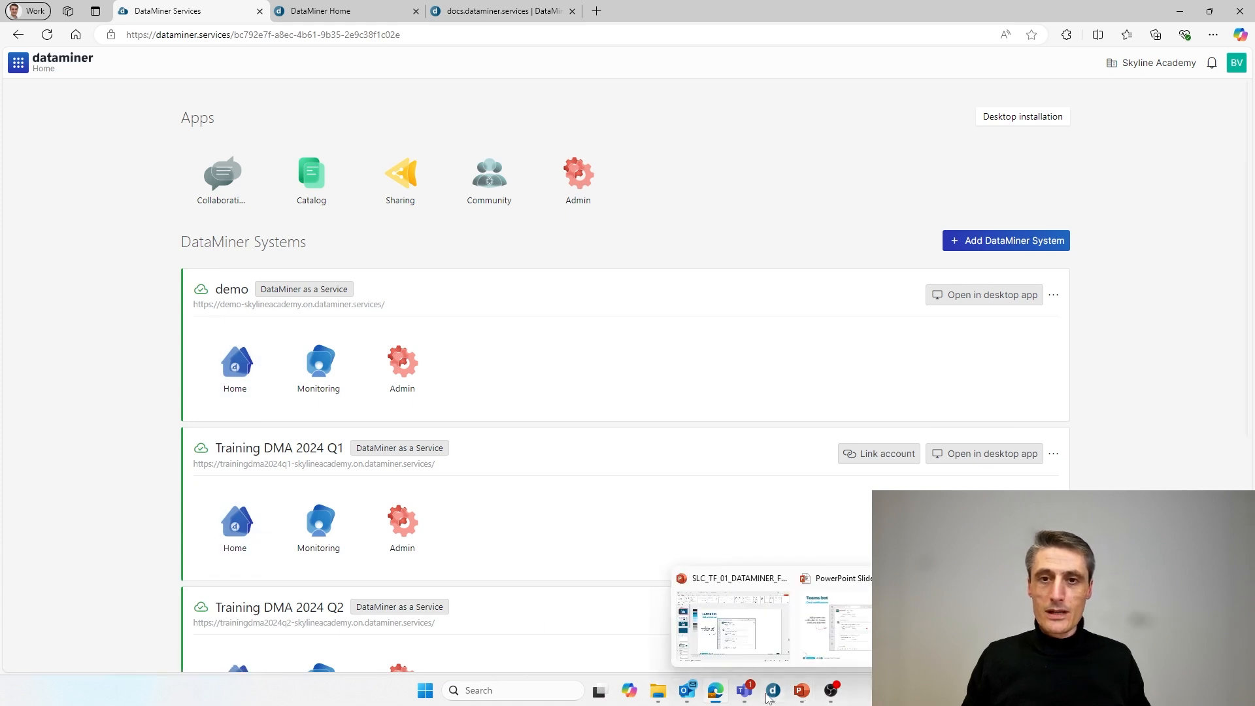
pyautogui.click(744, 691)
pyautogui.click(317, 556)
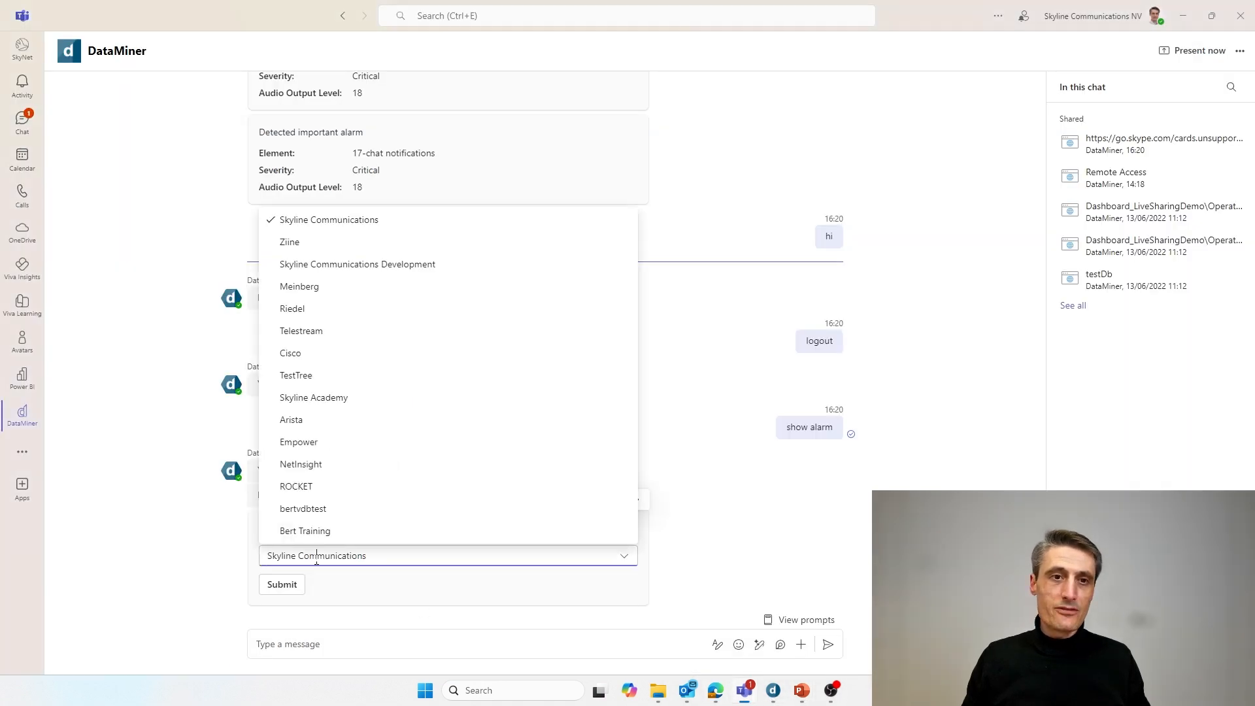
# - Set the chat's organization to Skyline Academy and its active DataMiner System to demo
pyautogui.click(311, 406)
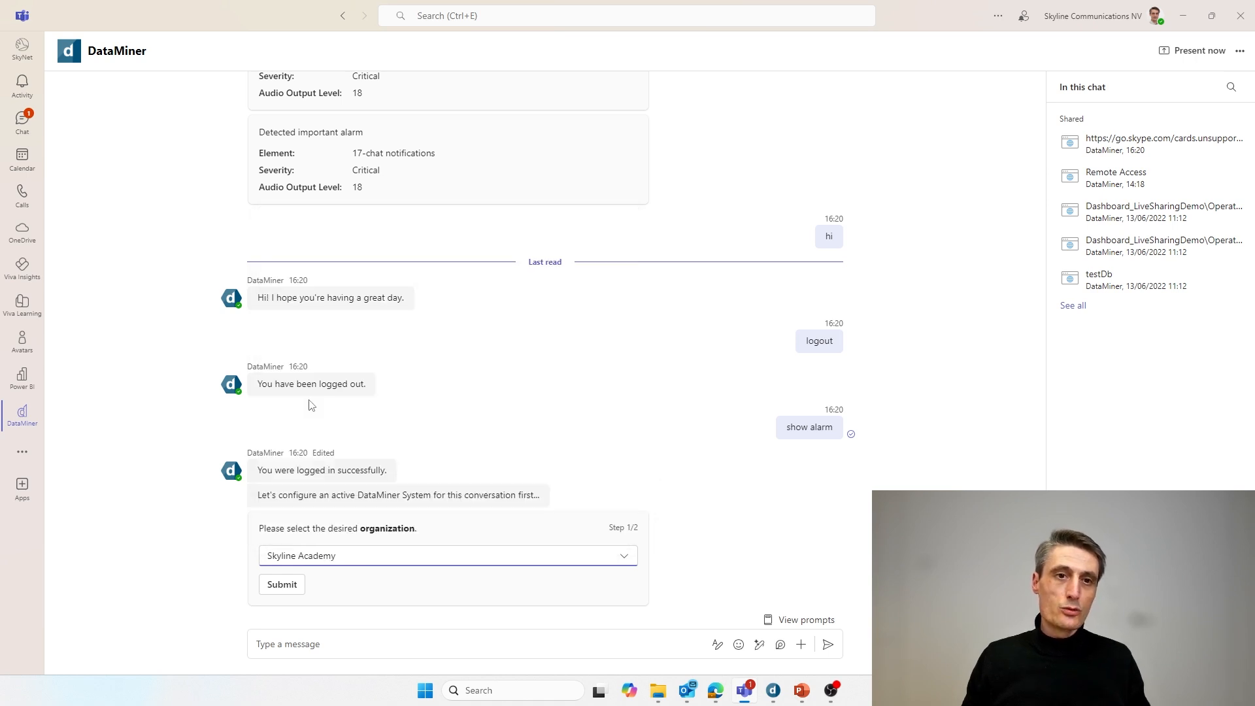
pyautogui.click(283, 586)
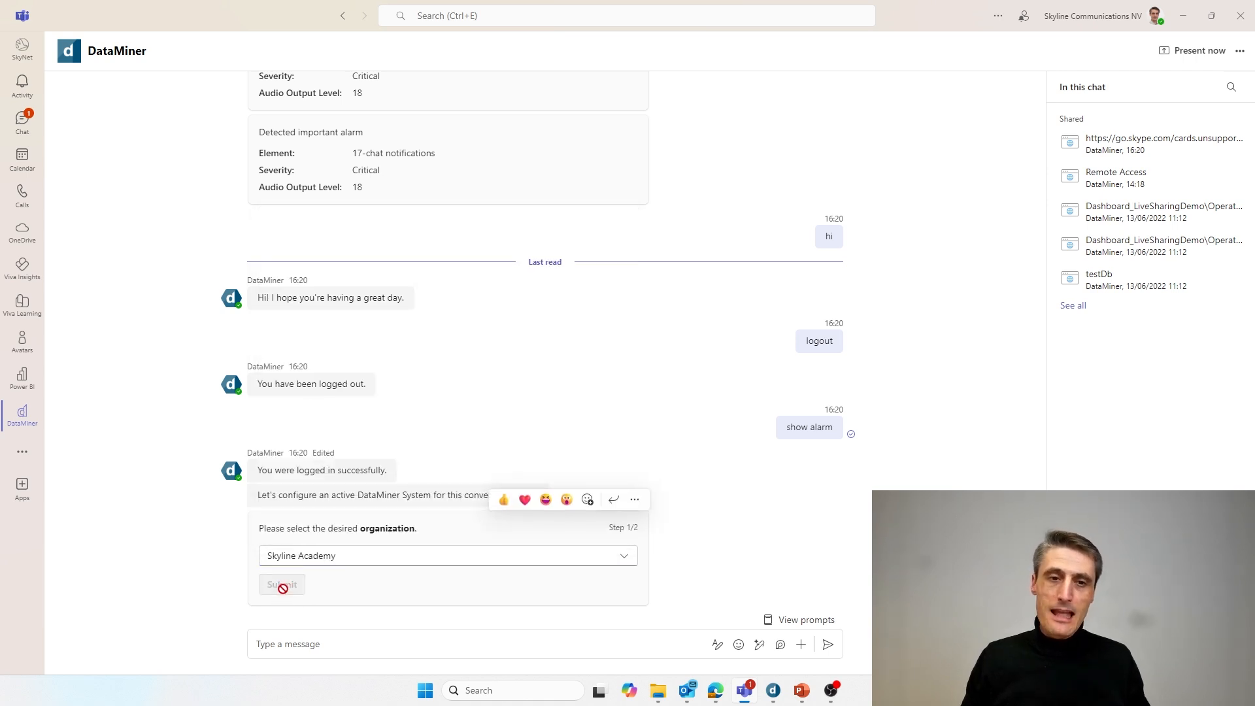
pyautogui.click(301, 541)
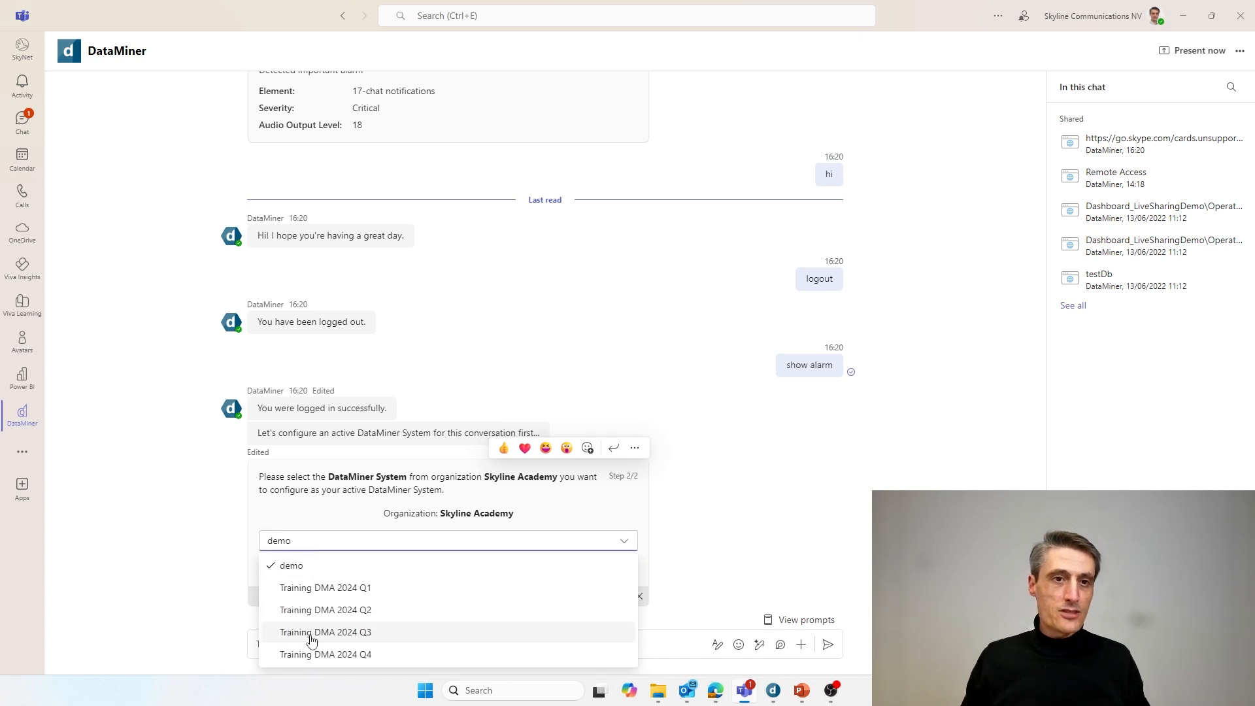
pyautogui.click(297, 566)
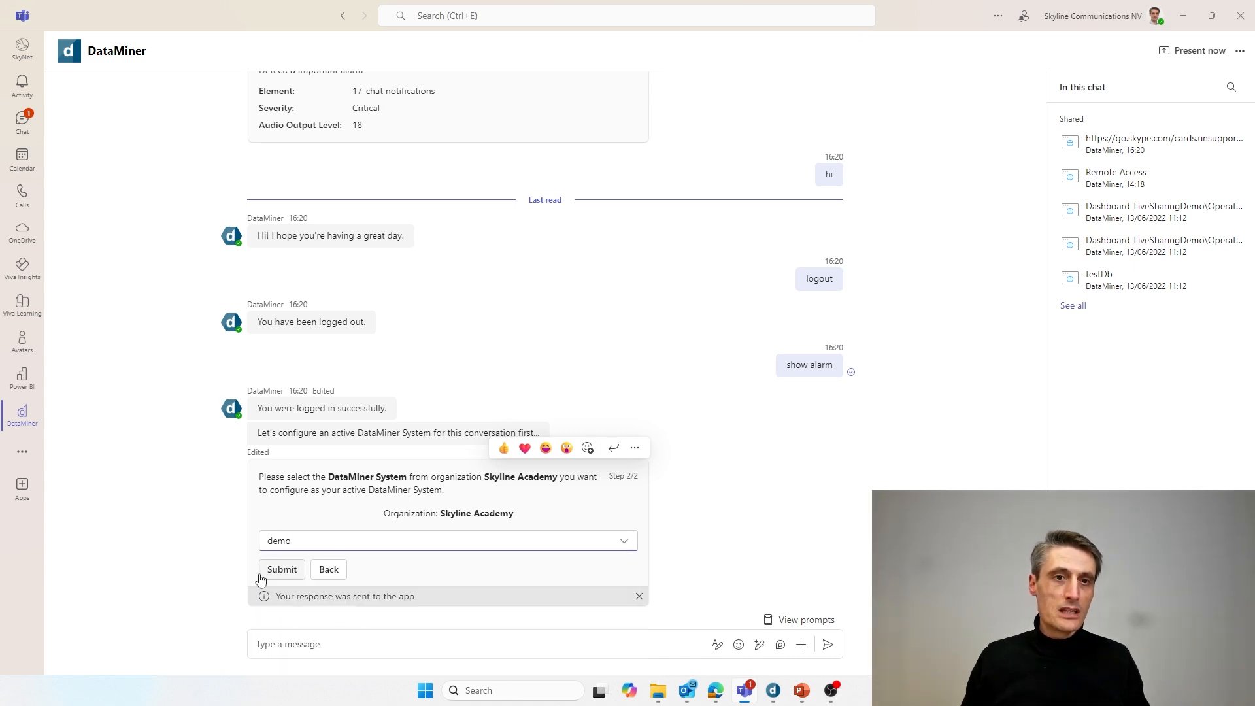
pyautogui.click(283, 570)
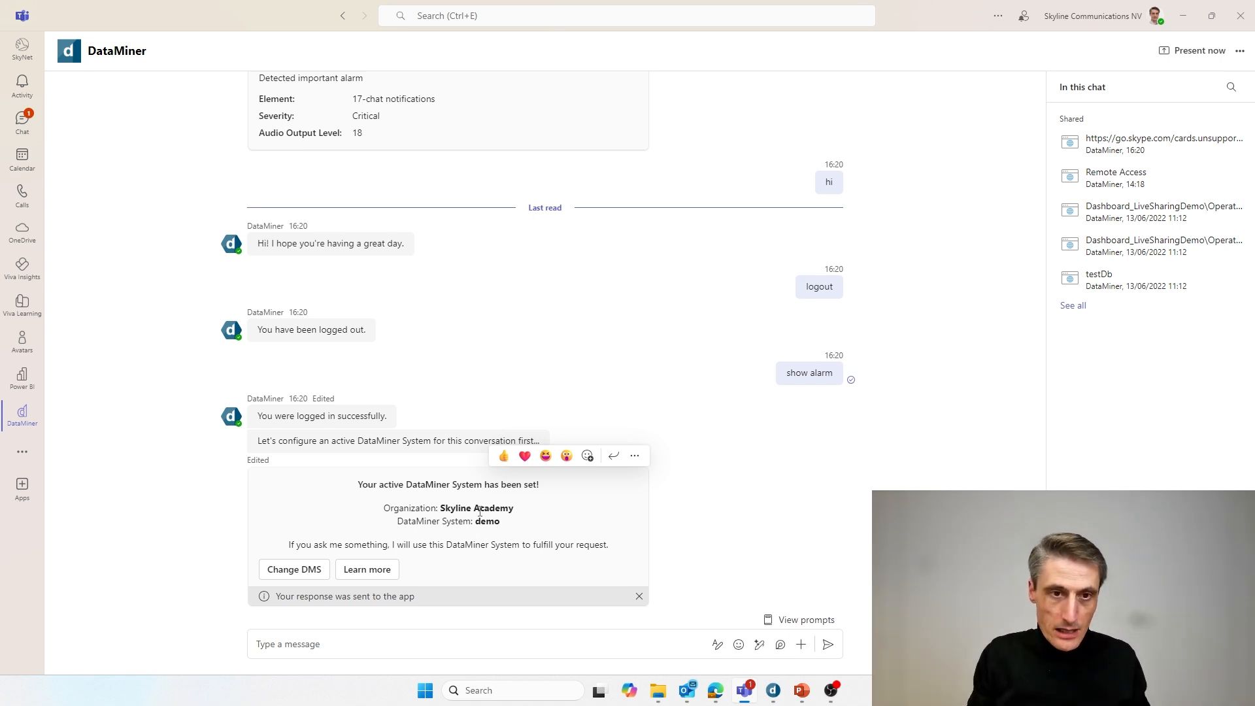
pyautogui.click(380, 643)
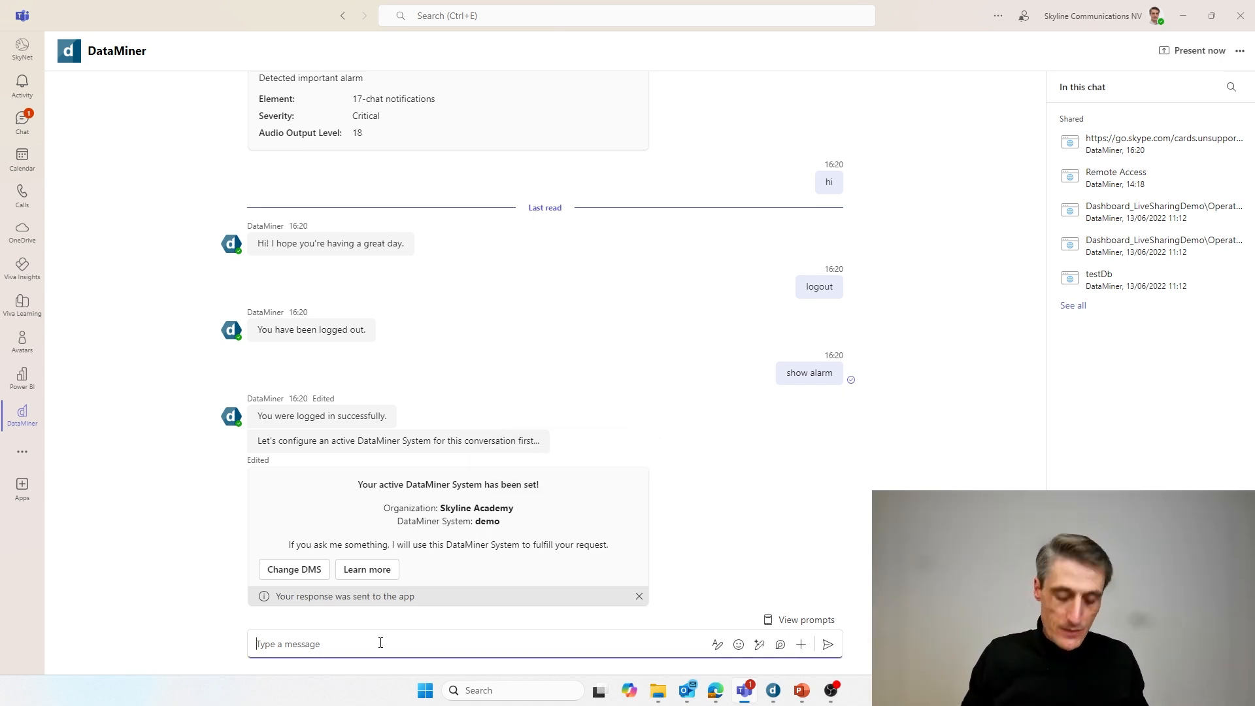
# - Send 'show alarms' to get the 98 active demo alarms, then bring DataMiner Cube forward
pyautogui.write('show ala')
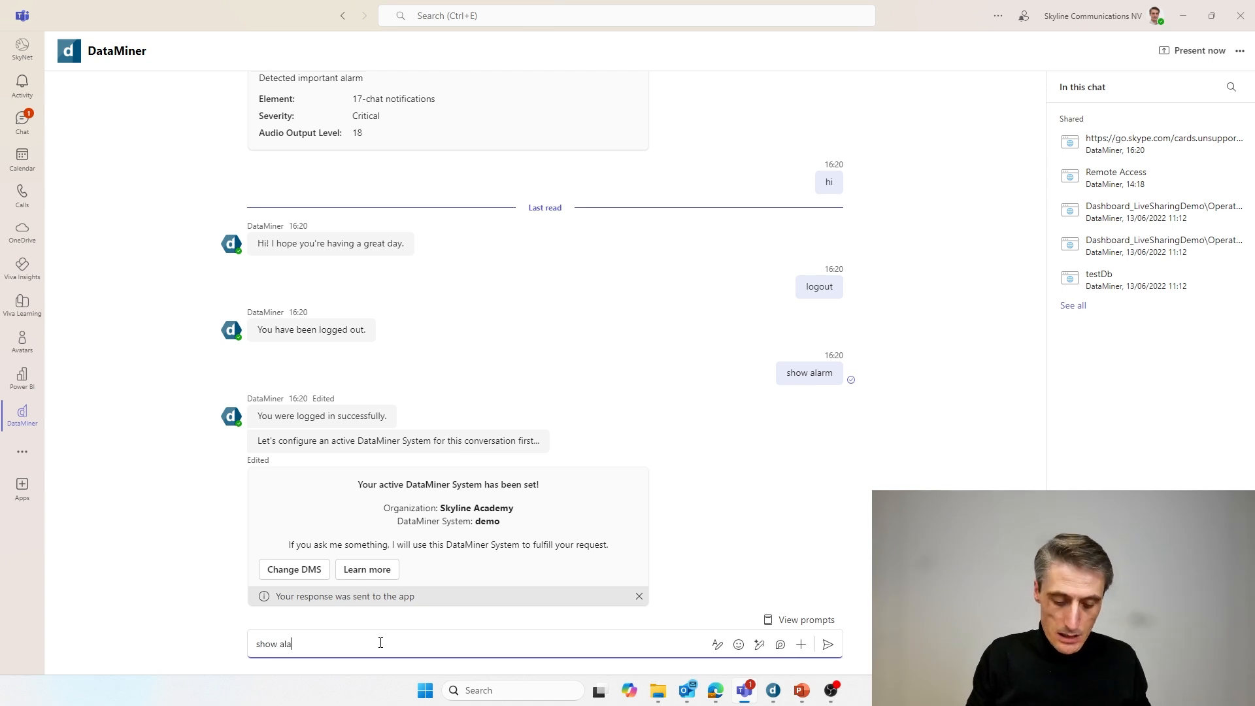
pyautogui.write('rams')
pyautogui.press('BackSpace')
pyautogui.press('BackSpace')
pyautogui.press('BackSpace')
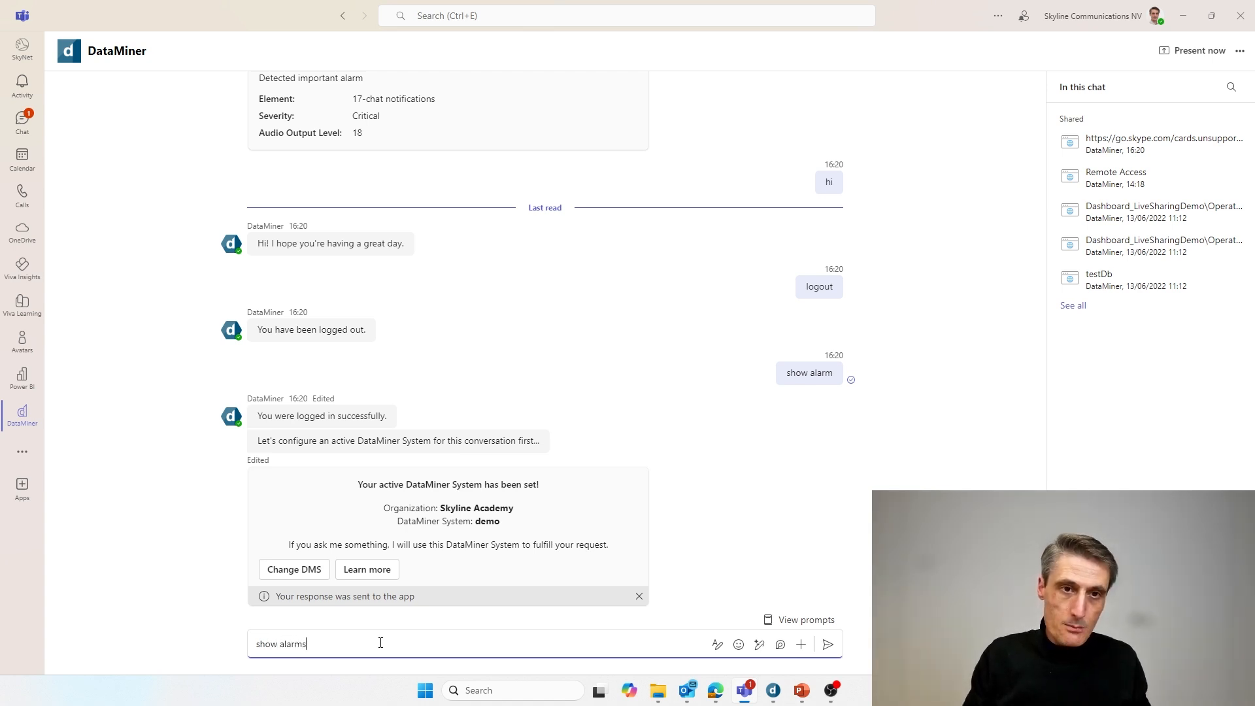
pyautogui.press('Return')
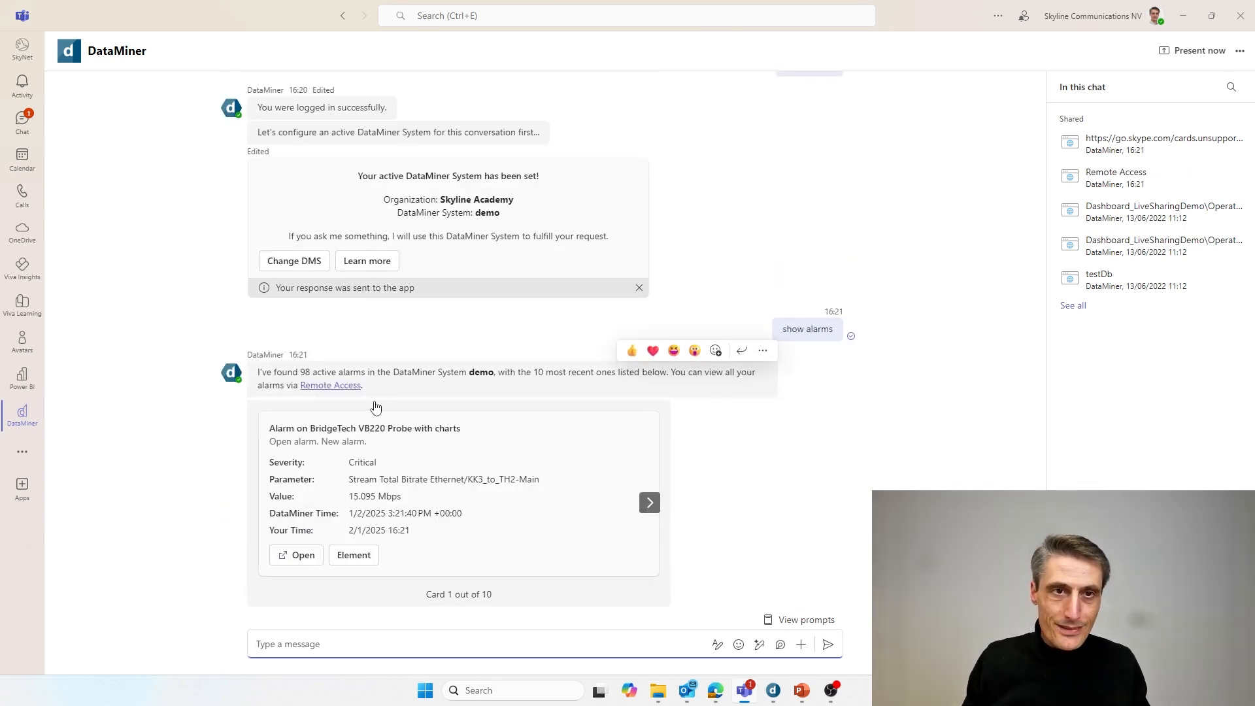
pyautogui.click(774, 693)
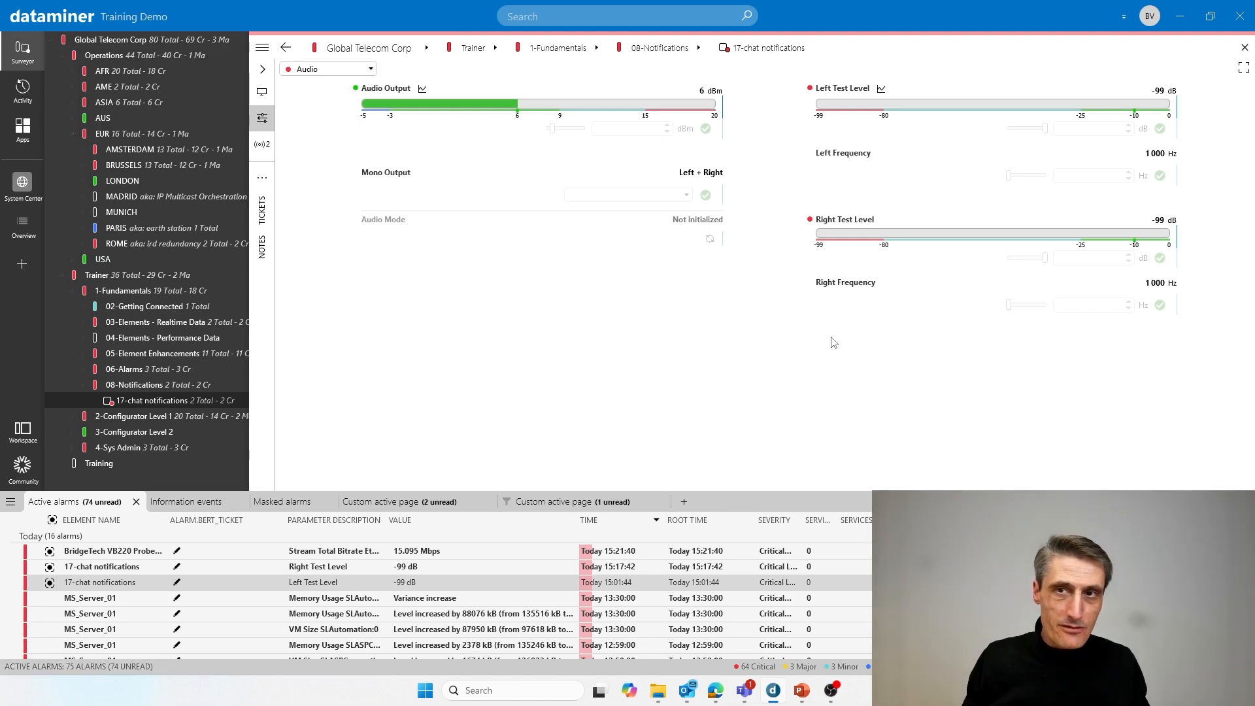
# - Minimize DataMiner Cube to return to the Teams alarm carousel
pyautogui.click(1189, 27)
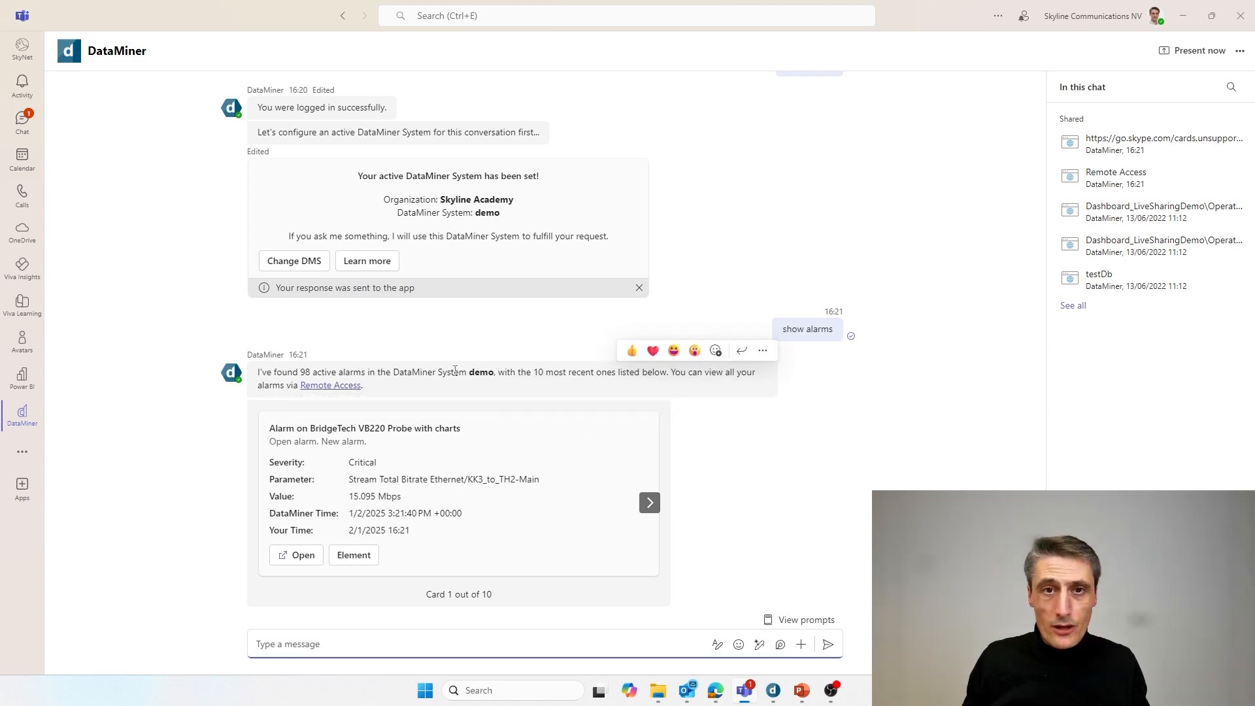
# - Browse the alarm carousel to card 4, the MS_Server_01 Virtual bytes alarm, and highlight its title
pyautogui.moveTo(520, 372); pyautogui.dragTo(633, 372)
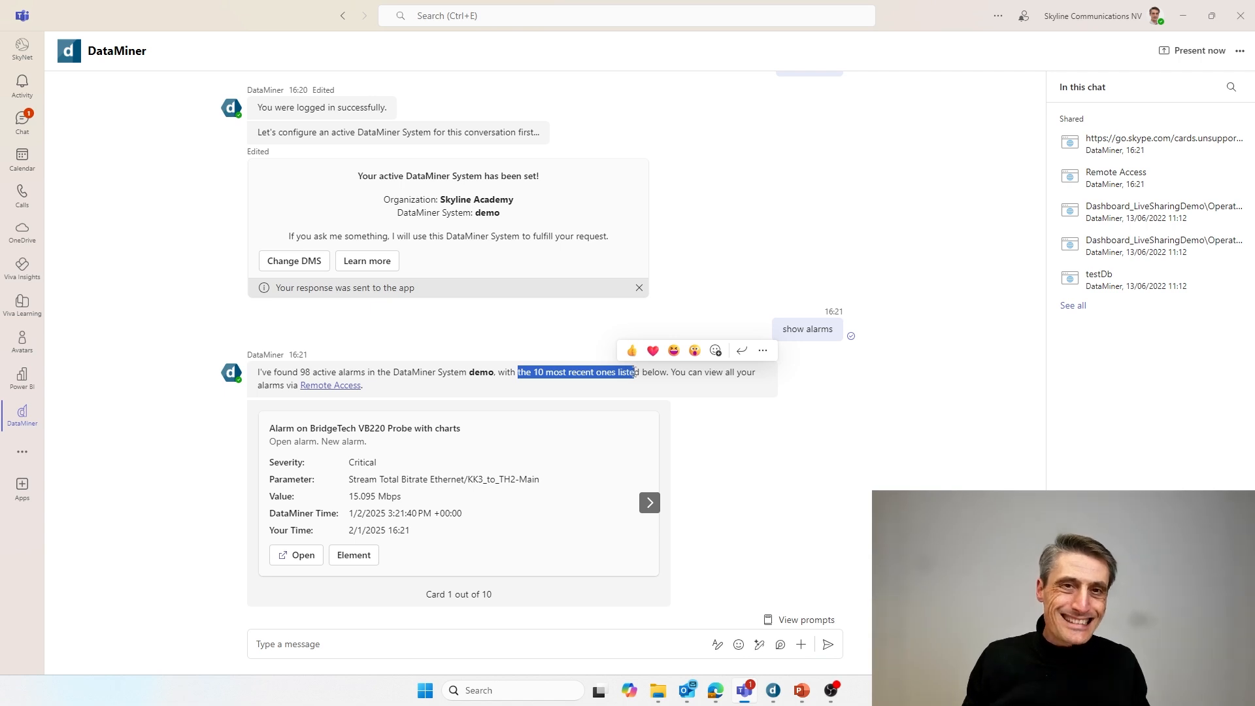
pyautogui.click(654, 514)
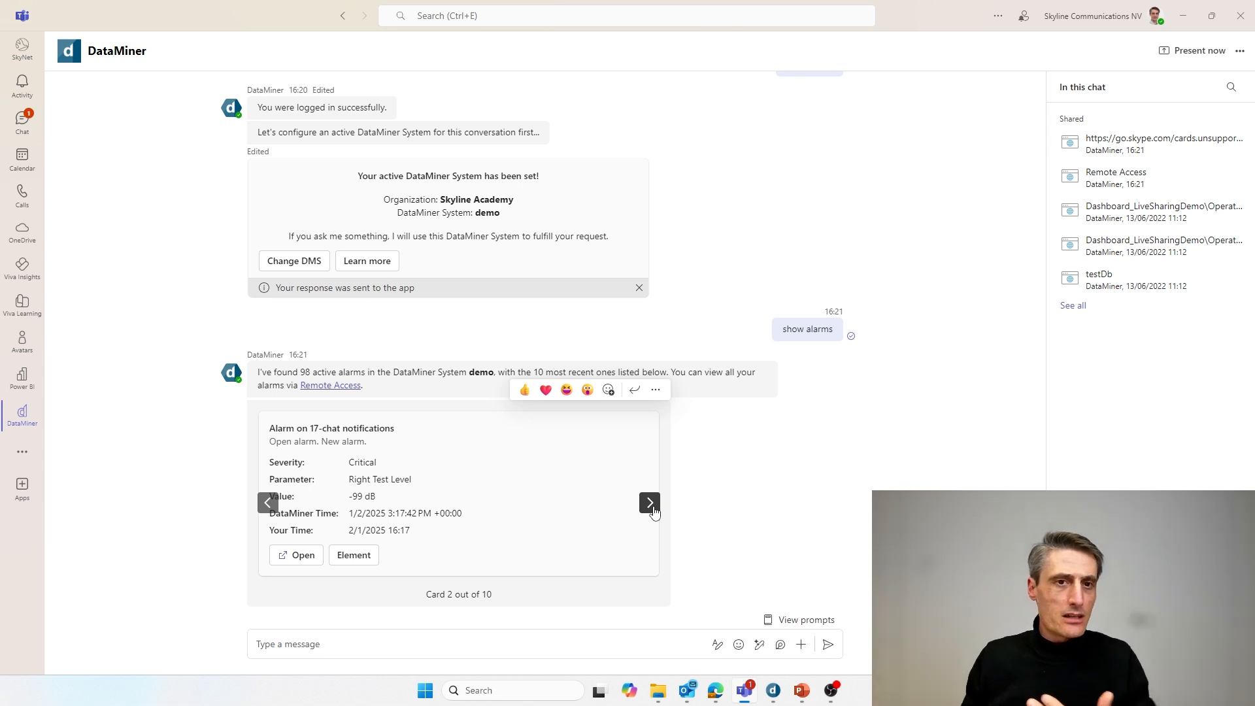
pyautogui.click(654, 513)
pyautogui.click(654, 513)
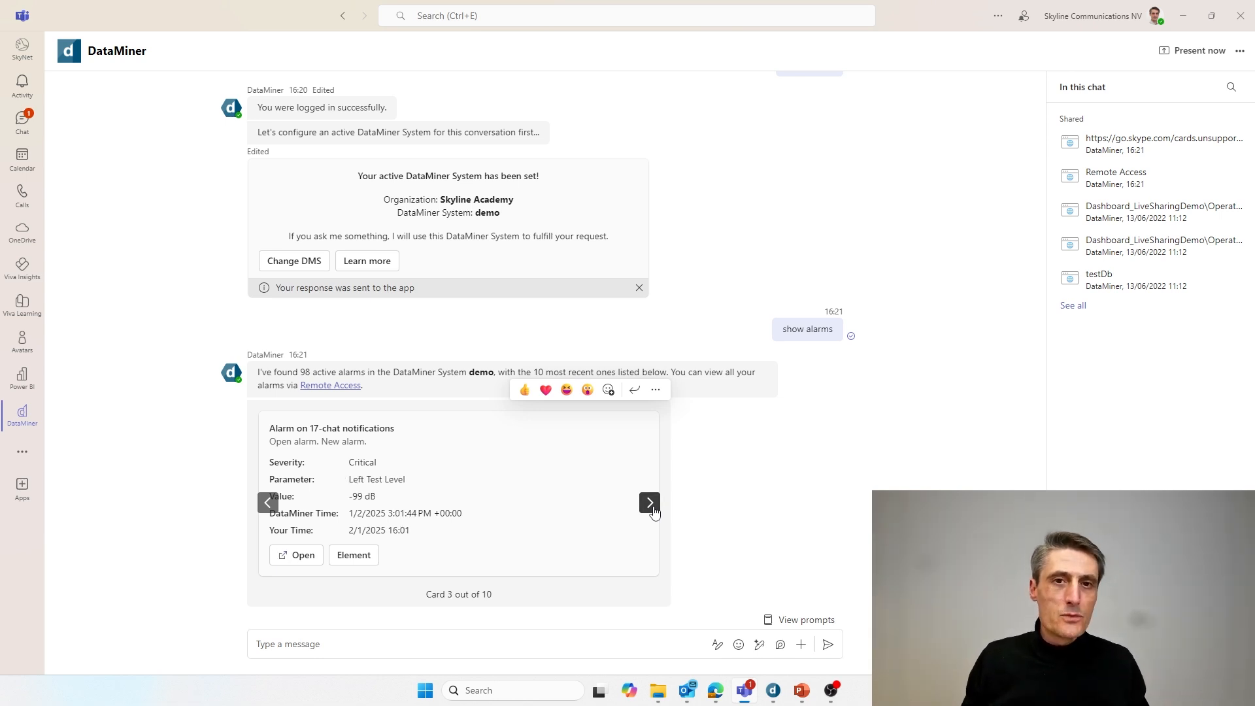
pyautogui.click(654, 511)
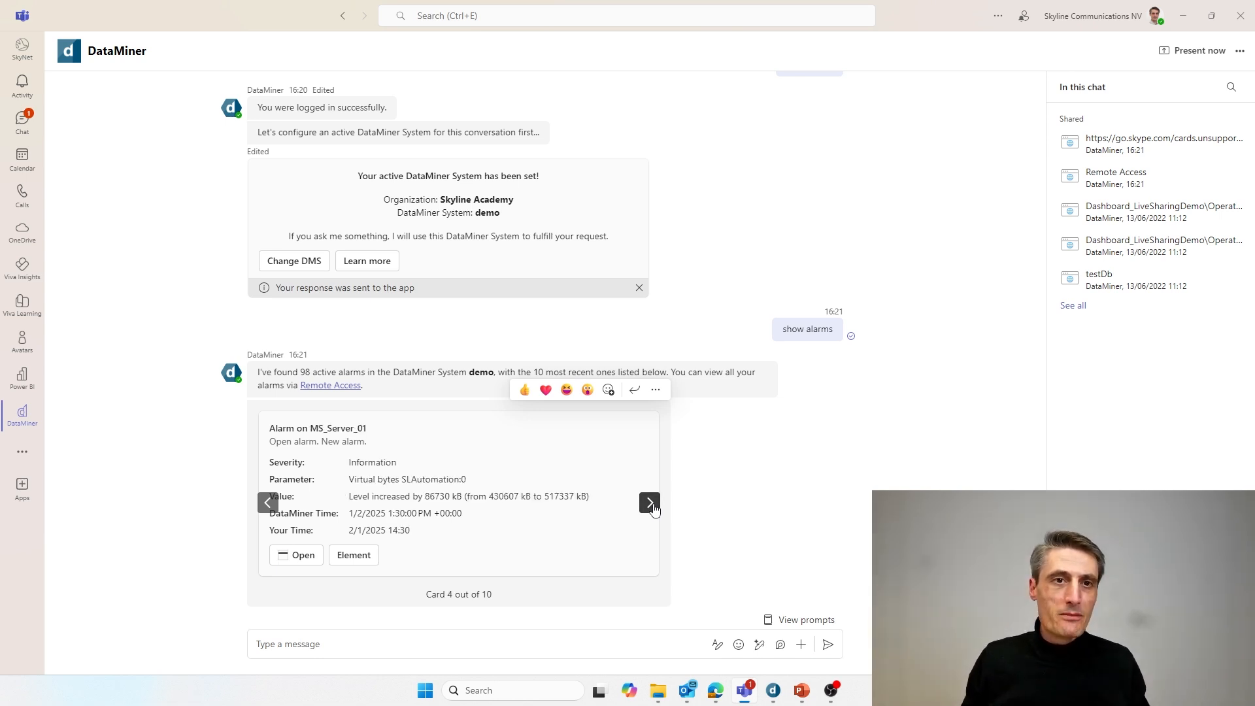
pyautogui.click(654, 511)
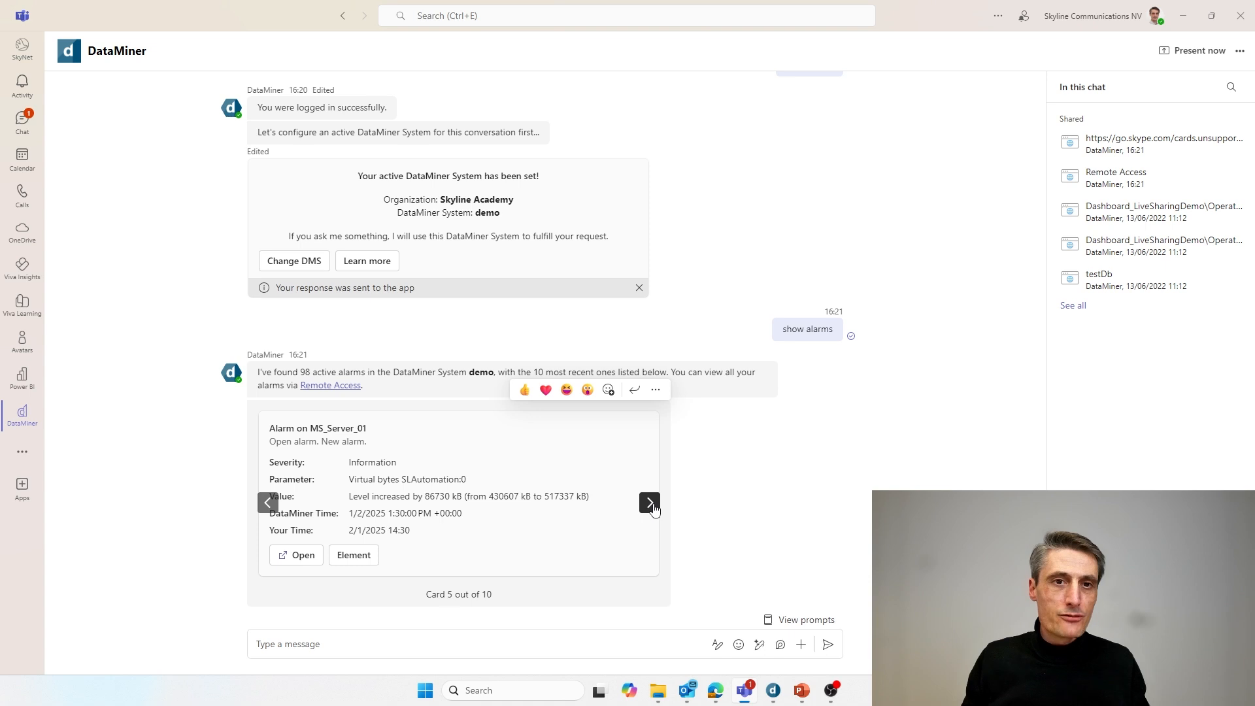
pyautogui.click(273, 508)
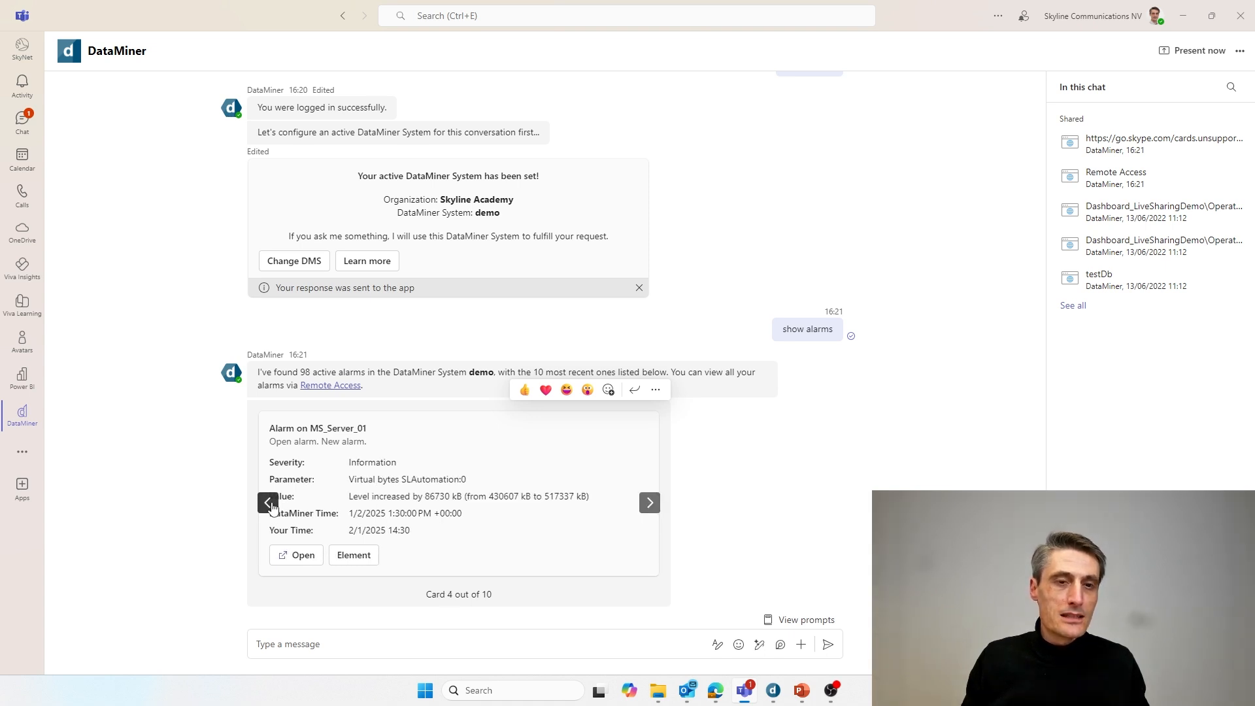
pyautogui.moveTo(278, 428); pyautogui.dragTo(368, 444)
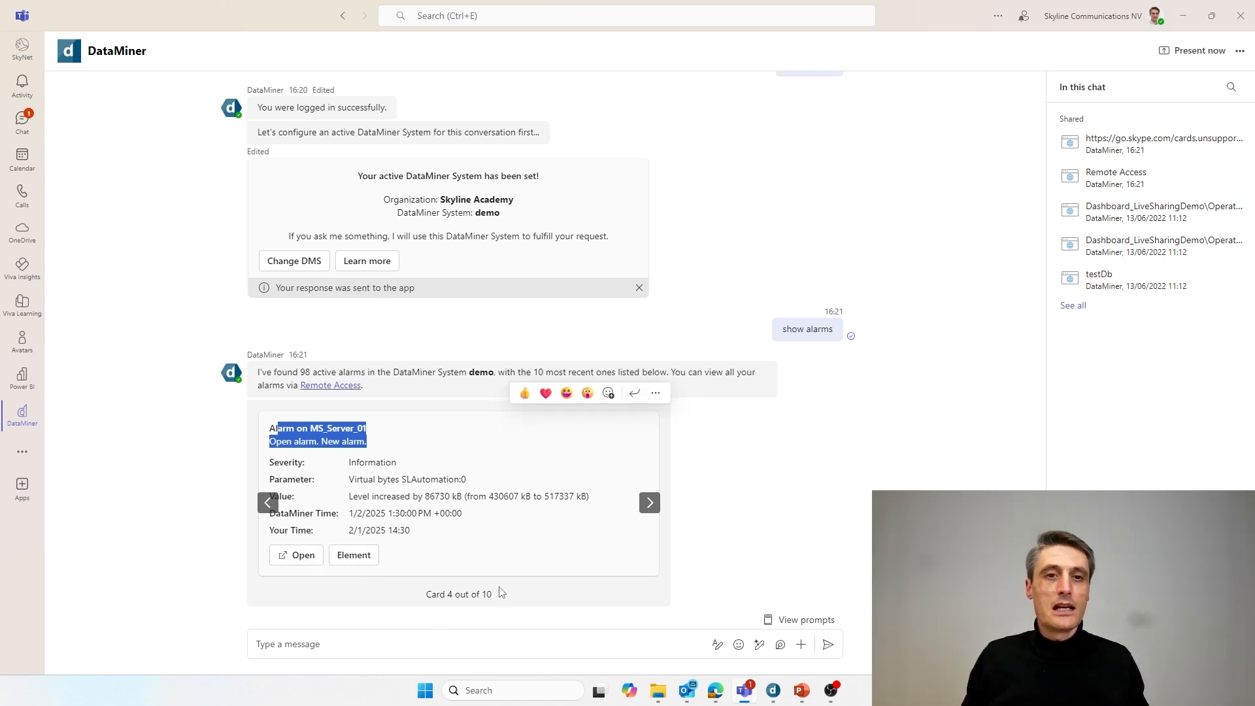
# - Send 'help' to get the bot's command list, then type 'show view rome'
pyautogui.click(322, 647)
pyautogui.write('help')
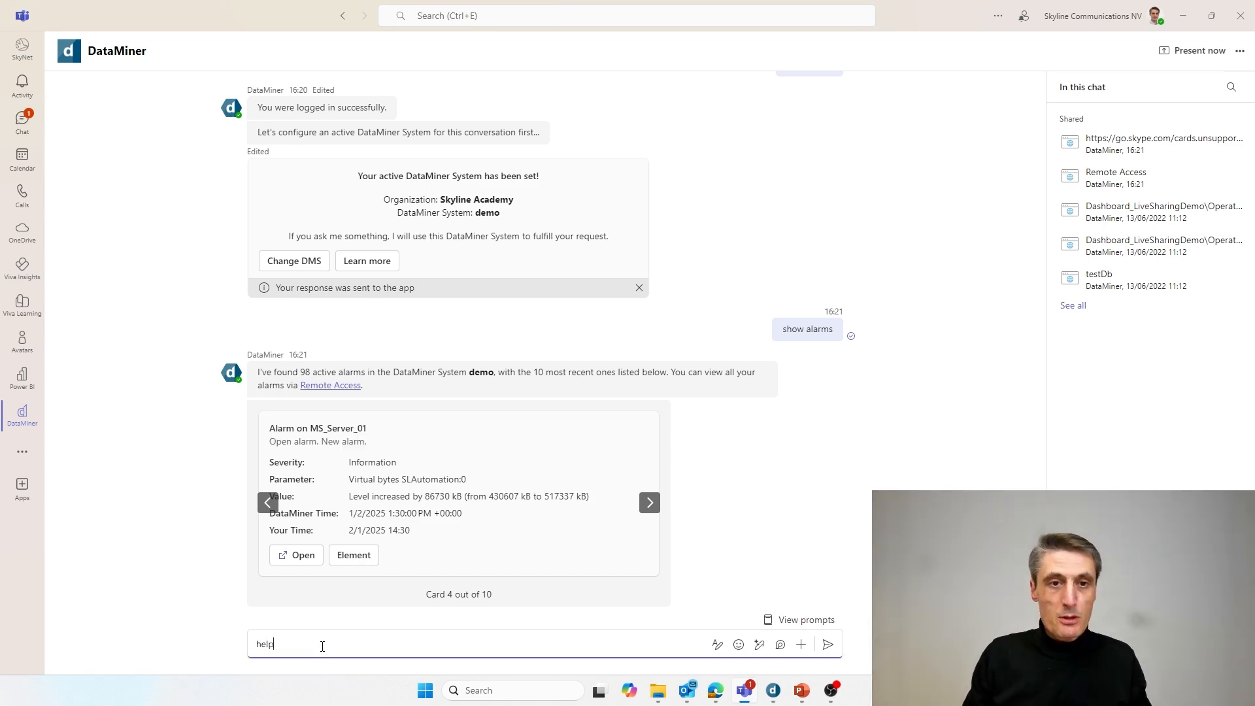
pyautogui.press('Return')
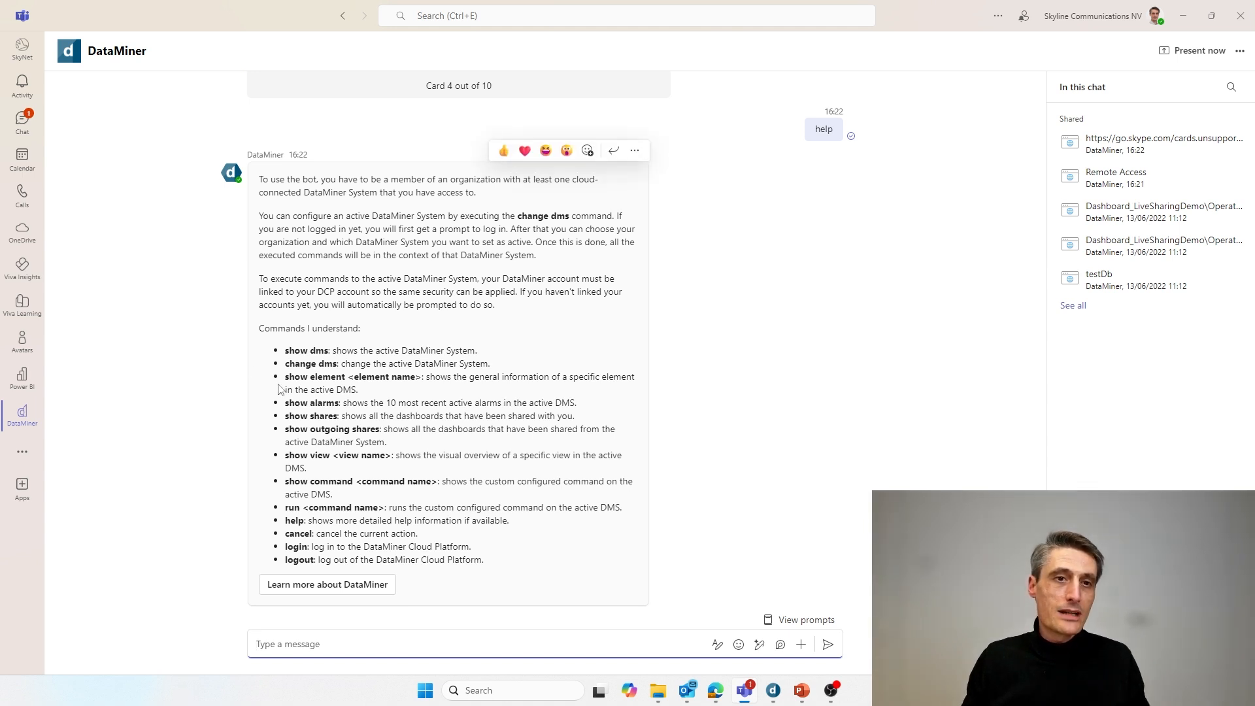
pyautogui.write('show')
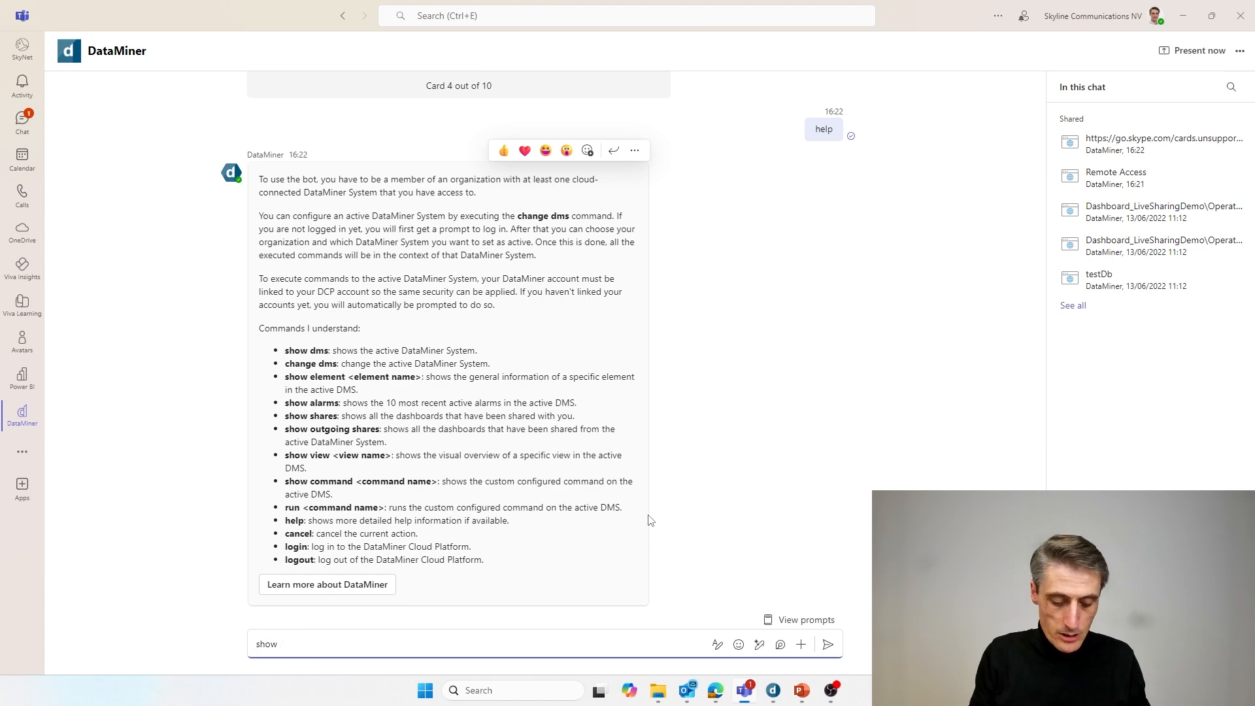
pyautogui.write(' view')
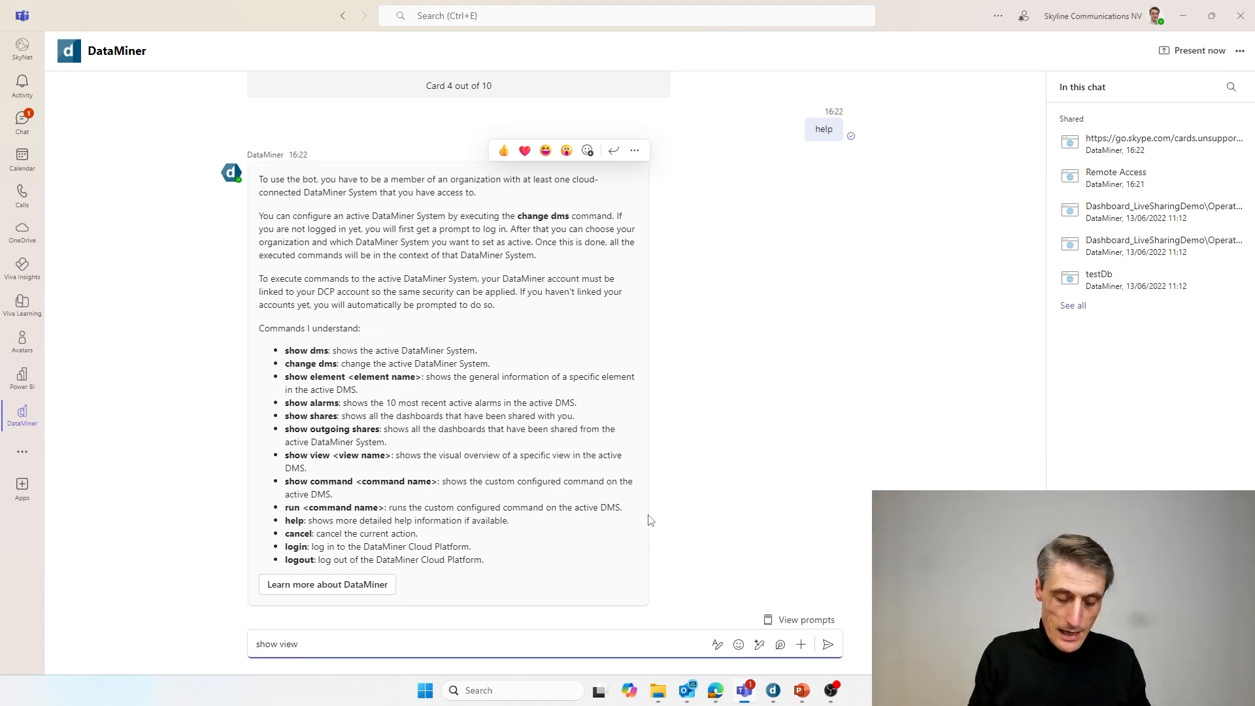
pyautogui.write(' rome')
# - Send 'show view rome' and view the ROME diagram enlarged before returning to chat
pyautogui.press('Return')
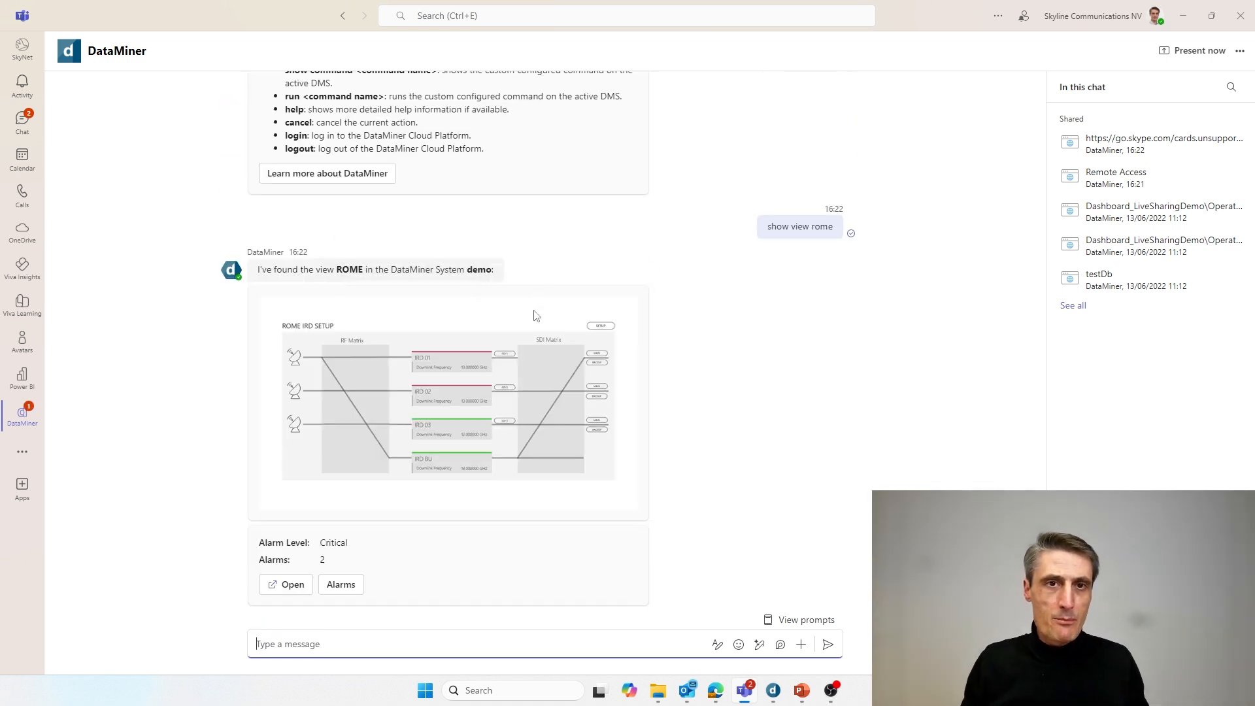
pyautogui.click(429, 391)
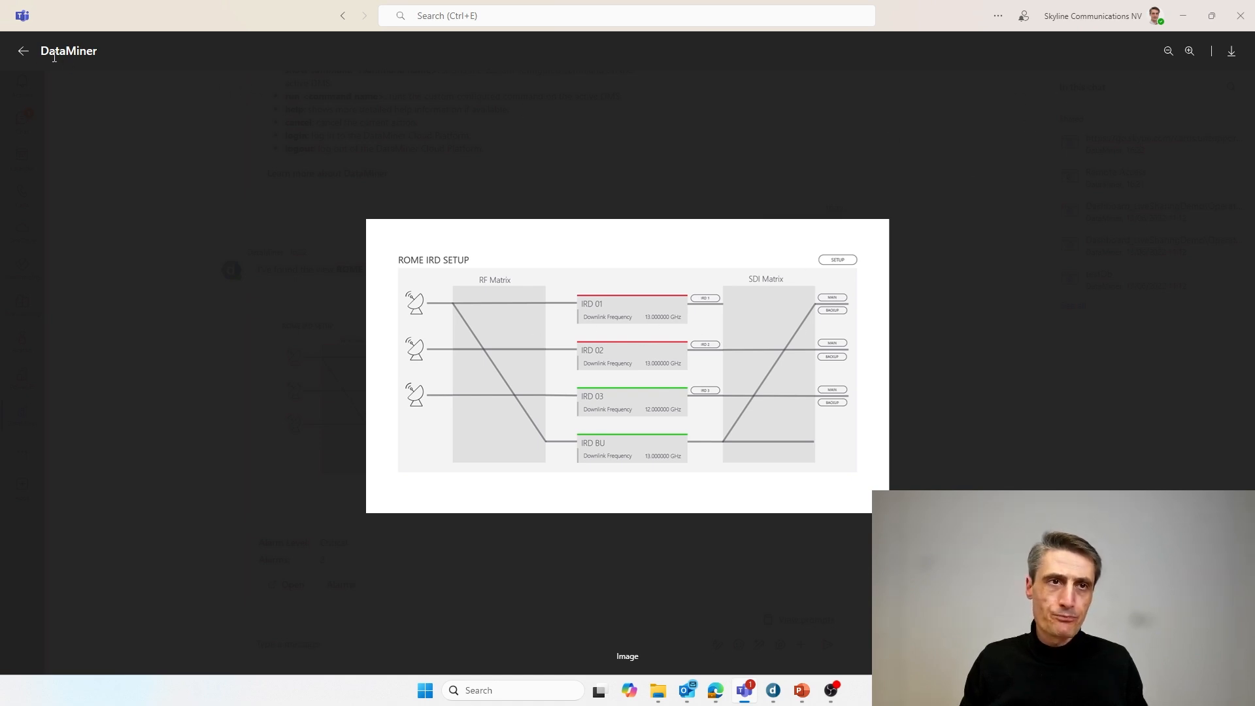
pyautogui.click(23, 51)
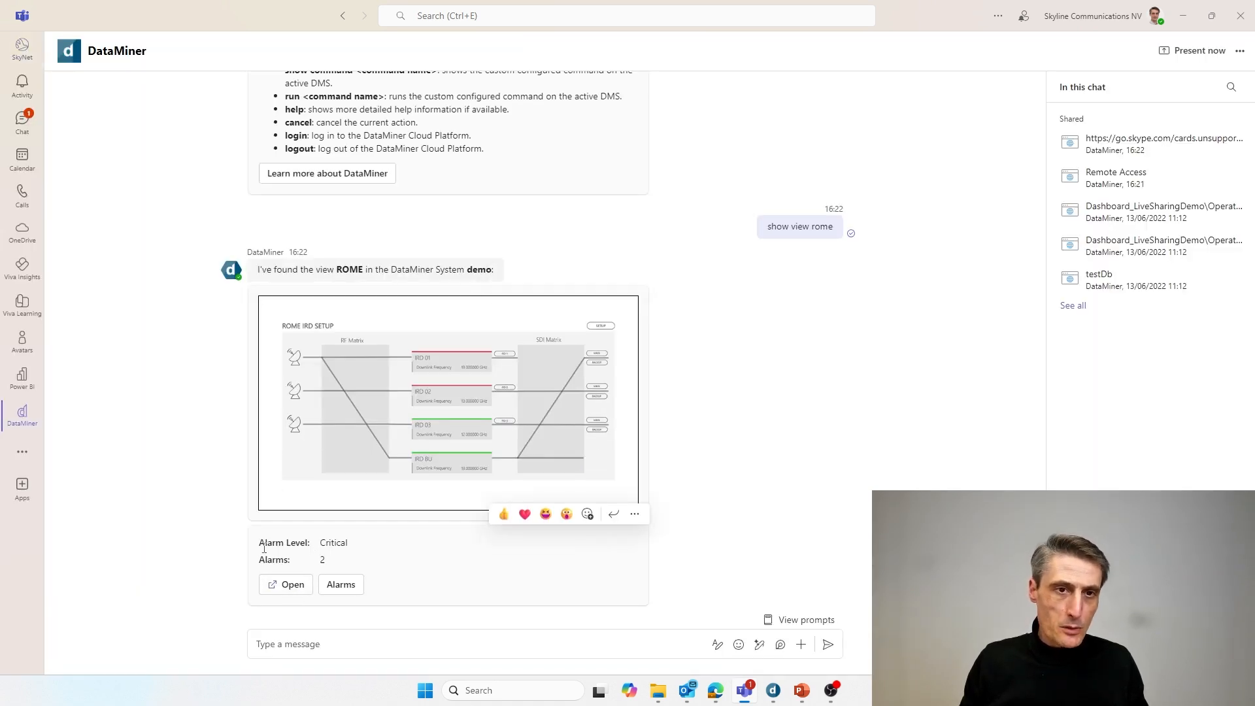
# - List the ROME view's 2 alarms and move to the Critical IRD 01 alarm card
pyautogui.click(336, 586)
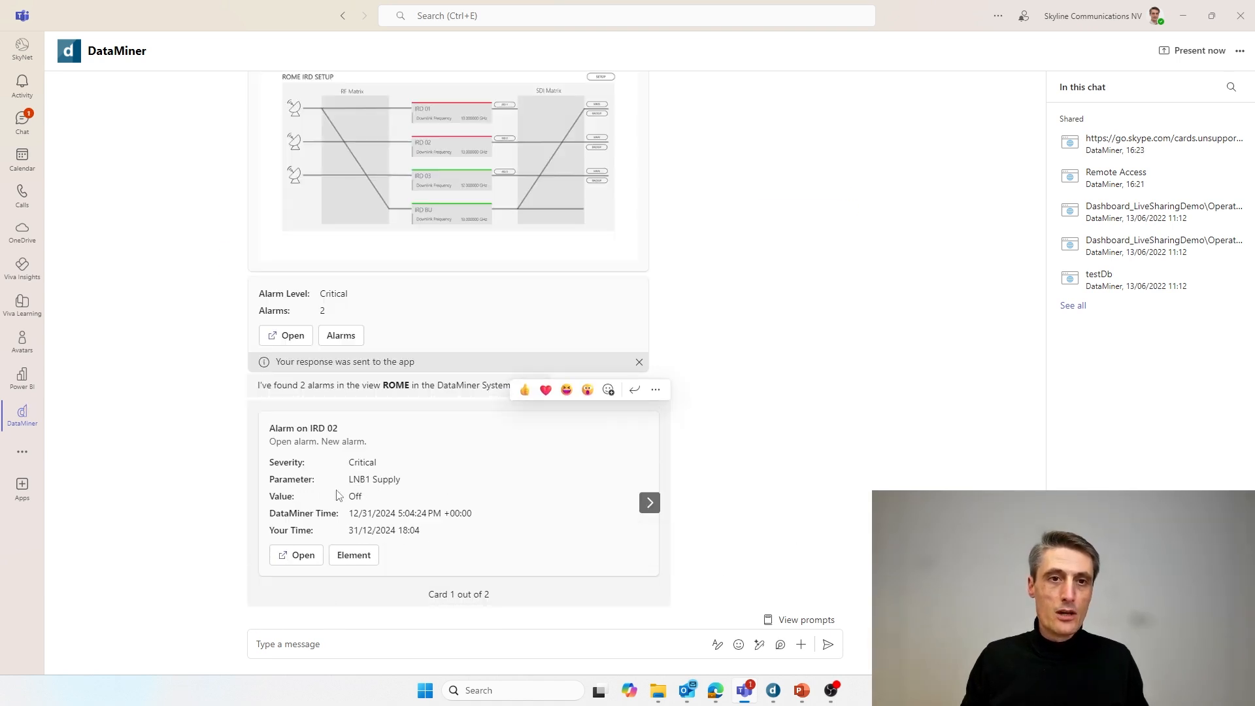
pyautogui.moveTo(353, 476); pyautogui.dragTo(407, 485)
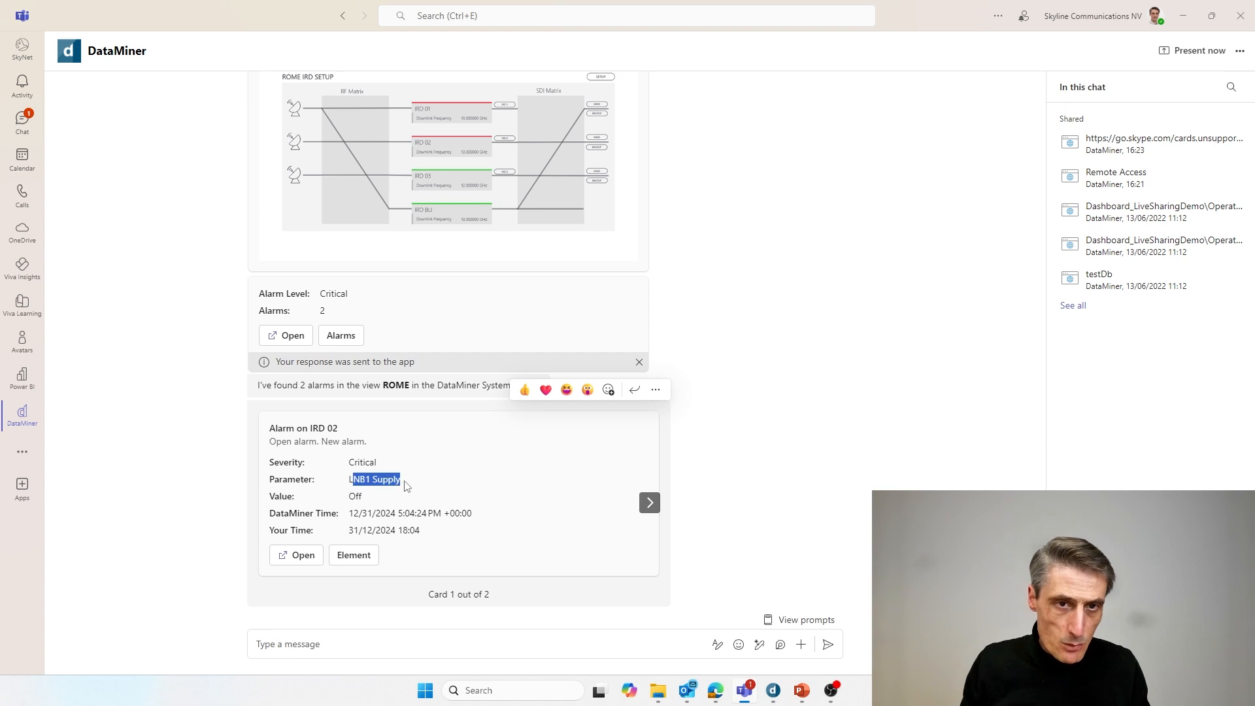
pyautogui.click(444, 499)
pyautogui.moveTo(312, 428); pyautogui.dragTo(397, 434)
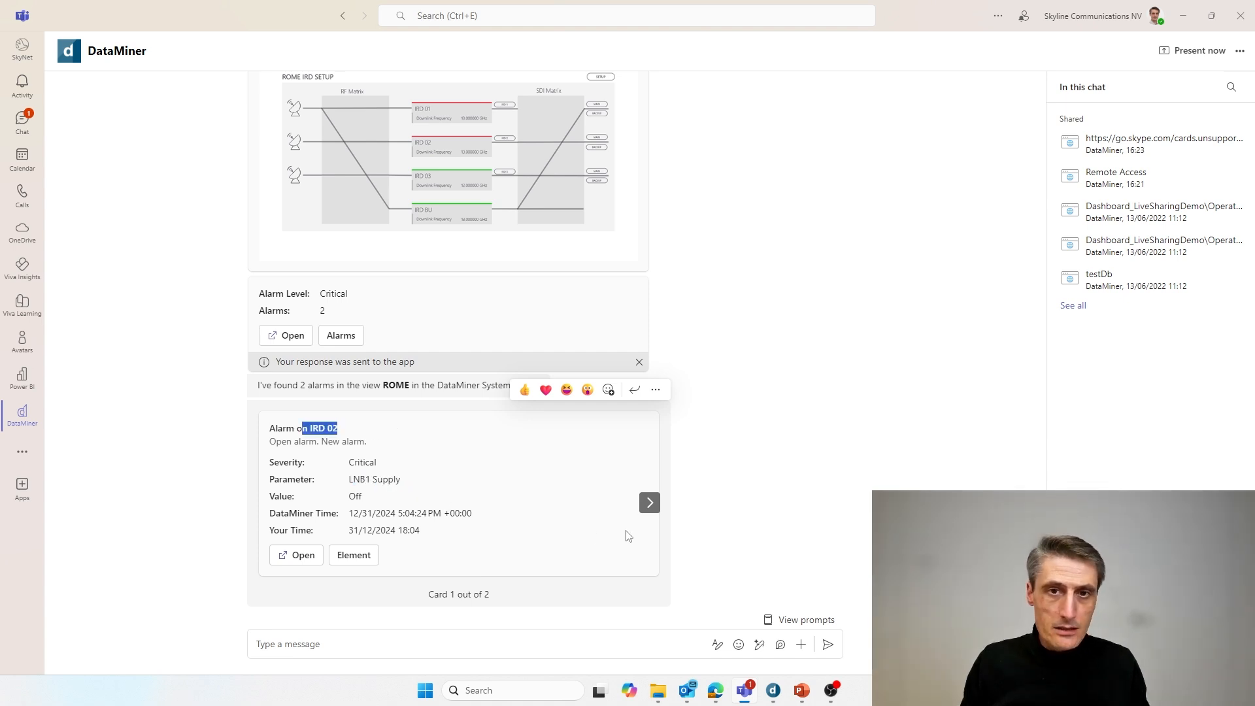
pyautogui.click(650, 502)
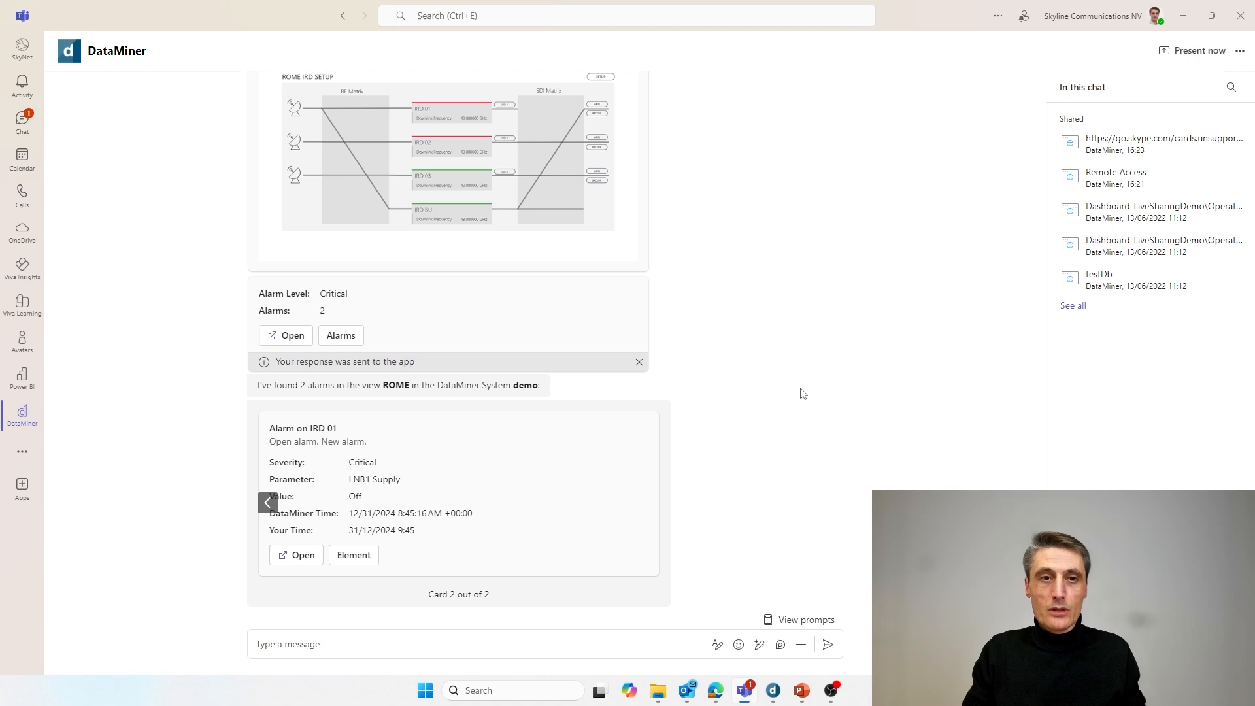
pyautogui.click(302, 646)
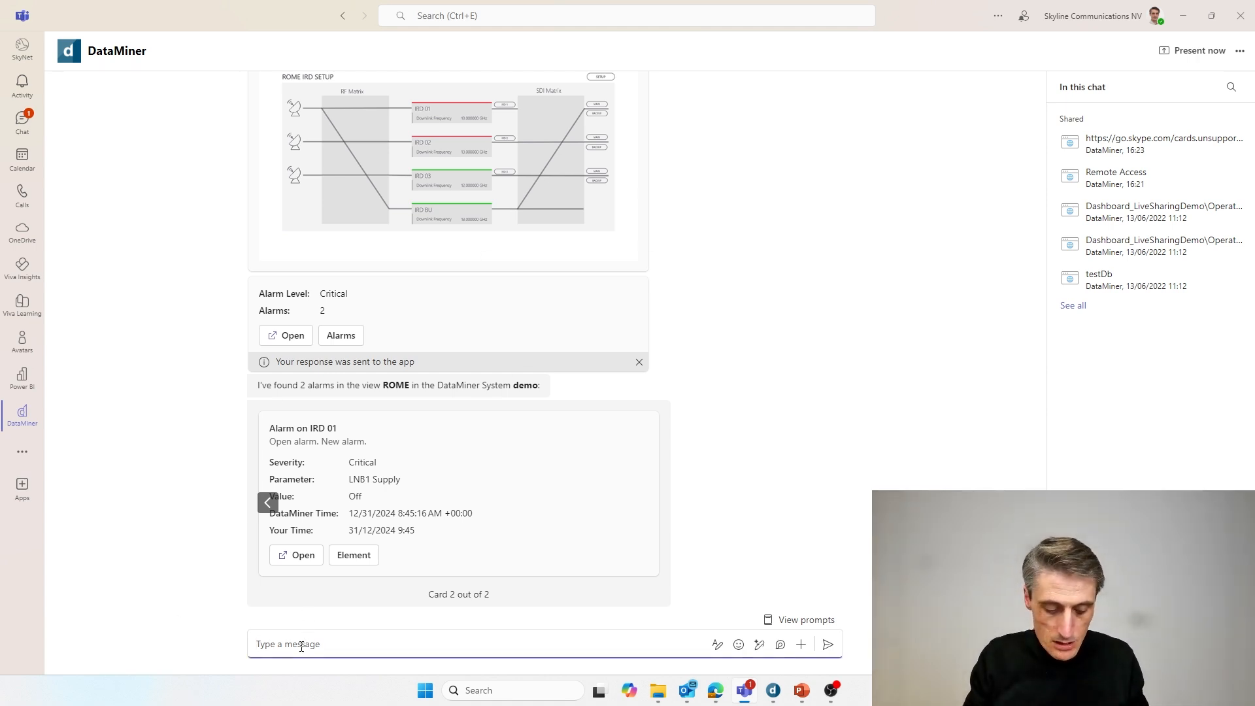
# - Send 'show commands' to the DataMiner bot in the chat
pyautogui.write('@dataminer')
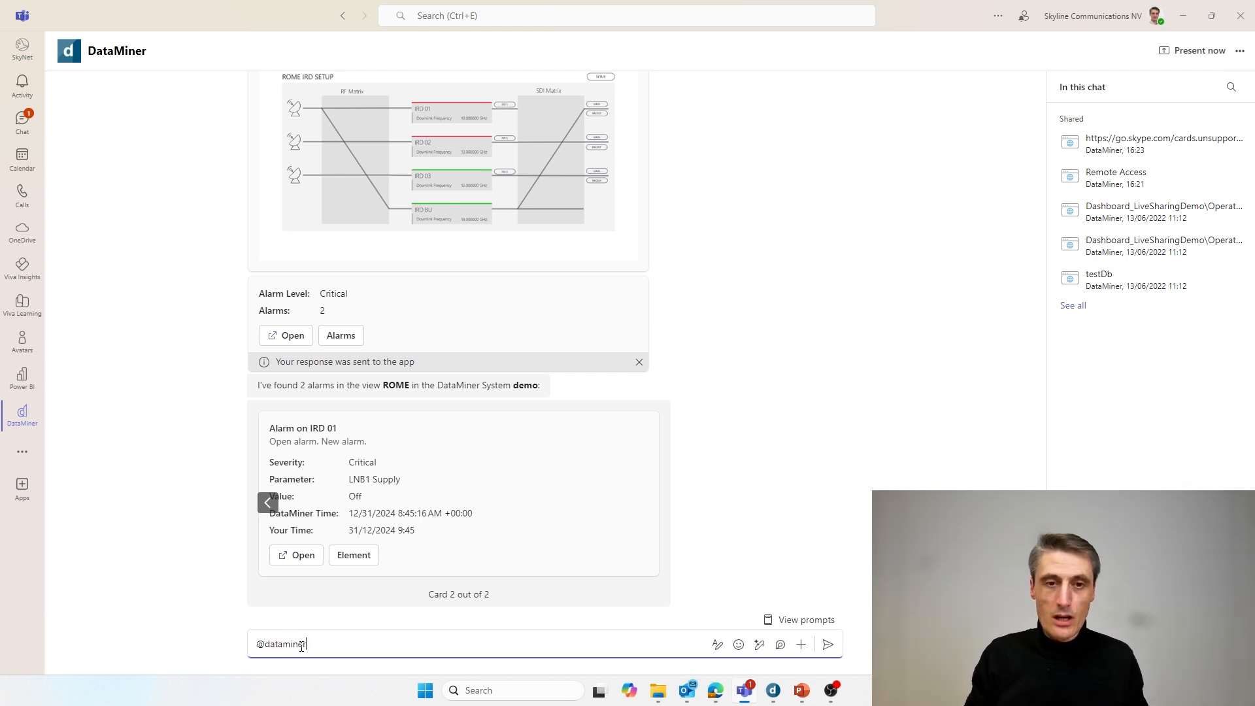
pyautogui.press('BackSpace')
pyautogui.press('BackSpace')
pyautogui.press('BackSpace')
pyautogui.press('BackSpace')
pyautogui.press('BackSpace')
pyautogui.press('BackSpace')
pyautogui.press('BackSpace')
pyautogui.press('BackSpace')
pyautogui.press('BackSpace')
pyautogui.press('BackSpace')
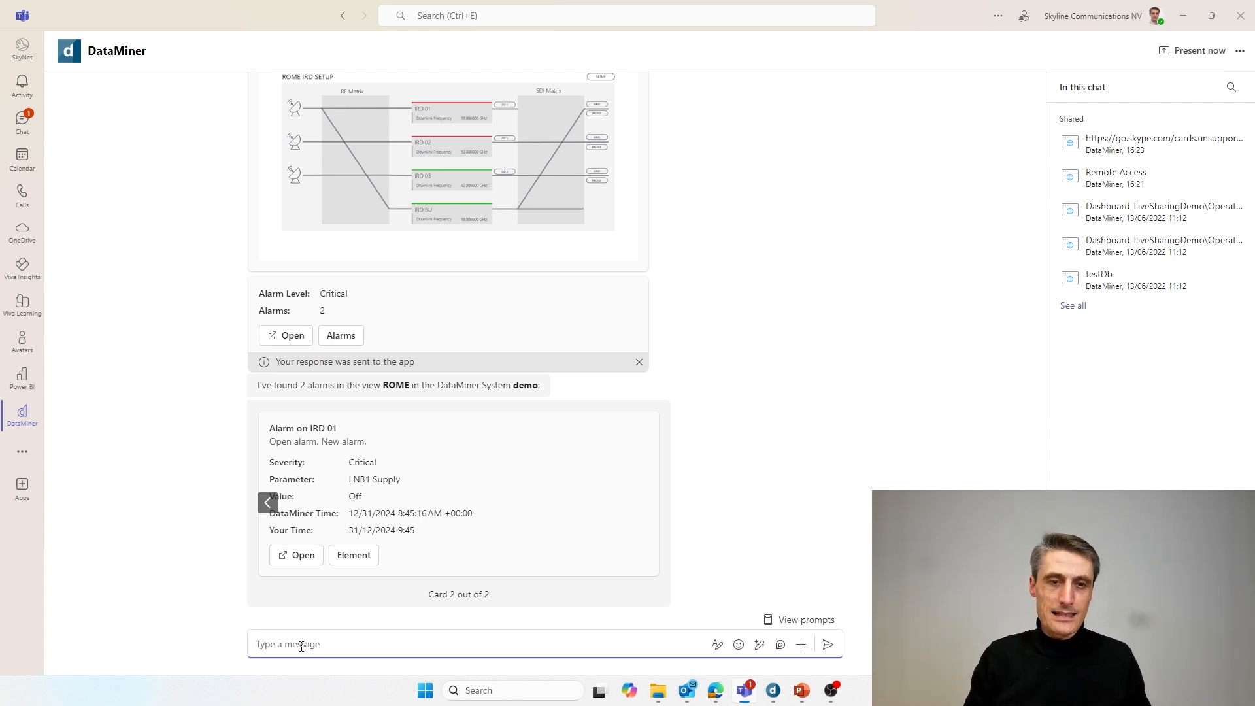
pyautogui.write('show')
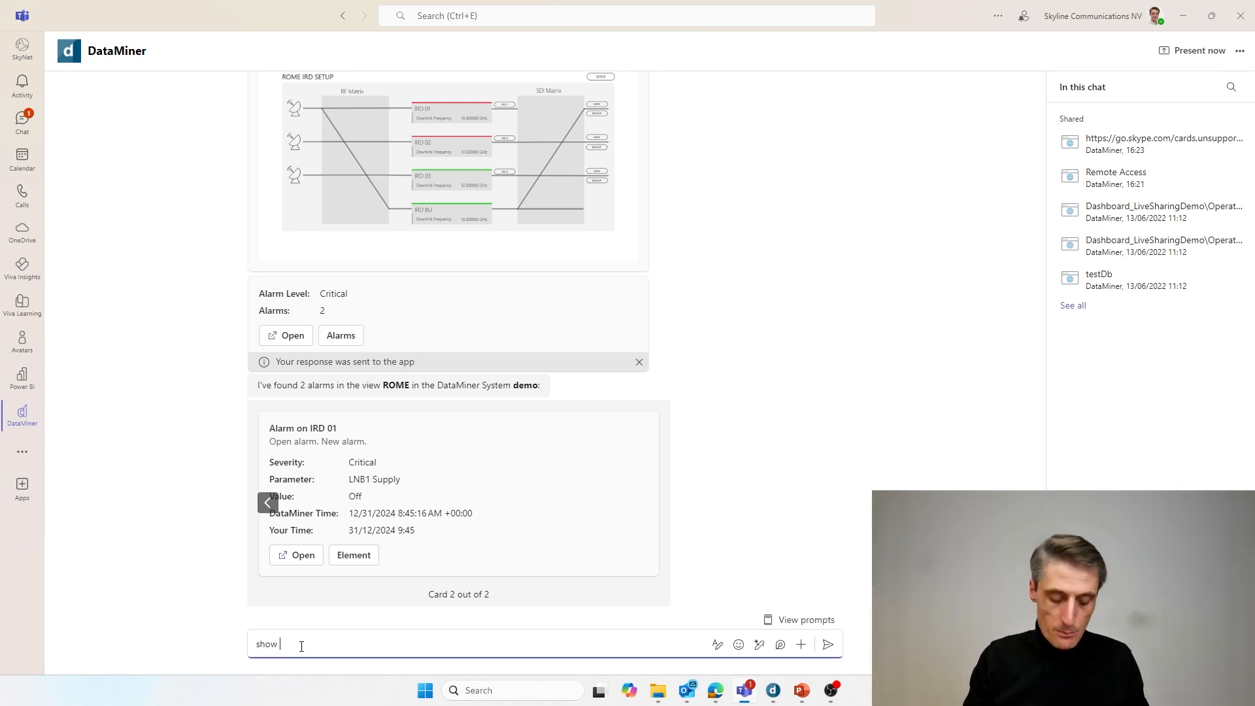
pyautogui.write(' comma')
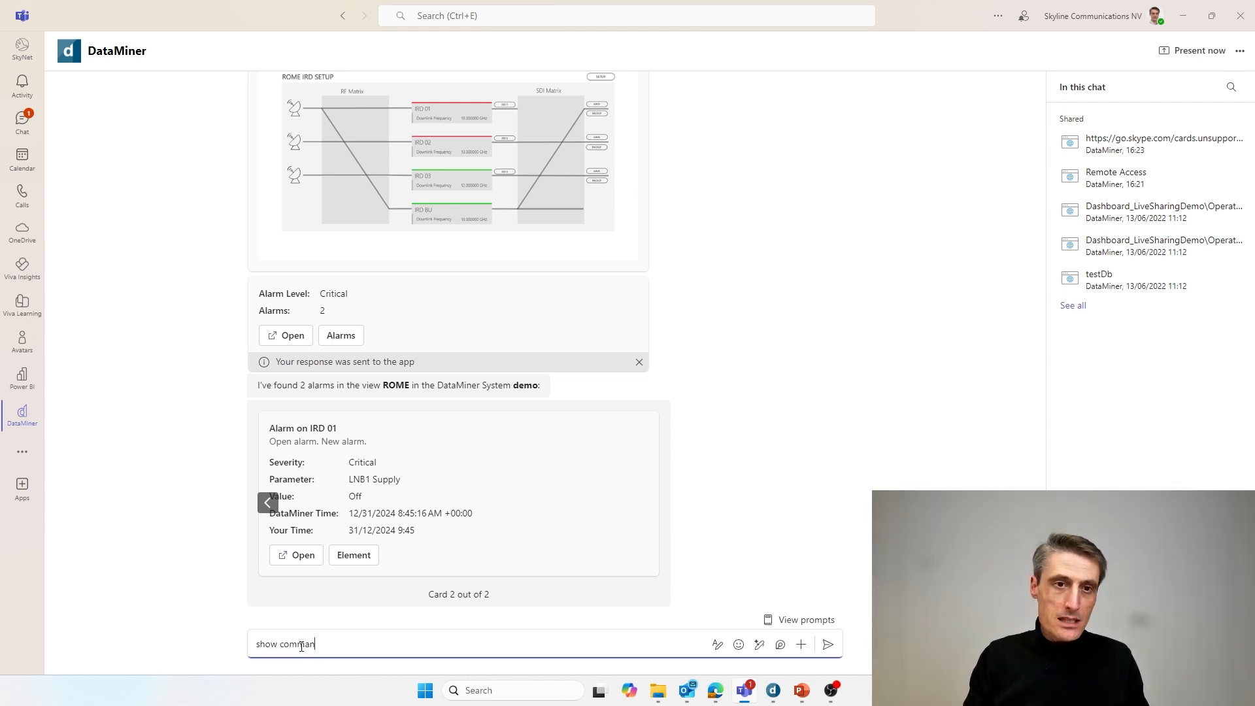
pyautogui.write('nds')
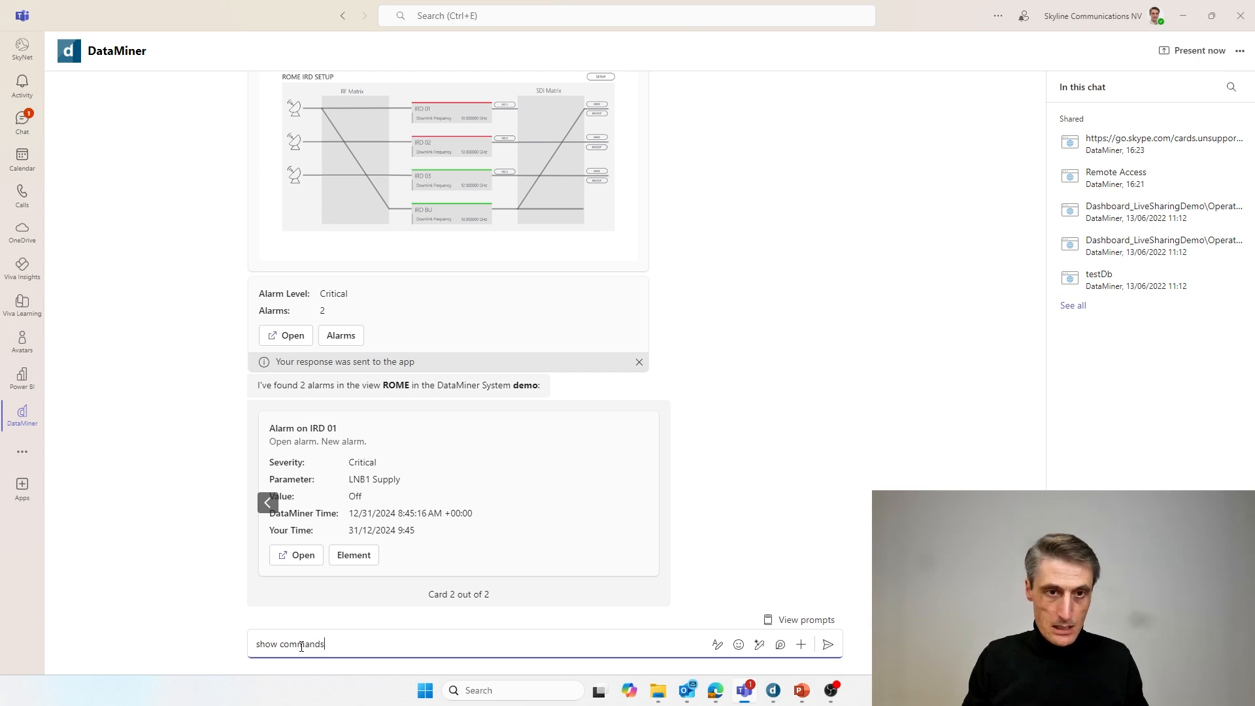
pyautogui.press('Return')
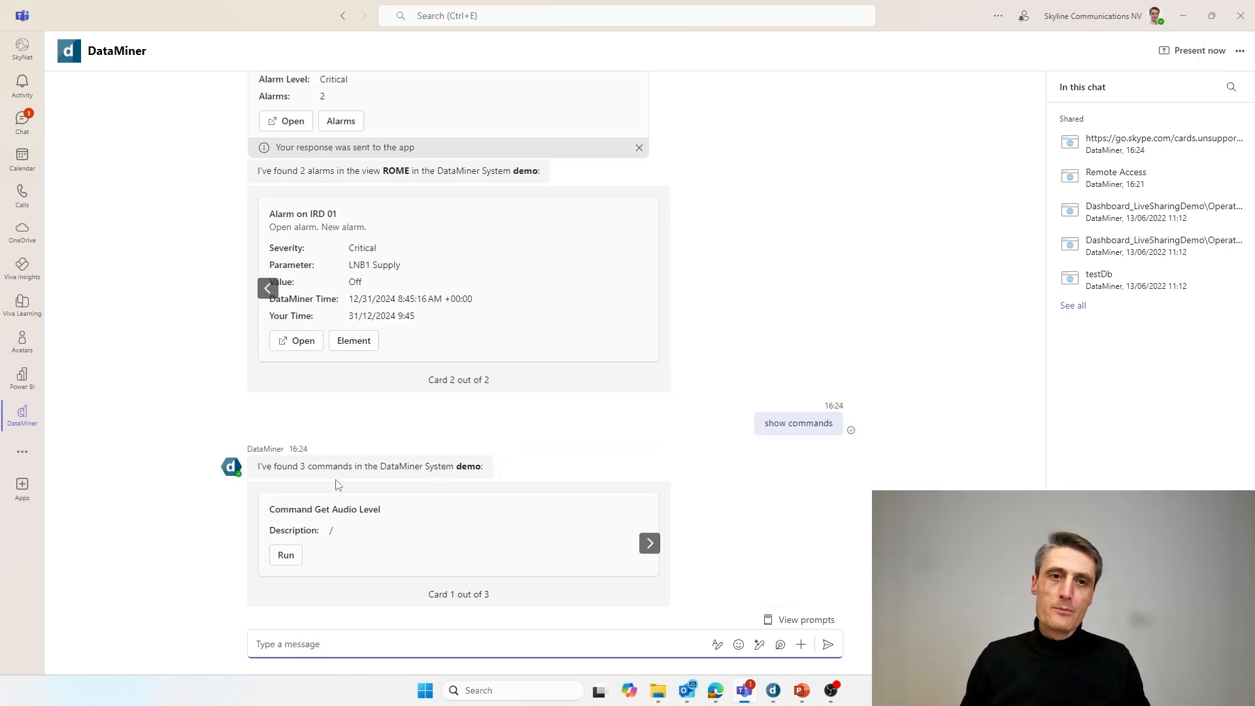
# - Browse the command cards through WhoAmI and Hello World, then back to Get Audio Level
pyautogui.moveTo(292, 468); pyautogui.dragTo(482, 466)
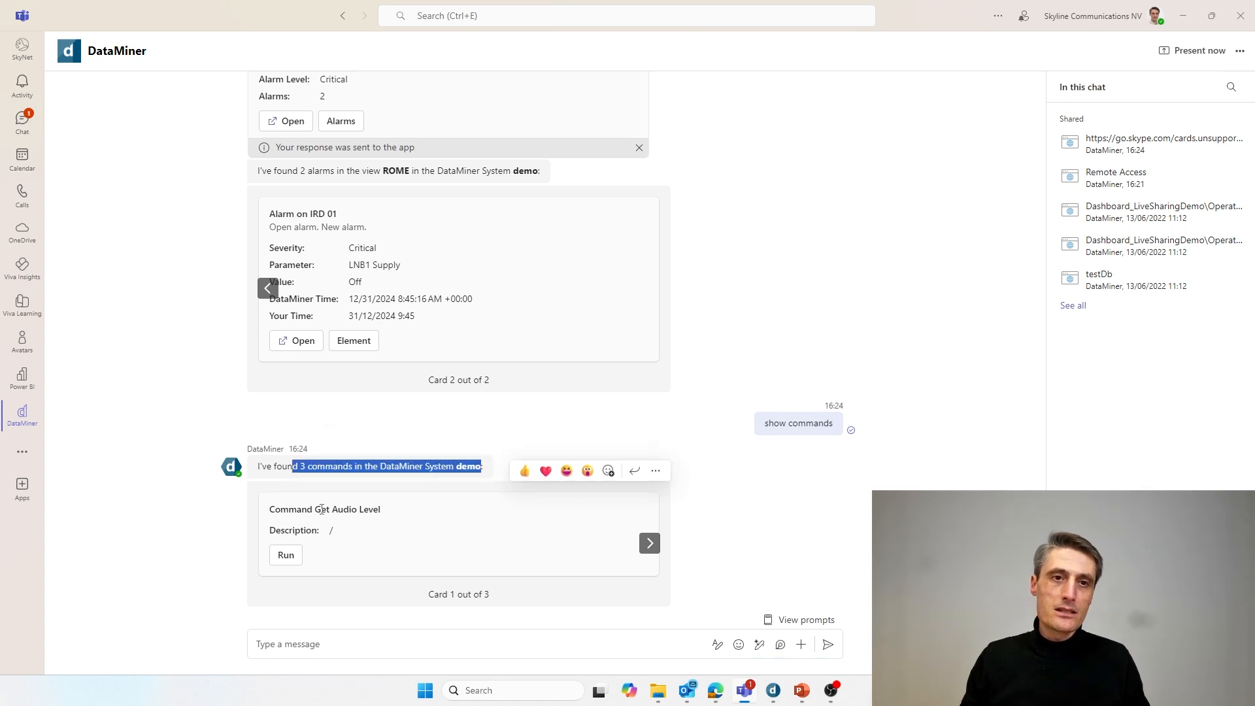
pyautogui.click(654, 549)
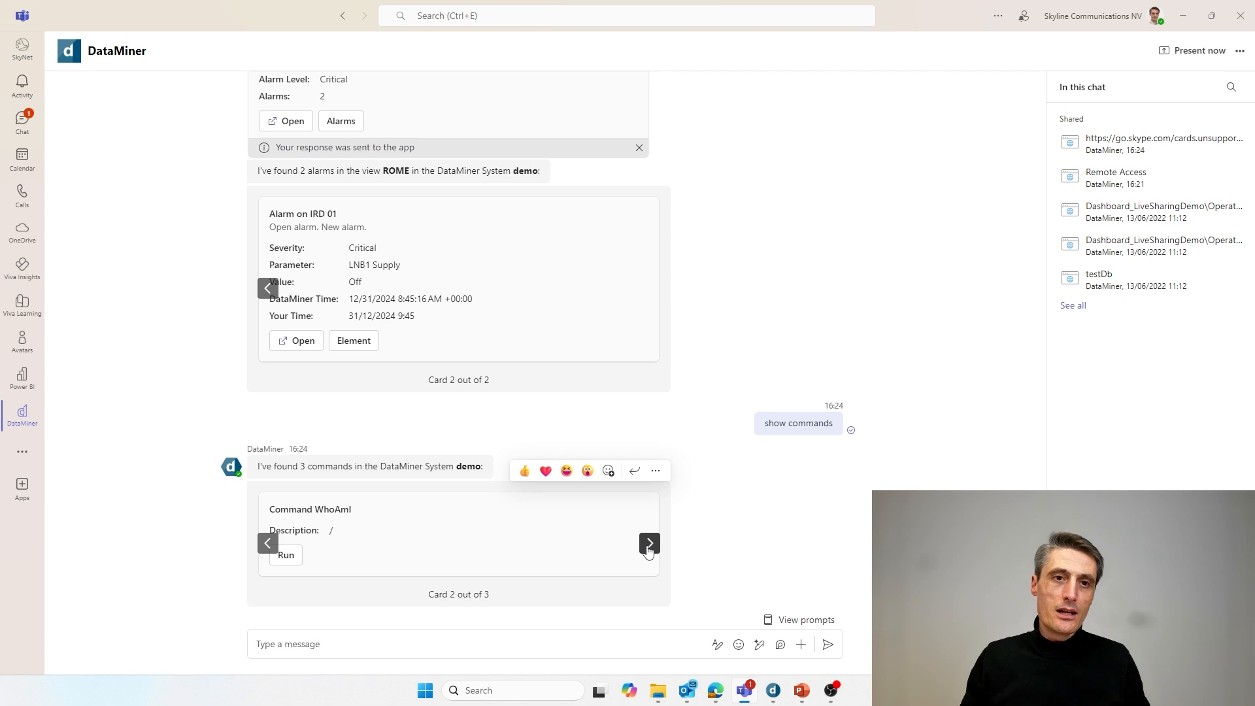
pyautogui.click(649, 545)
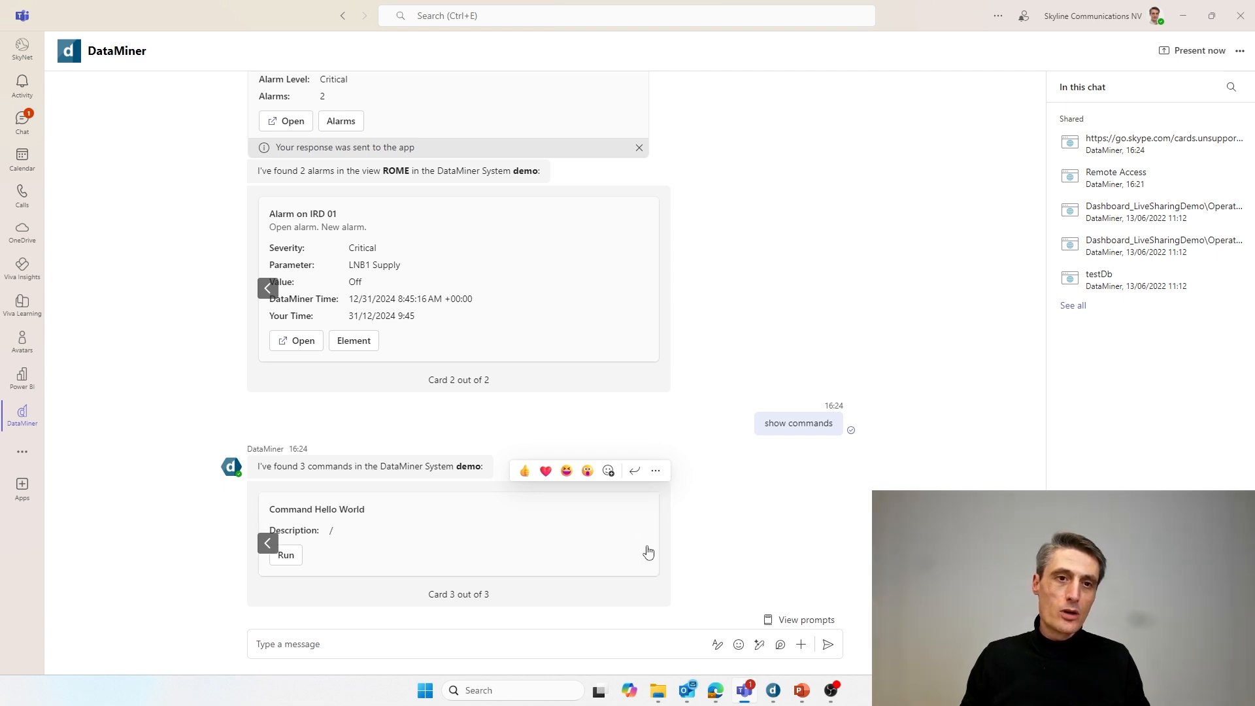
pyautogui.click(271, 544)
pyautogui.click(273, 545)
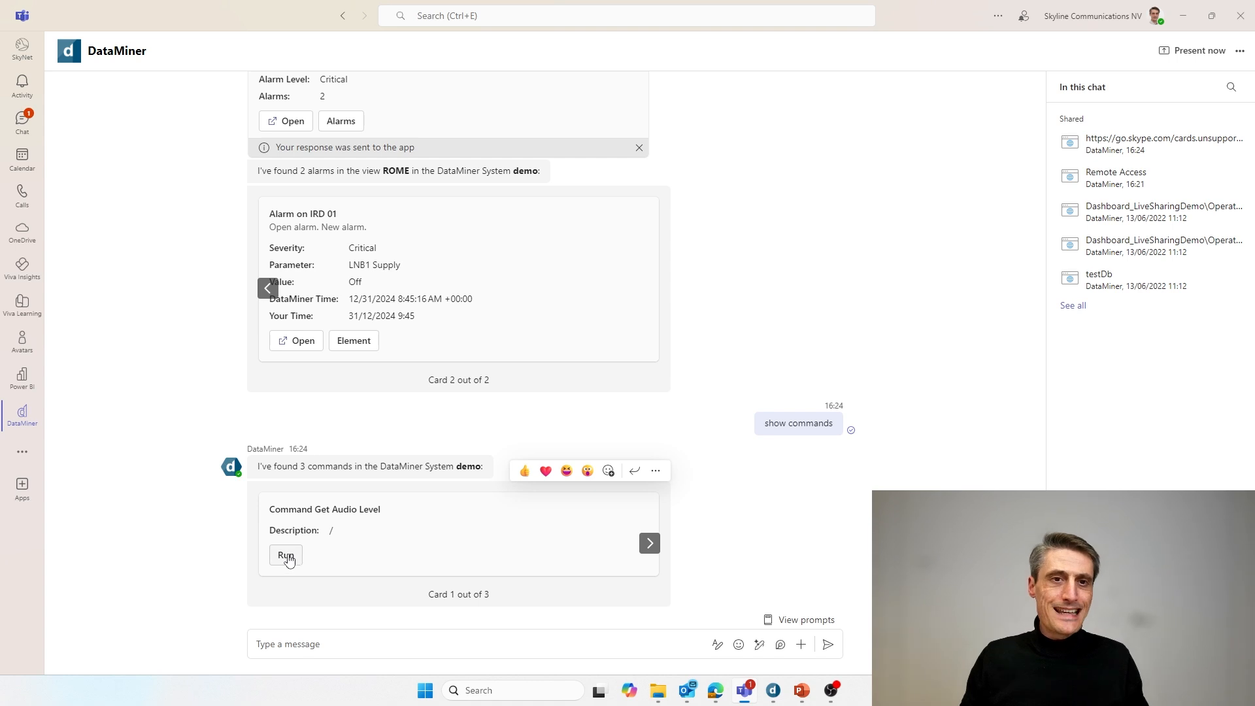
# - Run Get Audio Level on IRD-Site-1-Backup and point out the 18 dBm audio output result
pyautogui.click(287, 555)
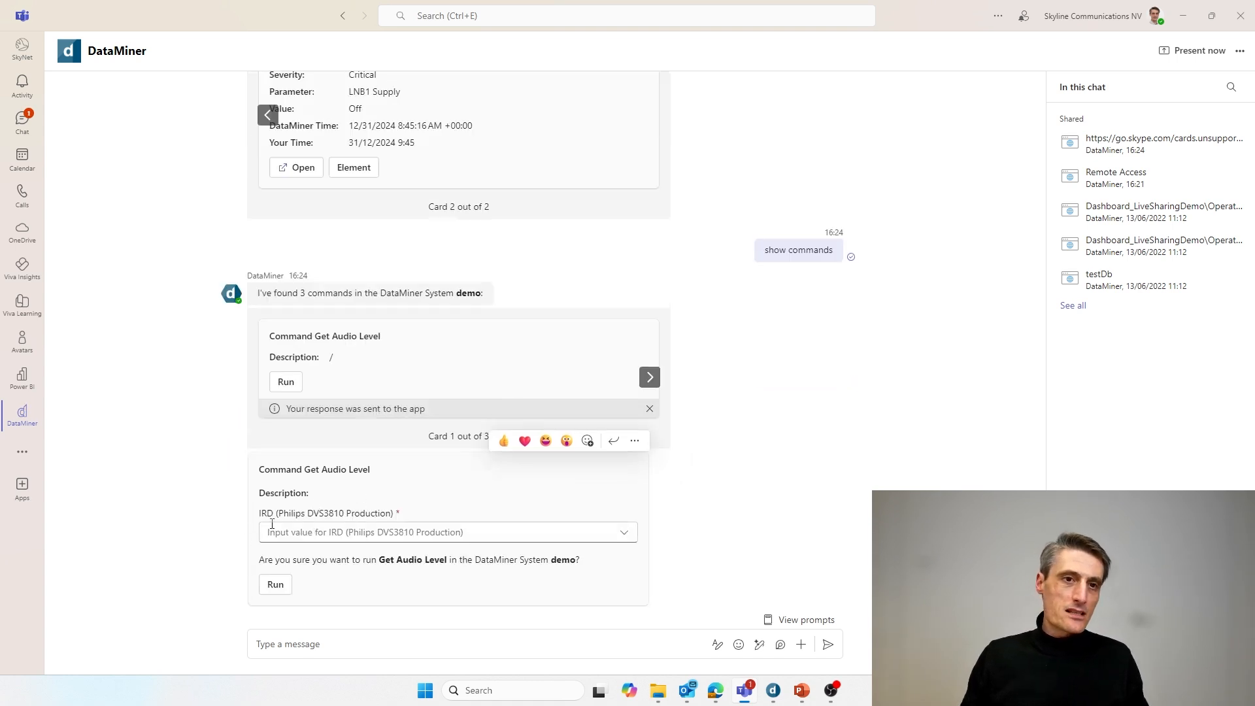
pyautogui.click(336, 534)
pyautogui.click(689, 155)
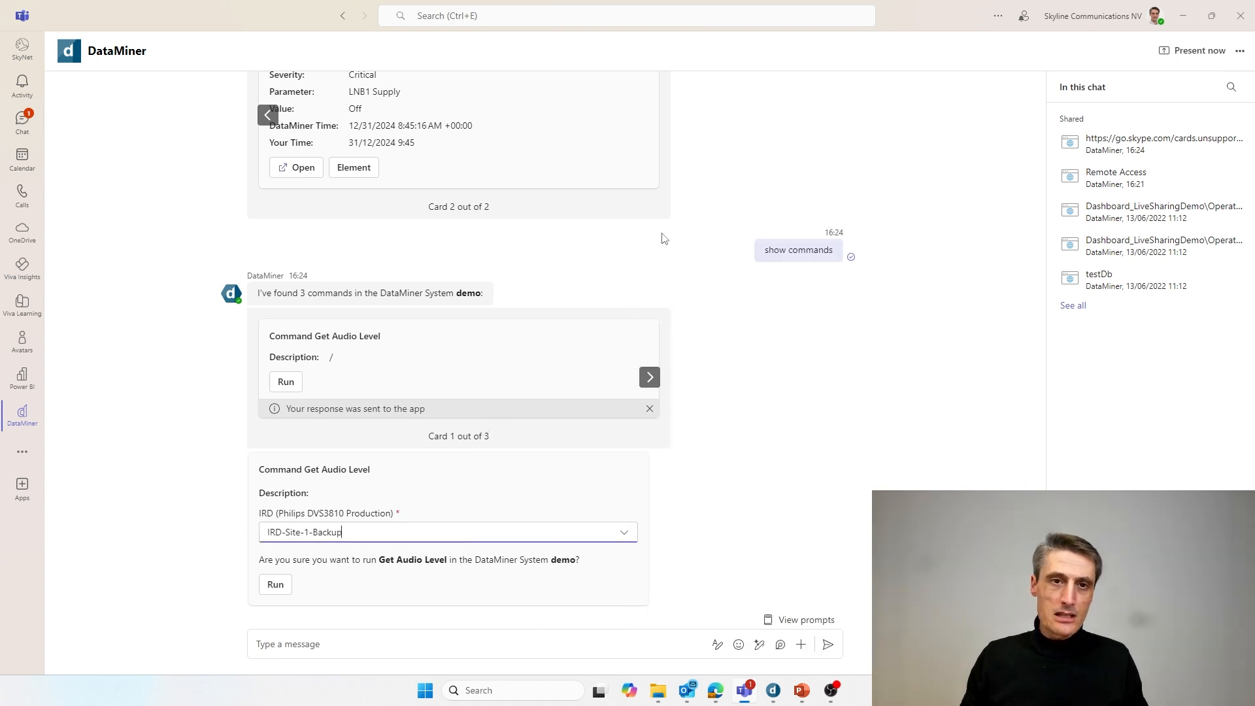
pyautogui.click(277, 586)
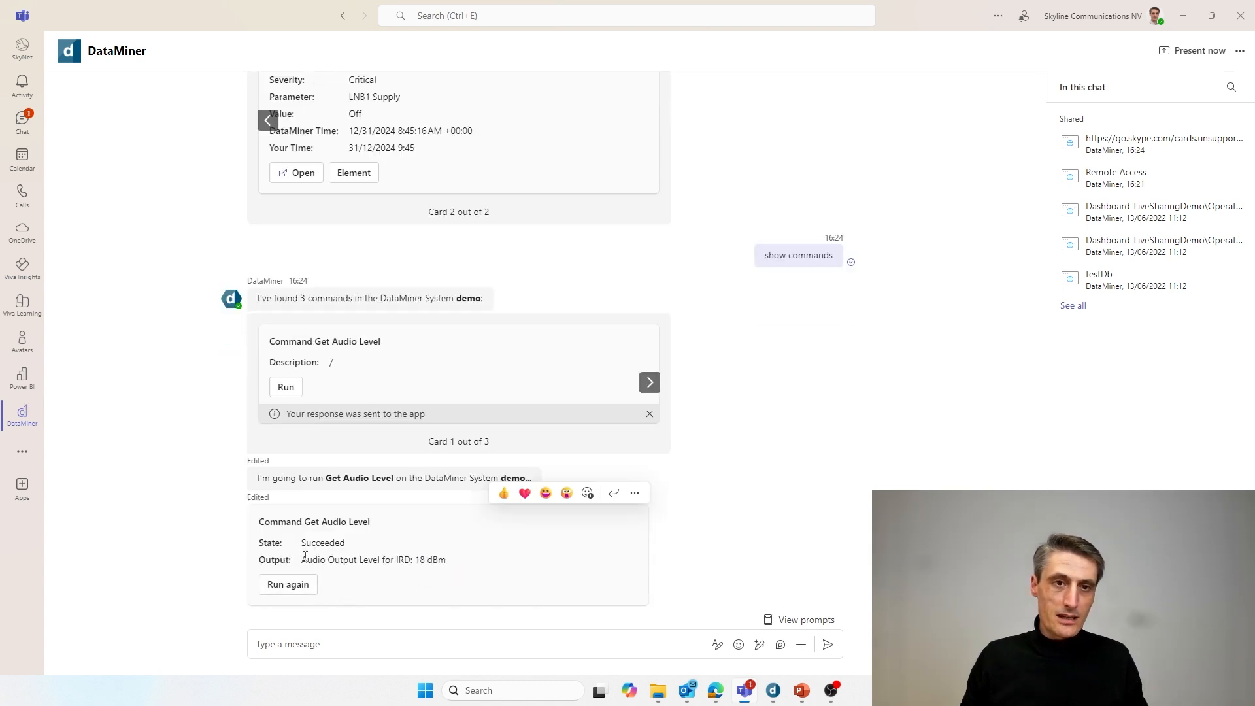
pyautogui.moveTo(301, 560); pyautogui.dragTo(470, 569)
pyautogui.click(461, 567)
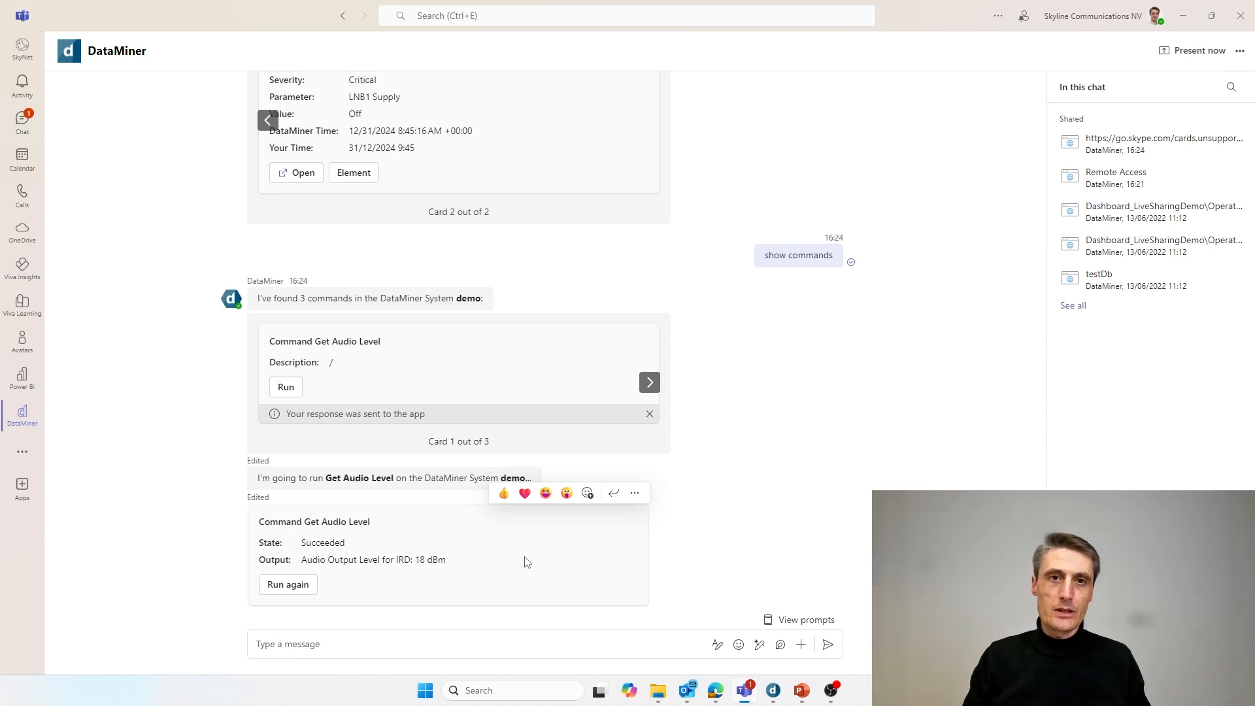
pyautogui.click(798, 620)
pyautogui.scroll(-3, 800, 511)
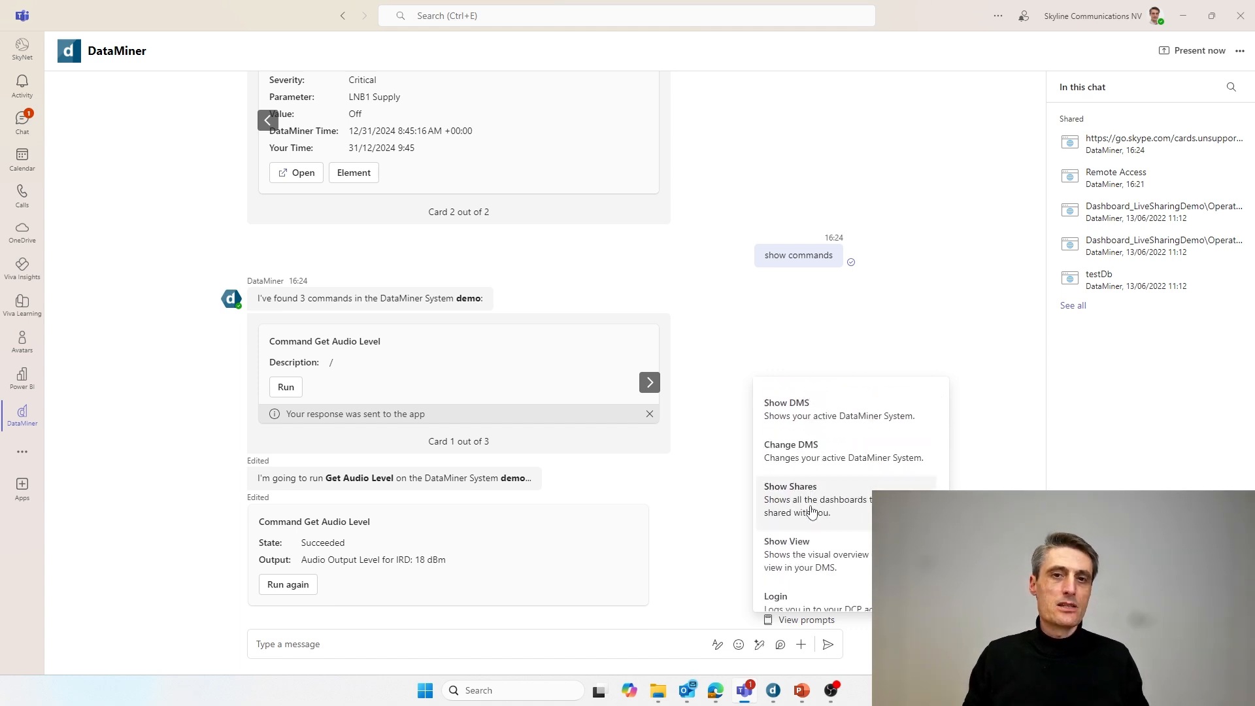
pyautogui.click(718, 553)
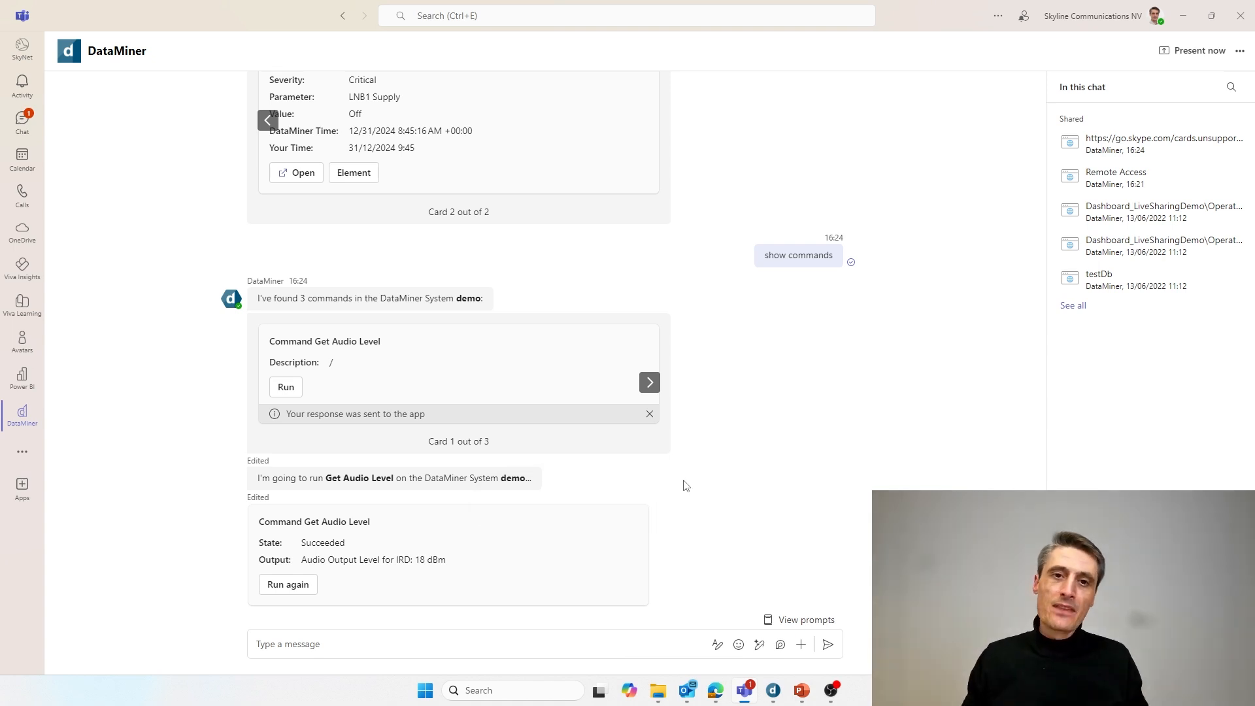
# - Switch to the DataMiner docs site and open the DataMiner Tutorials banner from the home page
pyautogui.click(715, 691)
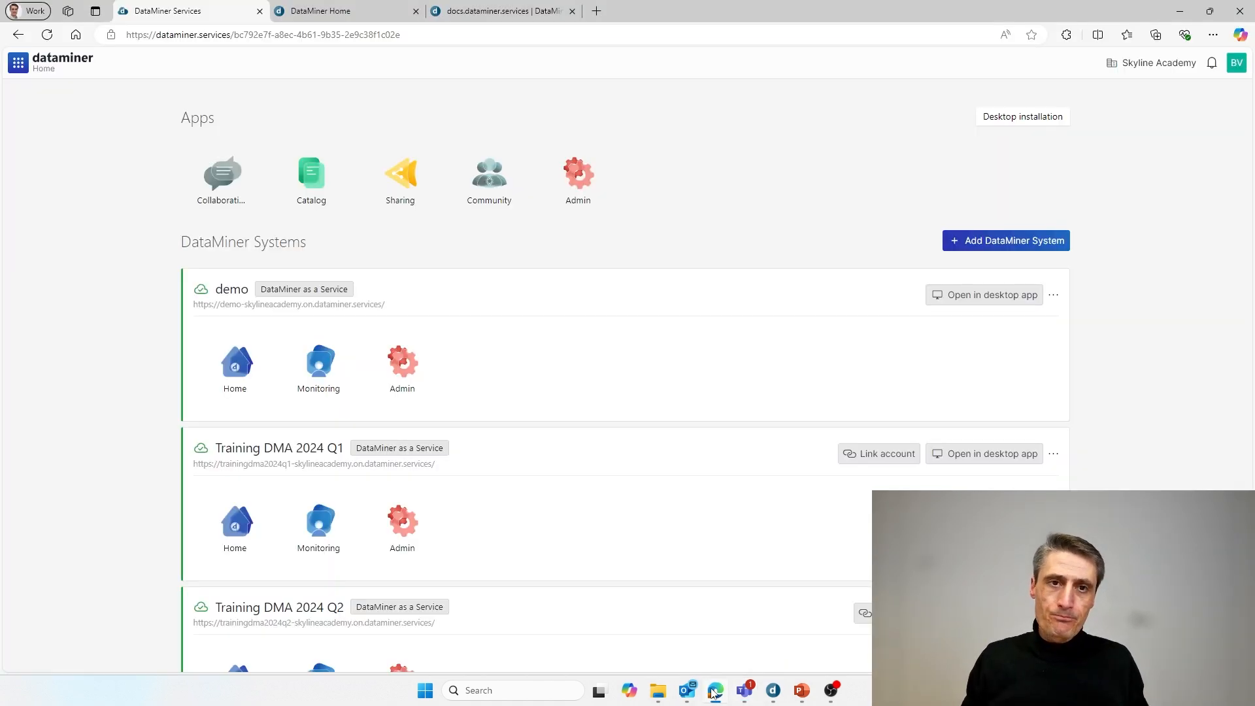
pyautogui.click(469, 16)
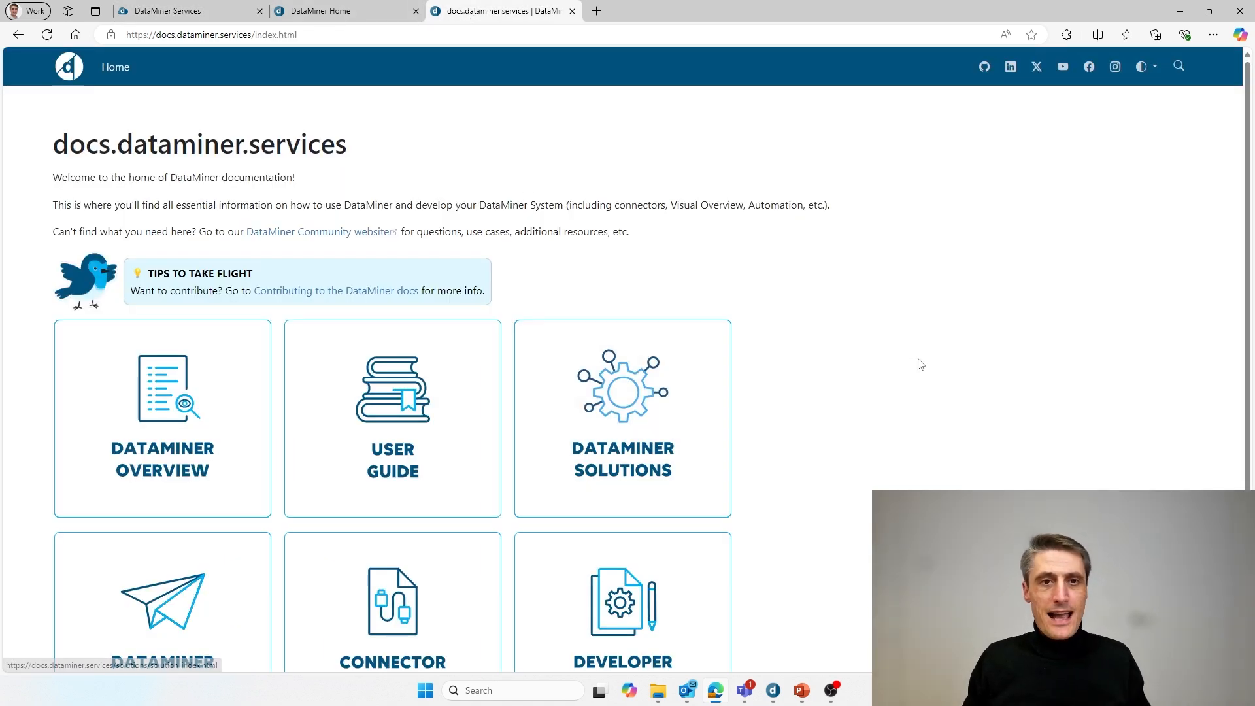
pyautogui.scroll(-1, 921, 364)
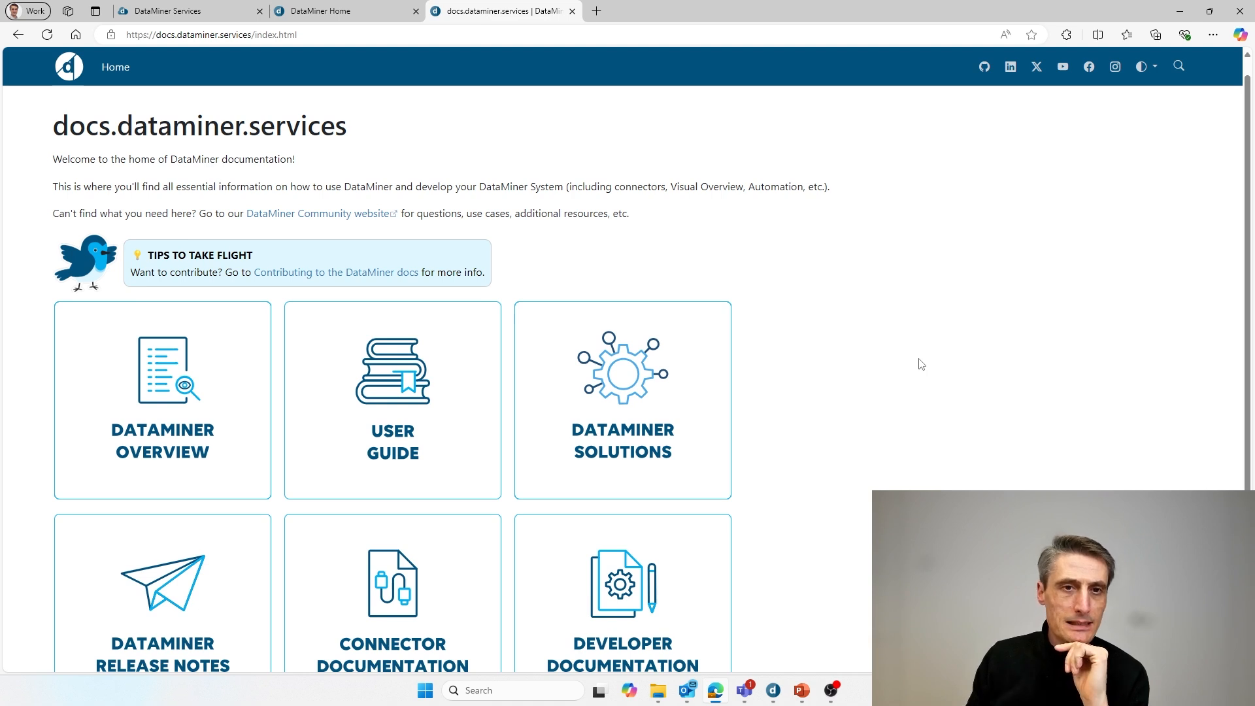
pyautogui.scroll(-2, 919, 362)
pyautogui.scroll(3, 920, 361)
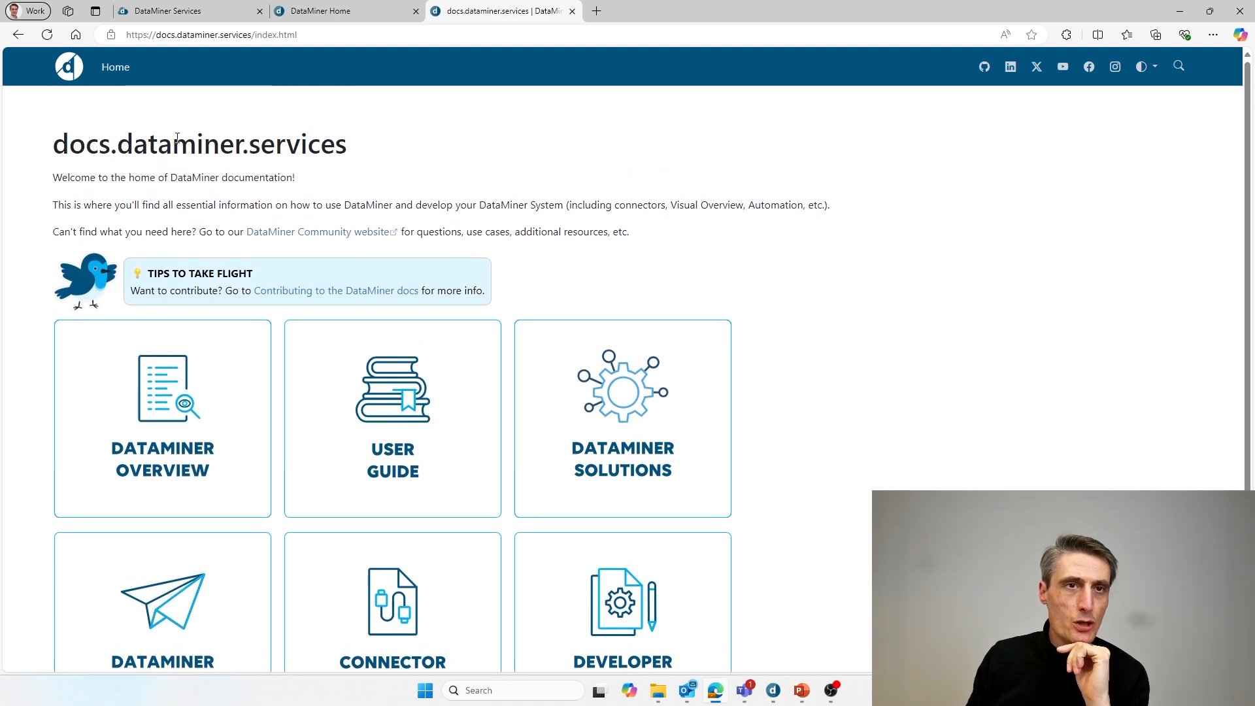
pyautogui.scroll(-5, 561, 208)
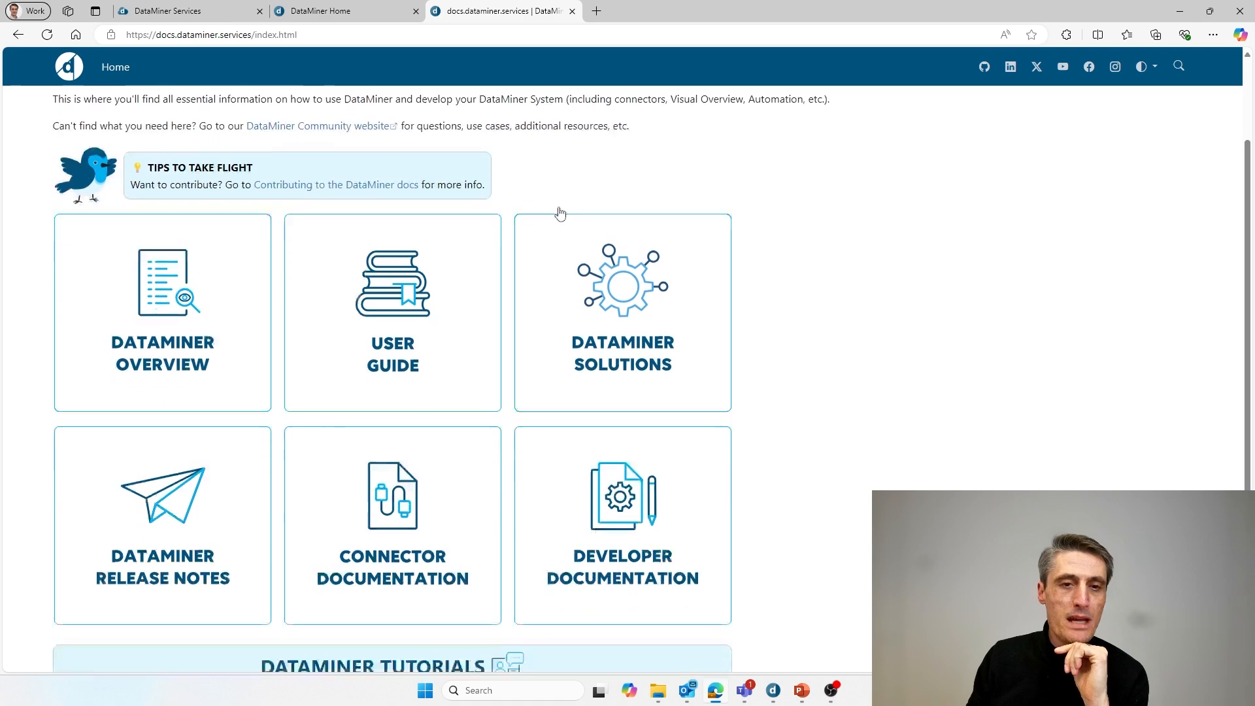
pyautogui.scroll(-3, 561, 212)
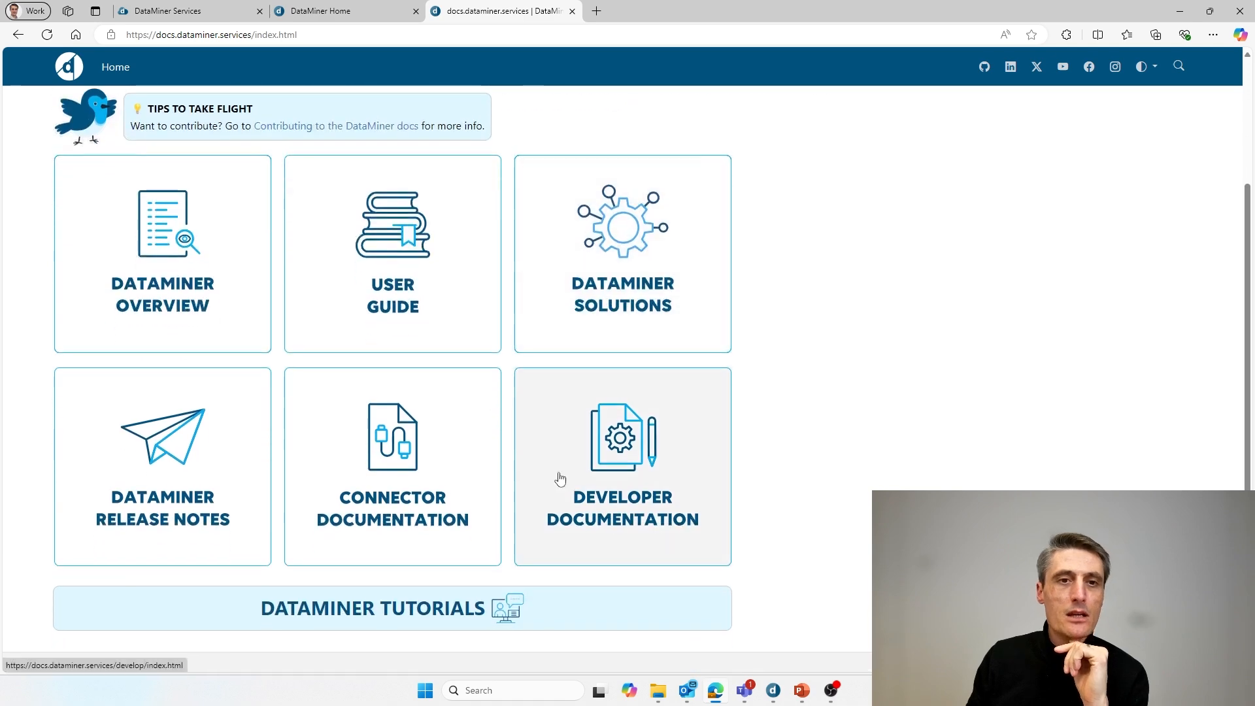
pyautogui.click(412, 618)
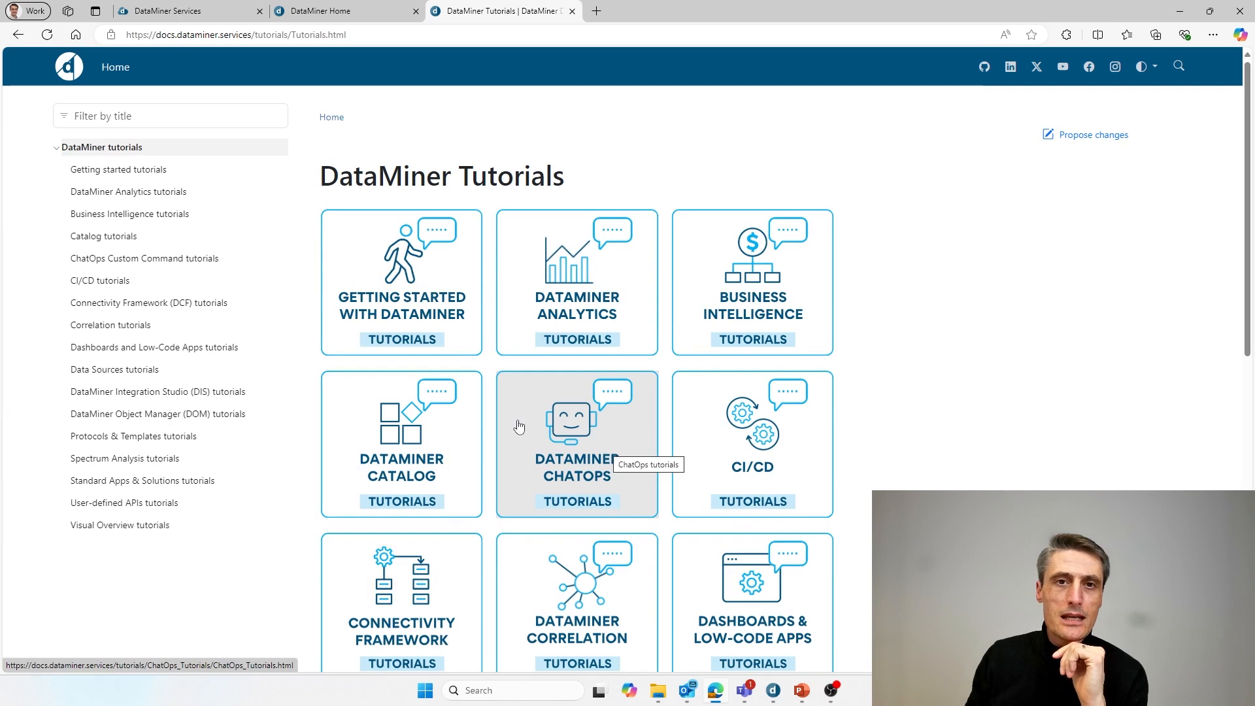
# - Open the ChatOps tutorials and the Chat notifications tutorial, starting through its steps
pyautogui.click(574, 472)
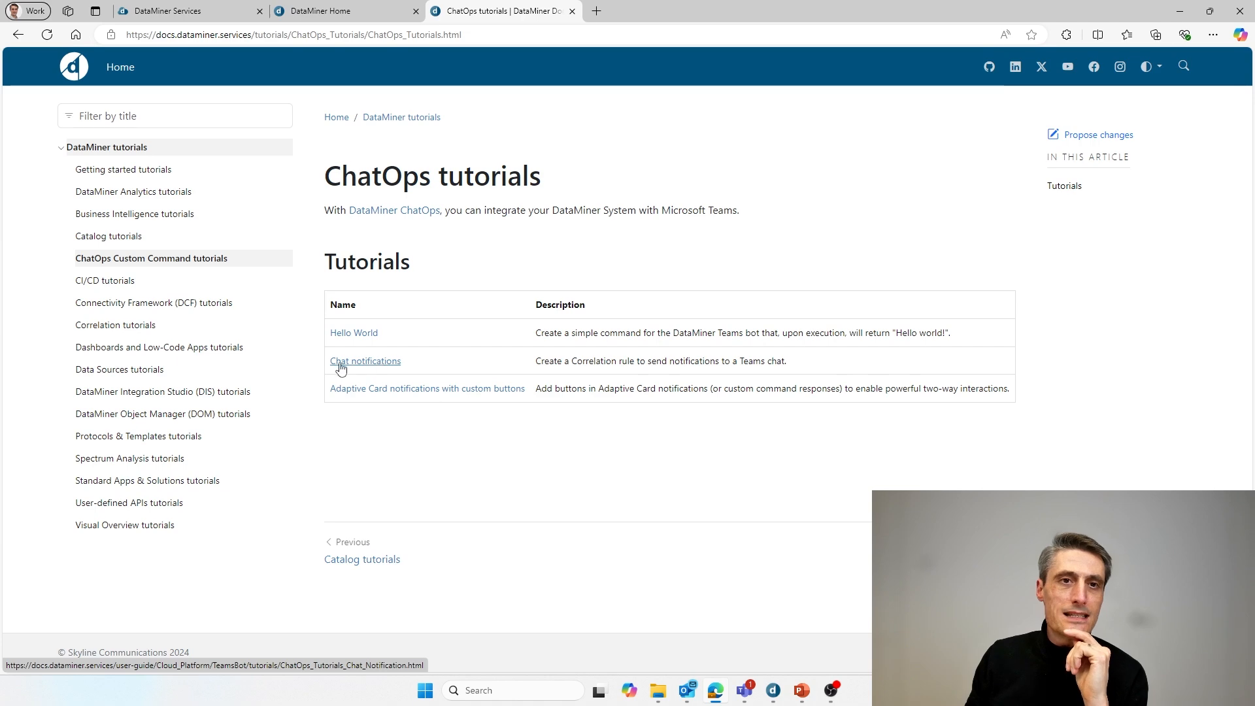
pyautogui.click(377, 369)
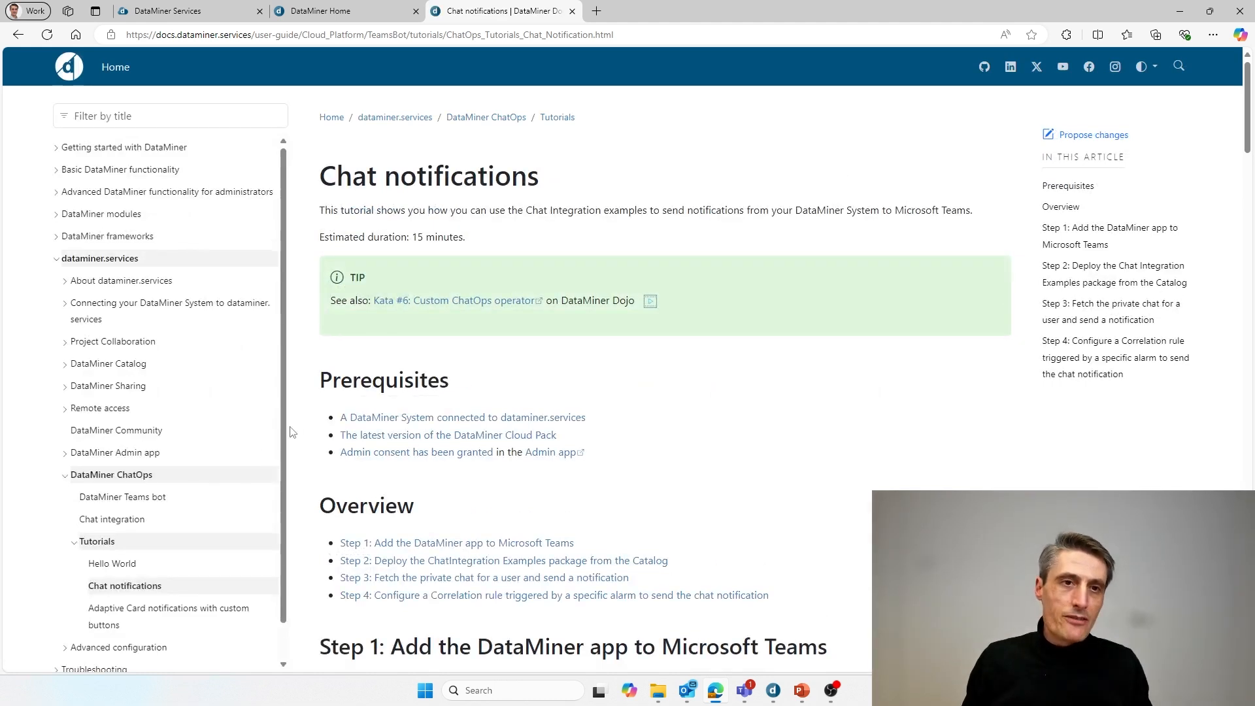
pyautogui.scroll(-1, 164, 501)
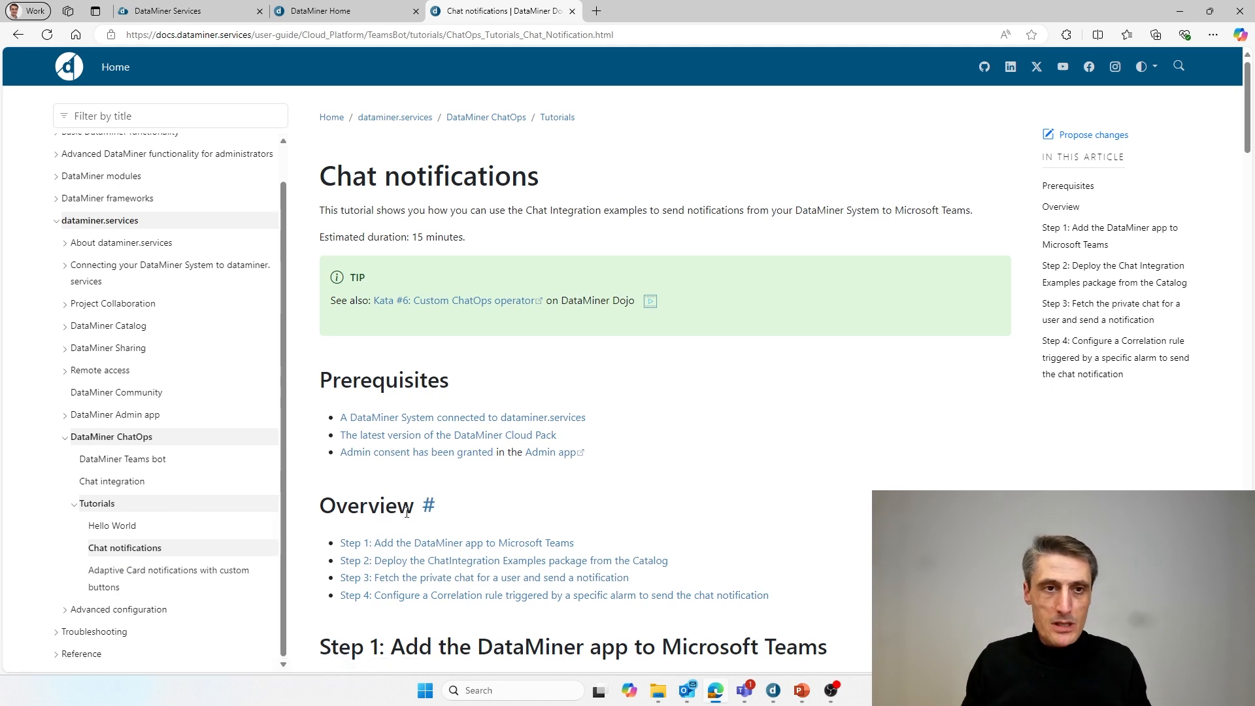
pyautogui.scroll(-3, 662, 469)
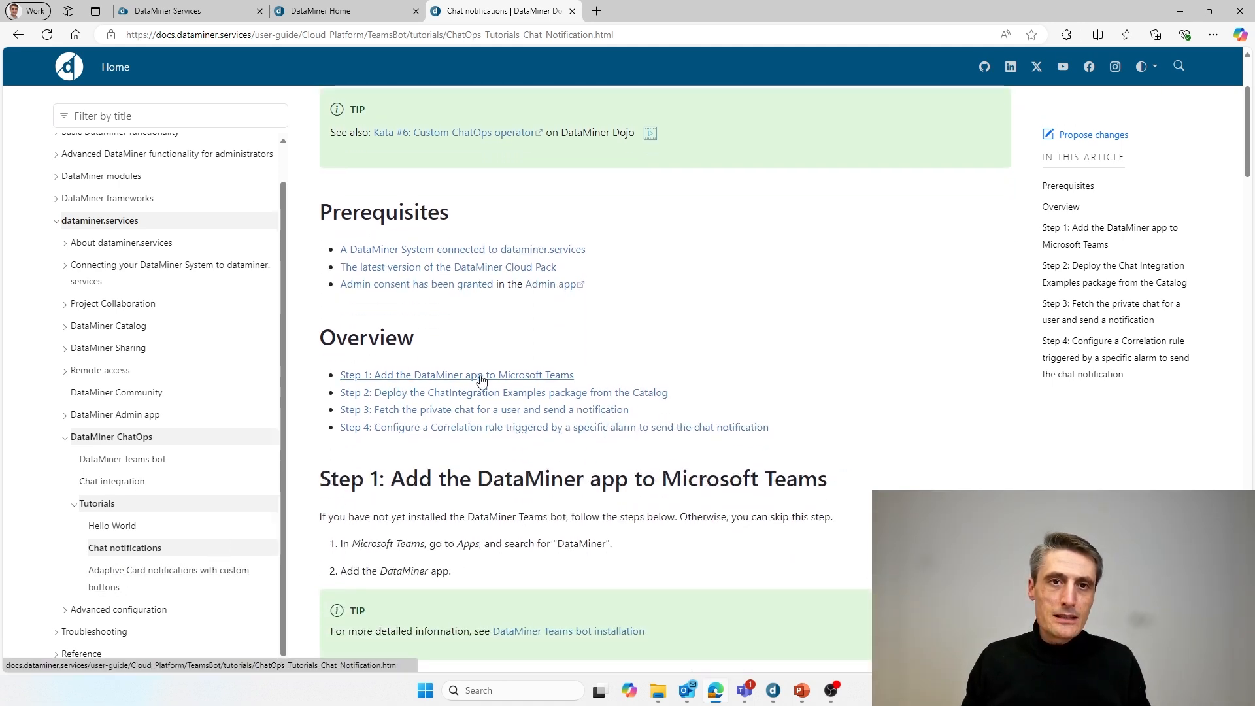
pyautogui.scroll(-2, 753, 470)
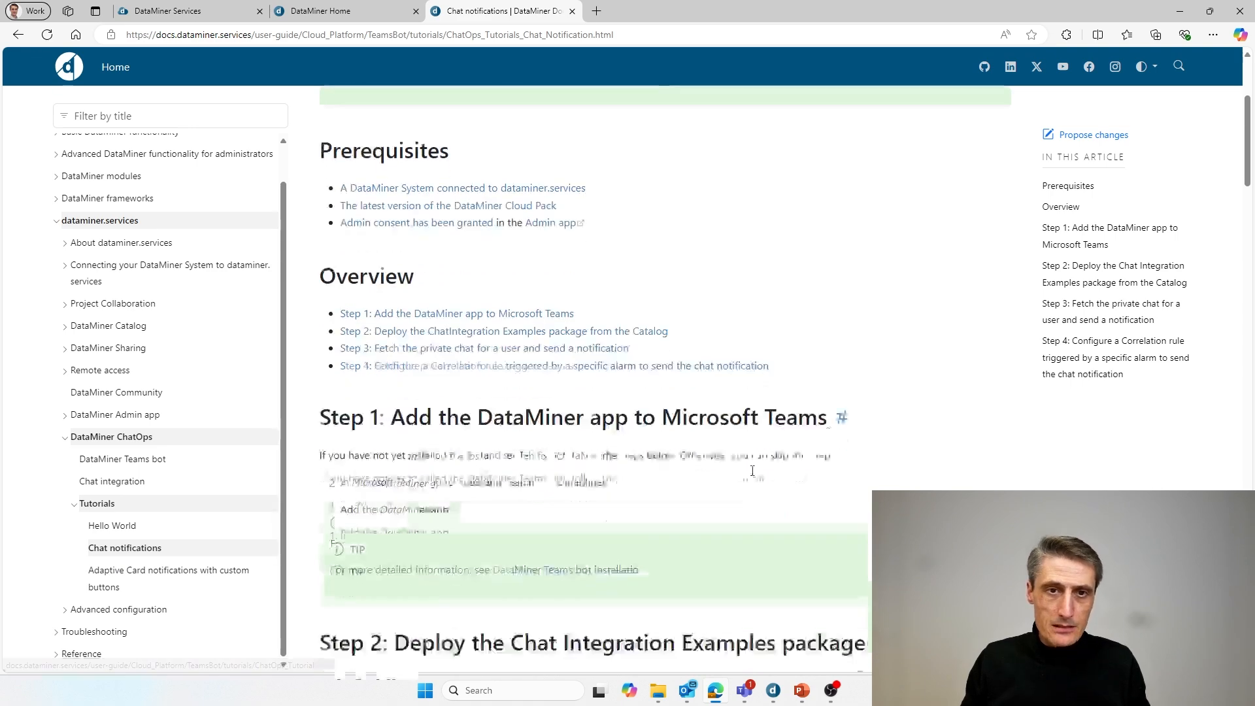
# - Read the remaining Chat notifications steps, then switch to the DataMiner Services tab
pyautogui.scroll(-7, 757, 469)
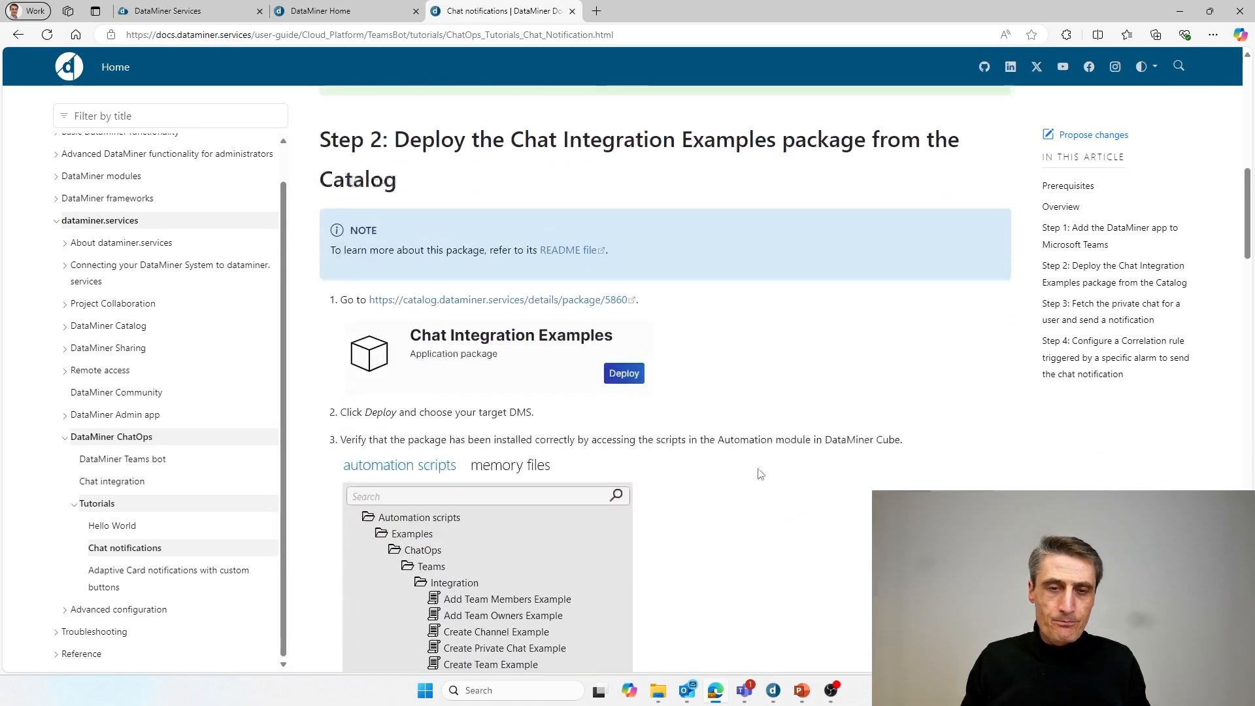
pyautogui.scroll(-8, 567, 425)
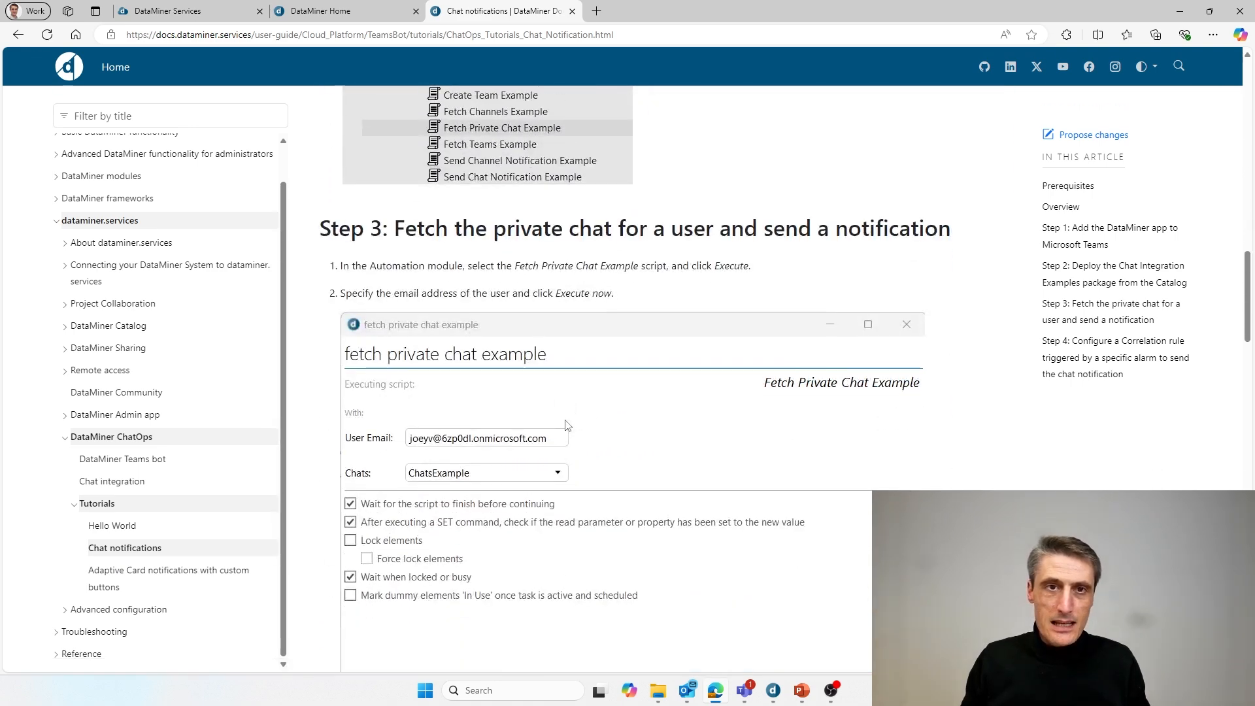
pyautogui.scroll(-10, 567, 425)
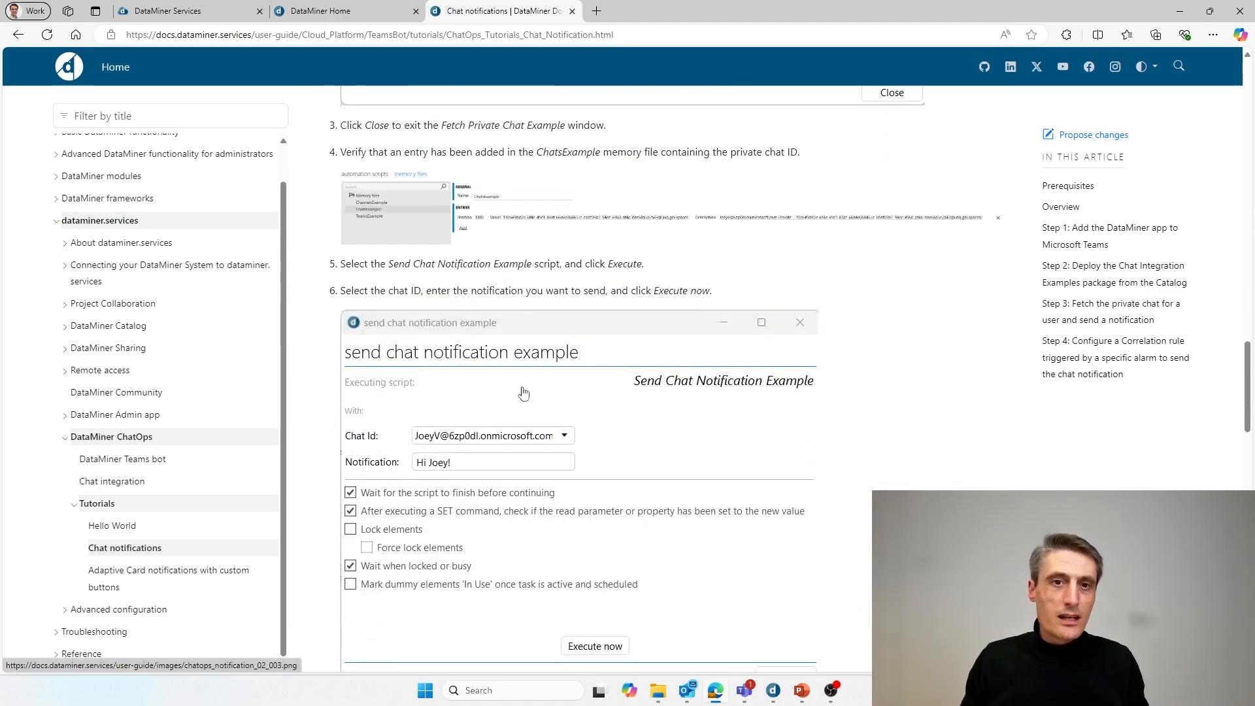
pyautogui.scroll(-6, 606, 500)
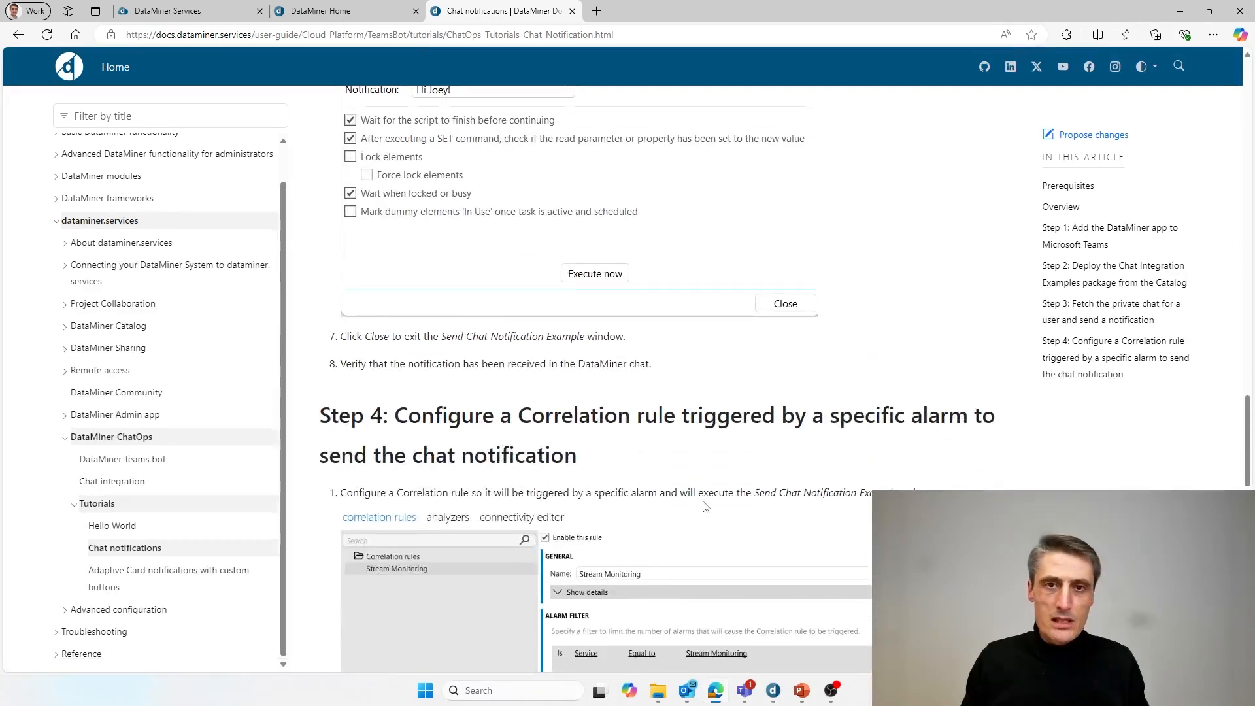
pyautogui.scroll(-3, 626, 496)
pyautogui.scroll(5, 661, 464)
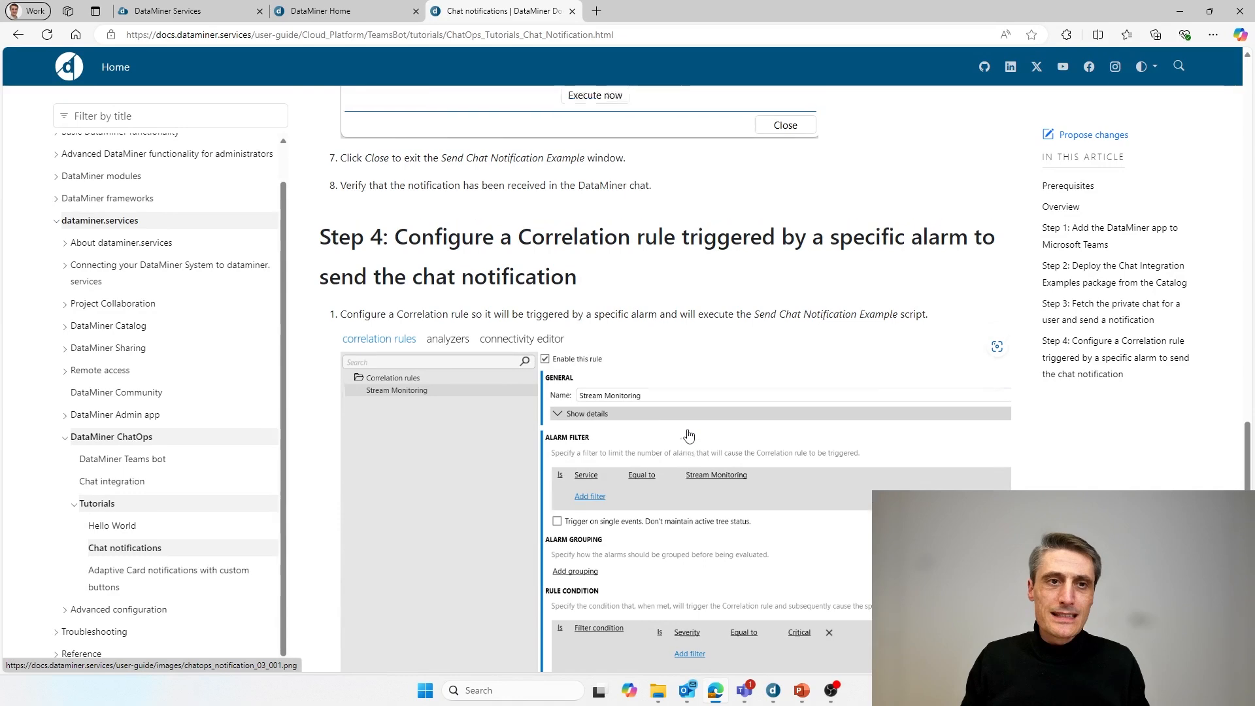
pyautogui.click(202, 19)
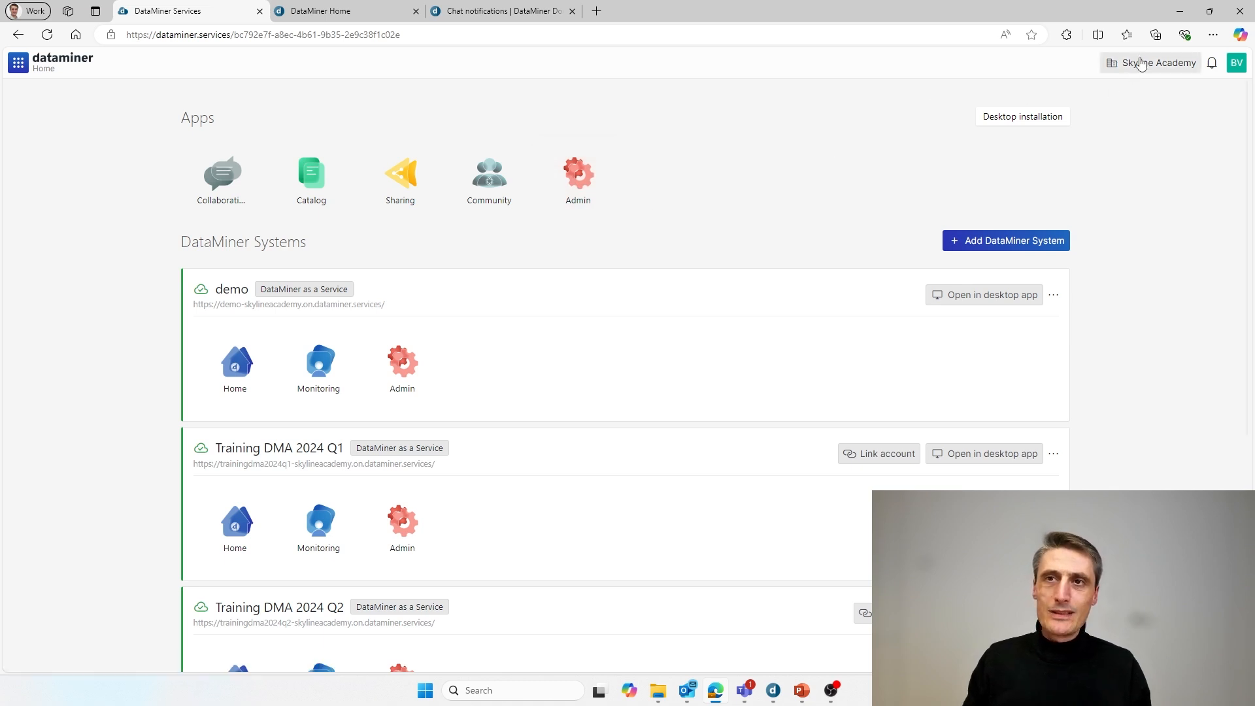
# - Open the Admin app and copy the organization's Microsoft tenant ID
pyautogui.click(595, 180)
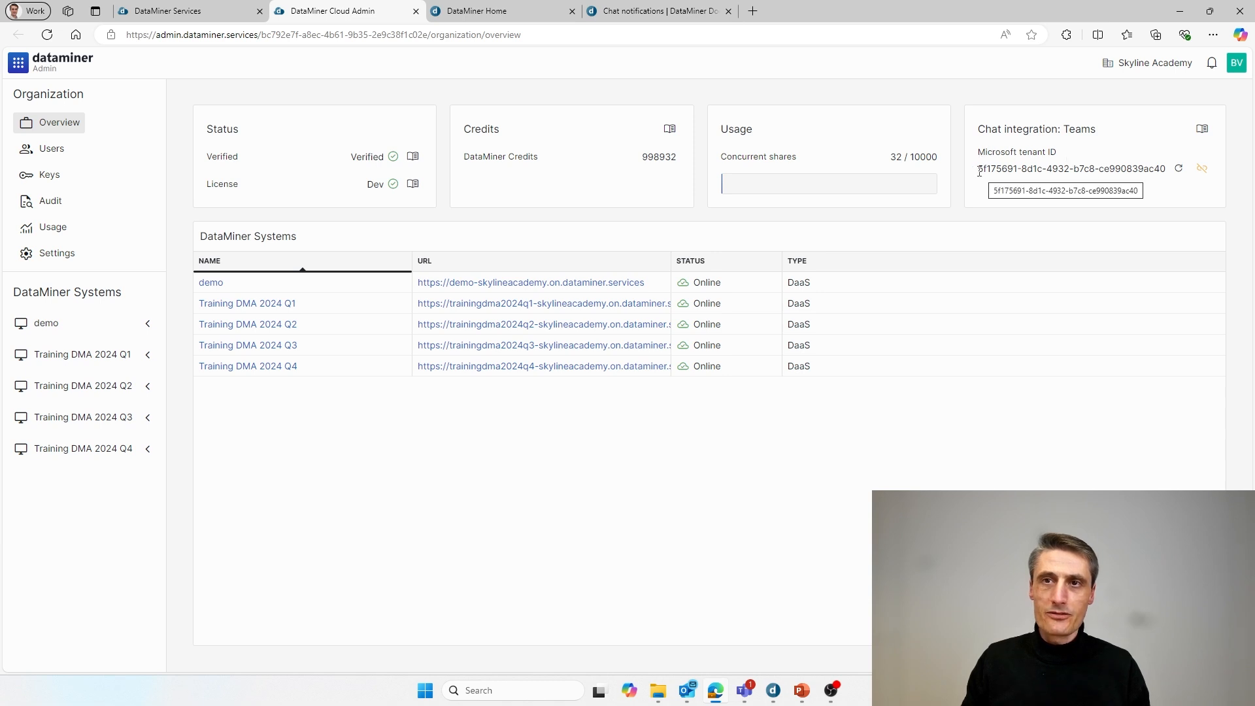
pyautogui.moveTo(978, 171); pyautogui.dragTo(1160, 170)
pyautogui.rightClick(1159, 171)
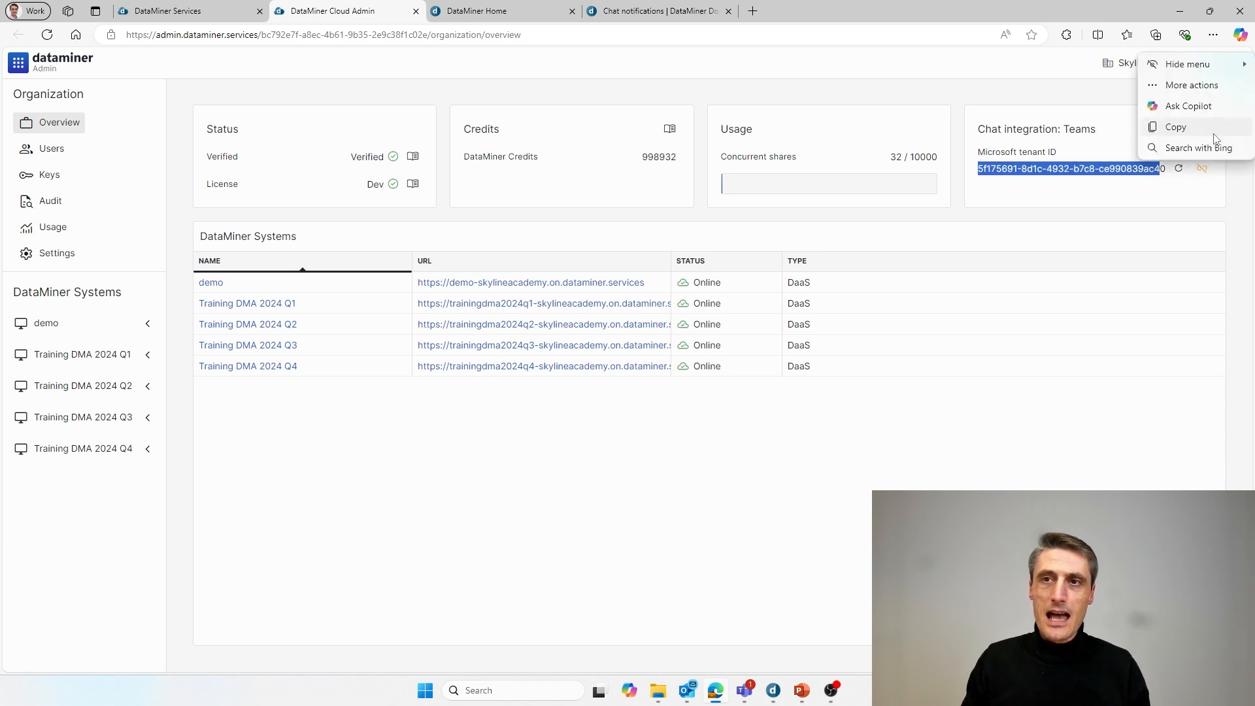
pyautogui.click(1177, 124)
# - Open the docs page on granting admin consent for Teams Chat Integration
pyautogui.click(1201, 131)
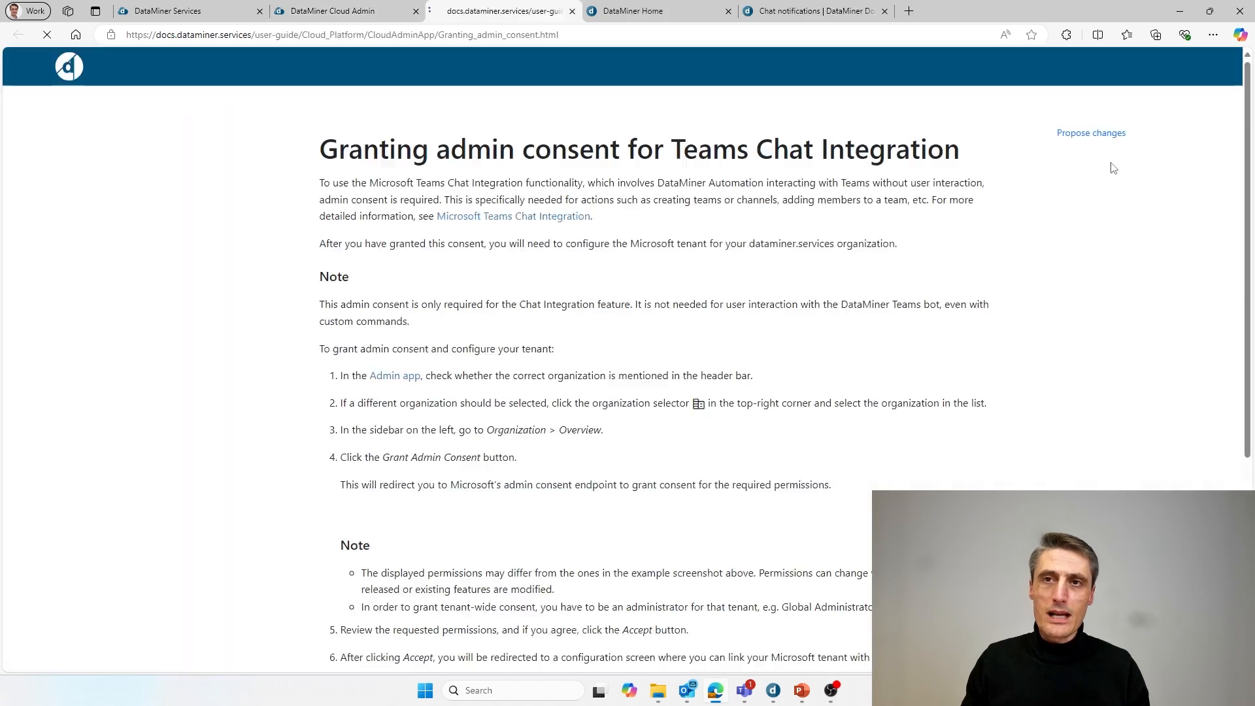
pyautogui.moveTo(450, 175); pyautogui.dragTo(774, 173)
pyautogui.scroll(-8, 913, 442)
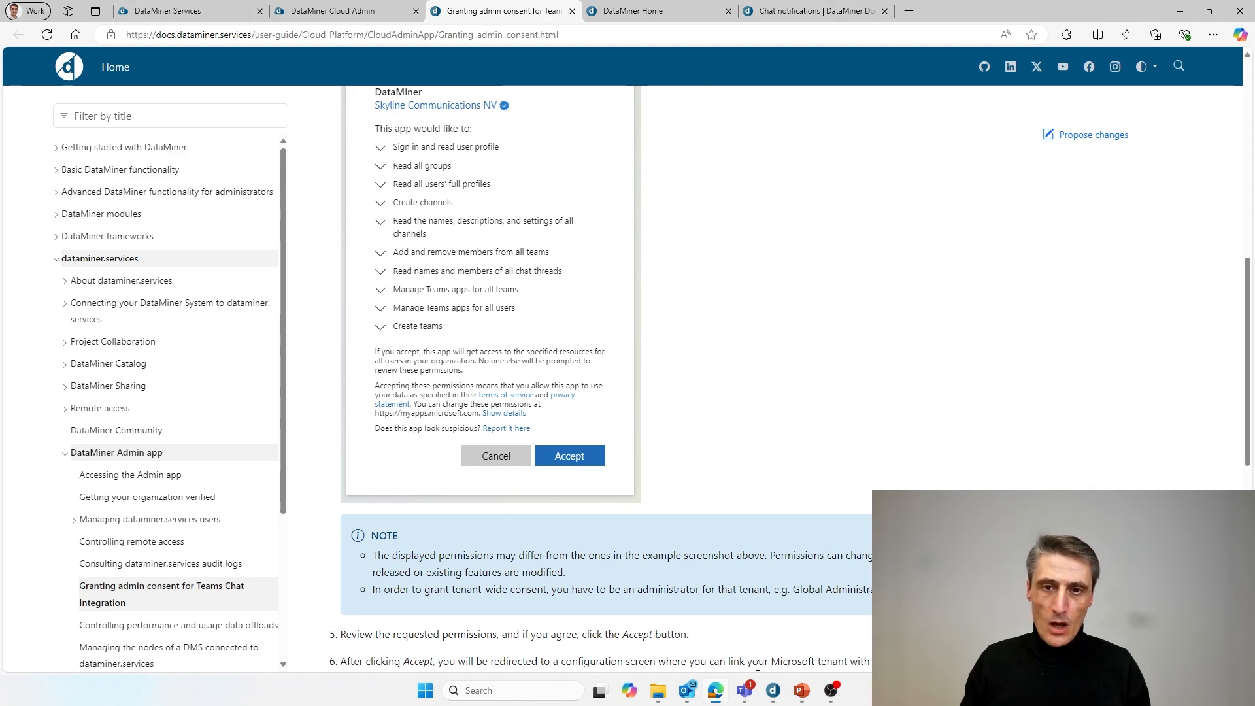
# - Bring DataMiner Cube forward, showing the 17-chat notifications element's Audio page
pyautogui.click(774, 693)
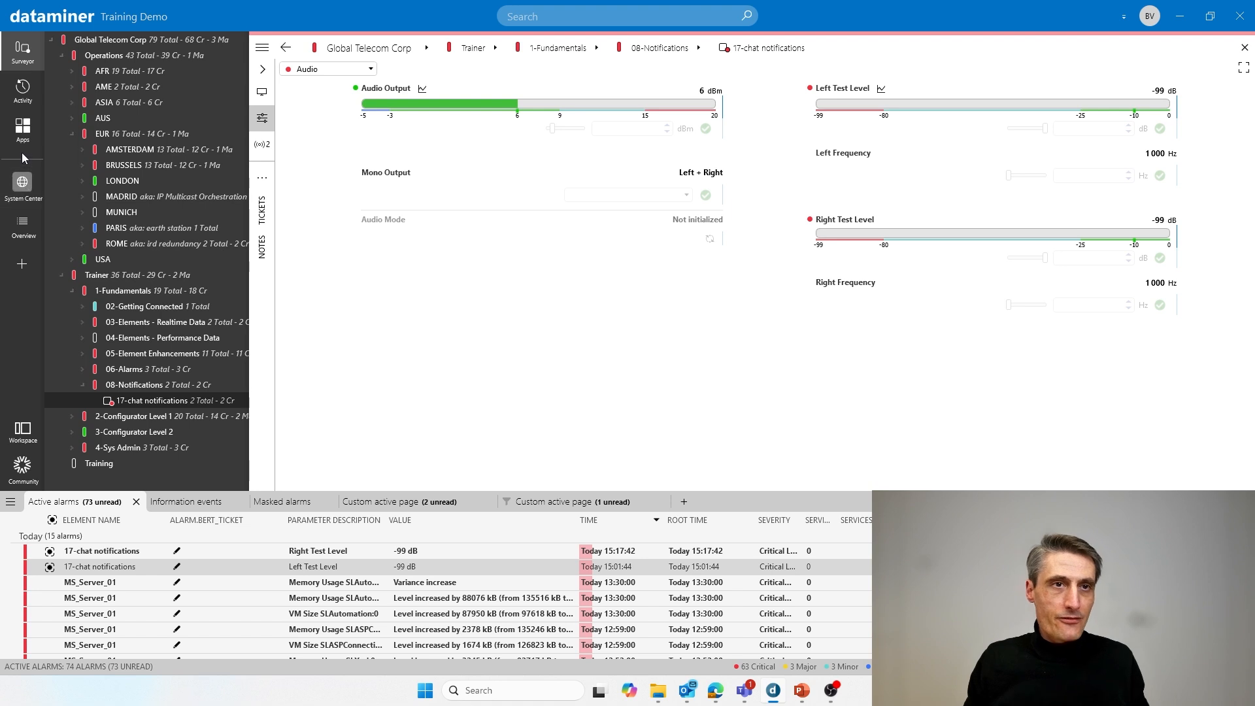
# - Open Cube's Automation module, then look over the browser tabs including the Chat notifications tutorial
pyautogui.click(22, 130)
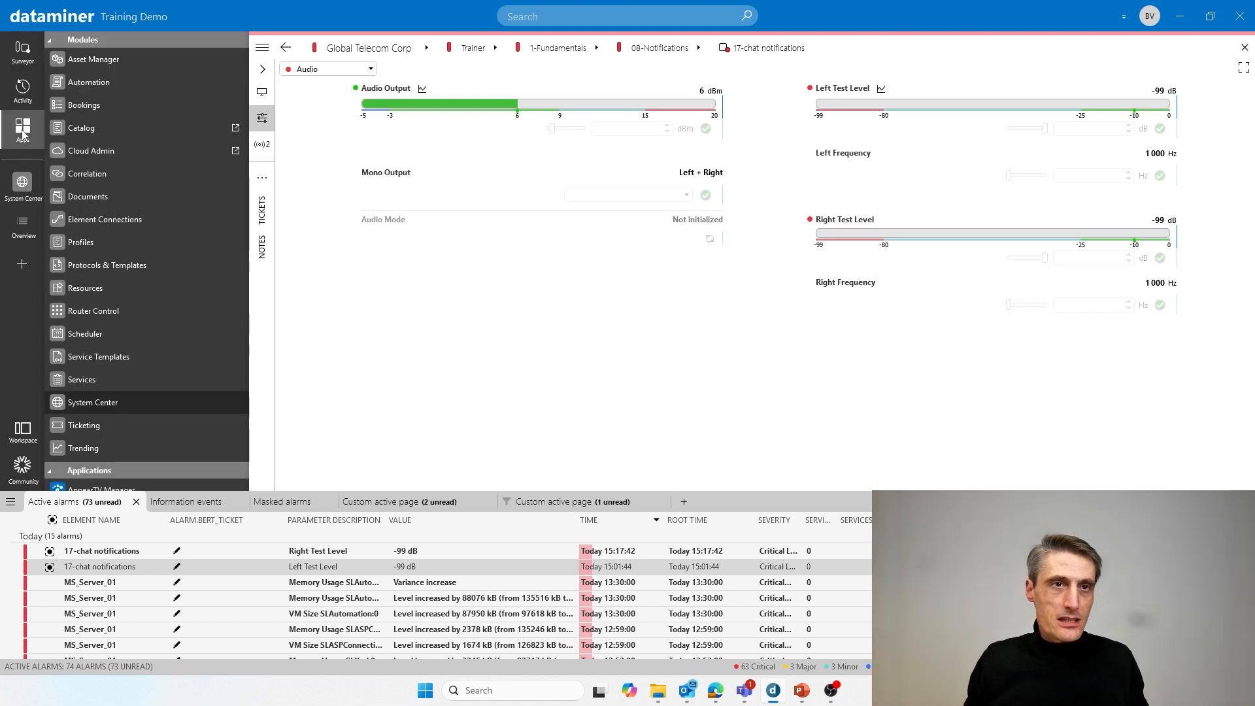
pyautogui.click(84, 88)
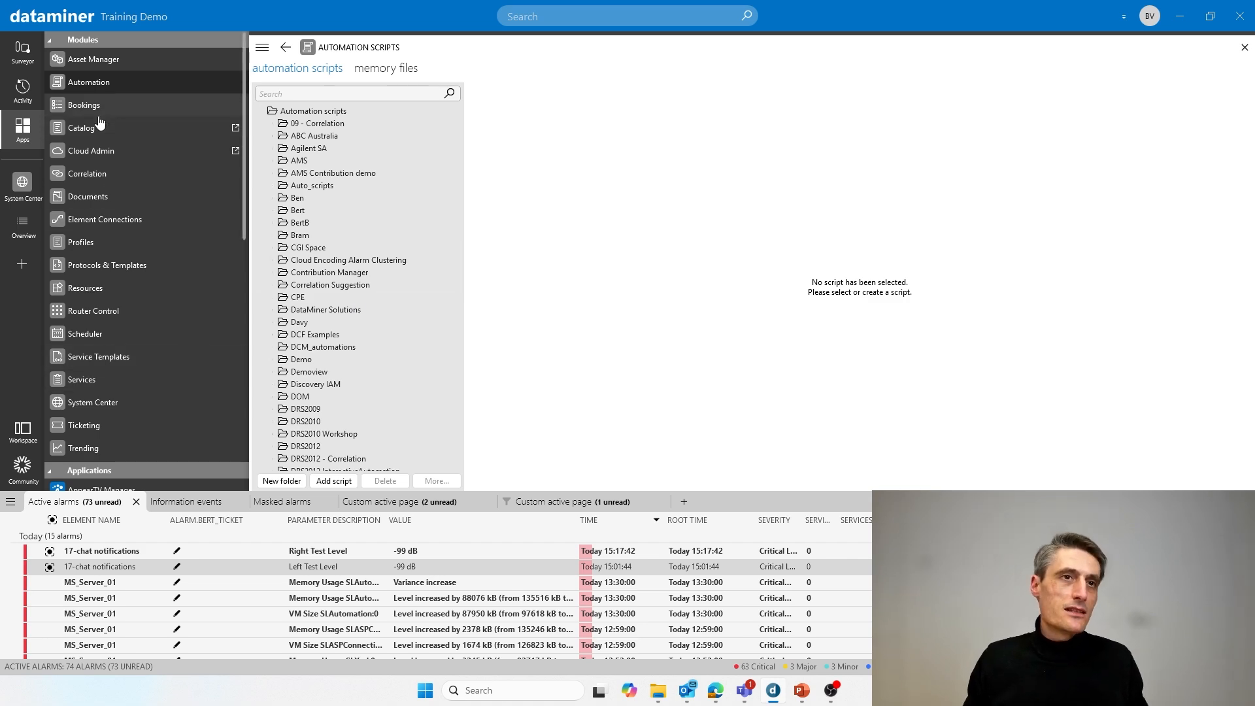
pyautogui.hotkey('alt', 'Tab')
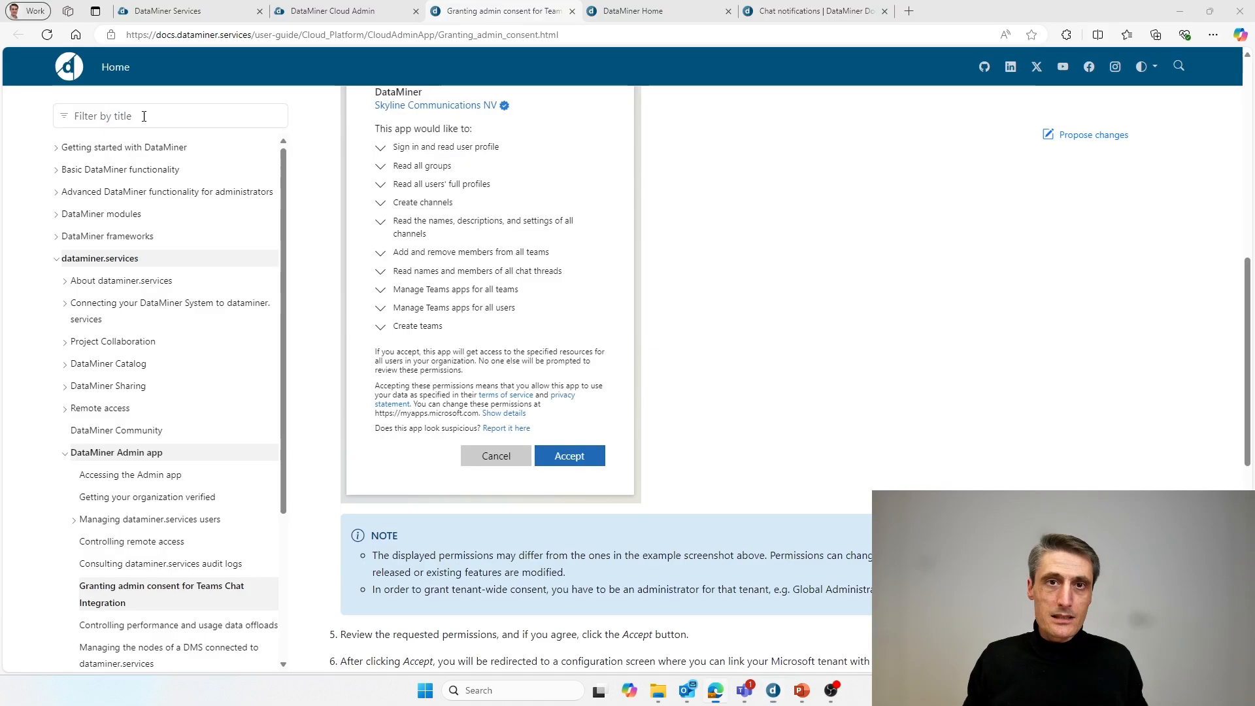
pyautogui.click(341, 12)
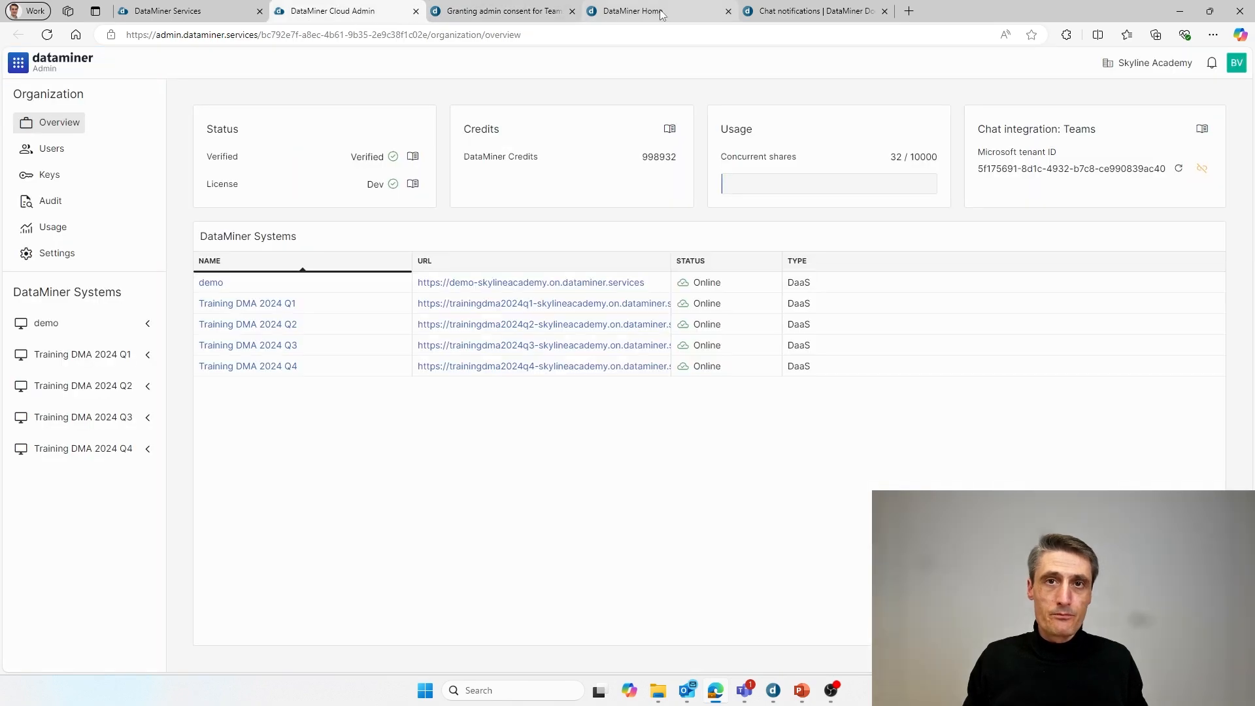
pyautogui.click(633, 11)
pyautogui.click(814, 11)
pyautogui.scroll(15, 686, 273)
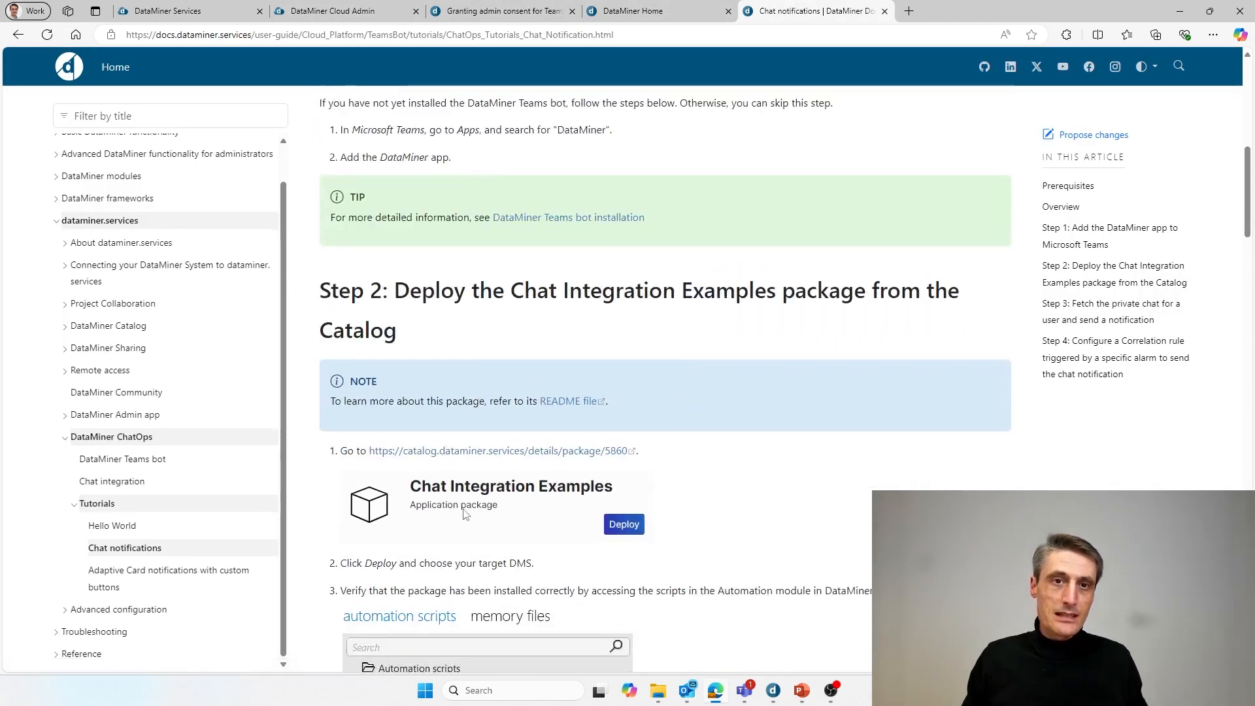
pyautogui.hotkey('ctrl', 'shift', 'Tab')
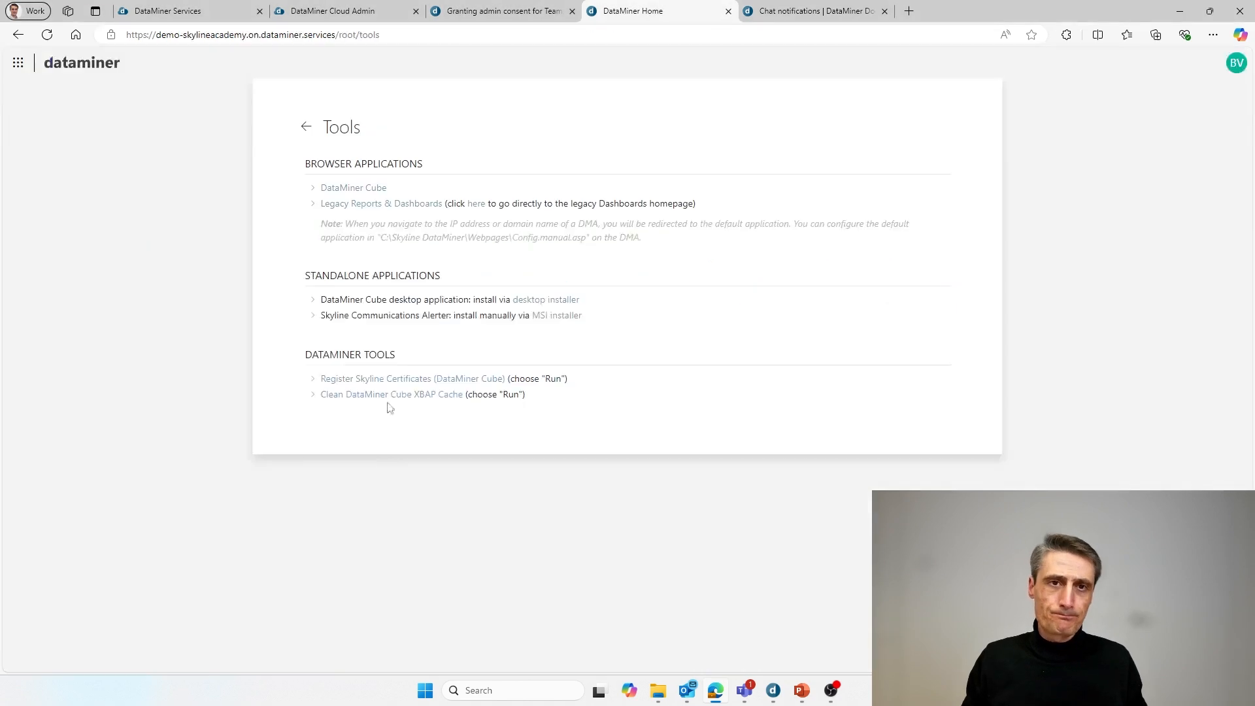
pyautogui.hotkey('ctrl', 'Tab')
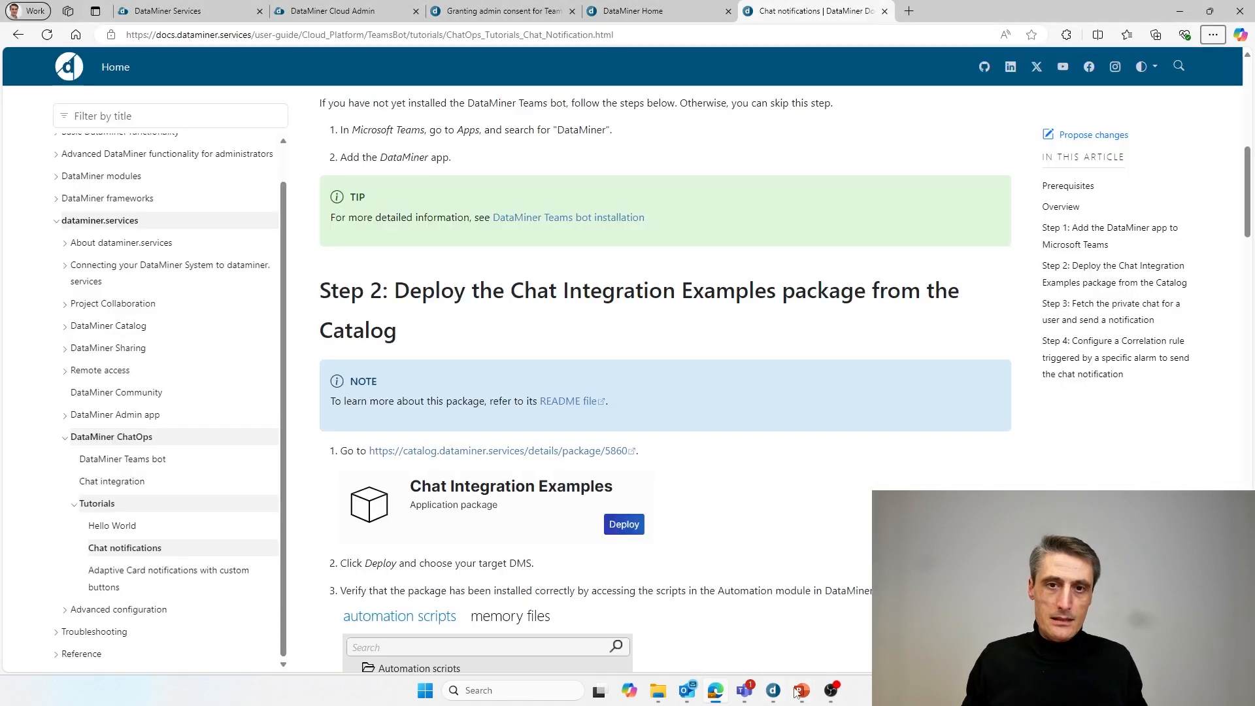
# - Return to the Cube window and open the Correlation module
pyautogui.moveTo(776, 698)
pyautogui.click(778, 629)
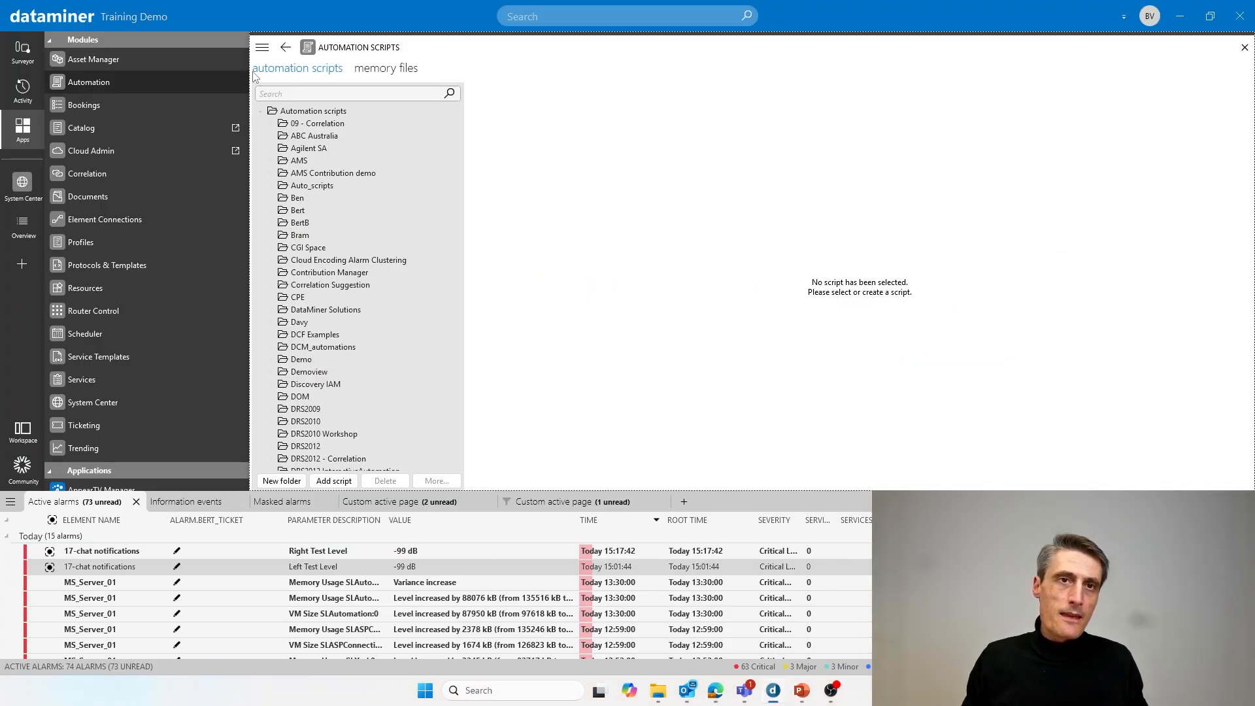
pyautogui.scroll(-2, 103, 114)
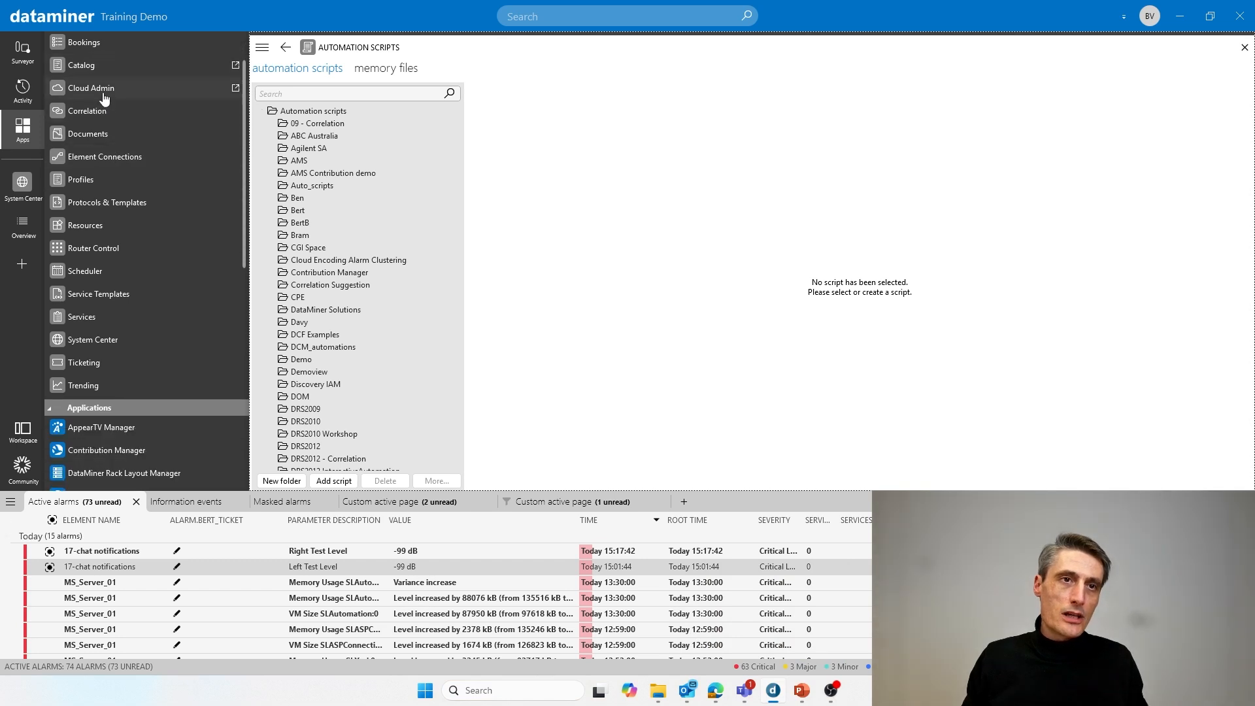
pyautogui.click(103, 112)
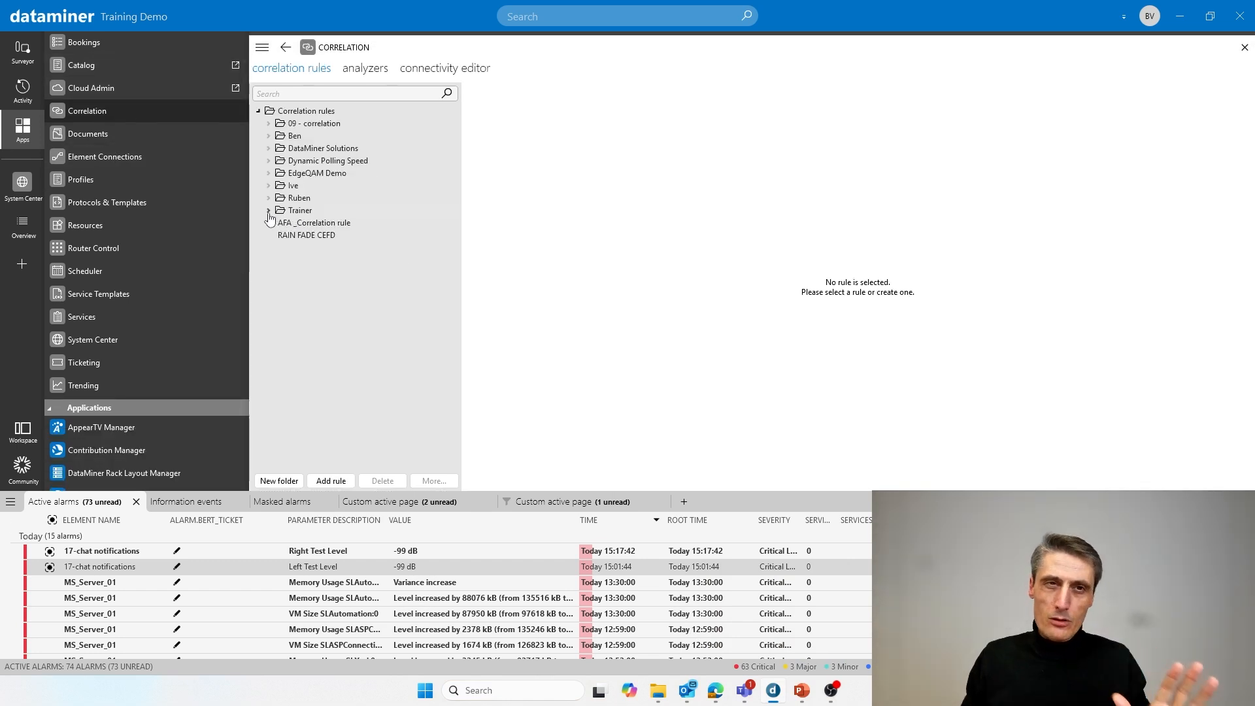
# - Review the Trainer folder's chat notifications rule and its My IRD Chat Notification action, then close Correlation
pyautogui.click(269, 212)
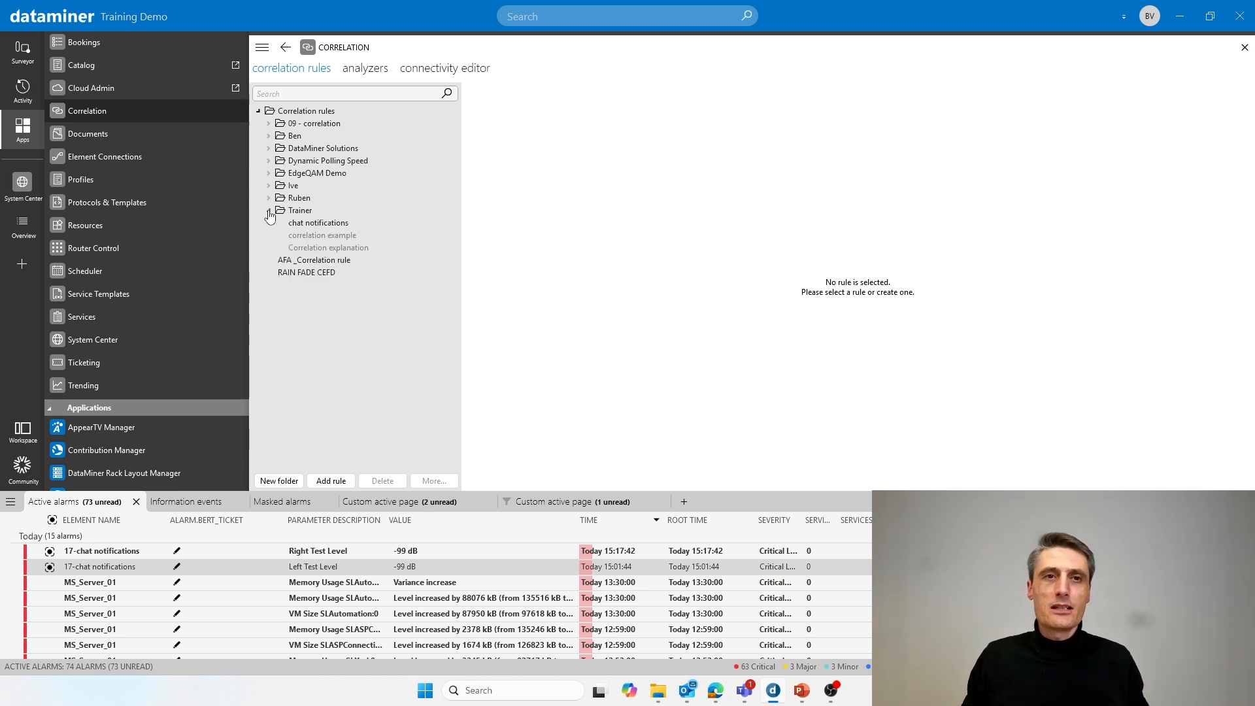
pyautogui.click(314, 226)
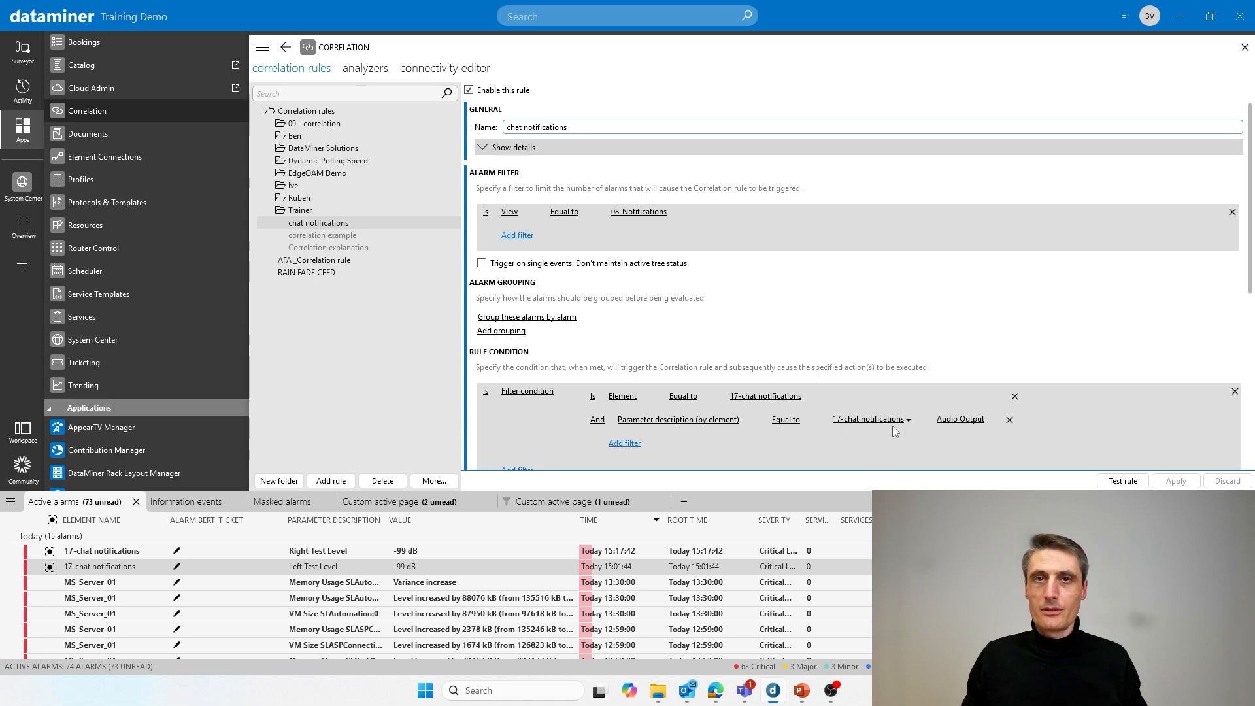
pyautogui.scroll(-5, 921, 379)
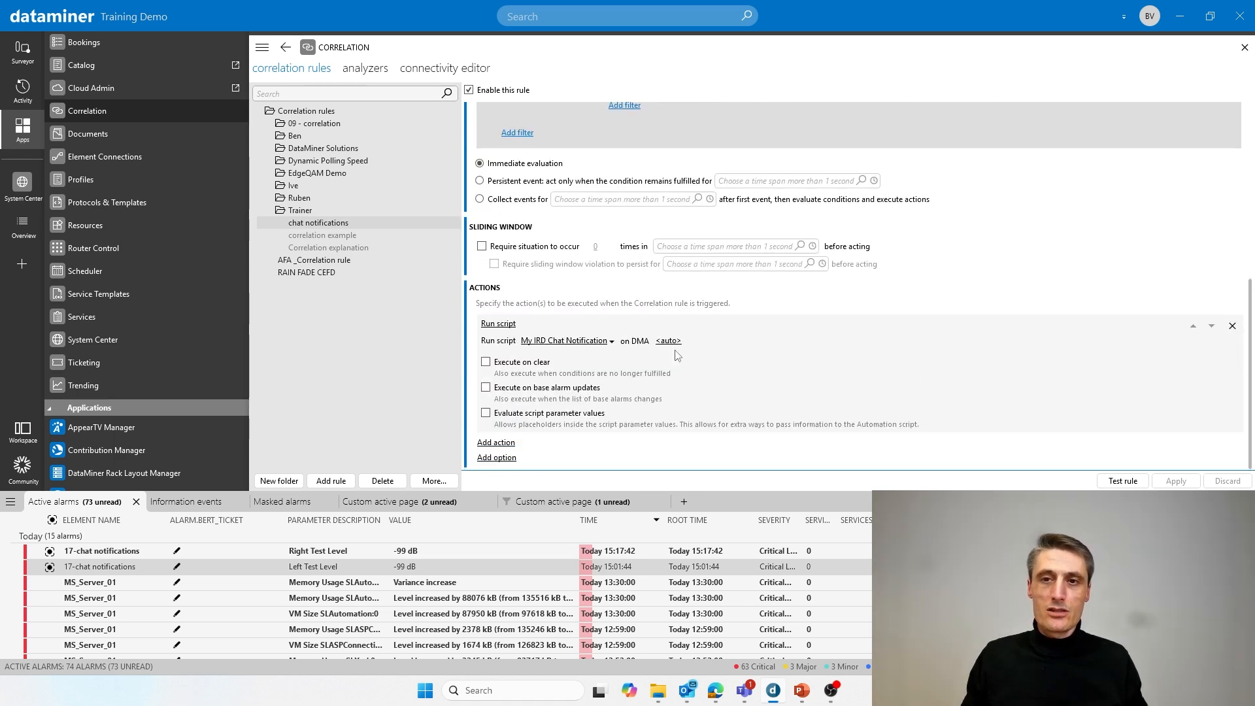
pyautogui.click(1243, 50)
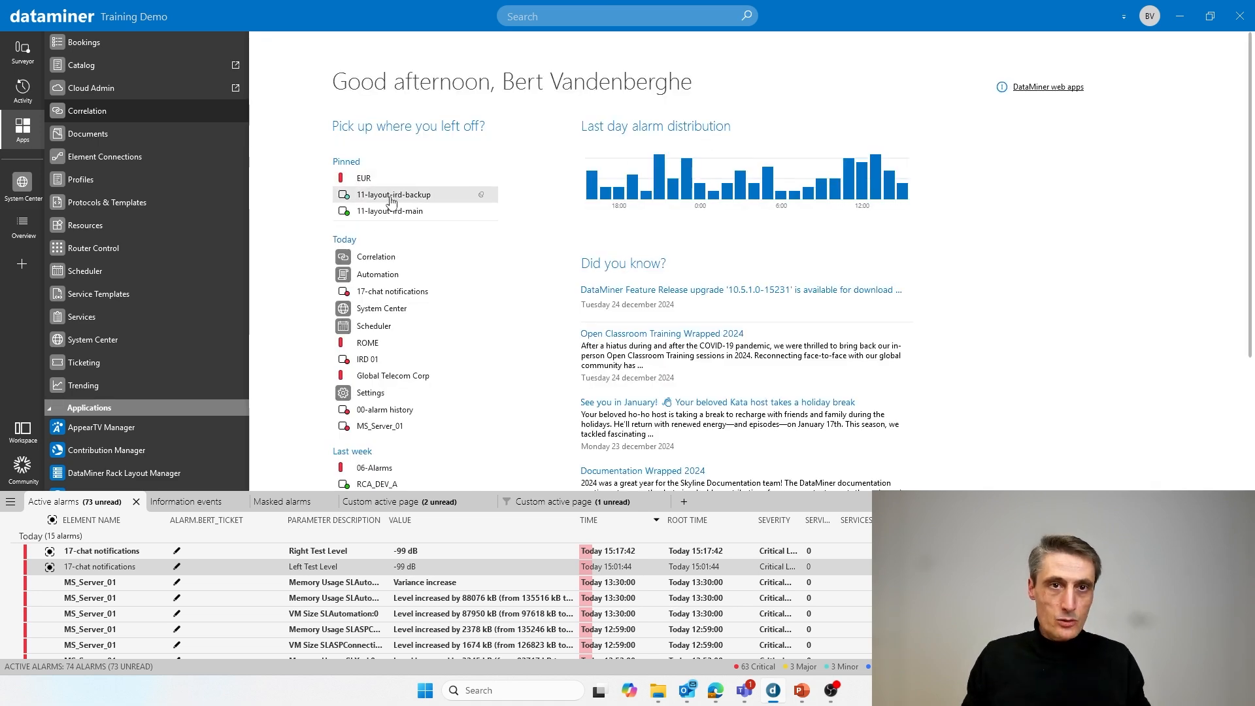
# - Set 17-chat notifications' Audio Output to 18 dBm, then open the incoming Teams alarm alert
pyautogui.click(387, 292)
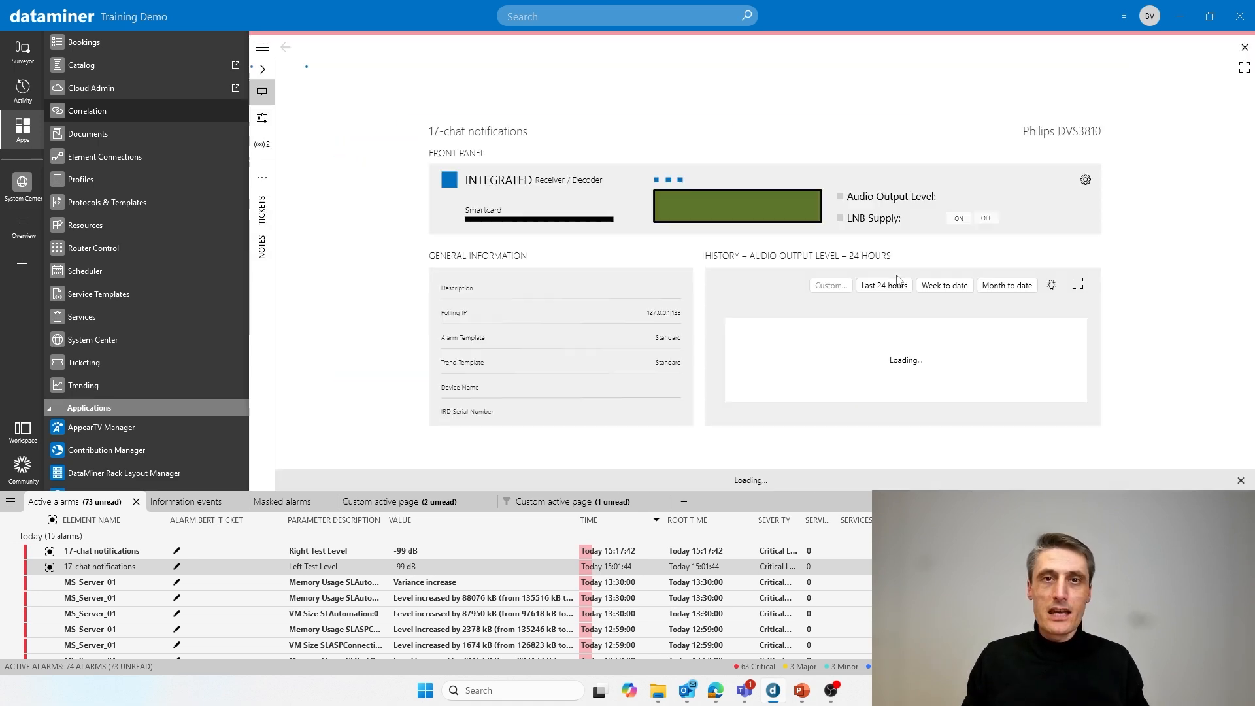
pyautogui.click(262, 119)
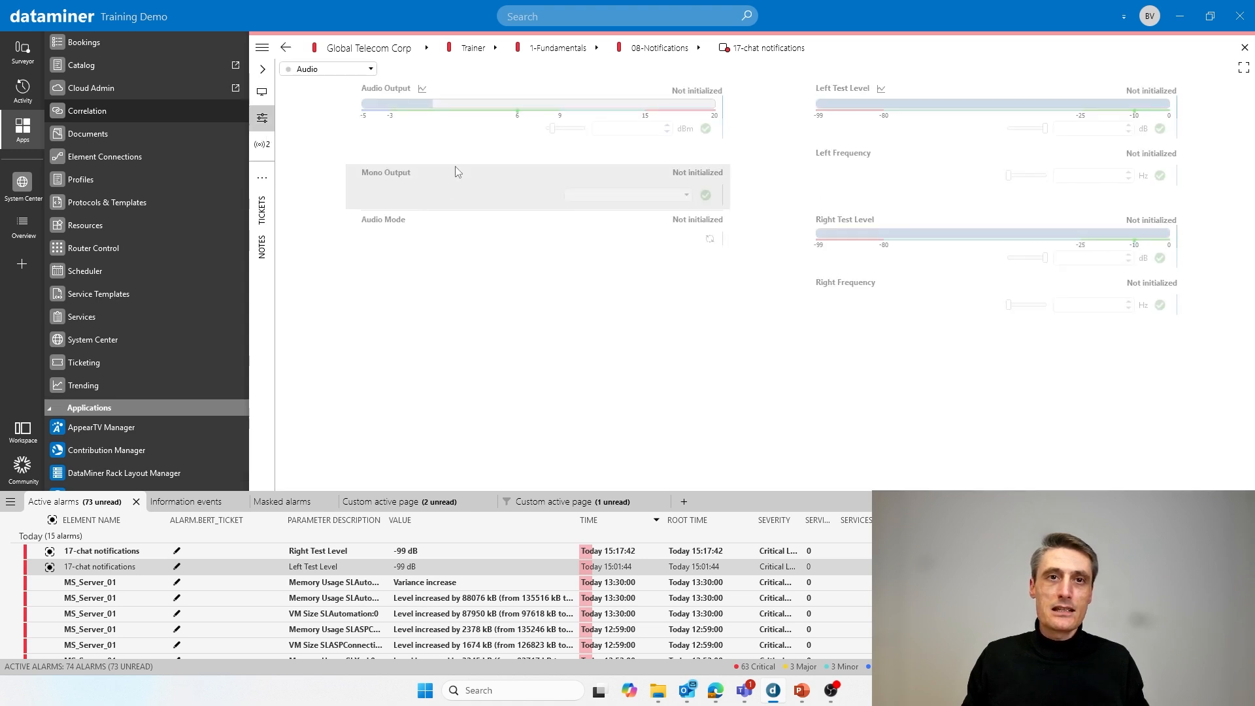
pyautogui.moveTo(552, 130); pyautogui.dragTo(584, 129)
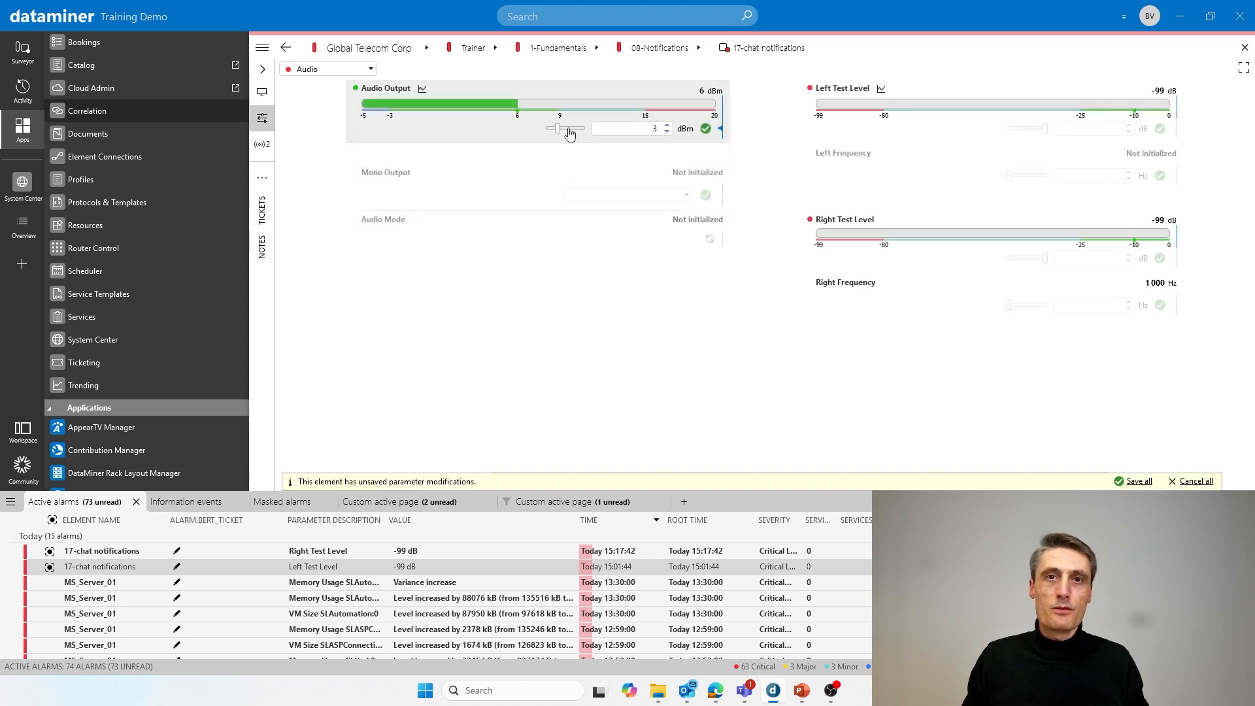
pyautogui.click(706, 129)
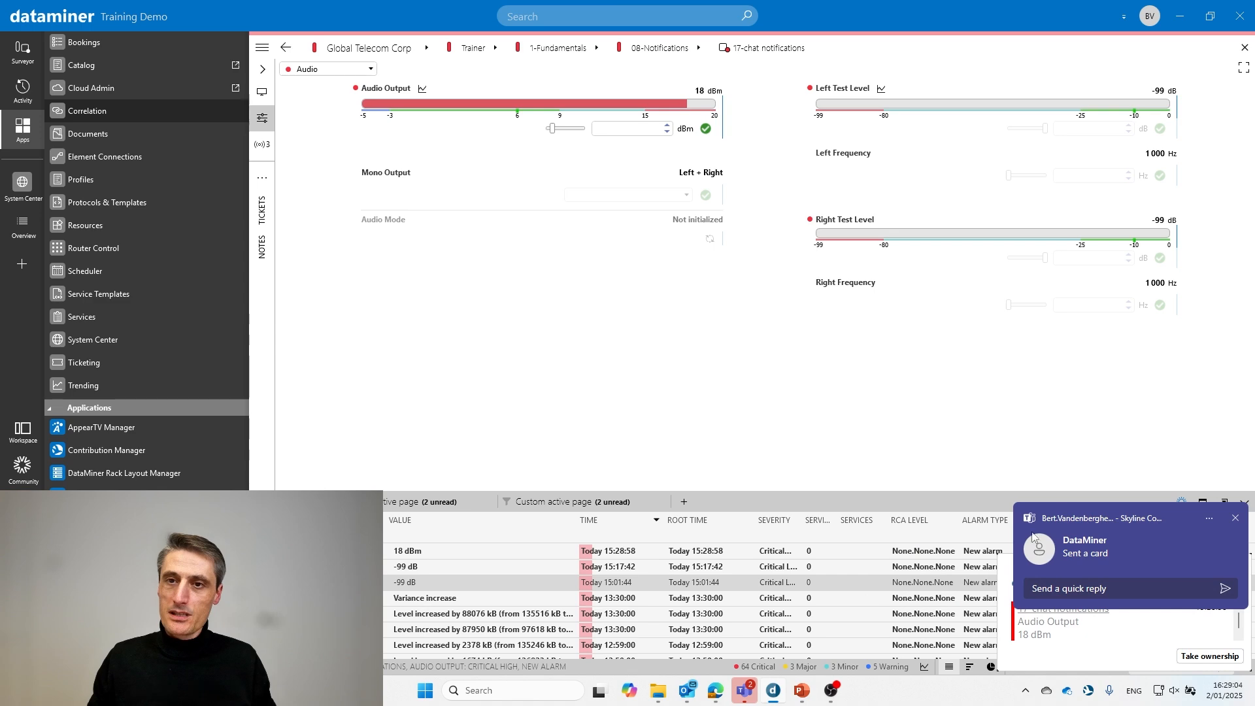
pyautogui.click(1081, 554)
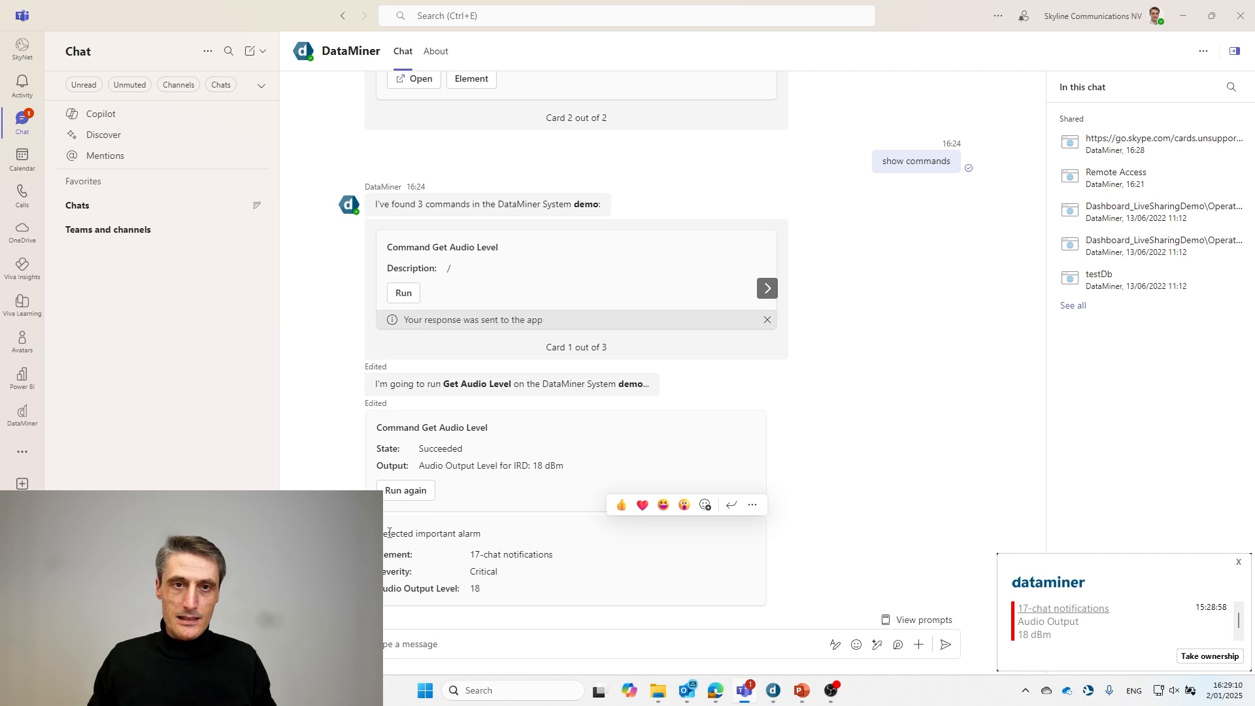
# - Point out the alarm card's Critical severity and Audio Output 18 values, then minimize Teams
pyautogui.moveTo(395, 537); pyautogui.dragTo(529, 595)
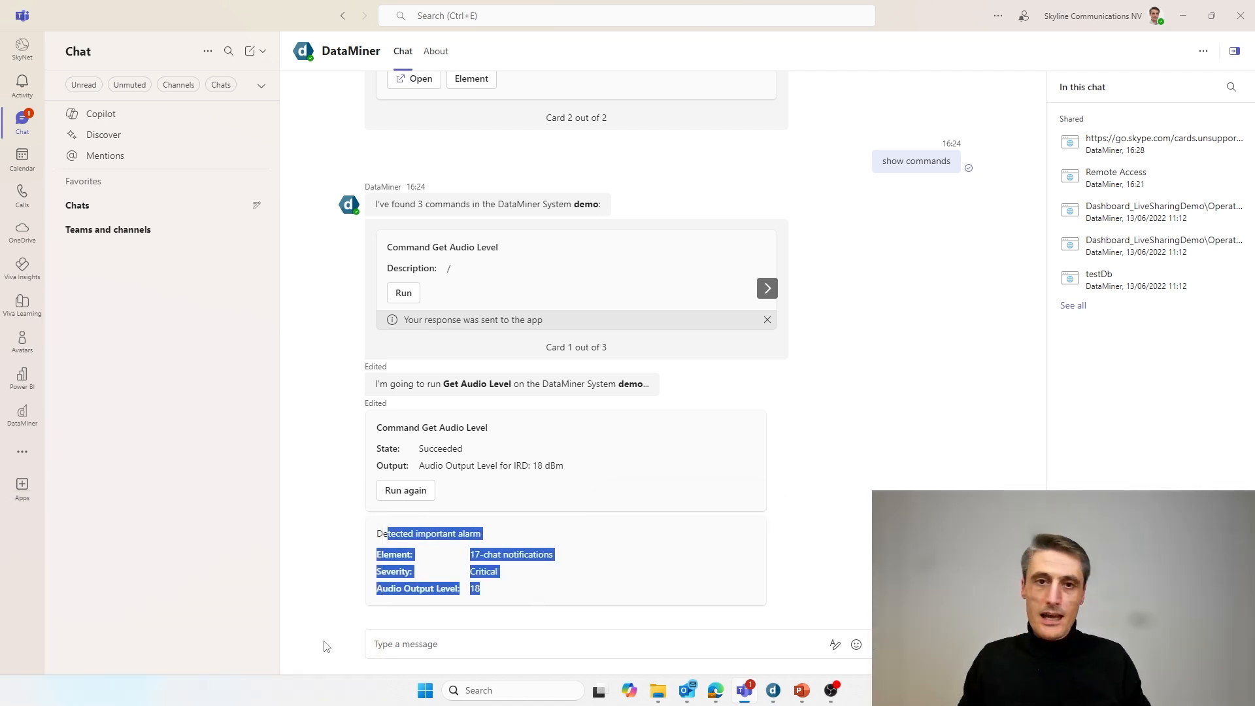
pyautogui.click(514, 572)
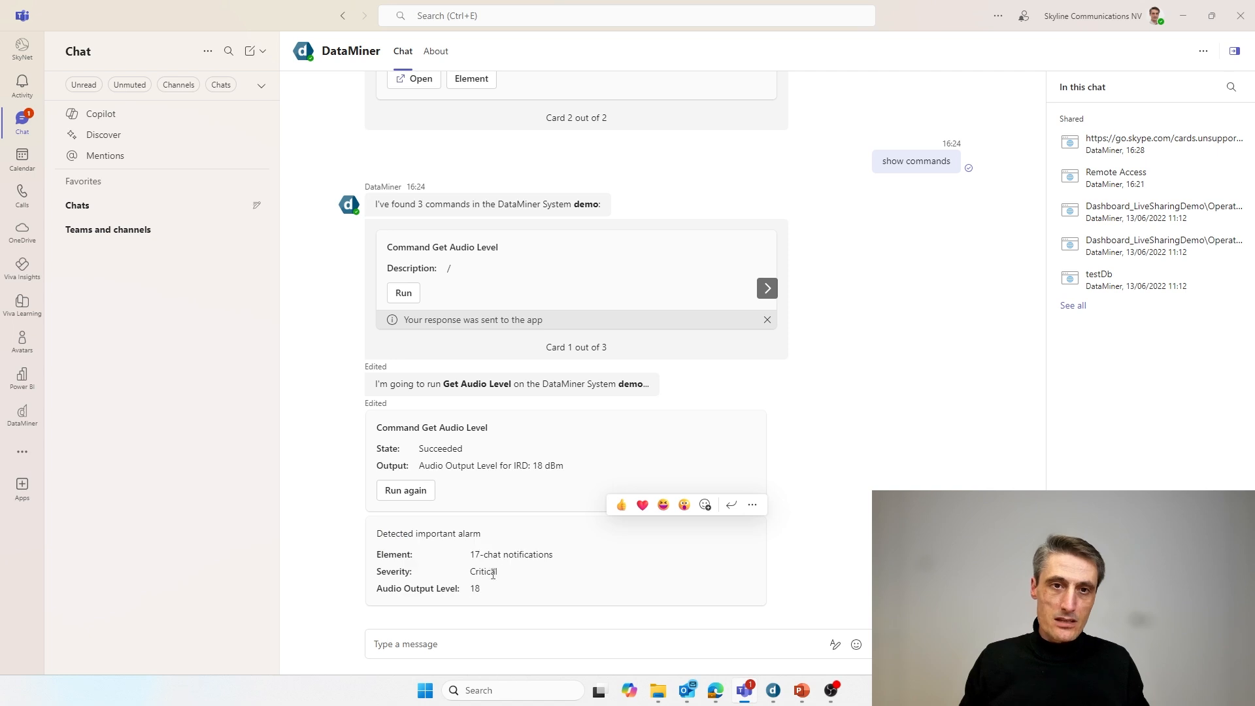
pyautogui.moveTo(475, 572); pyautogui.dragTo(387, 537)
pyautogui.click(505, 589)
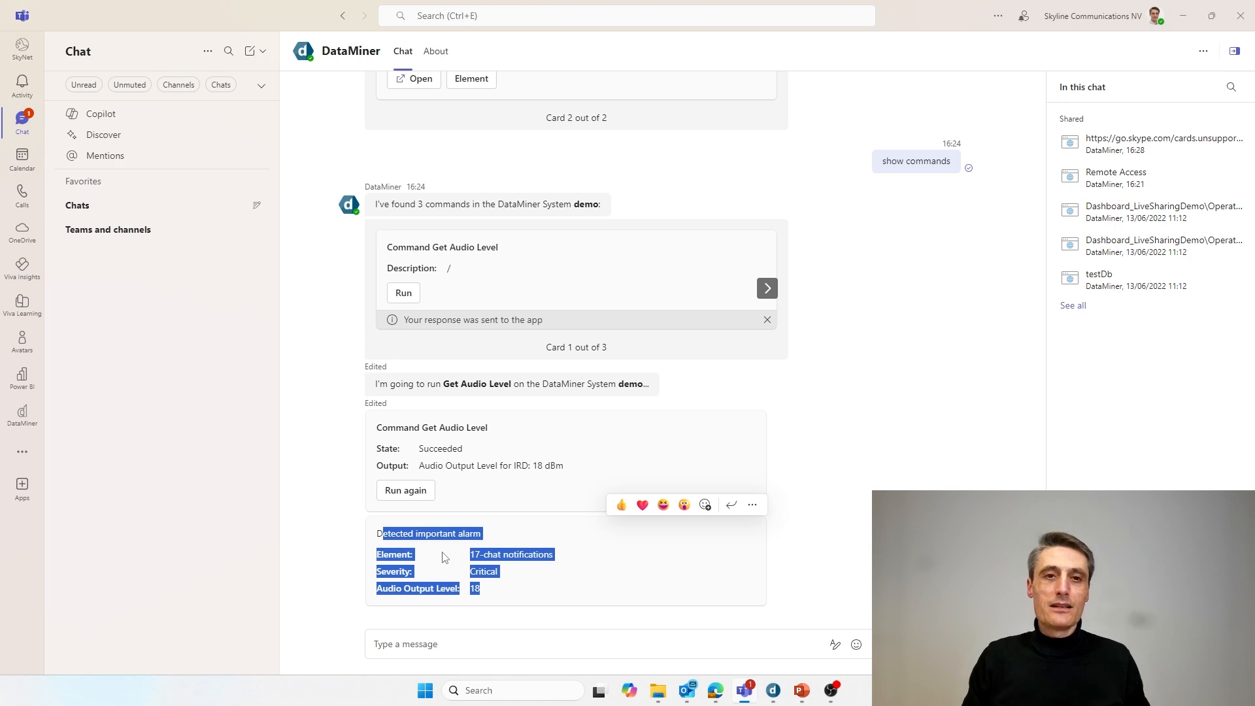
pyautogui.click(468, 531)
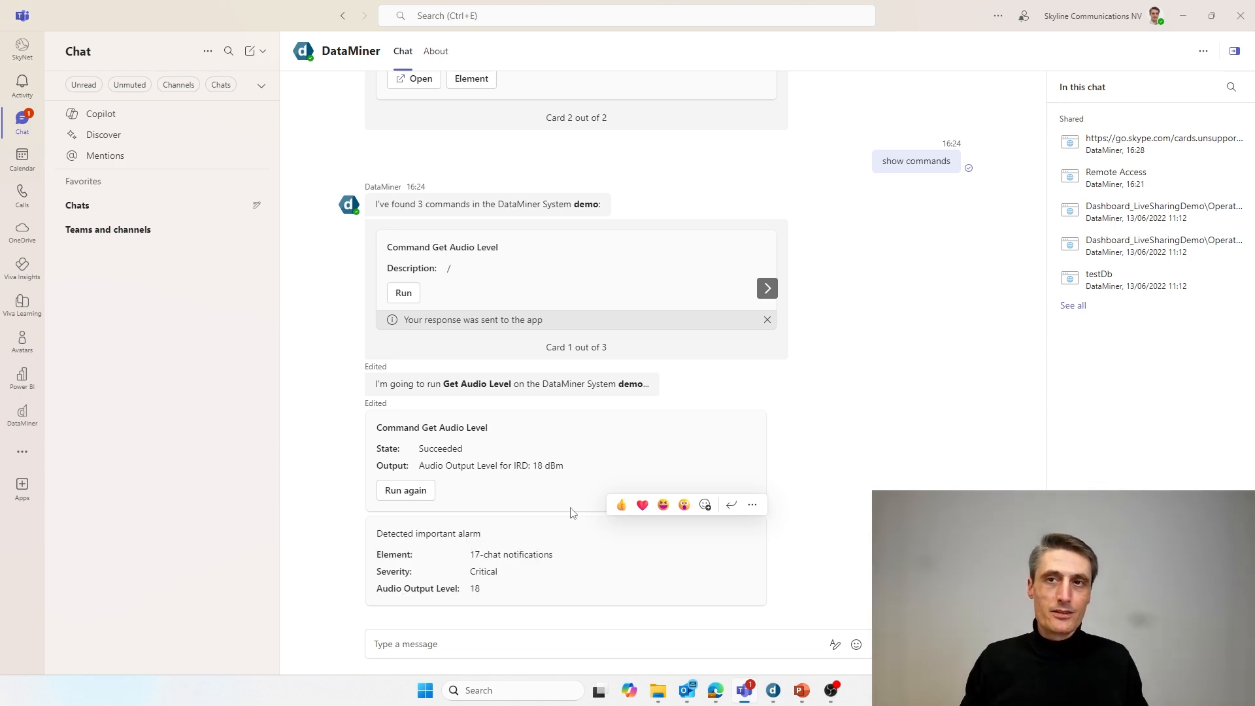
pyautogui.click(1187, 18)
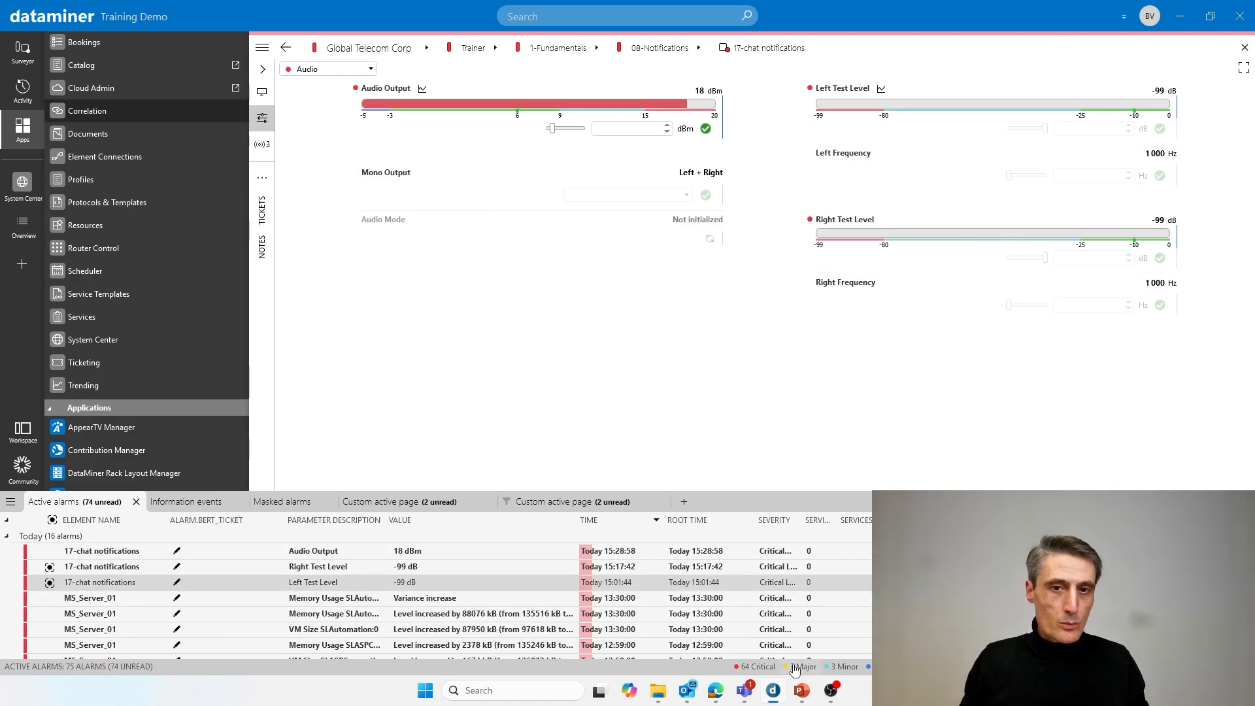
pyautogui.moveTo(717, 680)
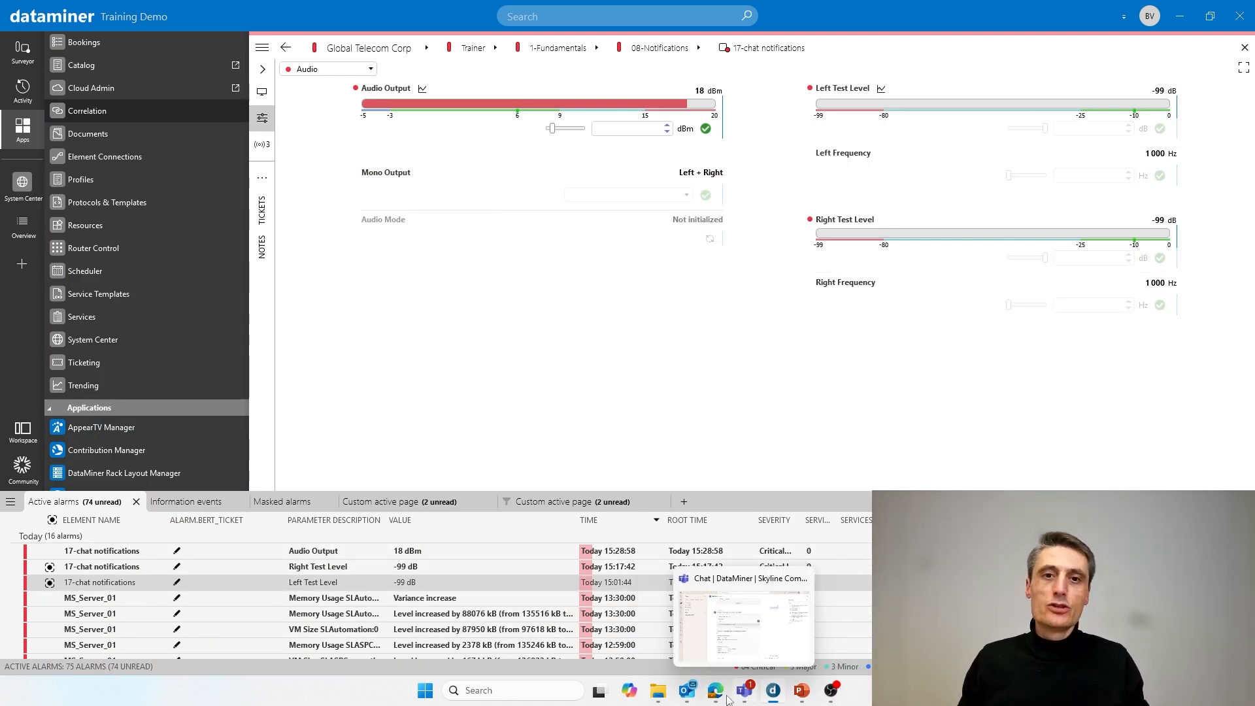
# - Show the Chat notifications tutorial in Edge from the top, highlighting its title and estimated duration
pyautogui.click(721, 646)
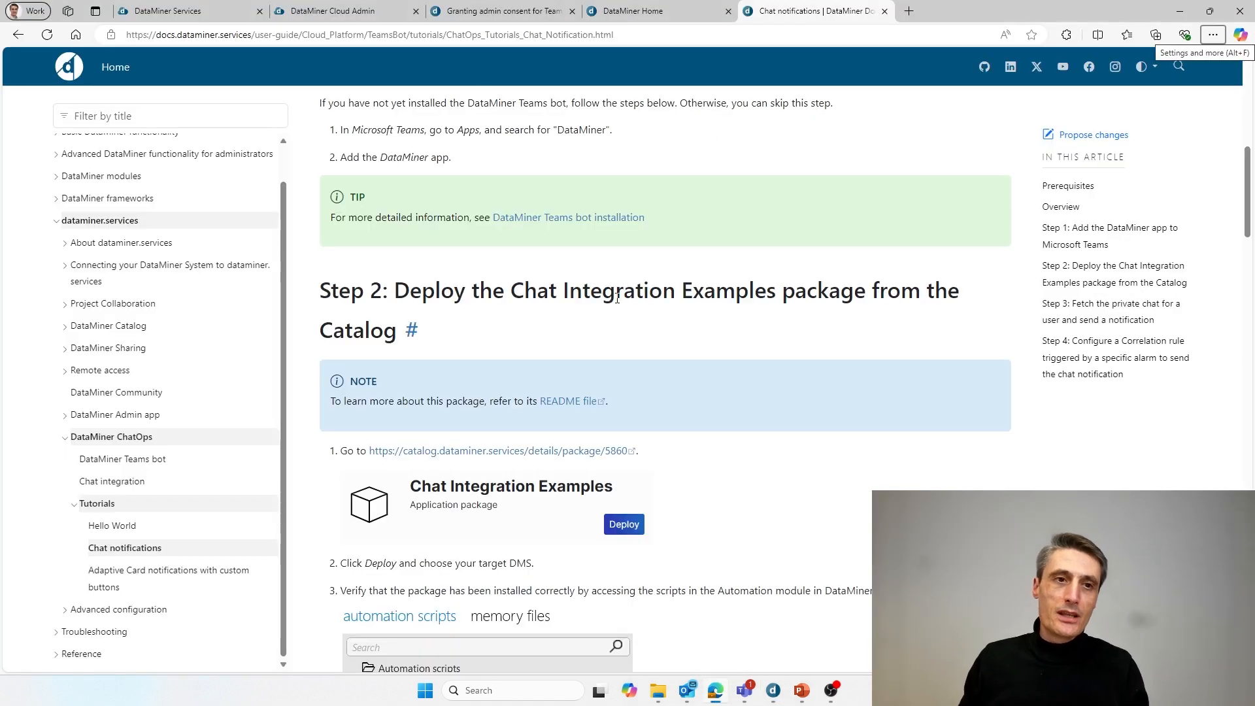
pyautogui.scroll(9, 645, 320)
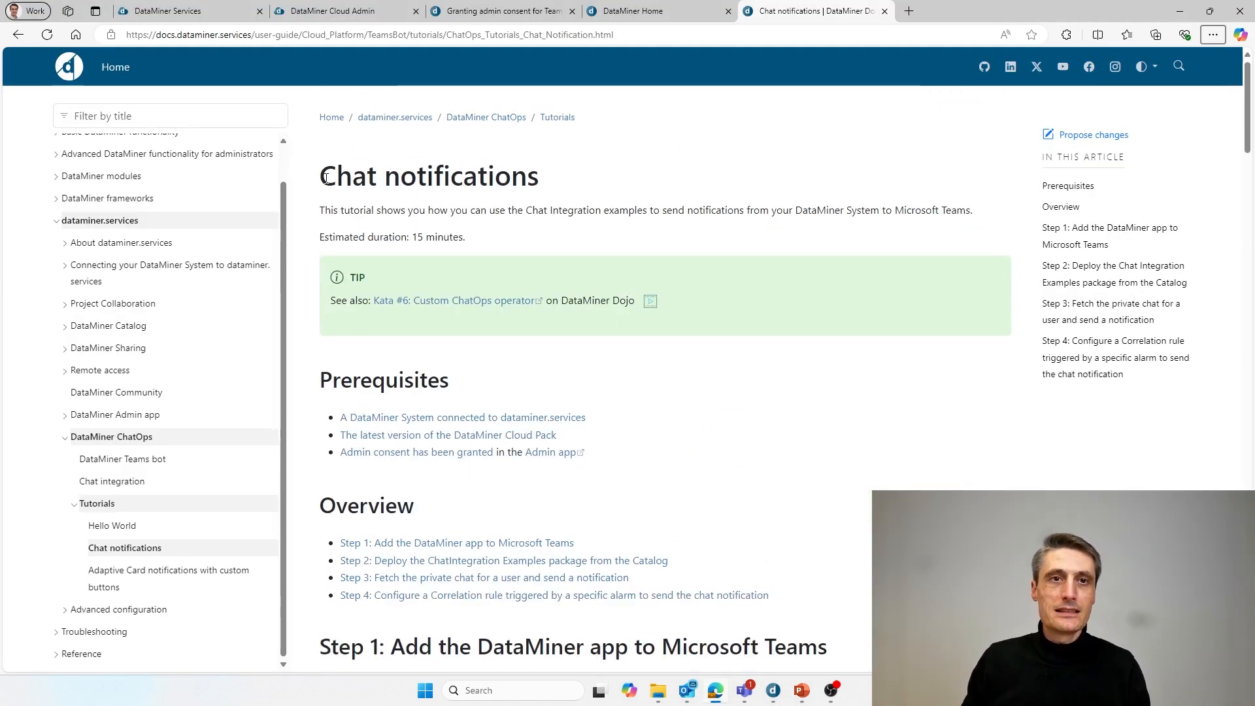
pyautogui.moveTo(325, 178); pyautogui.dragTo(546, 189)
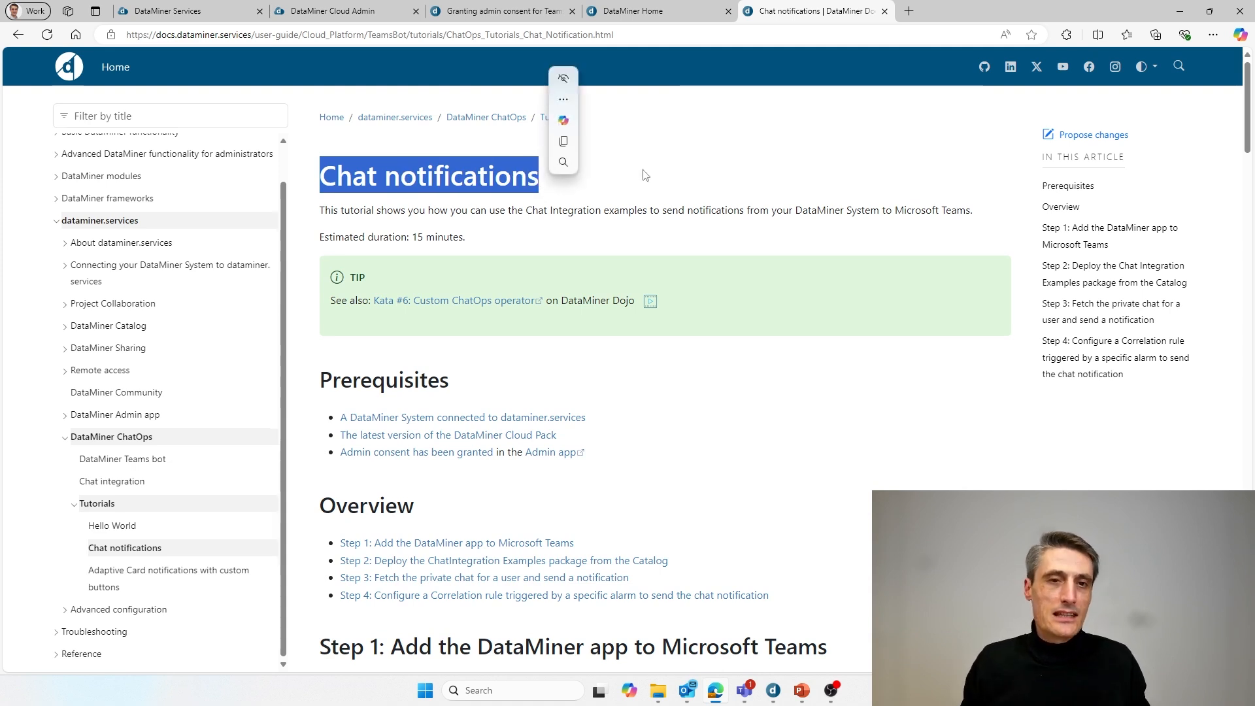
pyautogui.moveTo(329, 237); pyautogui.dragTo(484, 242)
pyautogui.click(351, 182)
pyautogui.moveTo(338, 179); pyautogui.dragTo(553, 184)
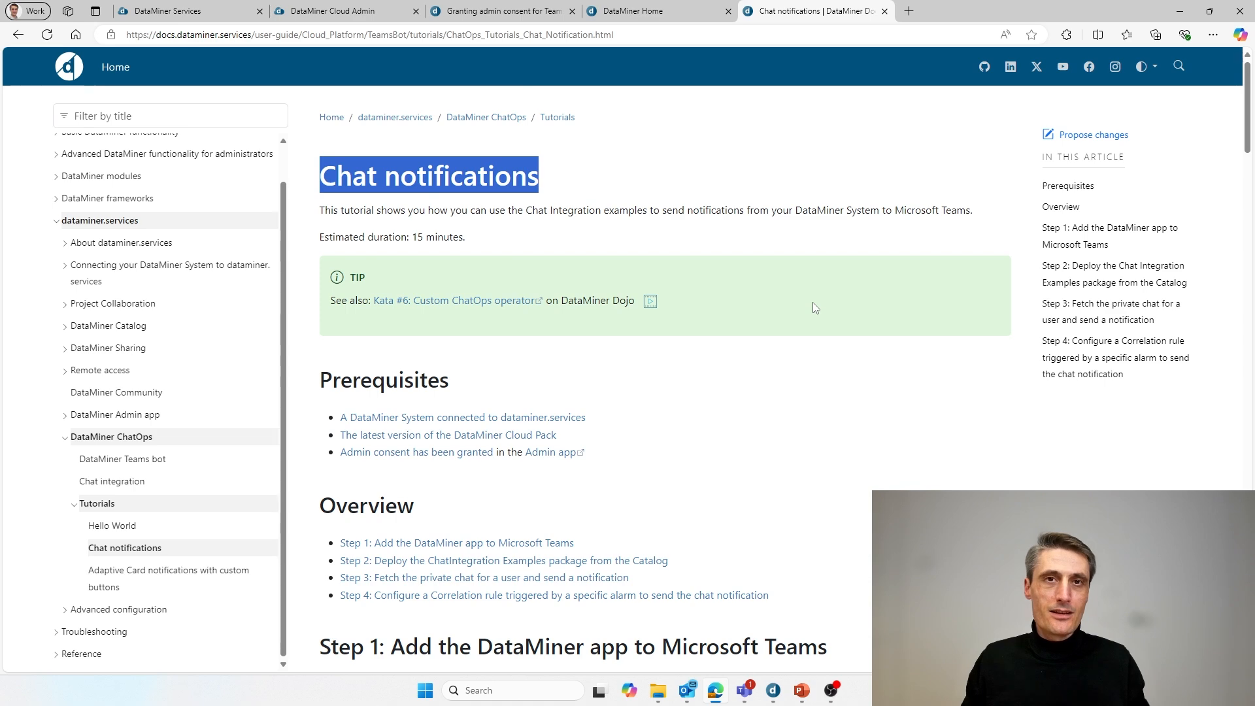
# - Highlight the Detected important alarm card in the Teams DataMiner chat, then return to it after the docs page
pyautogui.click(750, 682)
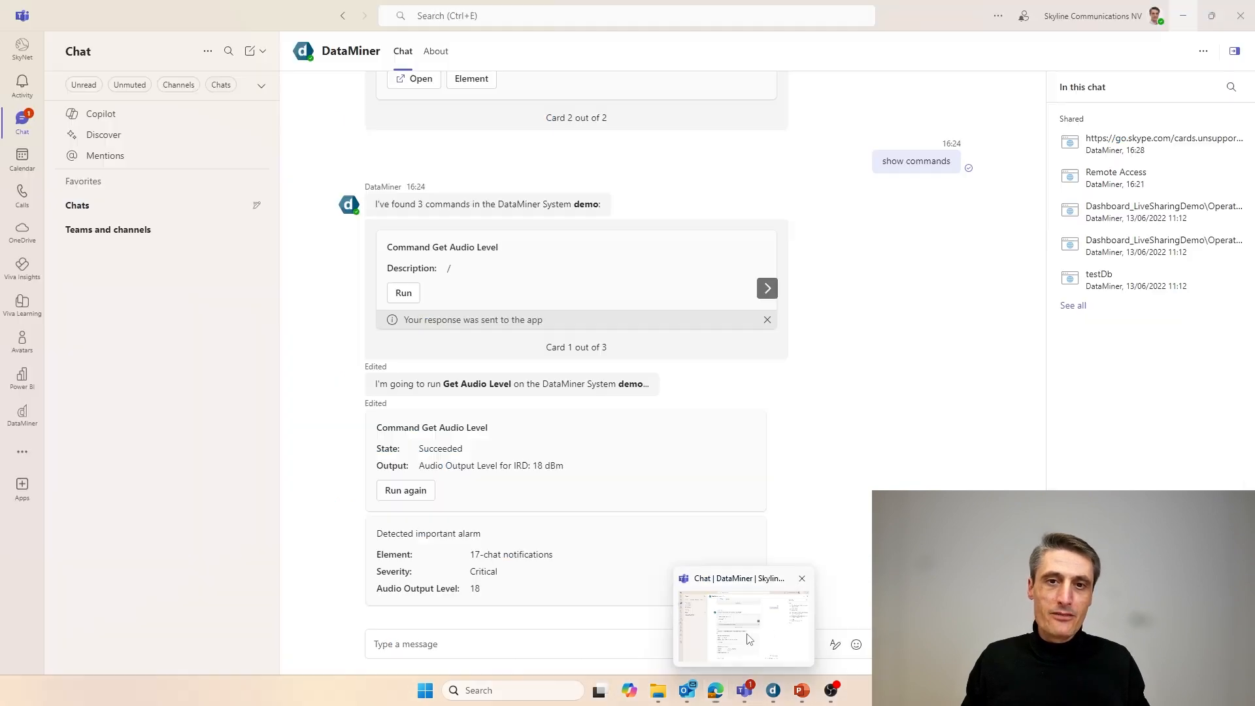
pyautogui.moveTo(389, 535); pyautogui.dragTo(568, 591)
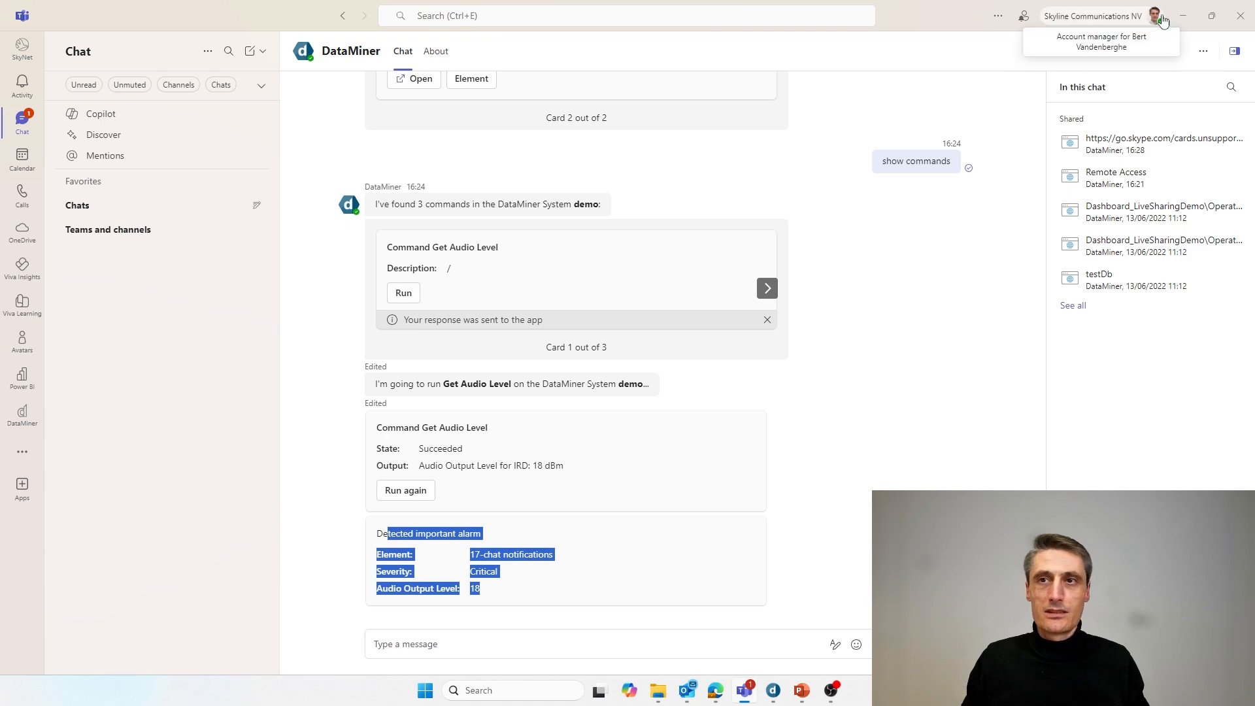
pyautogui.click(1185, 16)
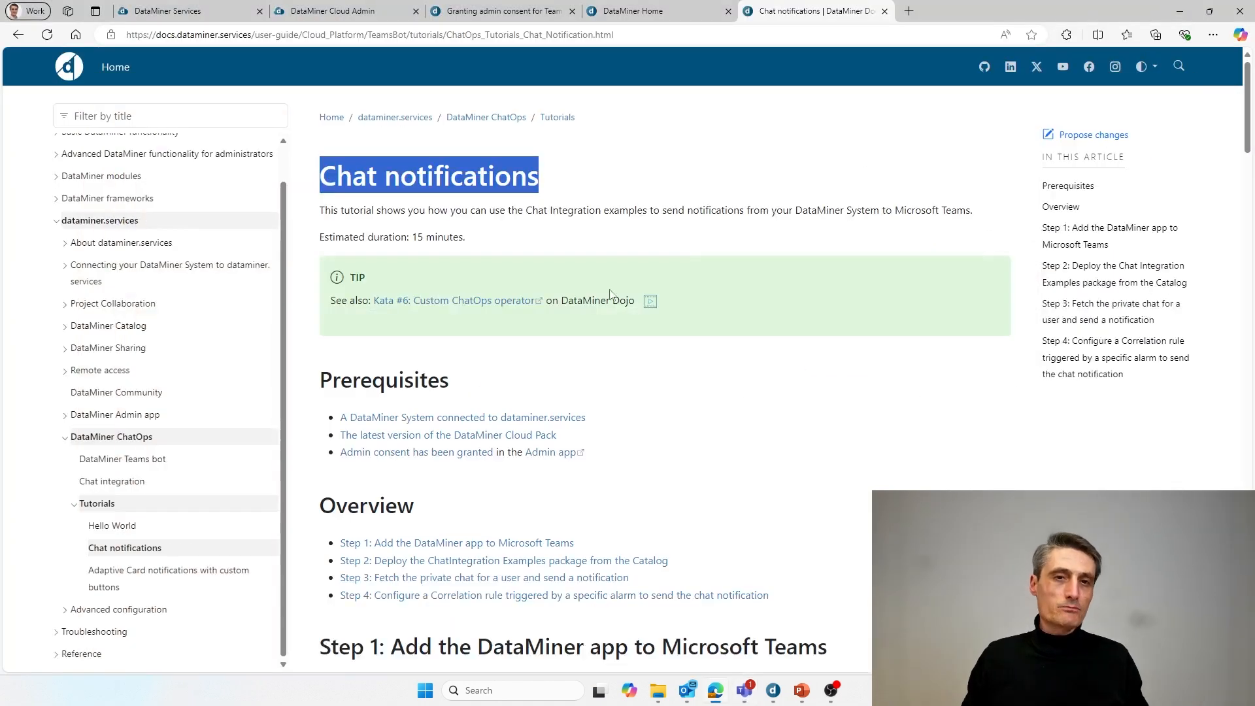
pyautogui.click(509, 198)
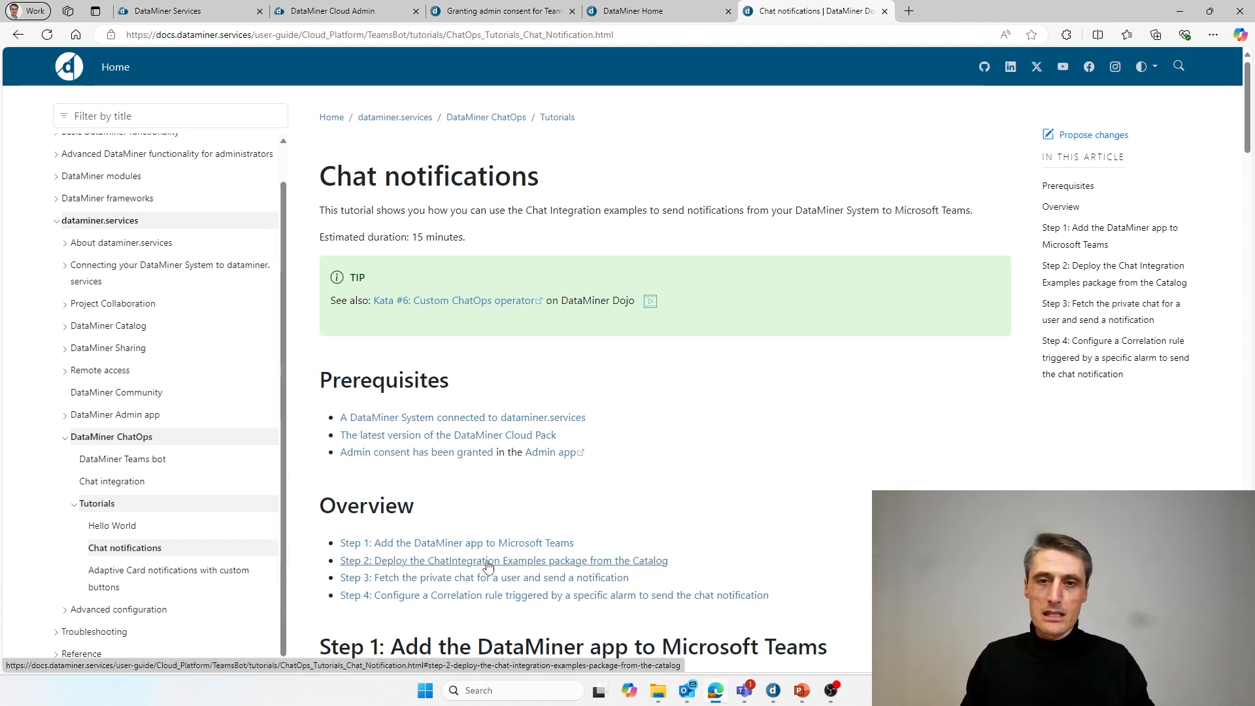
pyautogui.moveTo(745, 699)
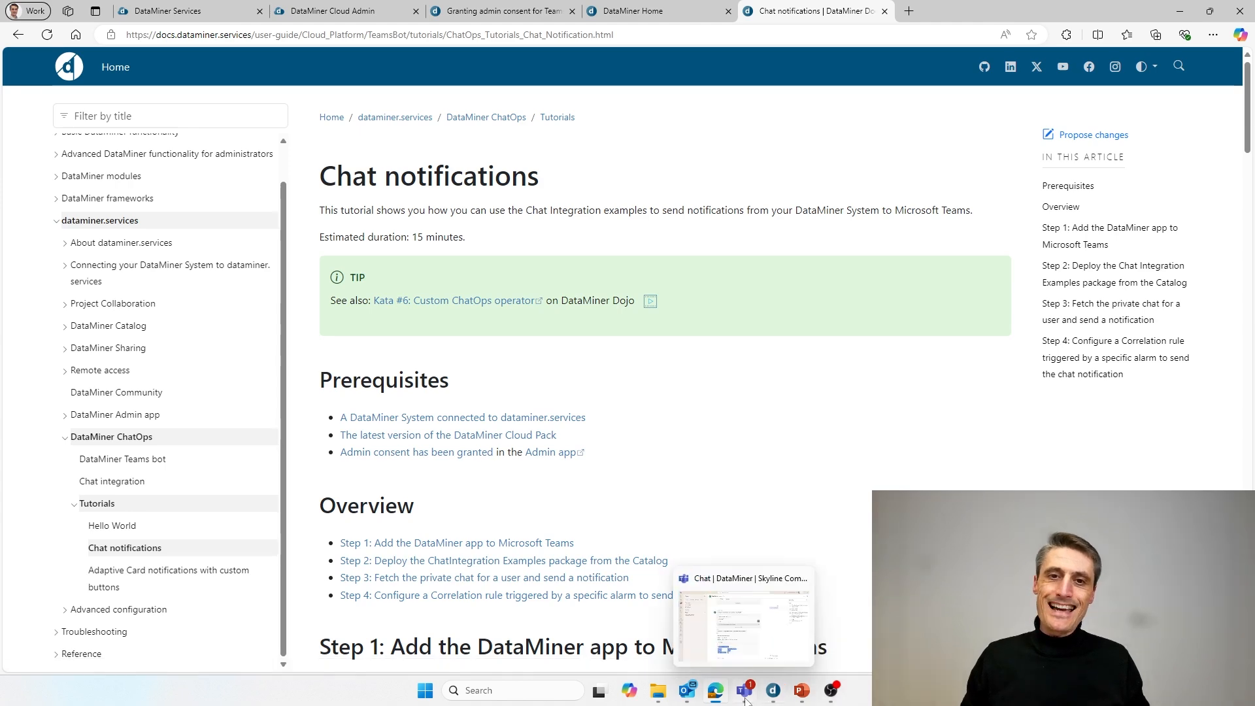
pyautogui.moveTo(745, 646)
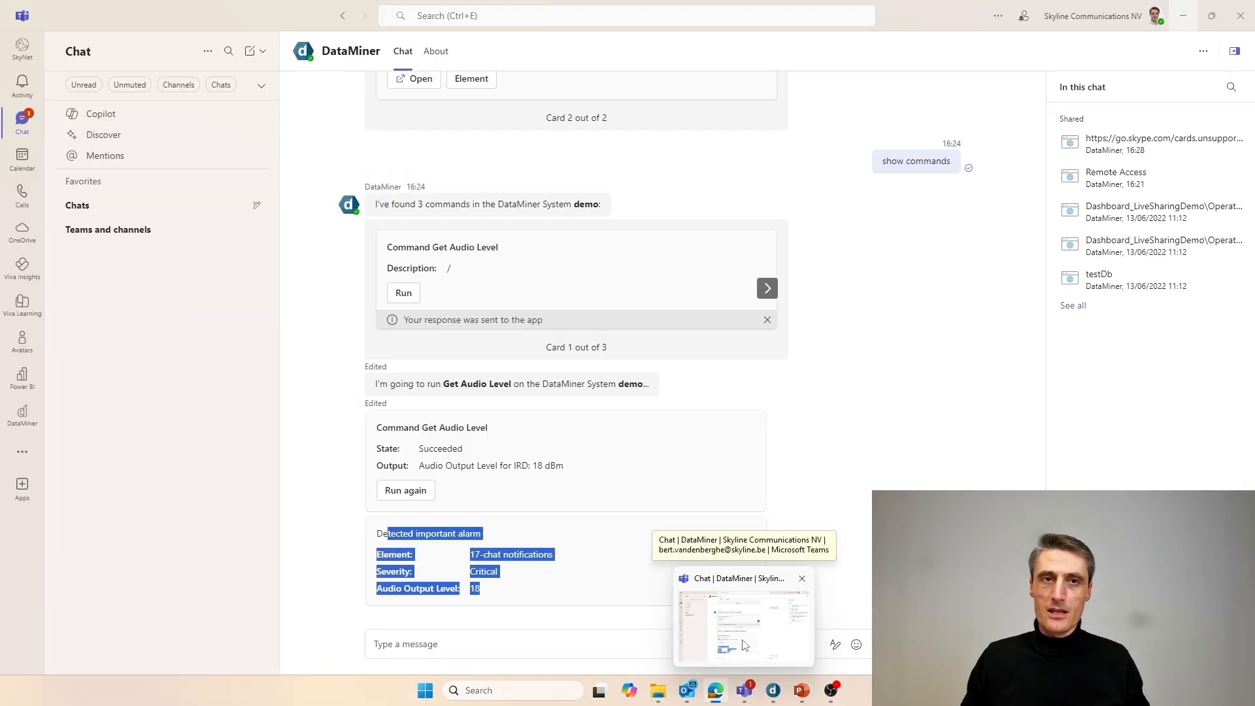
pyautogui.click(744, 646)
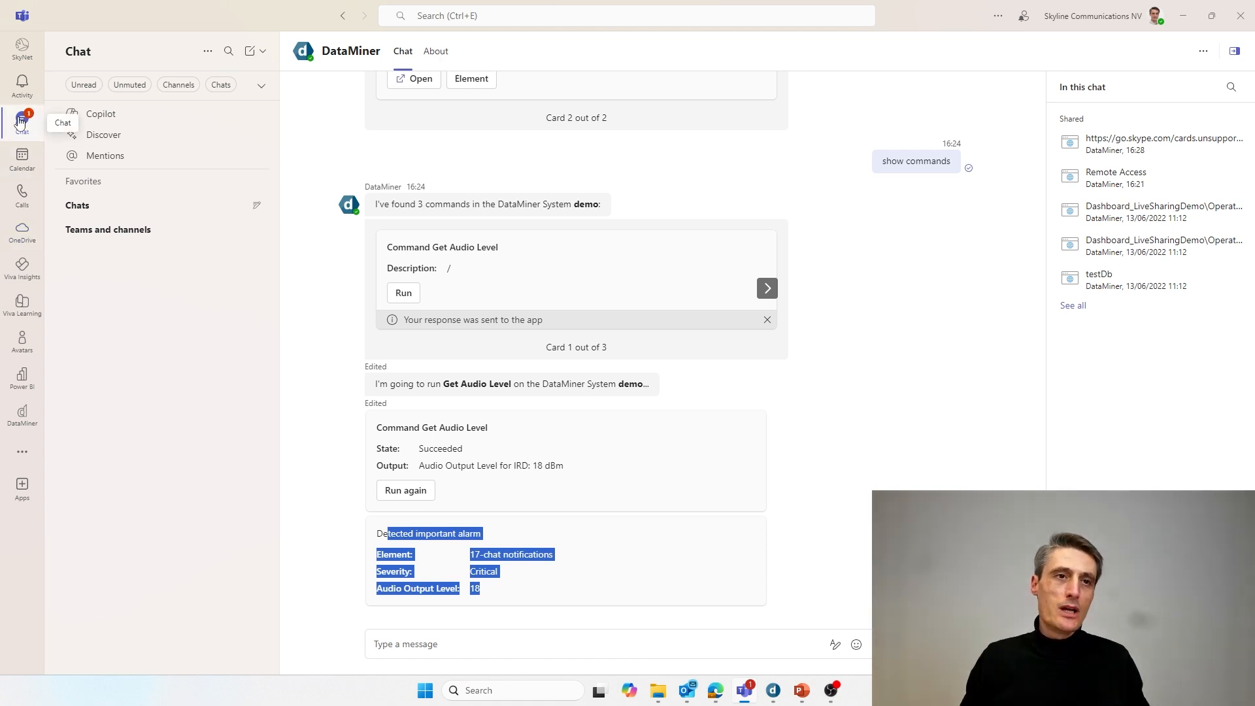
# - Open the DataMiner app full-width in Teams, then show the 'Teams bot – Chat notifications' slide
pyautogui.click(23, 419)
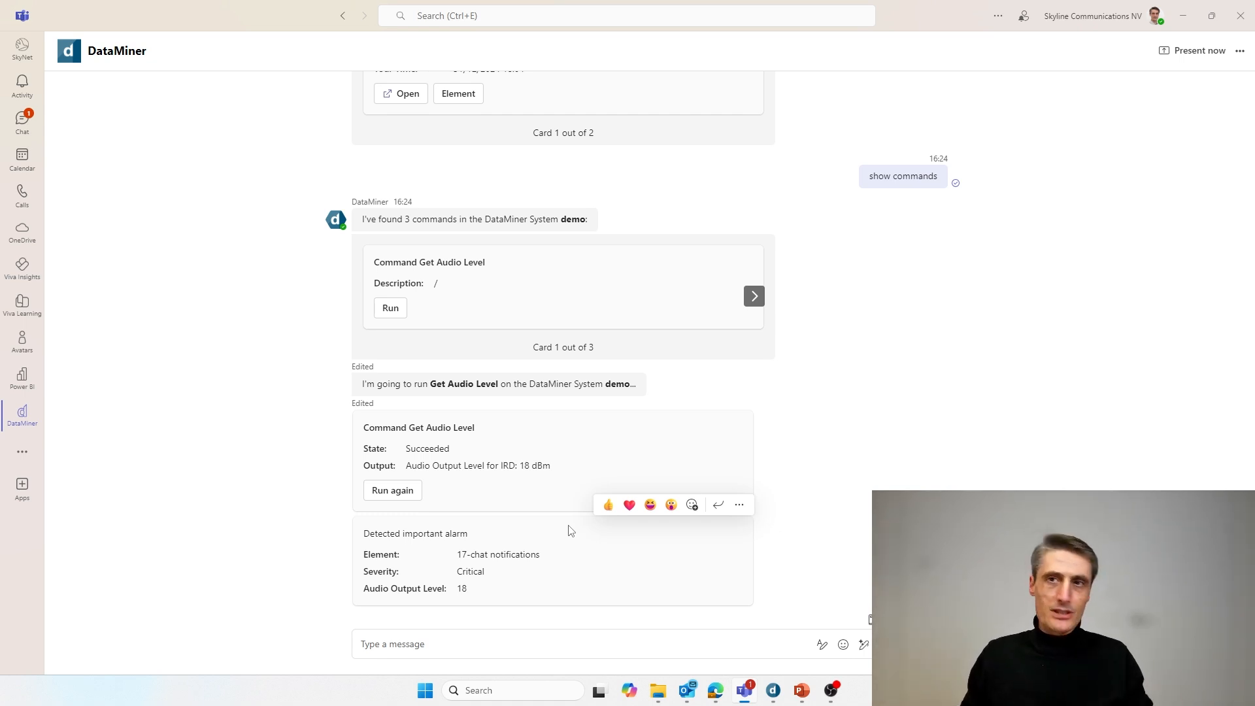
pyautogui.moveTo(806, 695)
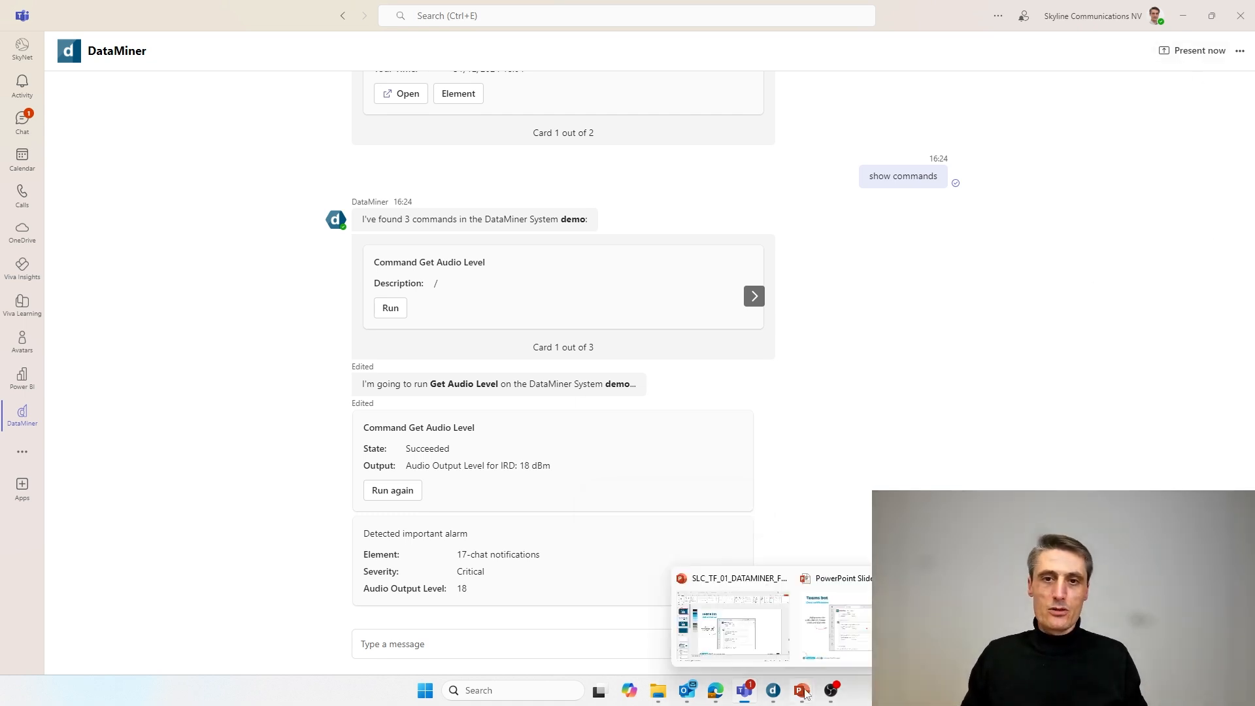
pyautogui.click(850, 639)
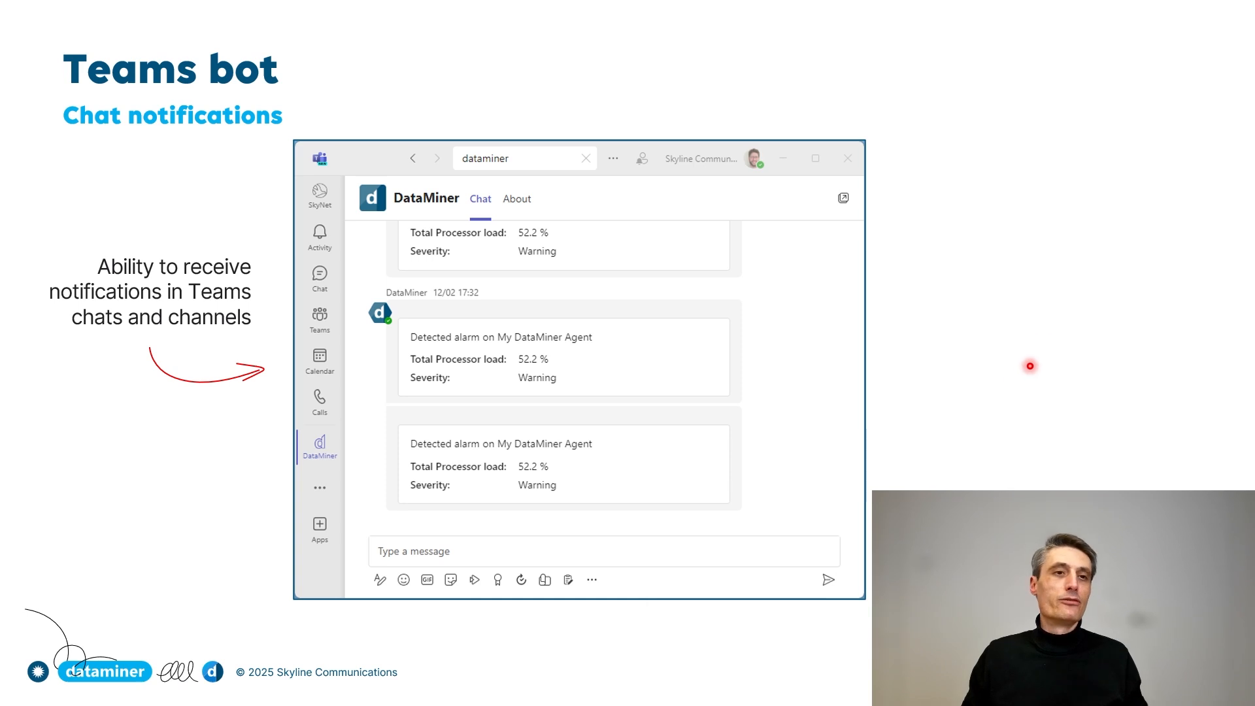